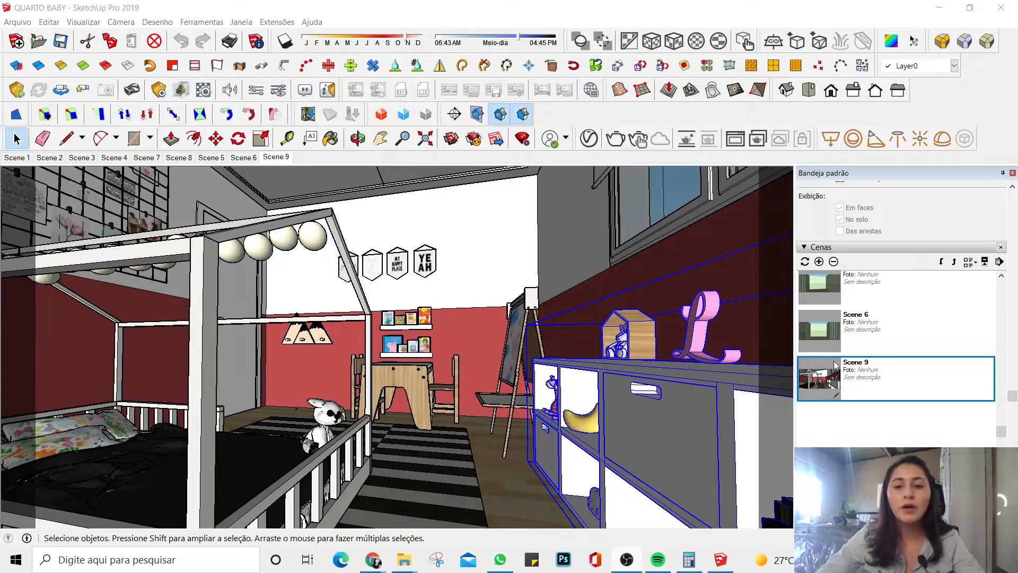
# Step: Place a section plane on the outside face of the bedroom's windowless end wall
pyautogui.moveTo(616, 302)
pyautogui.mouseDown(button='middle')
pyautogui.moveTo(359, 358)
pyautogui.moveTo(356, 327)
pyautogui.moveTo(456, 329)
pyautogui.mouseUp(button='middle')
pyautogui.moveTo(500, 287); pyautogui.dragTo(446, 311, button='middle')
pyautogui.scroll(-5, 446, 312)
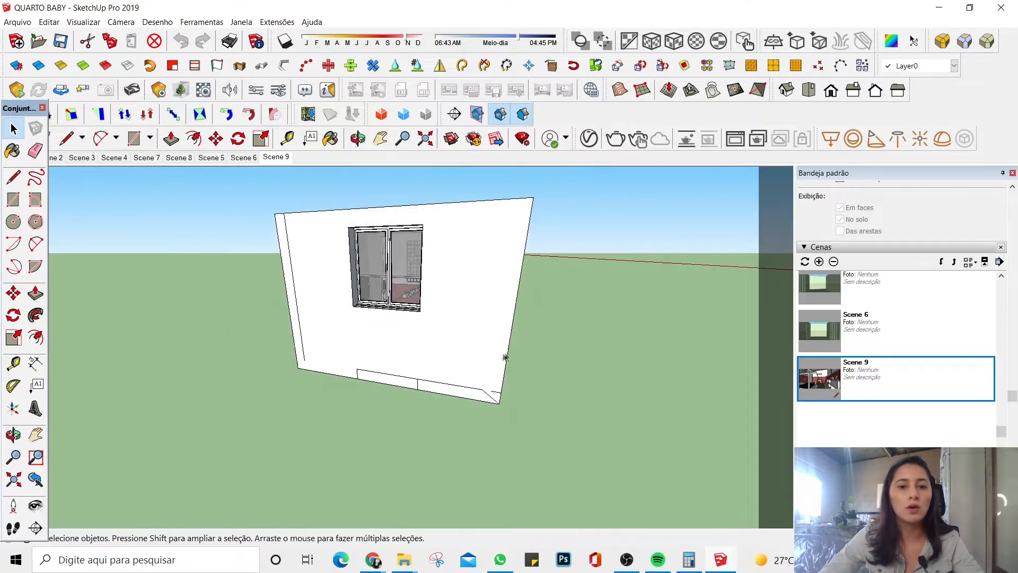
pyautogui.moveTo(504, 357); pyautogui.dragTo(496, 347, button='middle')
pyautogui.click(455, 114)
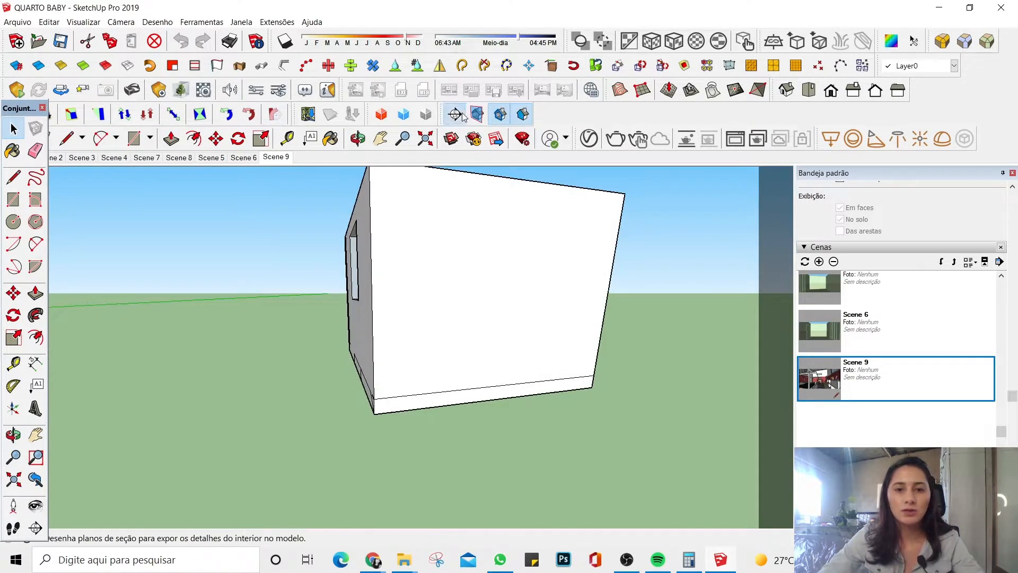
pyautogui.click(461, 282)
pyautogui.click(528, 316)
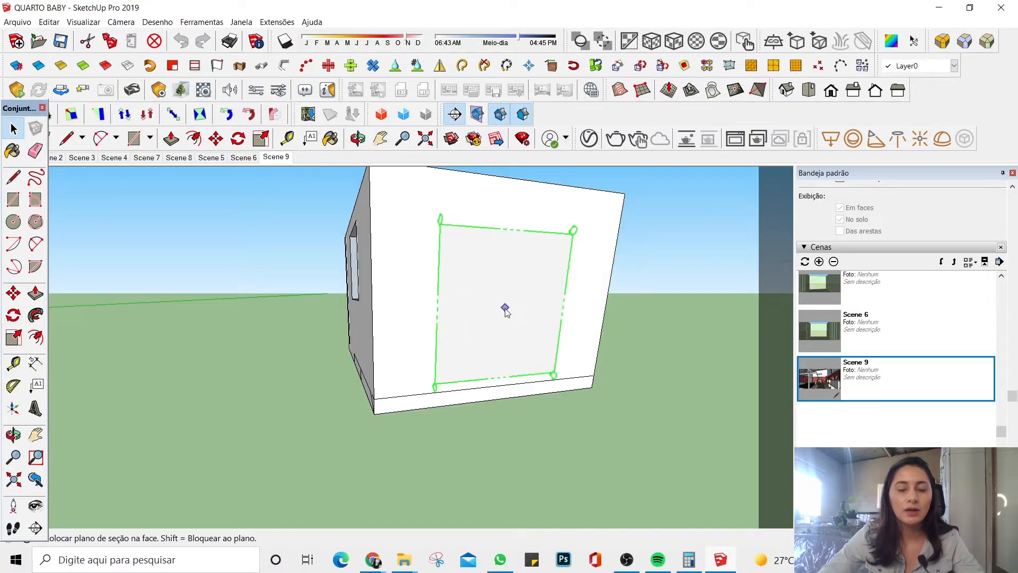
pyautogui.click(455, 303)
# Step: Move the section plane inward past the end wall to expose the bedroom interior
pyautogui.click(620, 316)
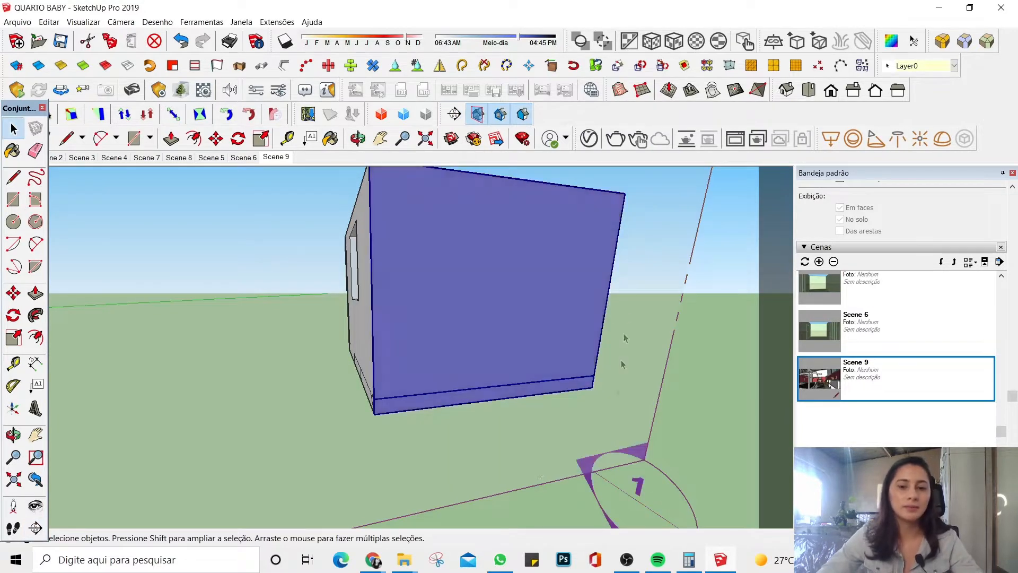
pyautogui.press('m')
pyautogui.click(570, 418)
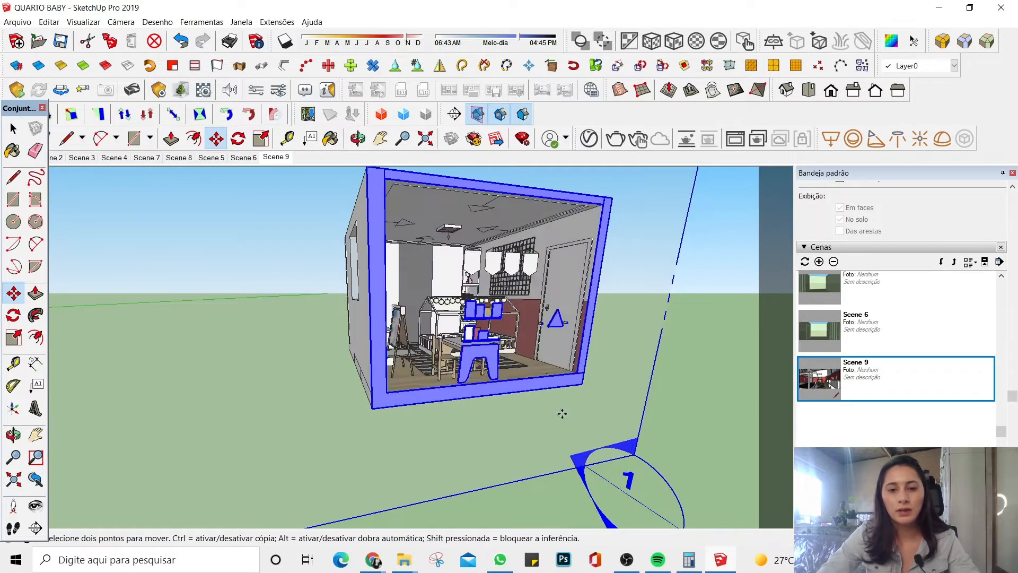
pyautogui.click(609, 374)
pyautogui.press('space')
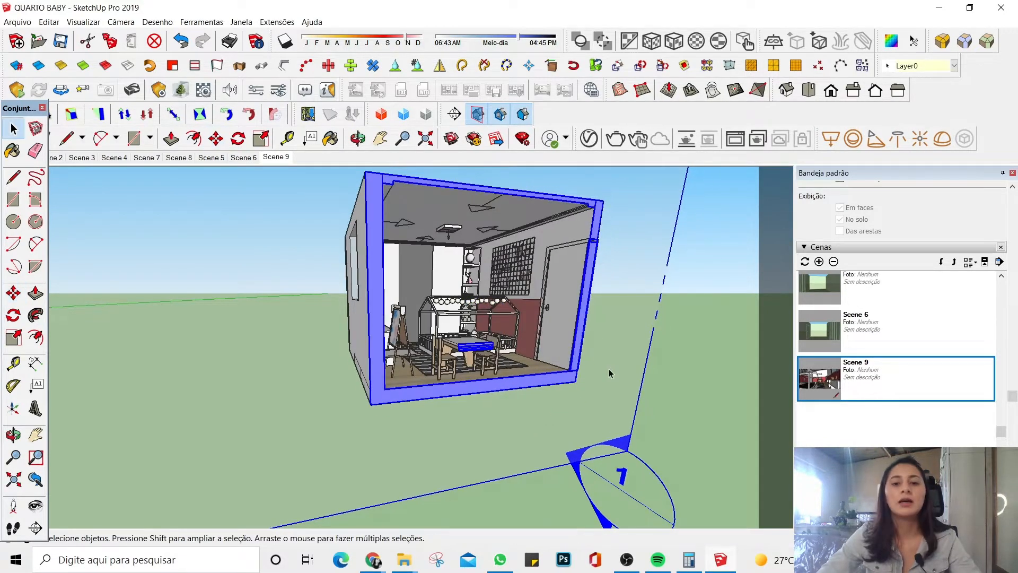
# Step: Switch to the front view of the cut room and hide the section plane display
pyautogui.click(830, 91)
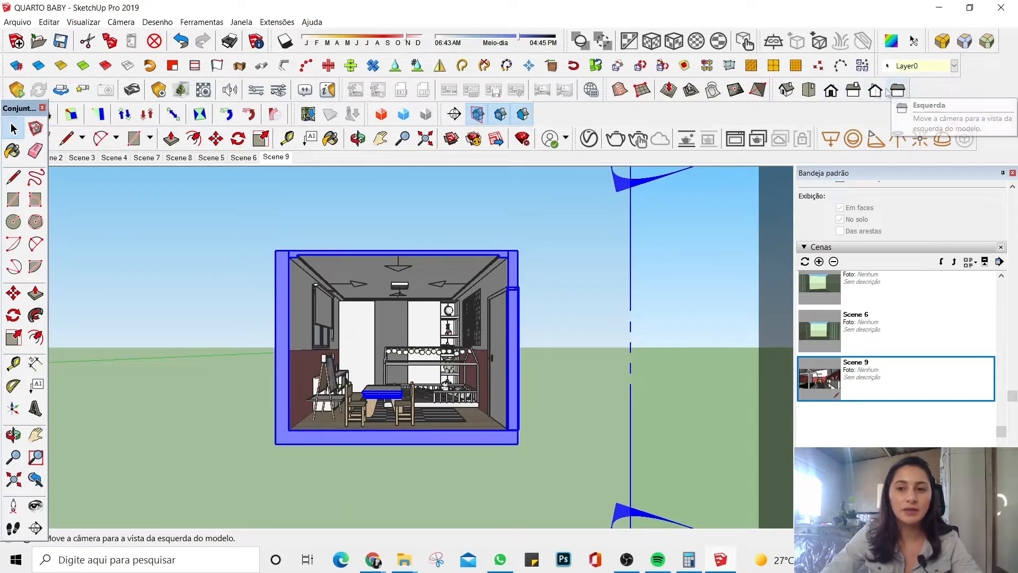
pyautogui.click(477, 114)
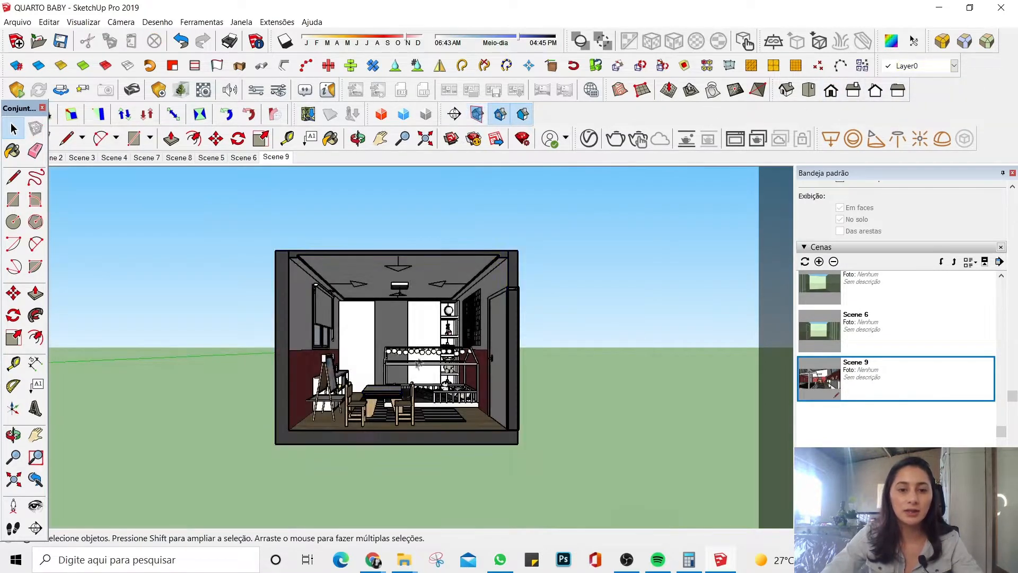
# Step: Move the children's table and chairs set further into the room, clear of the section cut
pyautogui.scroll(2, 406, 422)
pyautogui.scroll(2, 406, 422)
pyautogui.moveTo(406, 422); pyautogui.dragTo(318, 414, button='middle')
pyautogui.scroll(-3, 318, 413)
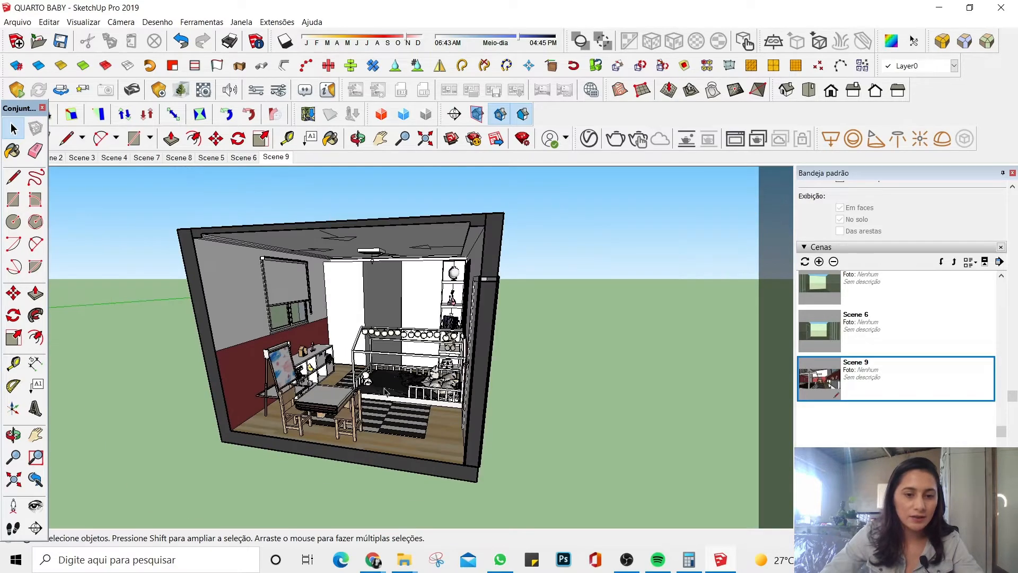
pyautogui.scroll(3, 309, 411)
pyautogui.scroll(4, 309, 411)
pyautogui.click(300, 381)
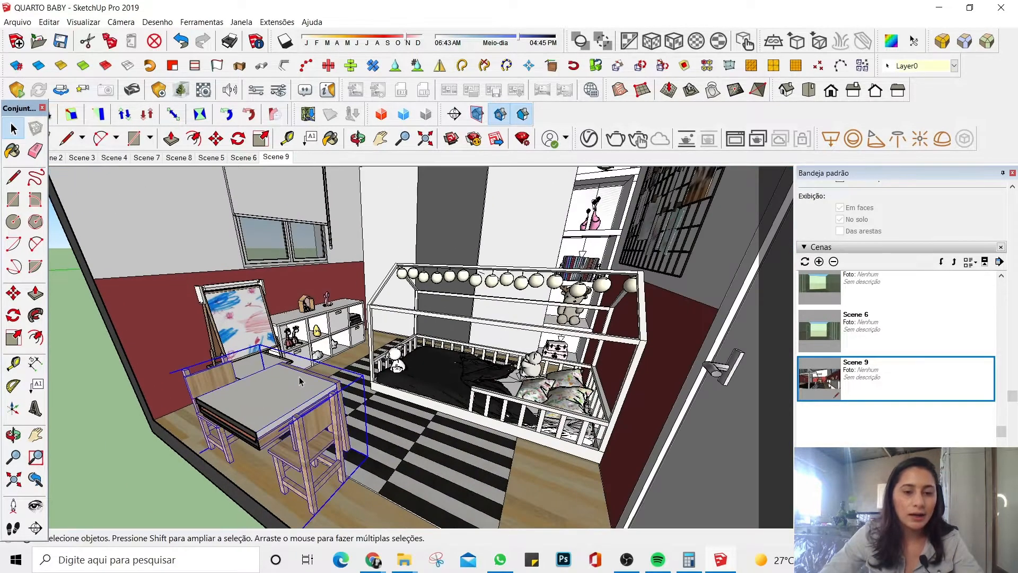
pyautogui.press('m')
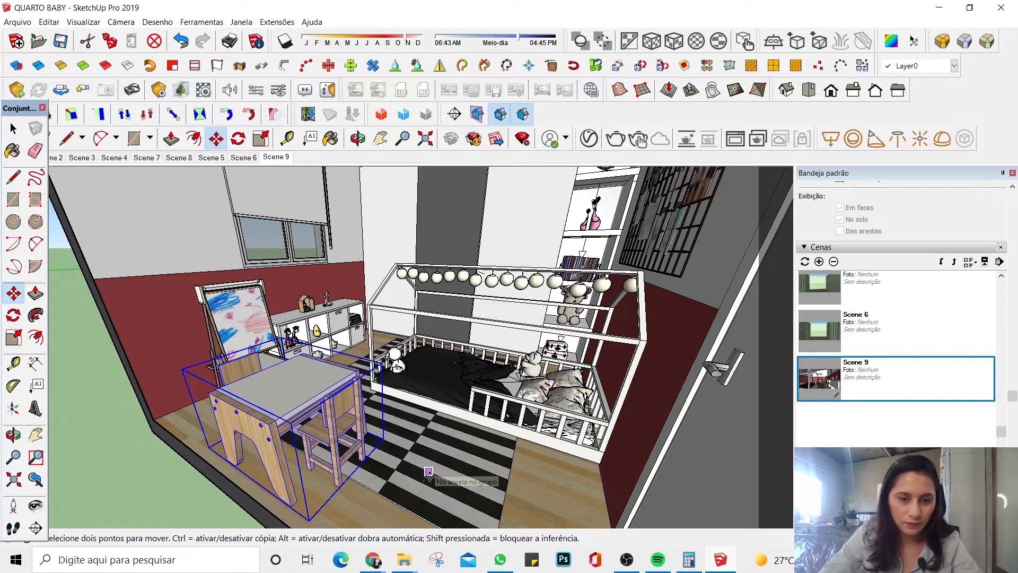
pyautogui.moveTo(434, 473); pyautogui.dragTo(427, 475)
pyautogui.click(432, 481)
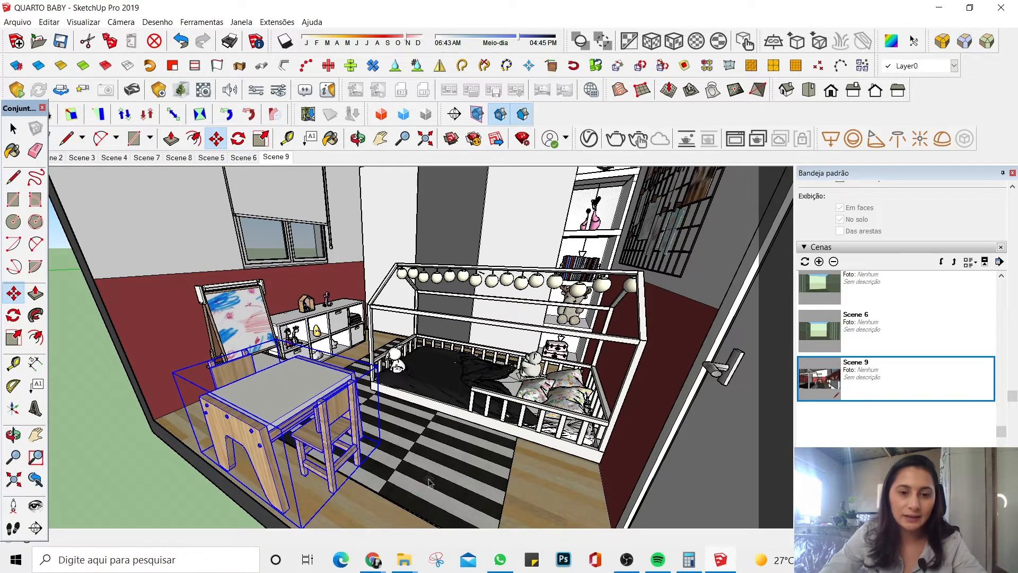
pyautogui.press('space')
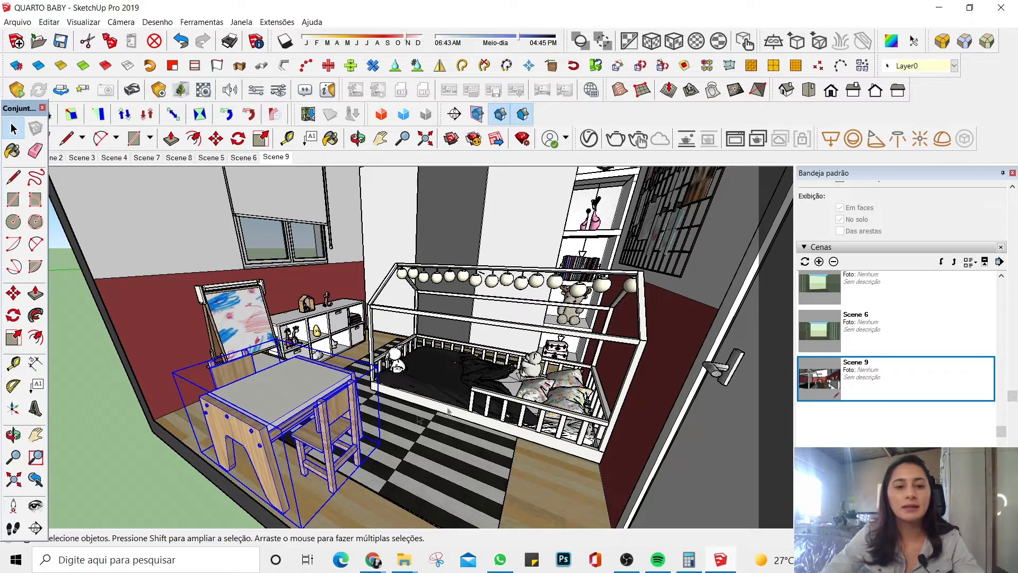
# Step: Frame the cut room in the front view and open the V-Ray Asset Editor, accepting the V-Ray component upgrade
pyautogui.moveTo(421, 420); pyautogui.dragTo(472, 430, button='middle')
pyautogui.scroll(-3, 383, 355)
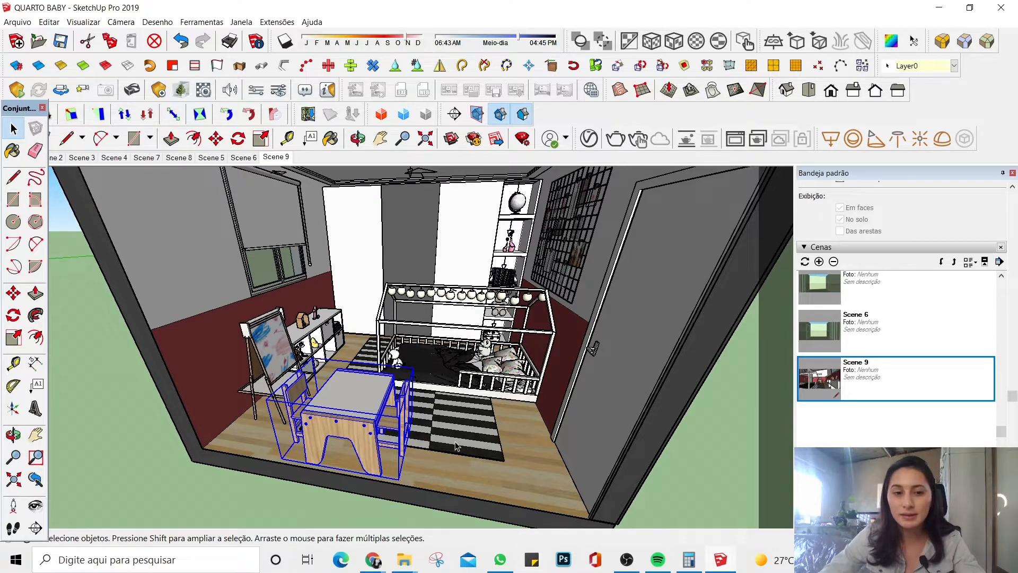
pyautogui.scroll(-3, 418, 461)
pyautogui.moveTo(418, 461); pyautogui.dragTo(424, 440, button='middle')
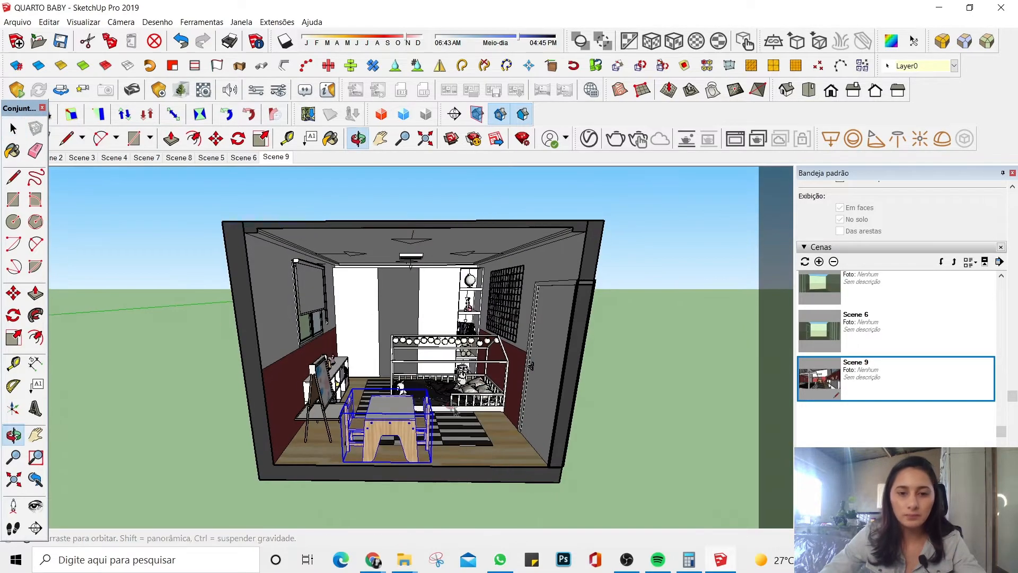
pyautogui.scroll(2, 419, 439)
pyautogui.click(589, 138)
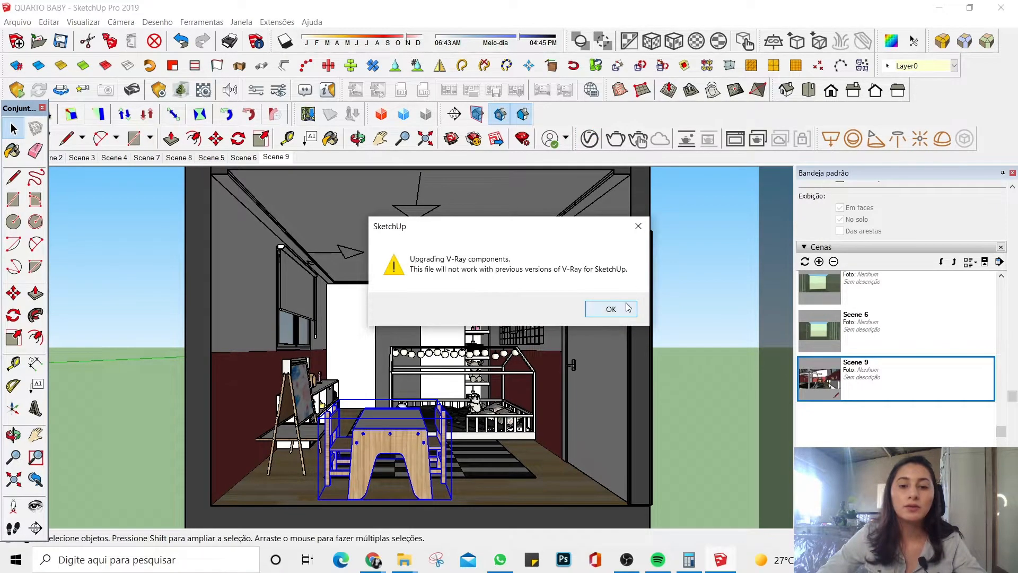
pyautogui.click(611, 308)
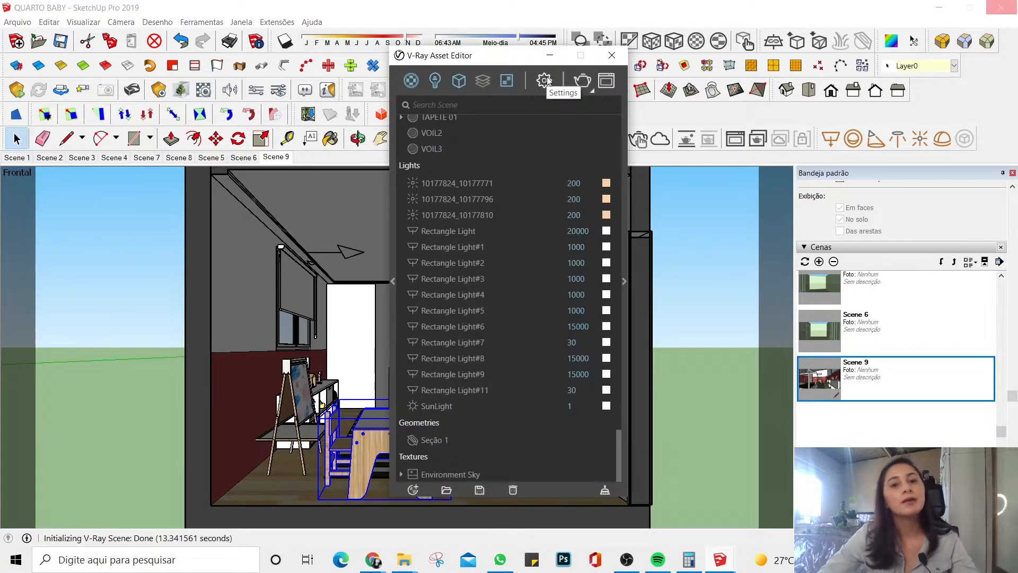
# Step: Turn off Use Object Material for the Seção 1 clipper, expand its options, and minimize the Asset Editor
pyautogui.click(460, 83)
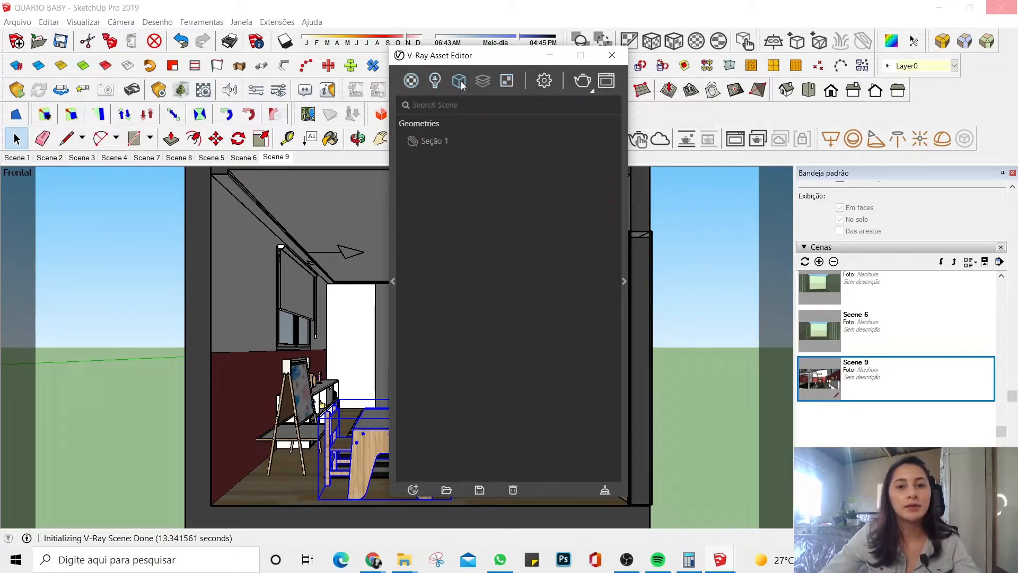
pyautogui.click(451, 141)
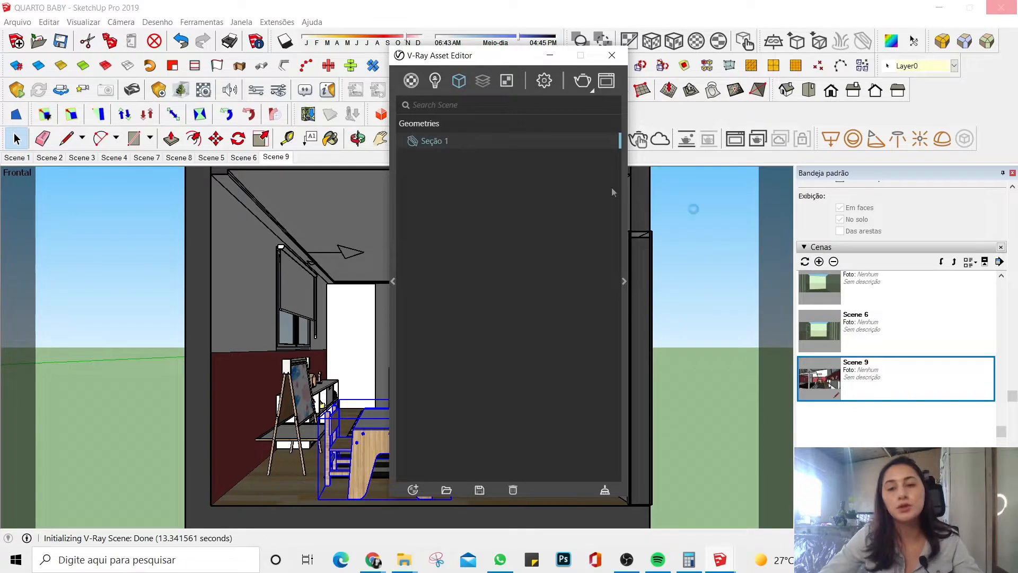
pyautogui.click(622, 219)
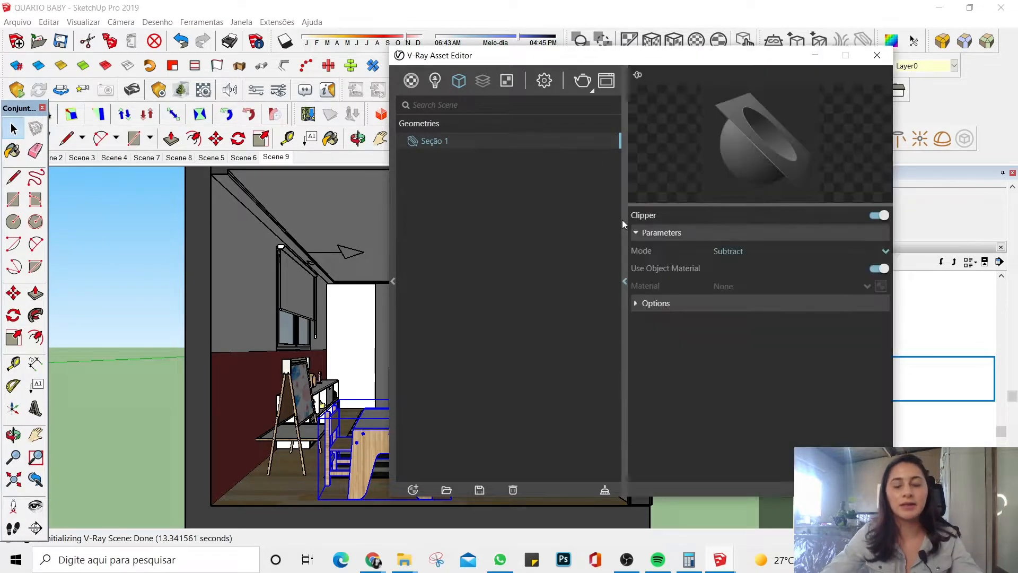
pyautogui.click(881, 269)
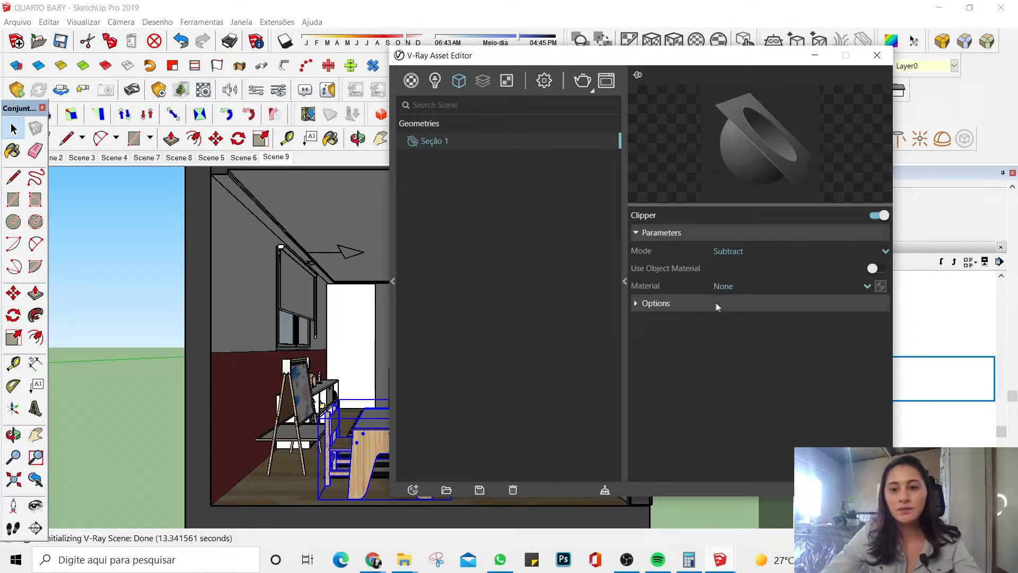
pyautogui.click(653, 304)
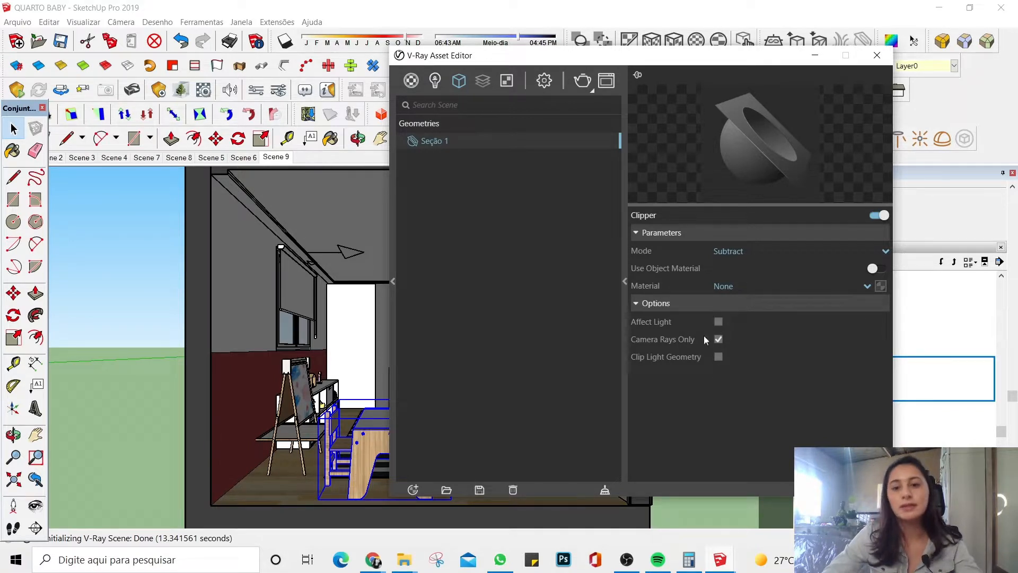
pyautogui.click(815, 55)
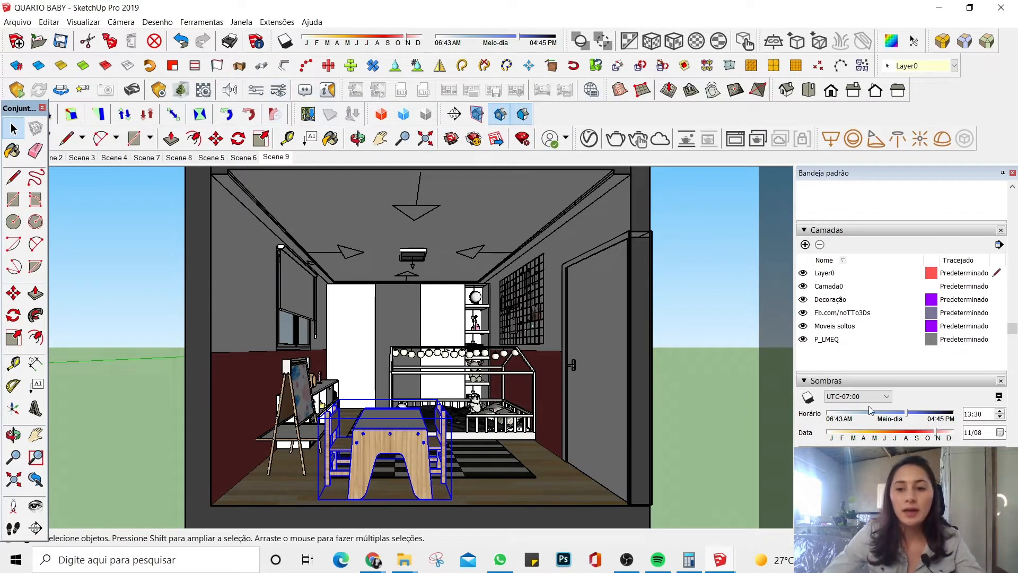
# Step: Toggle the Moveis soltos layer off and on to check which furniture it hides
pyautogui.click(802, 326)
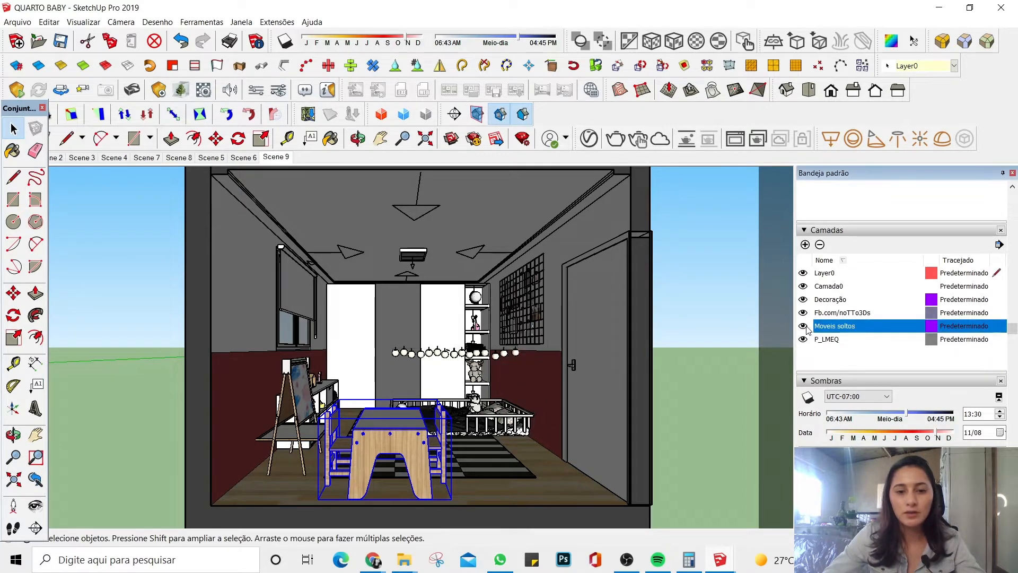
pyautogui.click(802, 326)
pyautogui.click(802, 326)
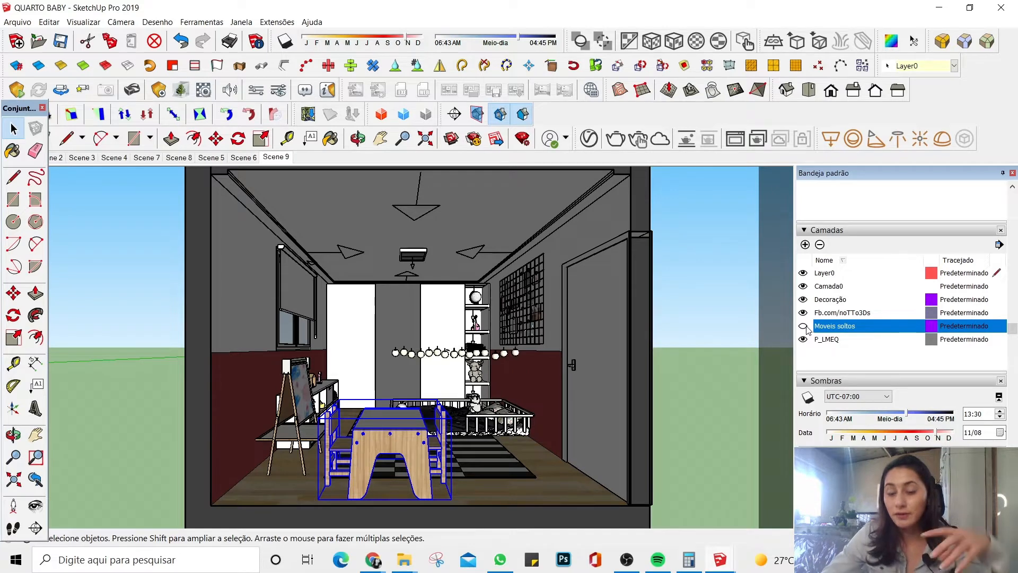
pyautogui.click(803, 326)
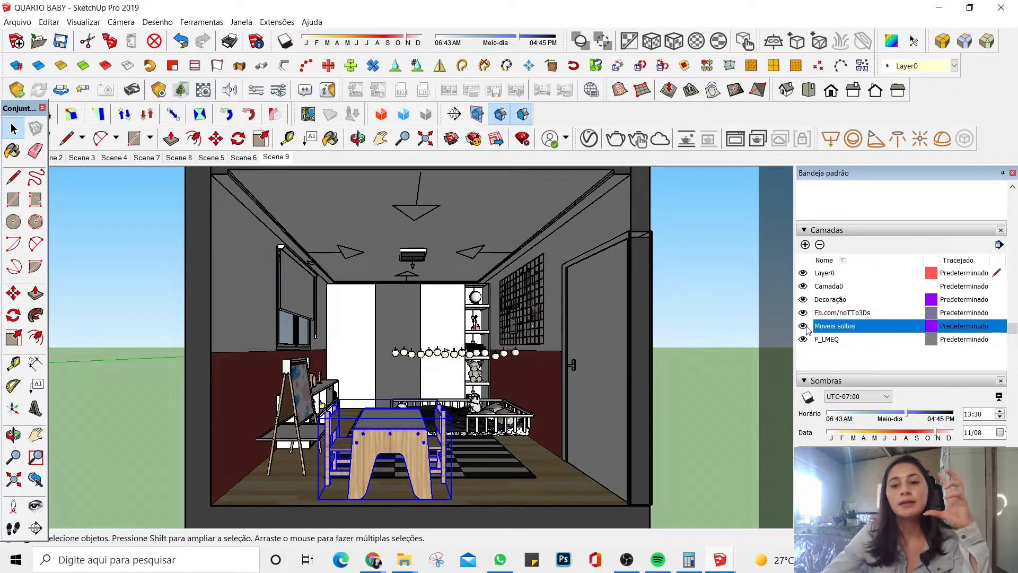
pyautogui.click(803, 326)
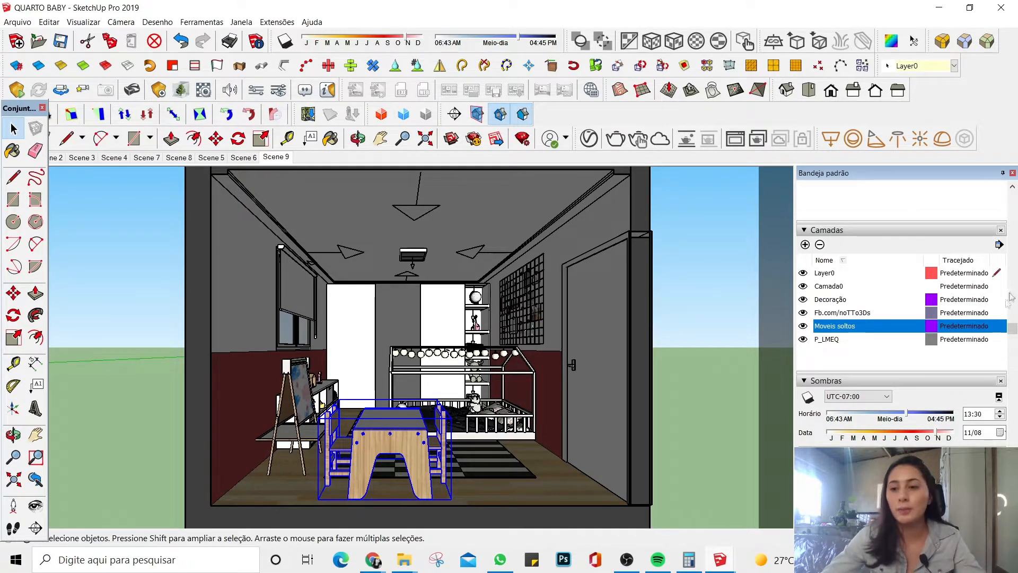
# Step: Sample the material of the low toy shelf under the window
pyautogui.scroll(5, 1011, 286)
pyautogui.scroll(-5, 1010, 286)
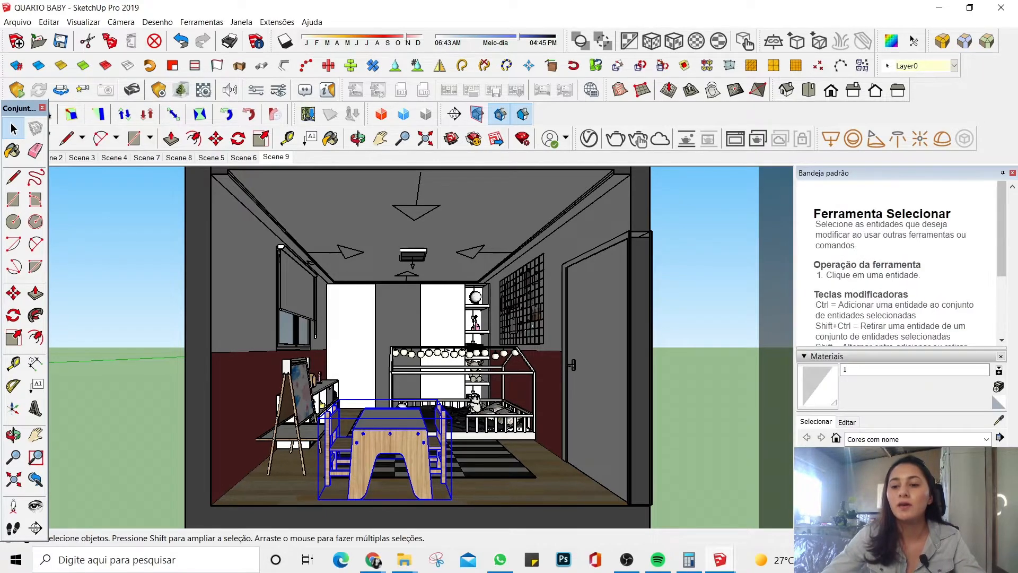
pyautogui.click(999, 420)
pyautogui.scroll(4, 345, 361)
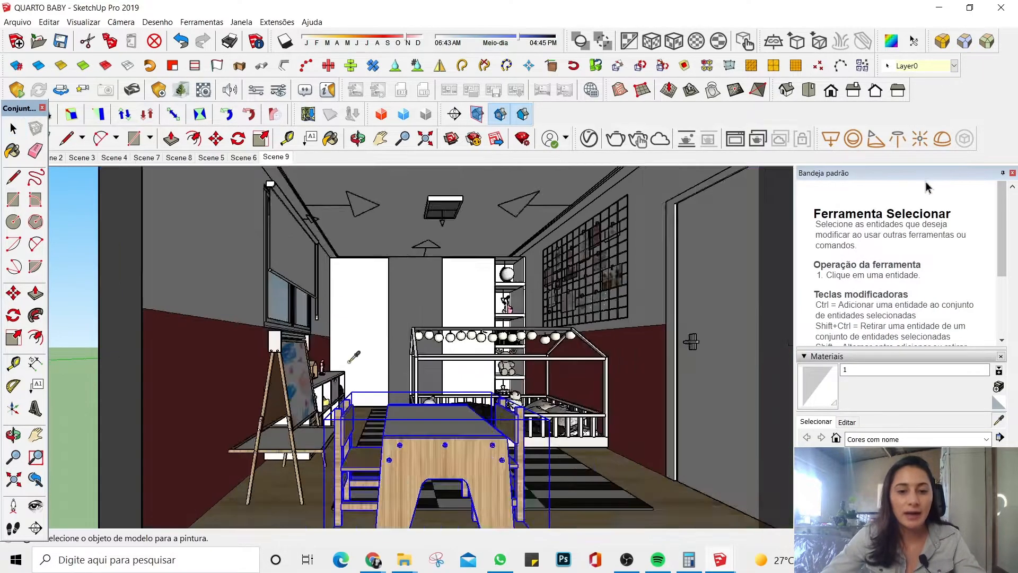
pyautogui.moveTo(345, 361); pyautogui.dragTo(228, 406, button='middle')
pyautogui.scroll(5, 266, 392)
pyautogui.scroll(3, 228, 406)
pyautogui.click(228, 406)
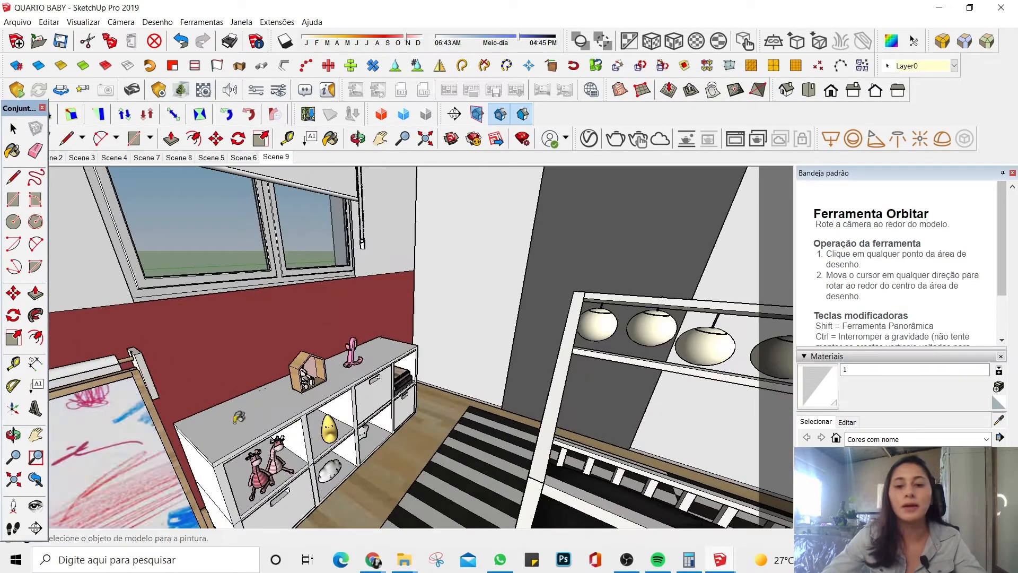
pyautogui.click(998, 420)
pyautogui.moveTo(551, 370); pyautogui.dragTo(525, 349, button='middle')
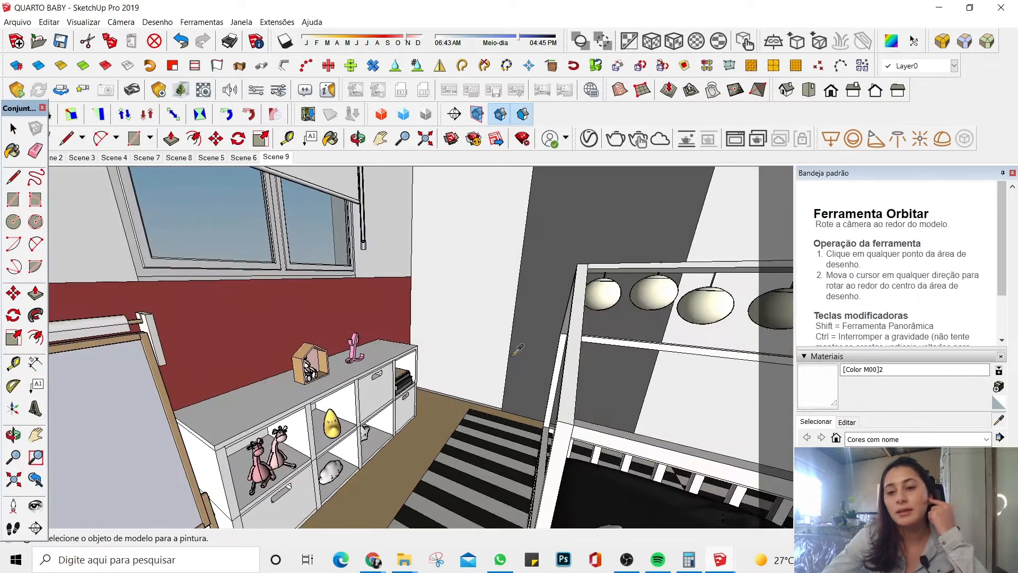
pyautogui.scroll(-5, 477, 351)
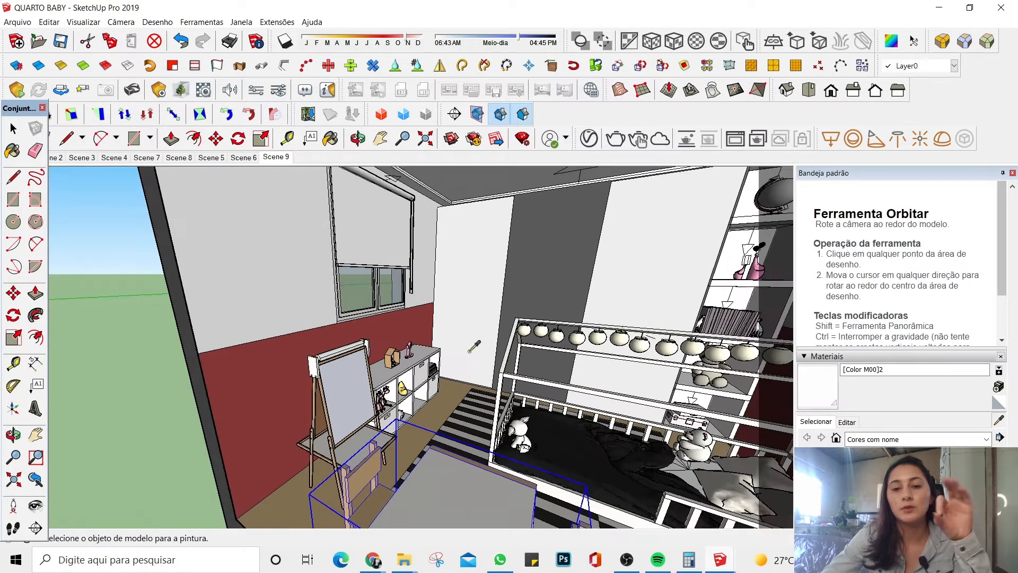
pyautogui.moveTo(484, 350); pyautogui.dragTo(525, 340, button='middle')
pyautogui.scroll(-5, 419, 316)
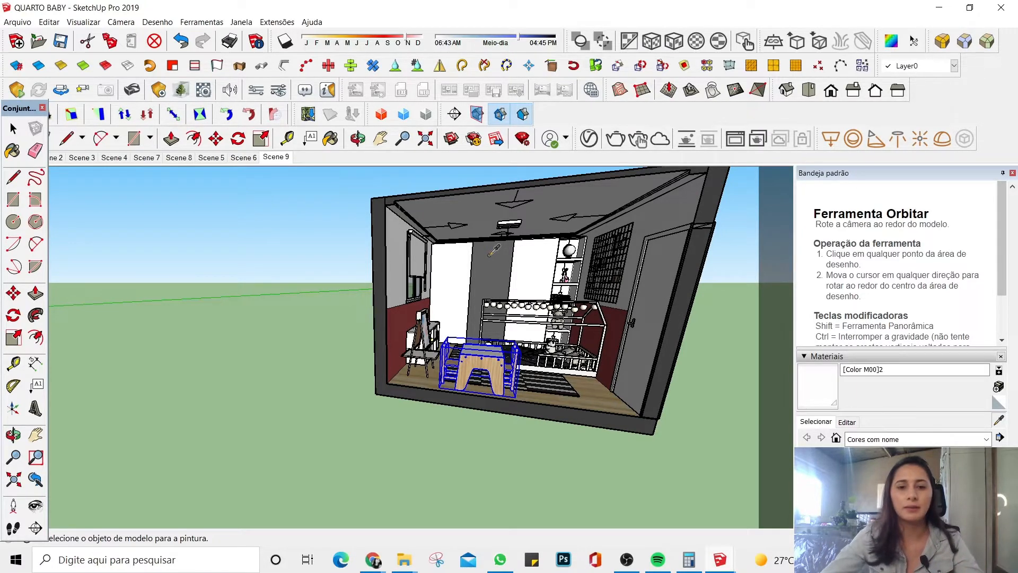
pyautogui.scroll(10, 494, 250)
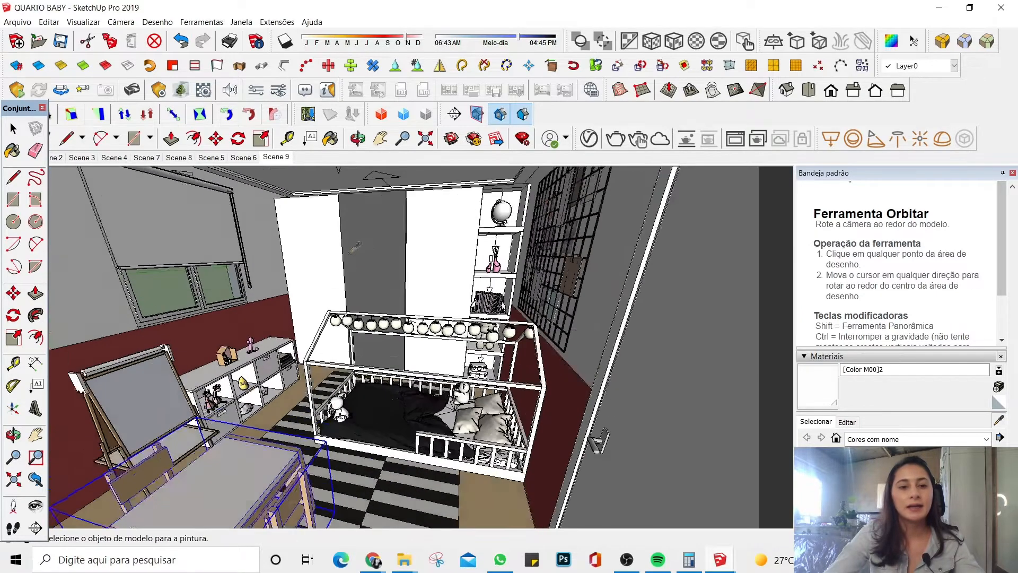
pyautogui.moveTo(354, 247); pyautogui.dragTo(552, 286, button='middle')
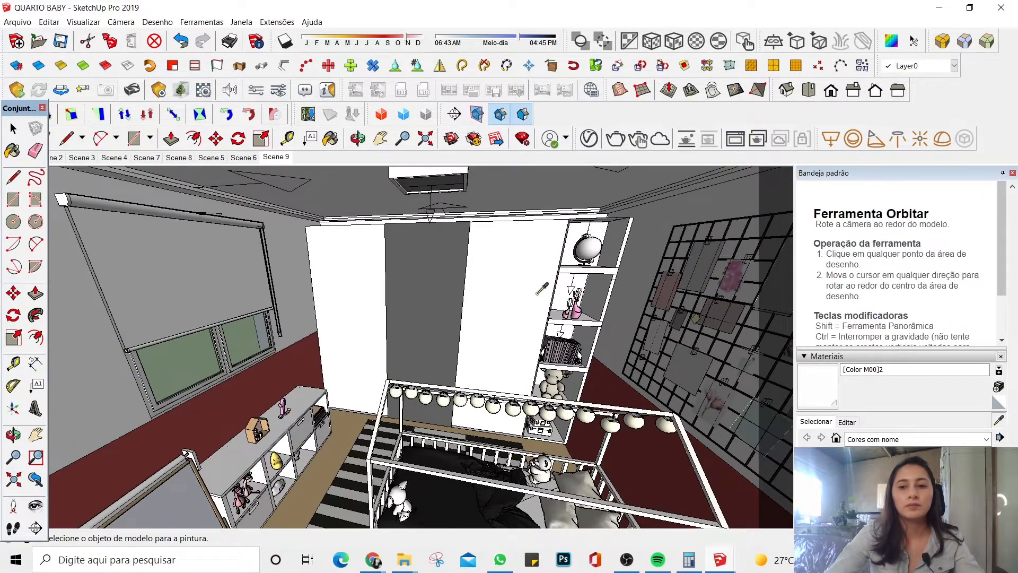
# Step: Sample the materials of the open shelving niches and the adjacent wardrobe door to compare them
pyautogui.press('b')
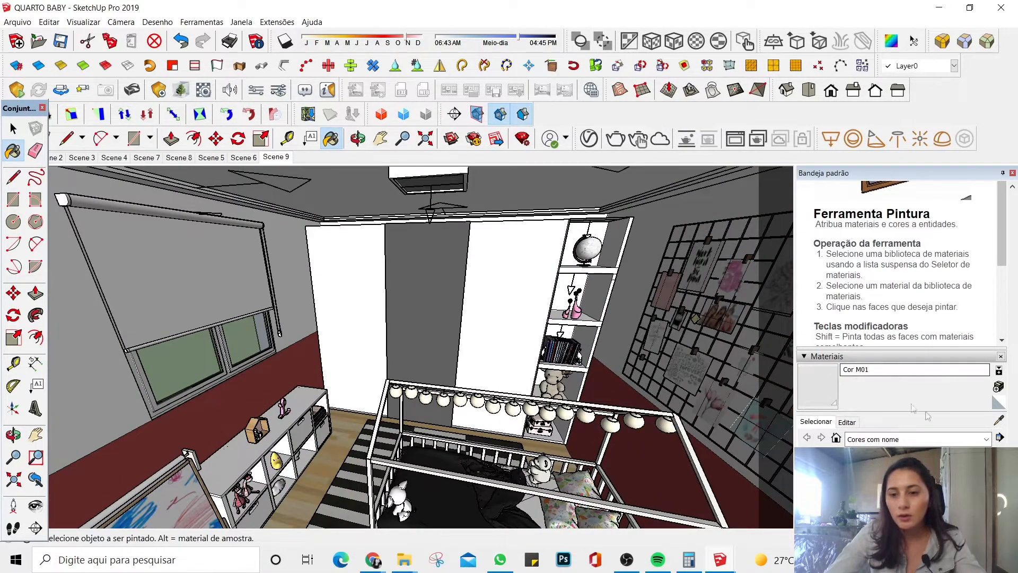
pyautogui.scroll(5, 567, 254)
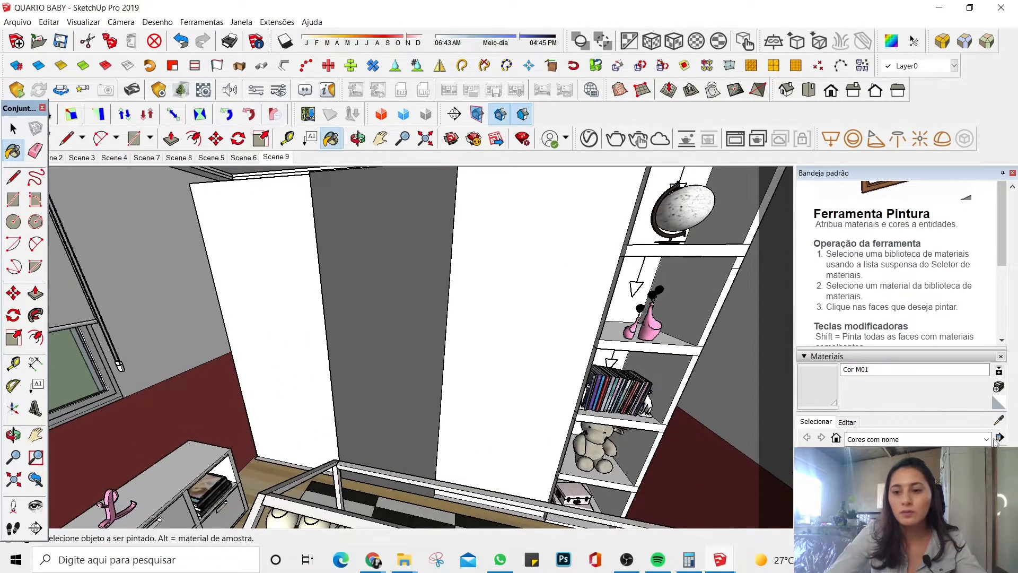
pyautogui.keyDown('alt'); pyautogui.click(687, 307); pyautogui.keyUp('alt')
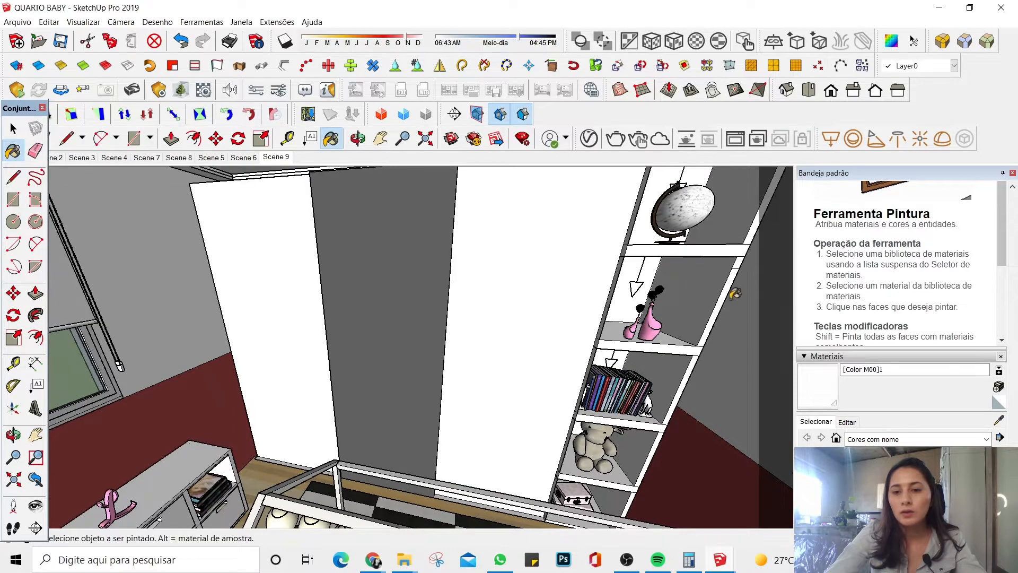
pyautogui.click(999, 419)
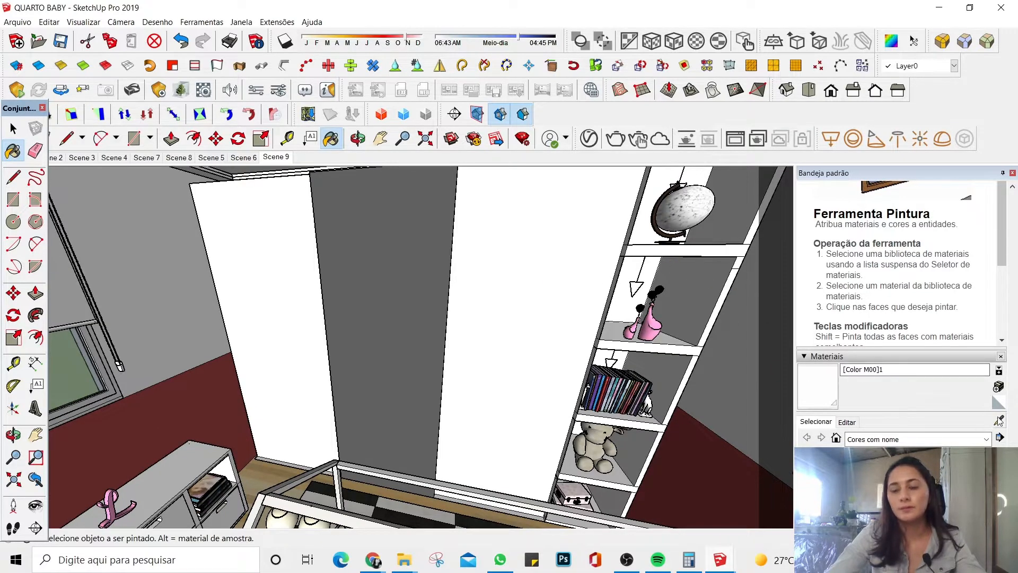
pyautogui.click(534, 195)
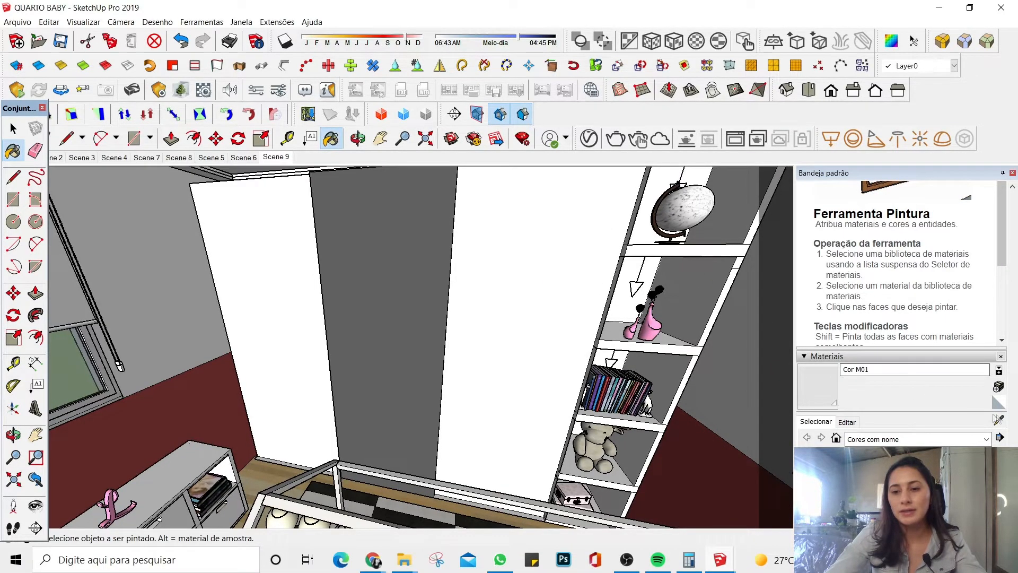
pyautogui.click(1000, 420)
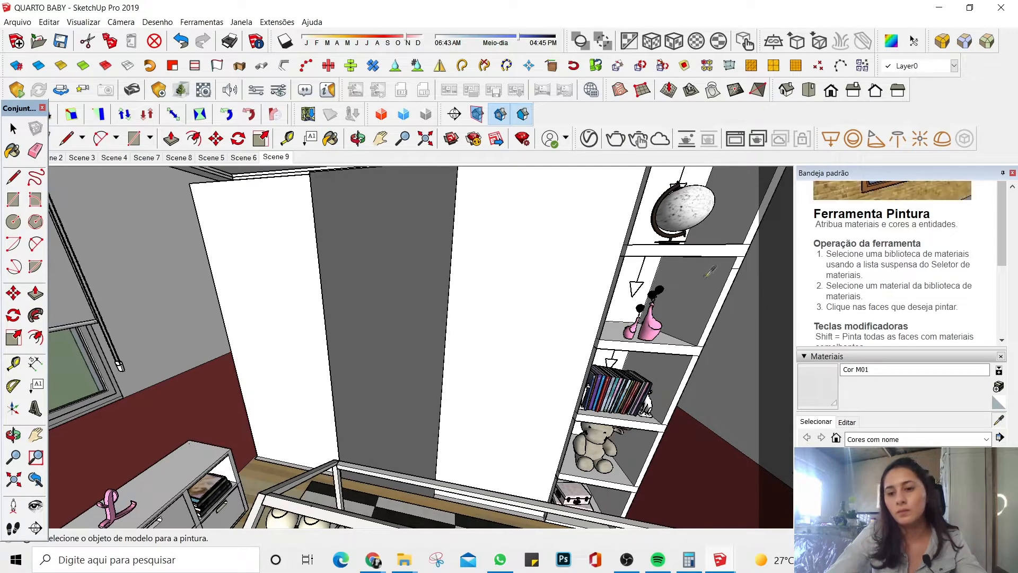
pyautogui.click(708, 267)
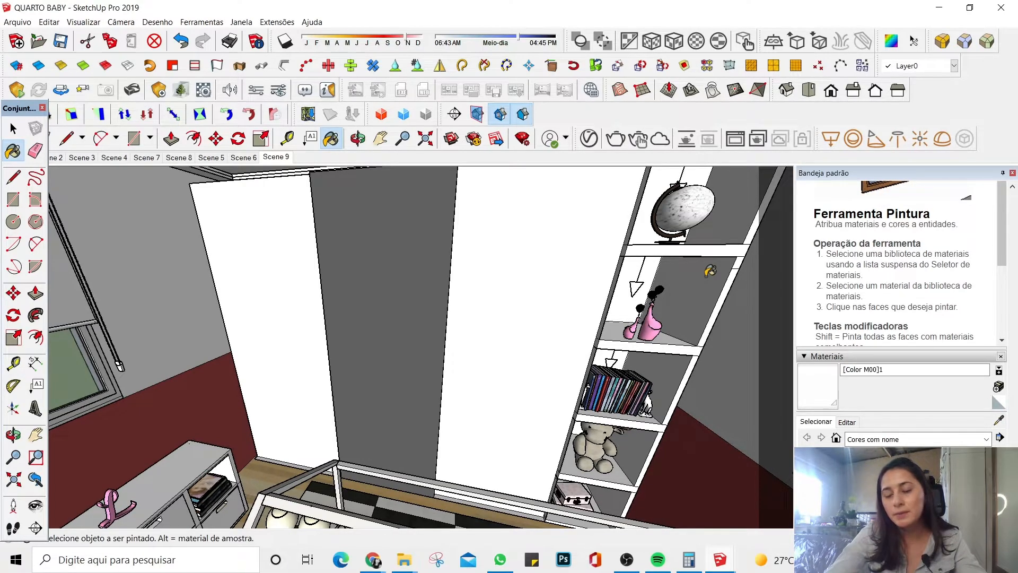
pyautogui.press('space')
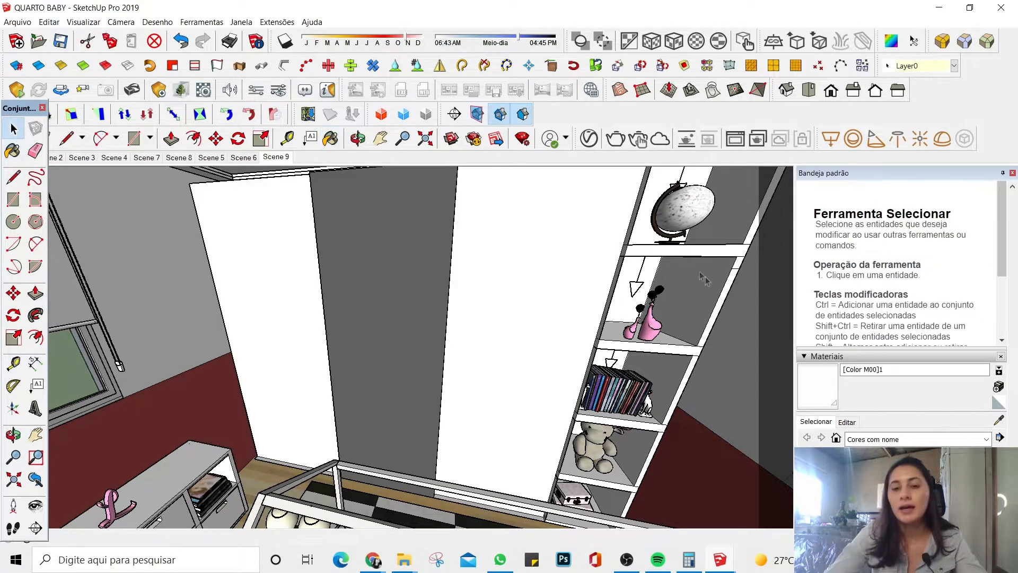
pyautogui.scroll(-3, 347, 258)
pyautogui.moveTo(391, 303); pyautogui.dragTo(426, 290, button='middle')
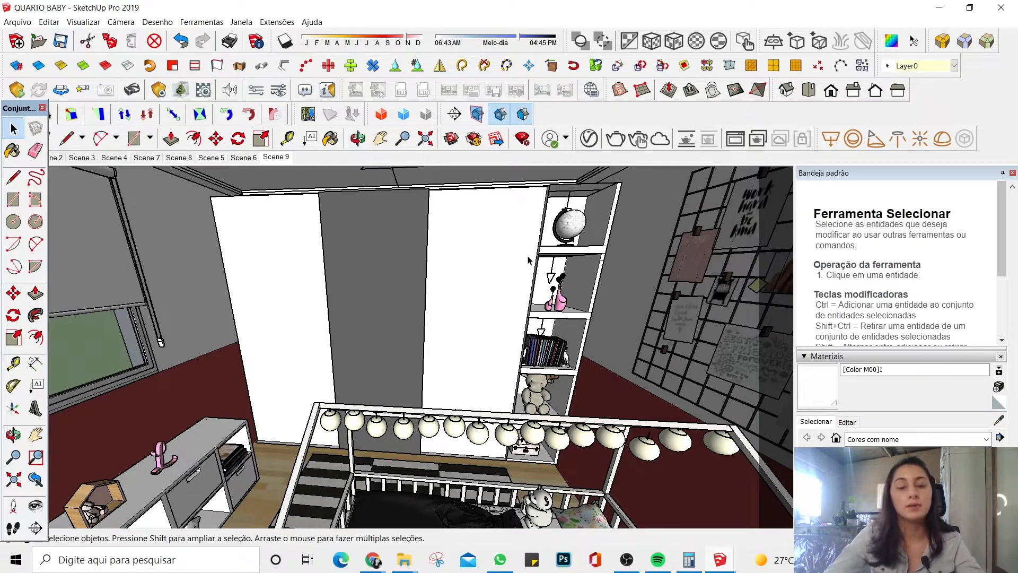
# Step: Pick up the Cor M01 material, open the wardrobe group and select all of its geometry
pyautogui.press('b')
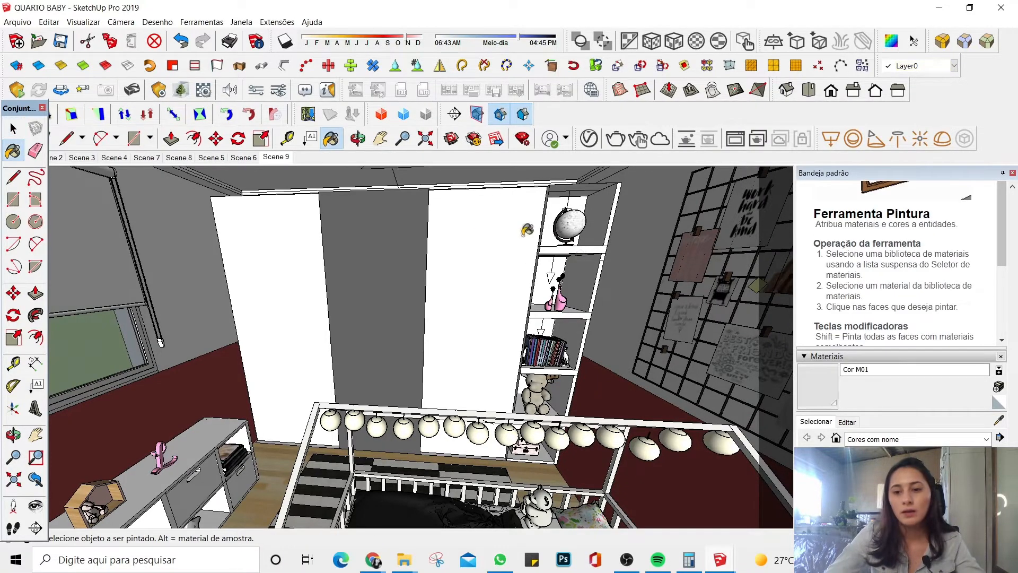
pyautogui.click(281, 289)
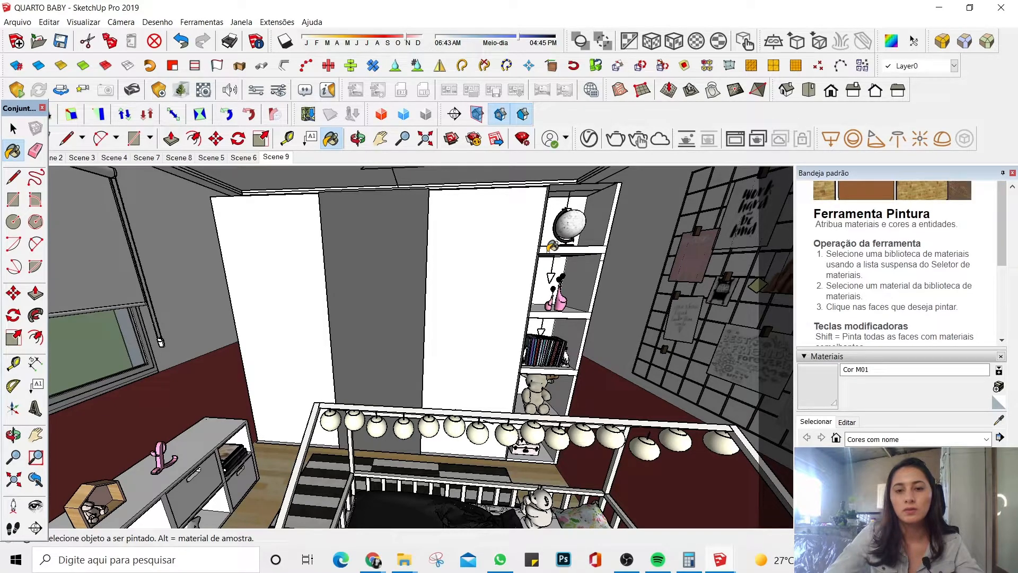
pyautogui.click(13, 129)
pyautogui.scroll(4, 567, 251)
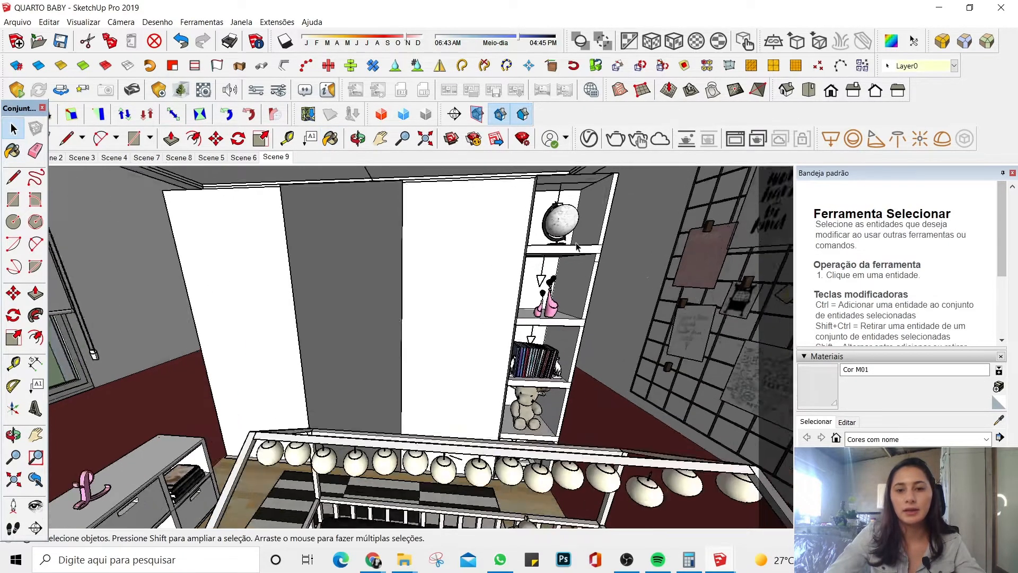
pyautogui.moveTo(567, 251); pyautogui.dragTo(582, 294, button='middle')
pyautogui.hotkey('ctrl', 'a')
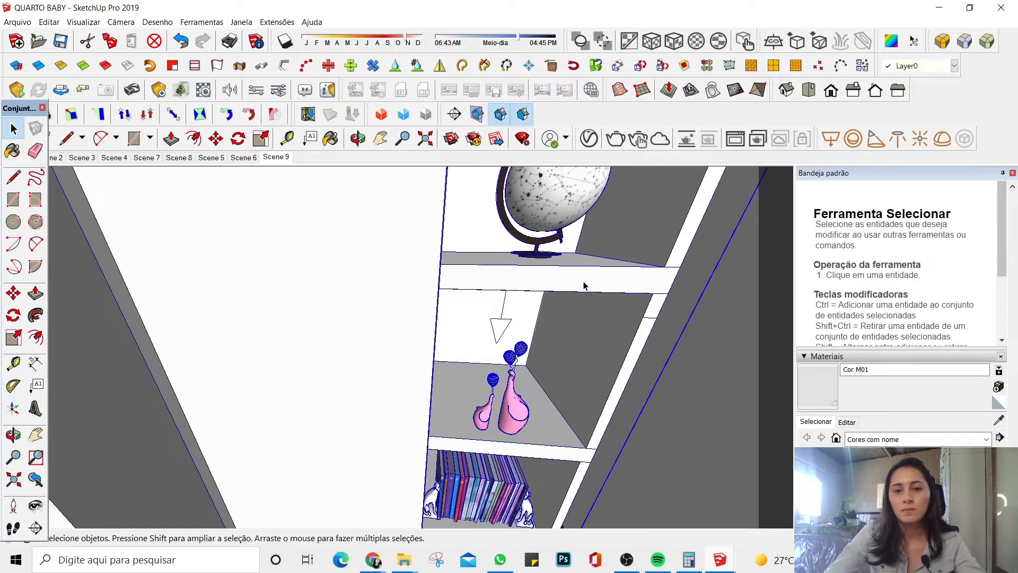
pyautogui.press('b')
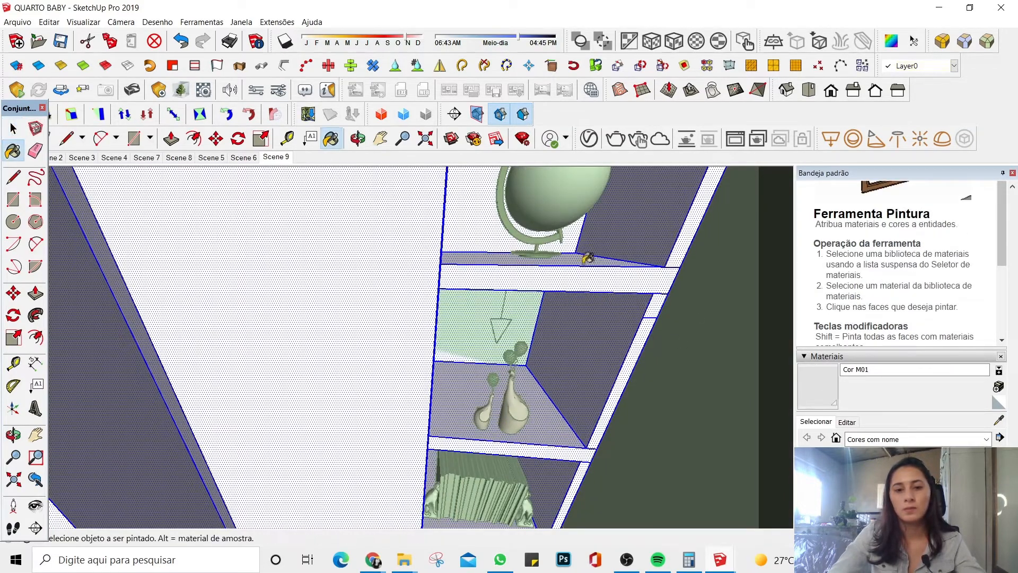
pyautogui.moveTo(588, 254); pyautogui.dragTo(572, 246, button='middle')
pyautogui.press('space')
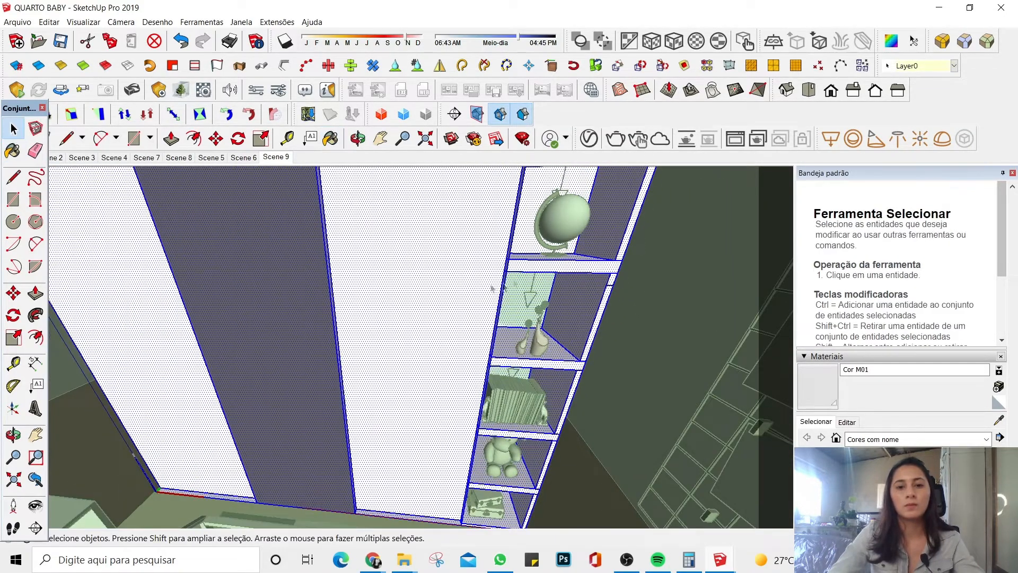
pyautogui.moveTo(522, 317); pyautogui.dragTo(545, 302, button='middle')
pyautogui.scroll(-2, 483, 287)
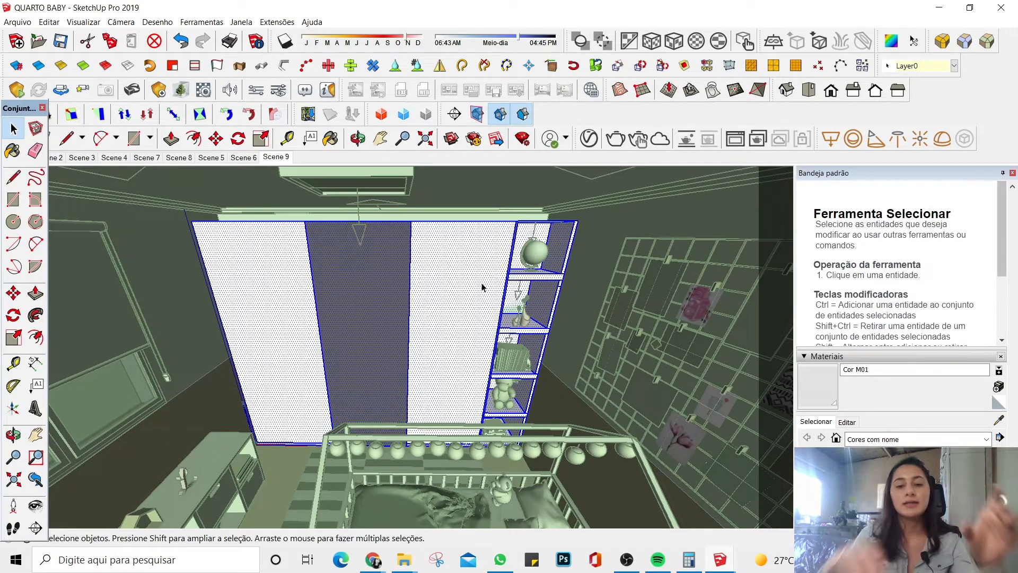
# Step: Try painting the entire wardrobe selection with Cor M01, and undo the paint
pyautogui.scroll(5, 470, 288)
pyautogui.scroll(-5, 463, 212)
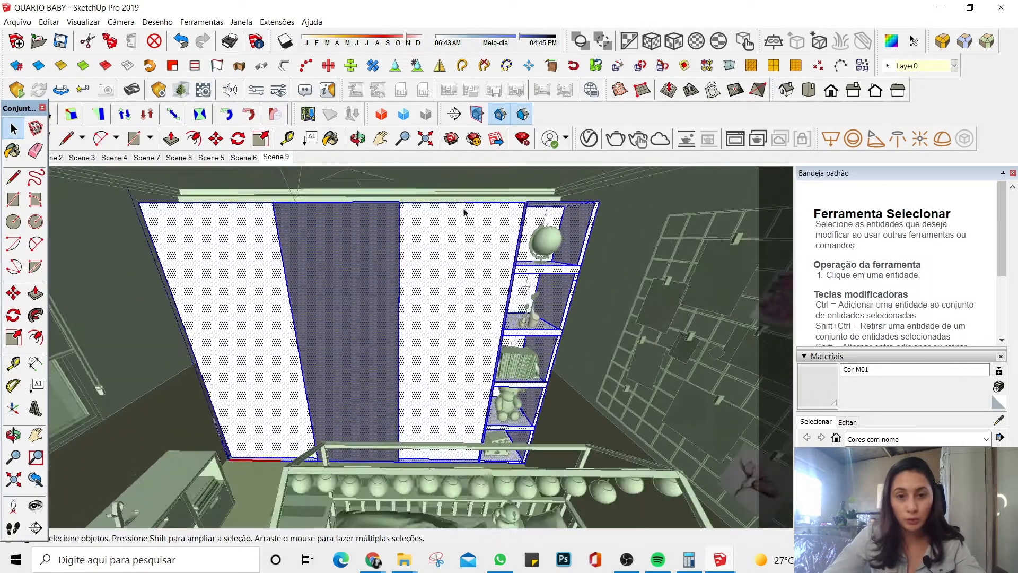
pyautogui.scroll(2, 472, 322)
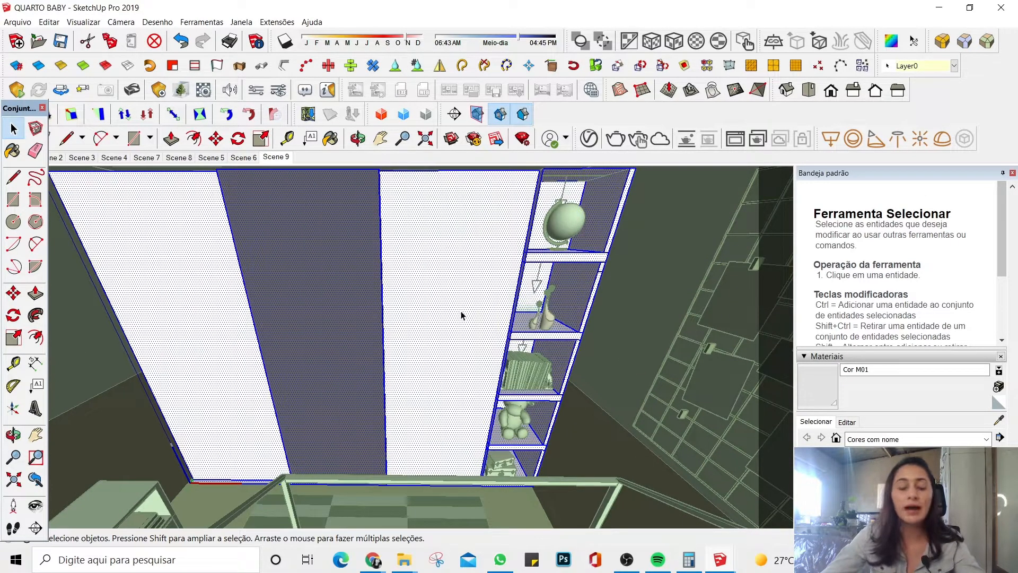
pyautogui.scroll(-2, 401, 350)
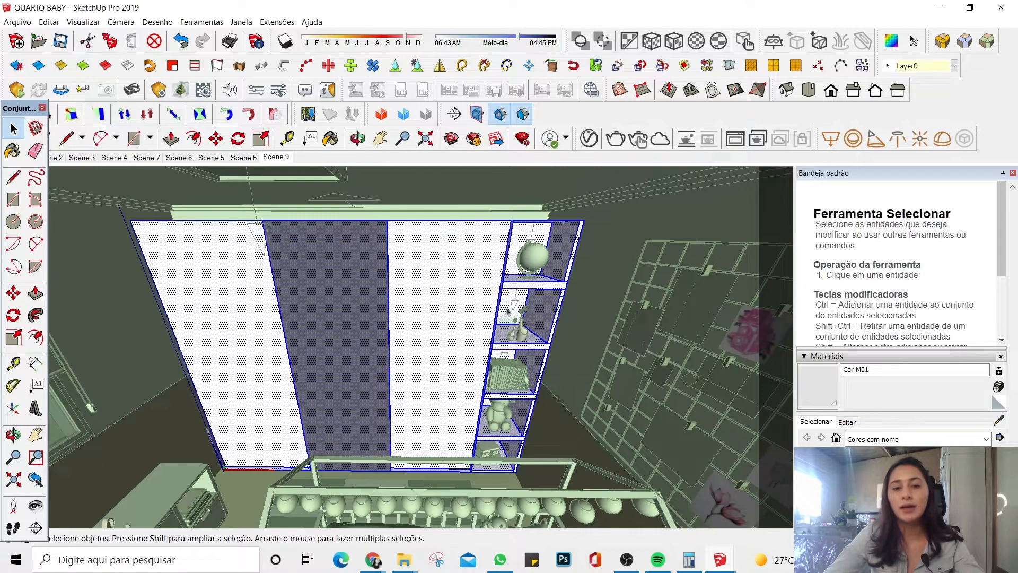
pyautogui.scroll(2, 299, 236)
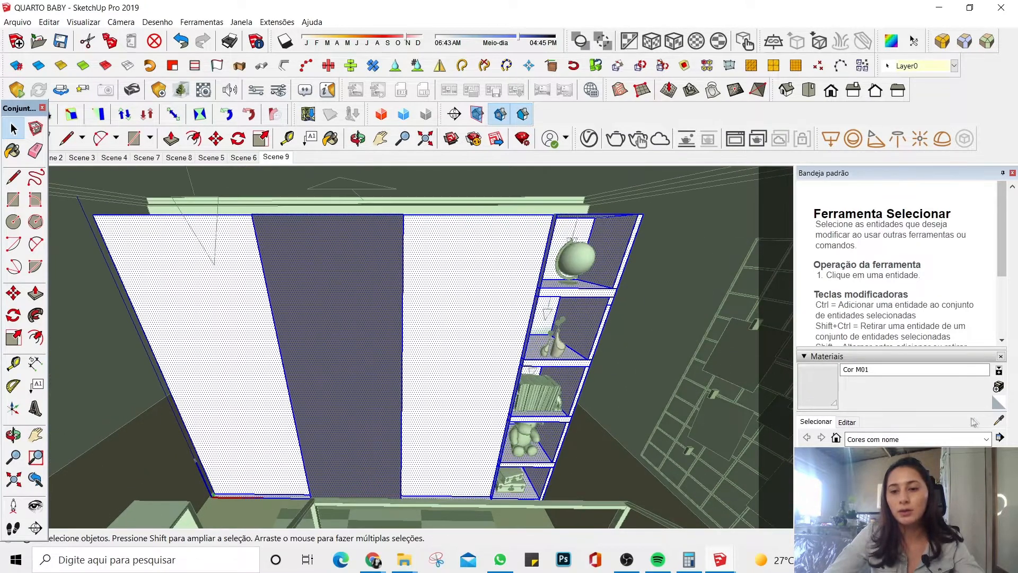
pyautogui.press('b')
pyautogui.click(437, 246)
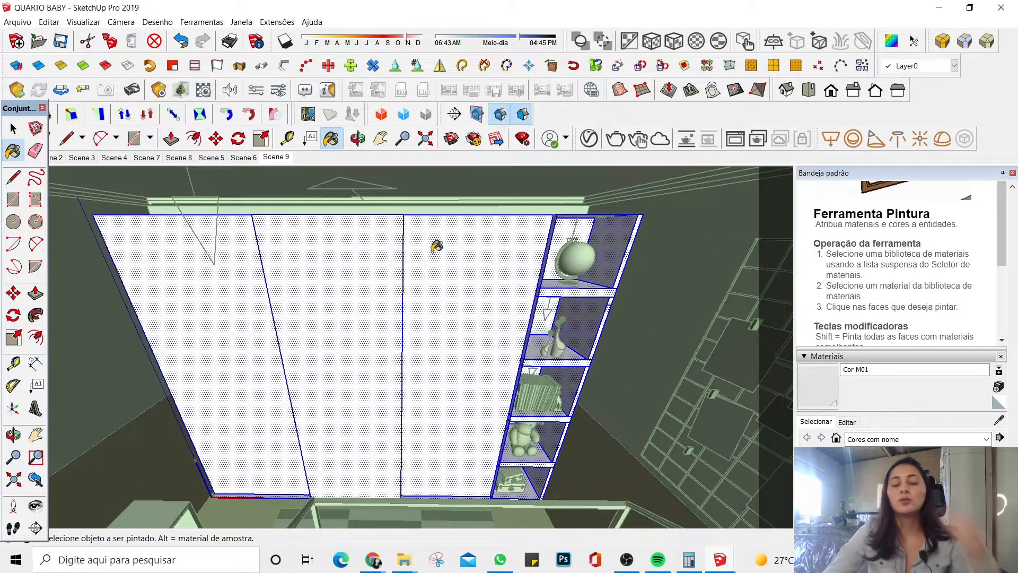
pyautogui.press('ctrl')
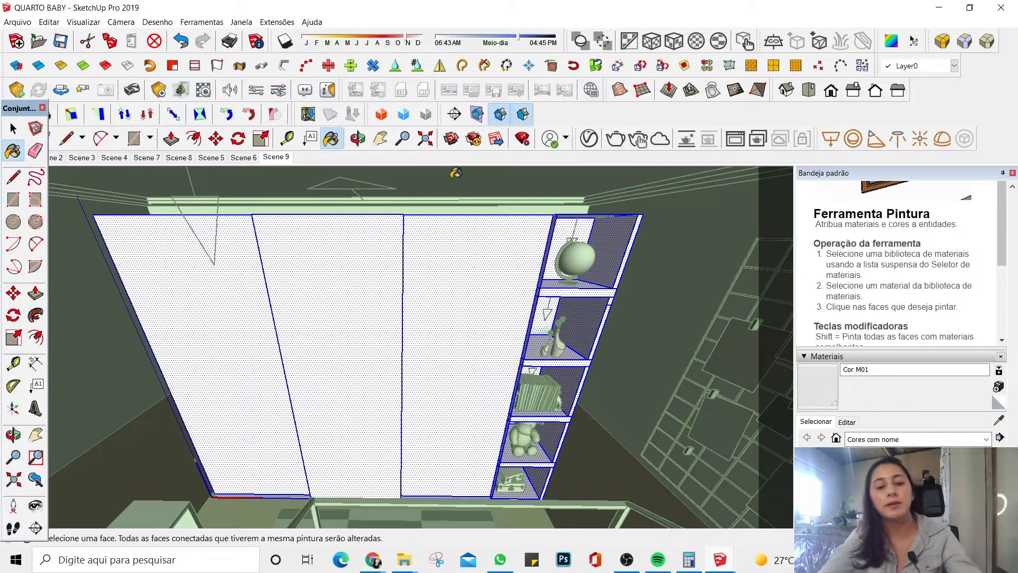
pyautogui.hotkey('ctrl', 'z')
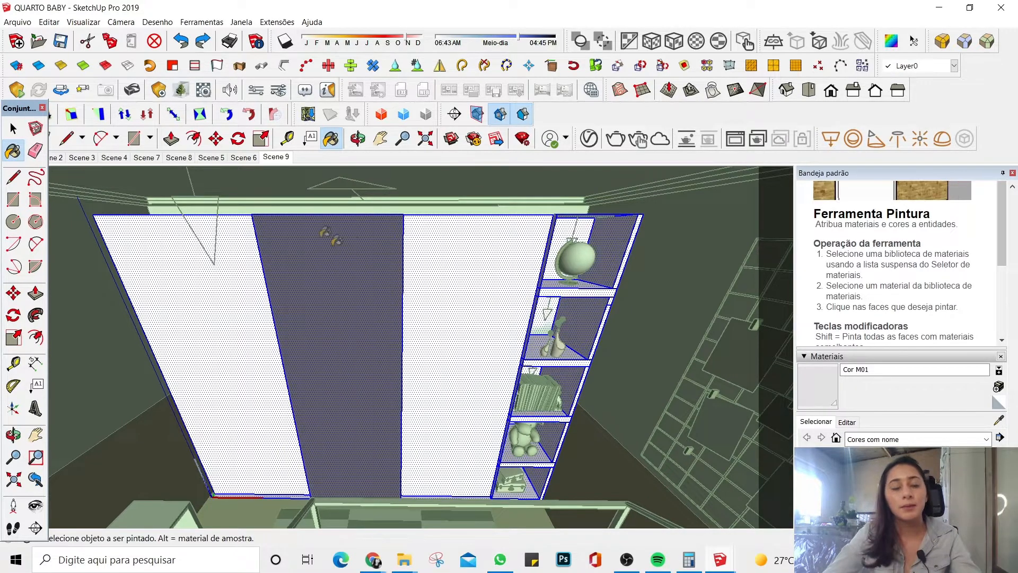
# Step: Exclude the middle door from the wardrobe selection, paint the remaining faces with Cor M01, and leave the group
pyautogui.press('space')
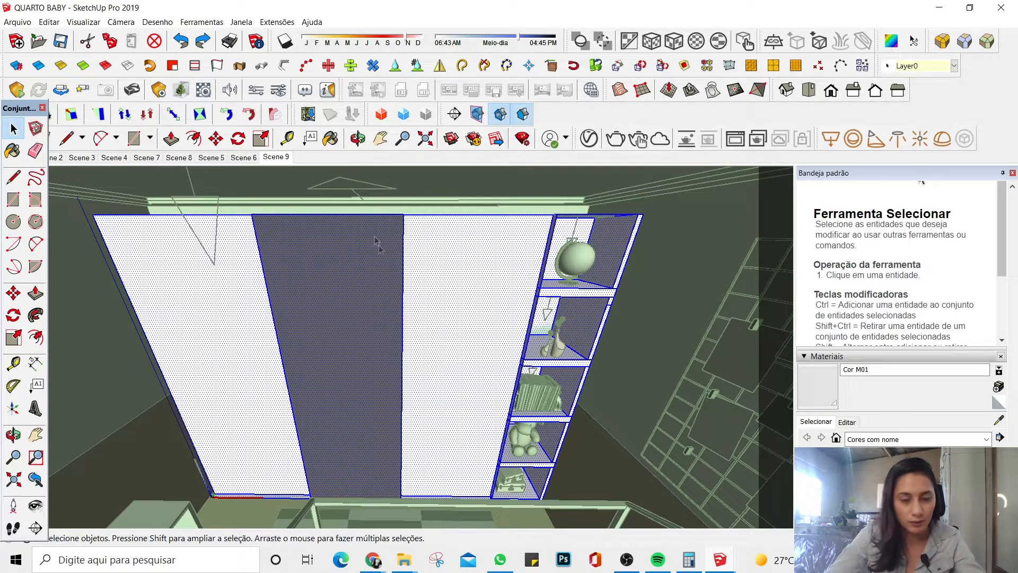
pyautogui.scroll(2, 369, 260)
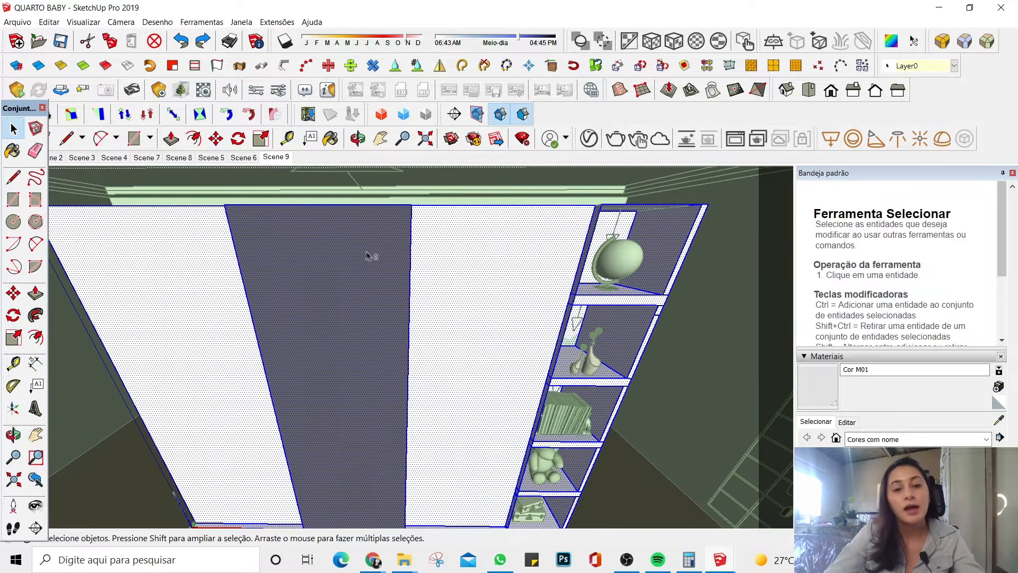
pyautogui.keyDown('shift'); pyautogui.click(370, 271); pyautogui.keyUp('shift')
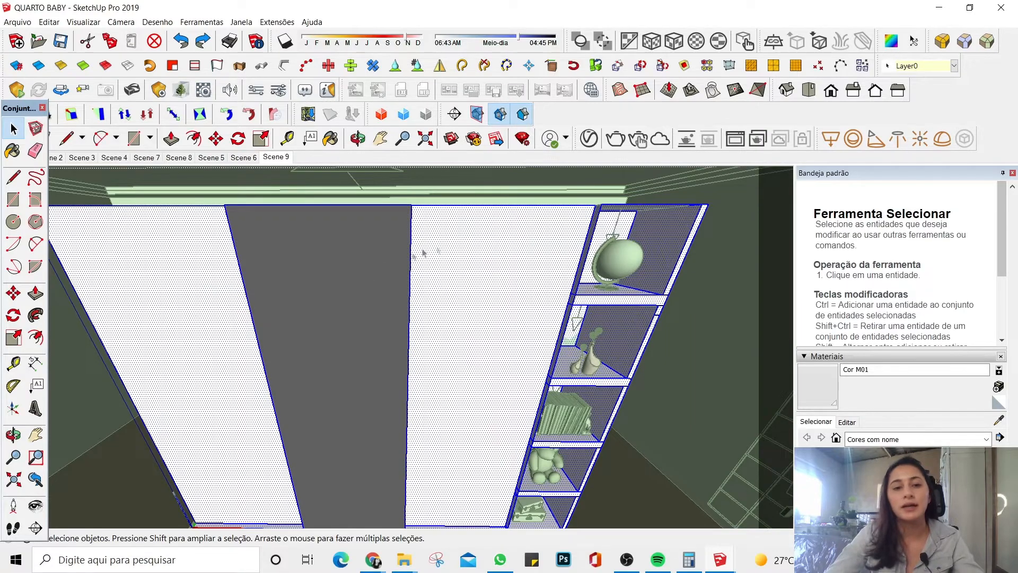
pyautogui.moveTo(423, 253)
pyautogui.mouseDown(button='middle')
pyautogui.moveTo(318, 234)
pyautogui.moveTo(289, 254)
pyautogui.moveTo(425, 241)
pyautogui.mouseUp(button='middle')
pyautogui.scroll(-4, 428, 249)
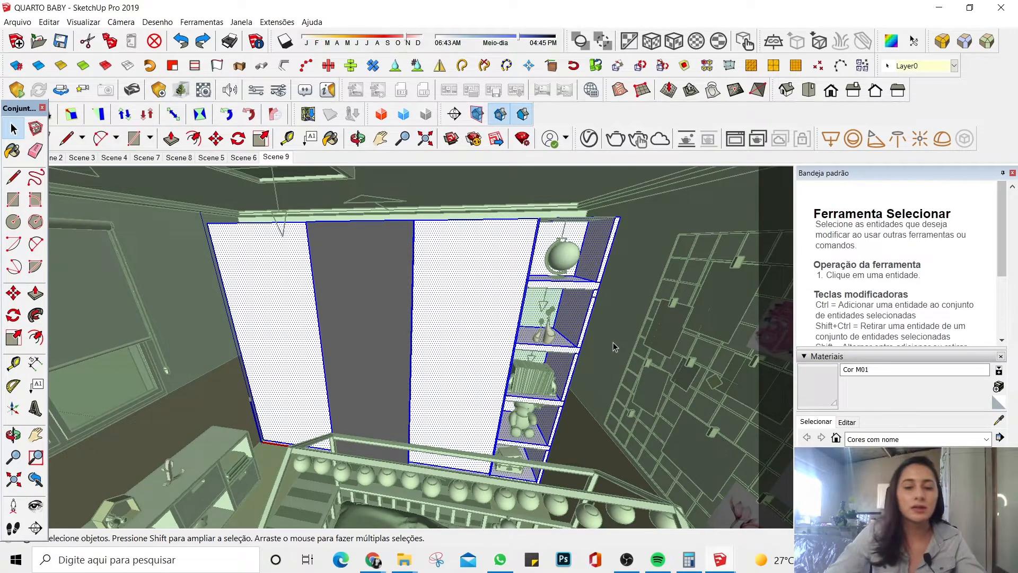
pyautogui.click(817, 386)
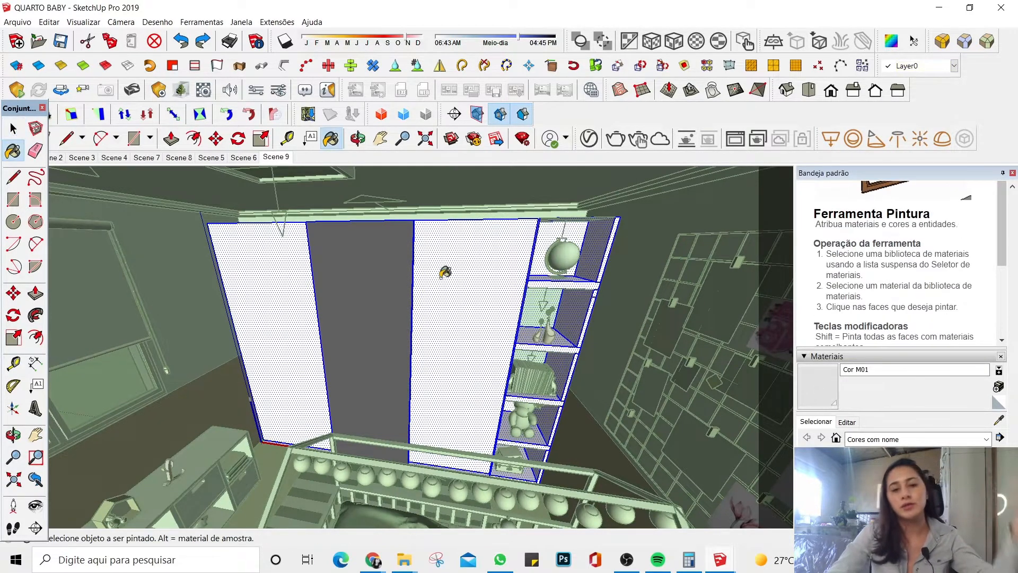
pyautogui.click(477, 264)
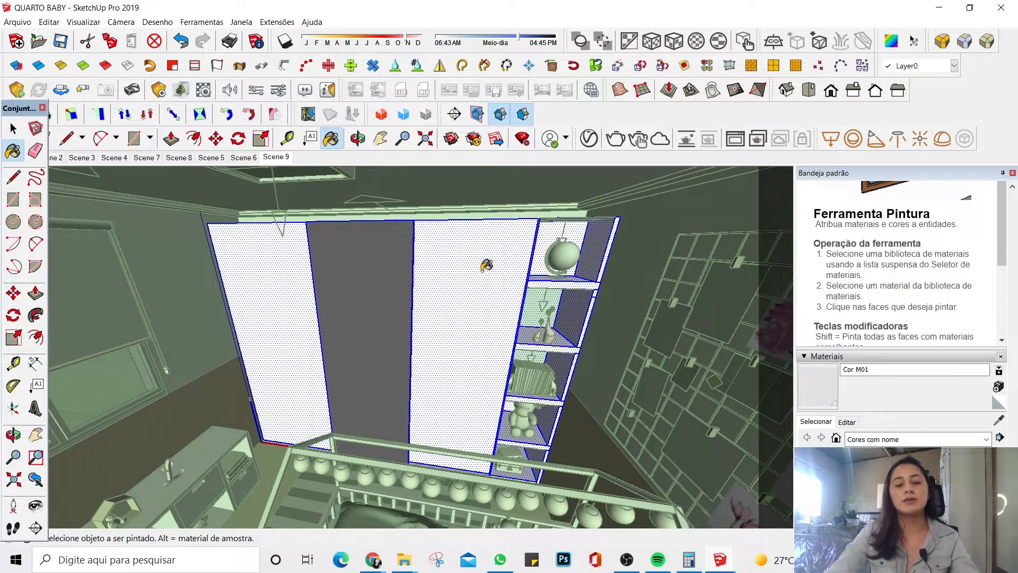
pyautogui.press('space')
pyautogui.scroll(-4, 473, 223)
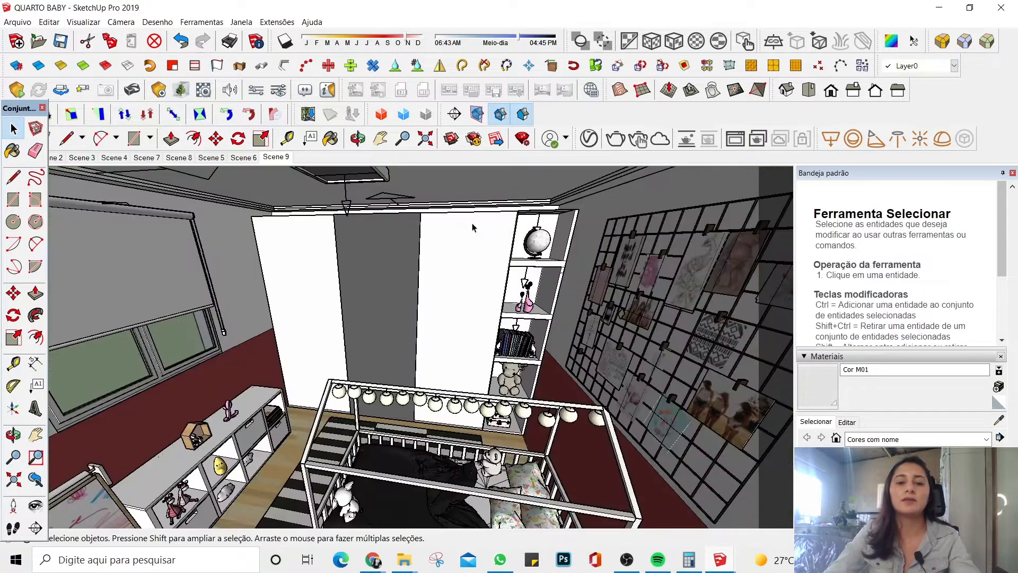
pyautogui.moveTo(473, 228); pyautogui.dragTo(418, 316, button='middle')
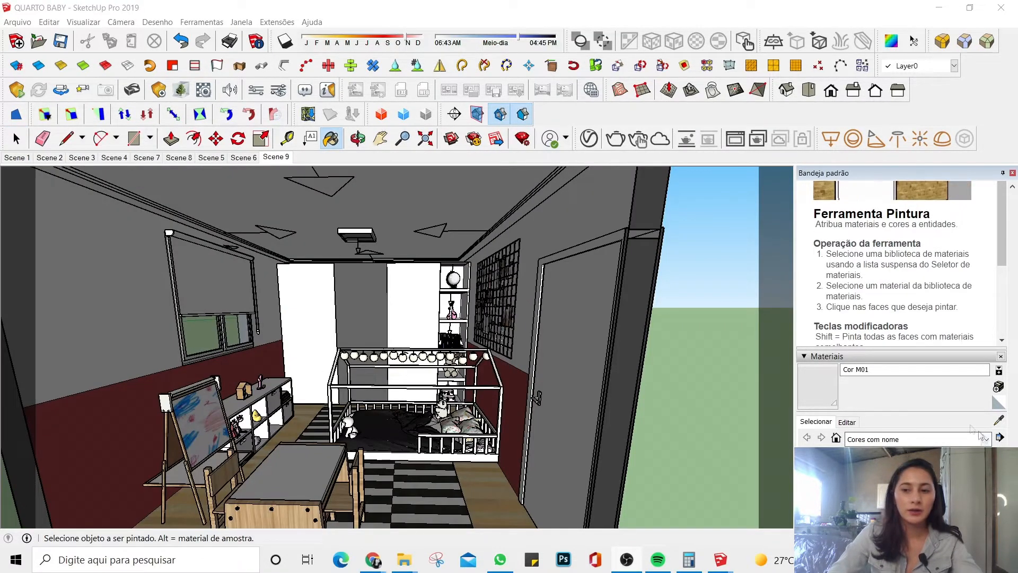
# Step: Rename the Cor M01 material as MDF BRANCO2
pyautogui.click(875, 370)
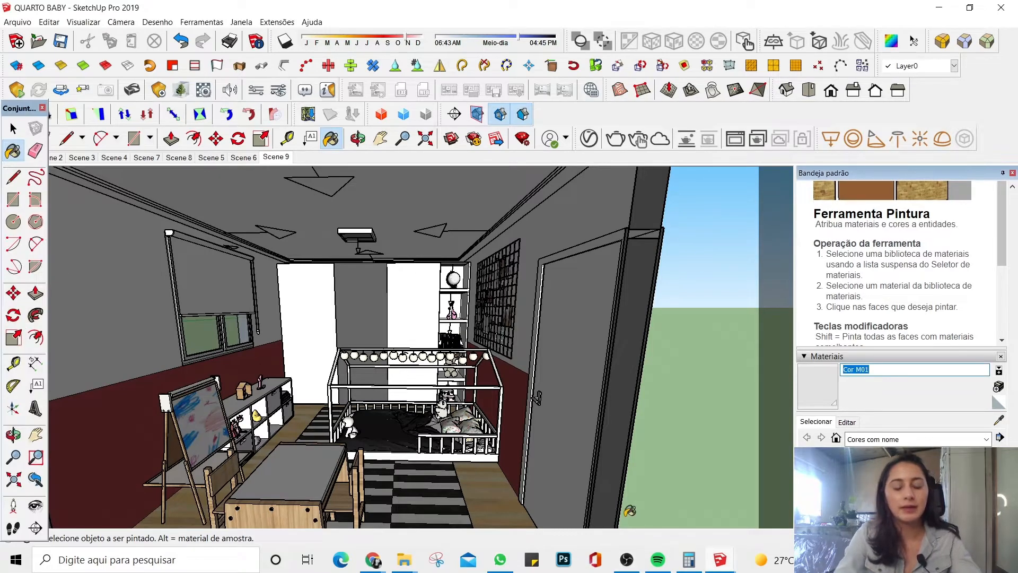
pyautogui.write('MD')
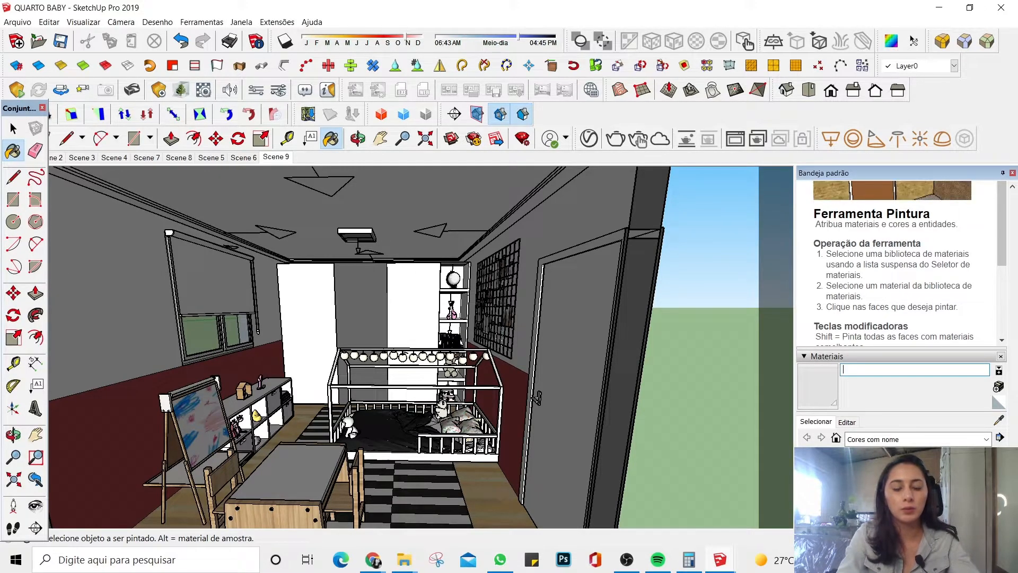
pyautogui.write('F BR')
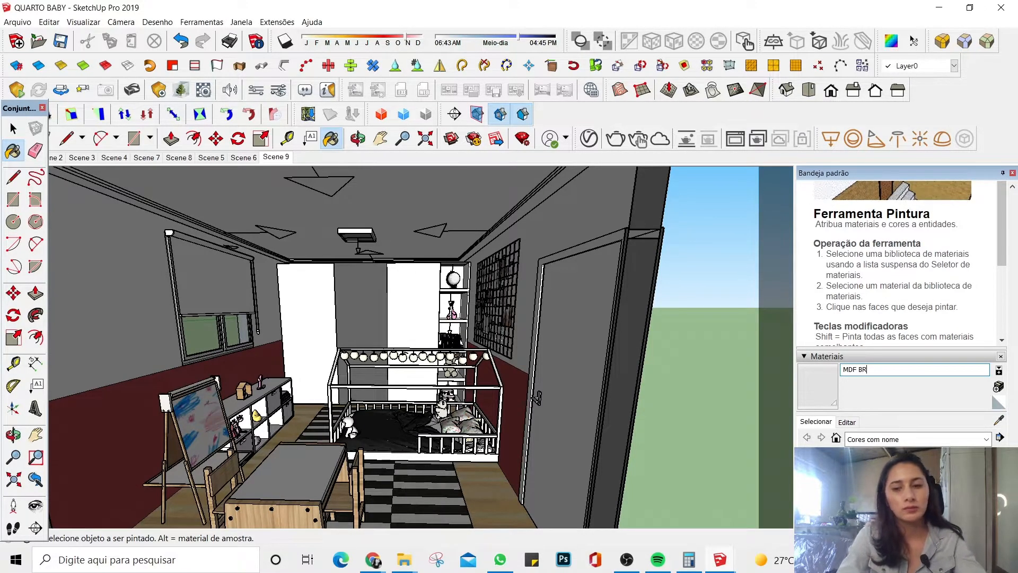
pyautogui.write('ANCO2')
pyautogui.press('Return')
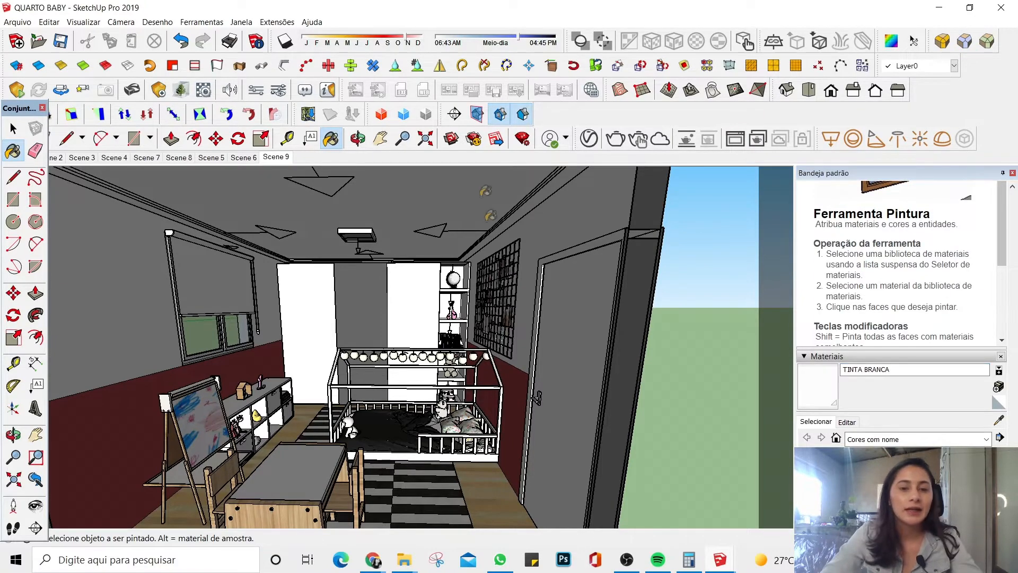
pyautogui.scroll(-6, 555, 319)
pyautogui.scroll(8, 352, 218)
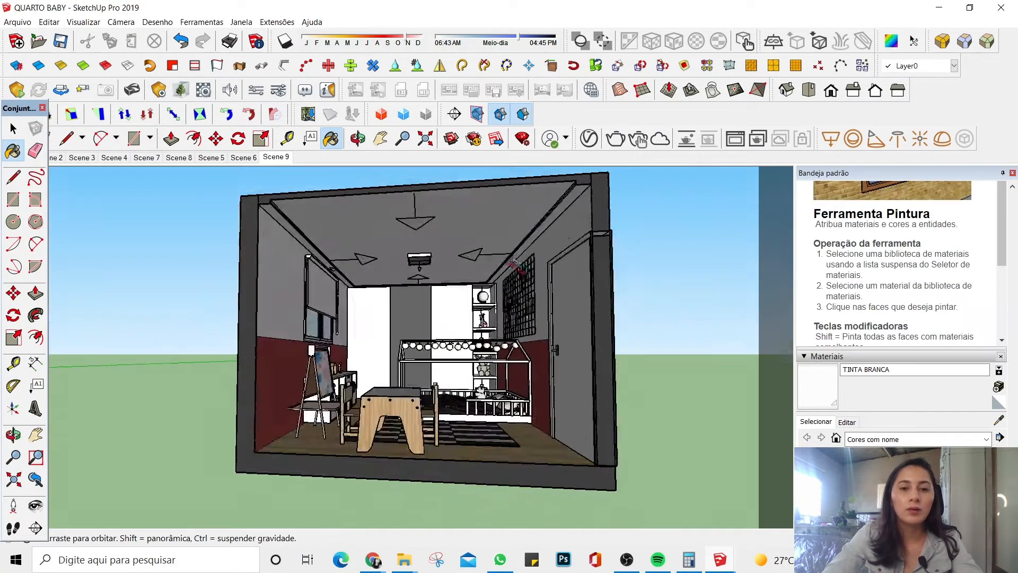
pyautogui.moveTo(352, 219); pyautogui.dragTo(368, 220, button='middle')
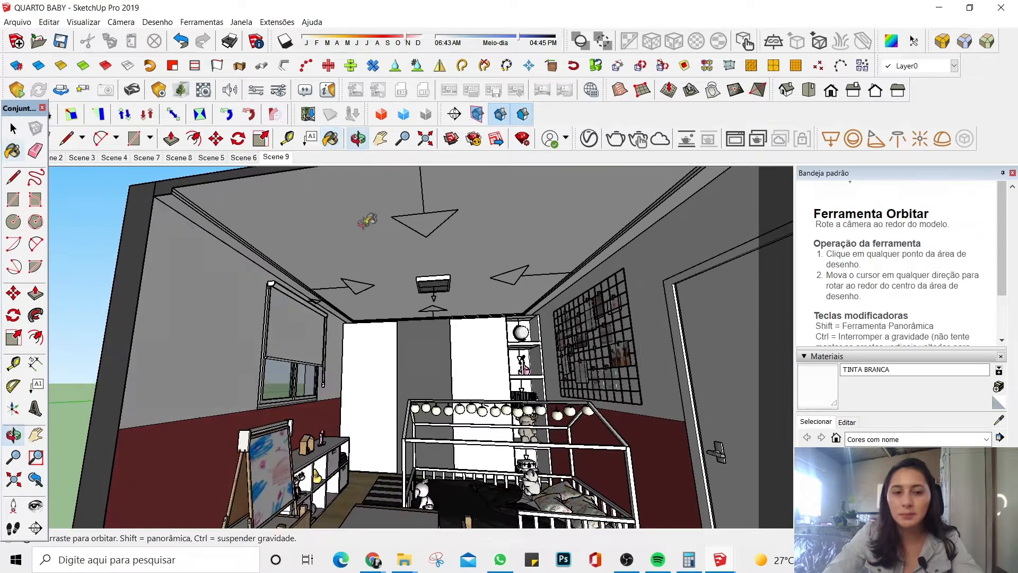
pyautogui.scroll(-1, 140, 188)
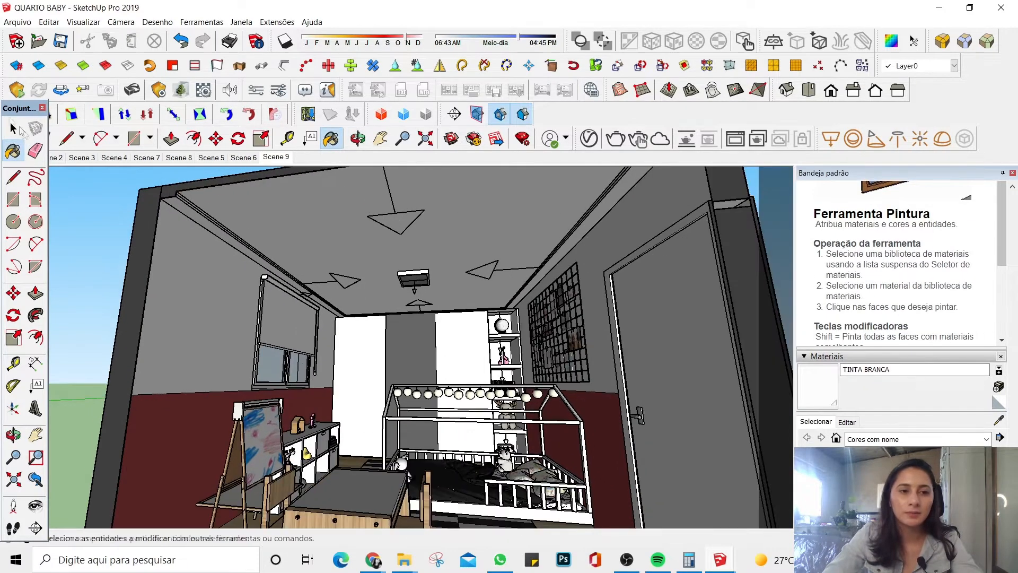
pyautogui.click(14, 129)
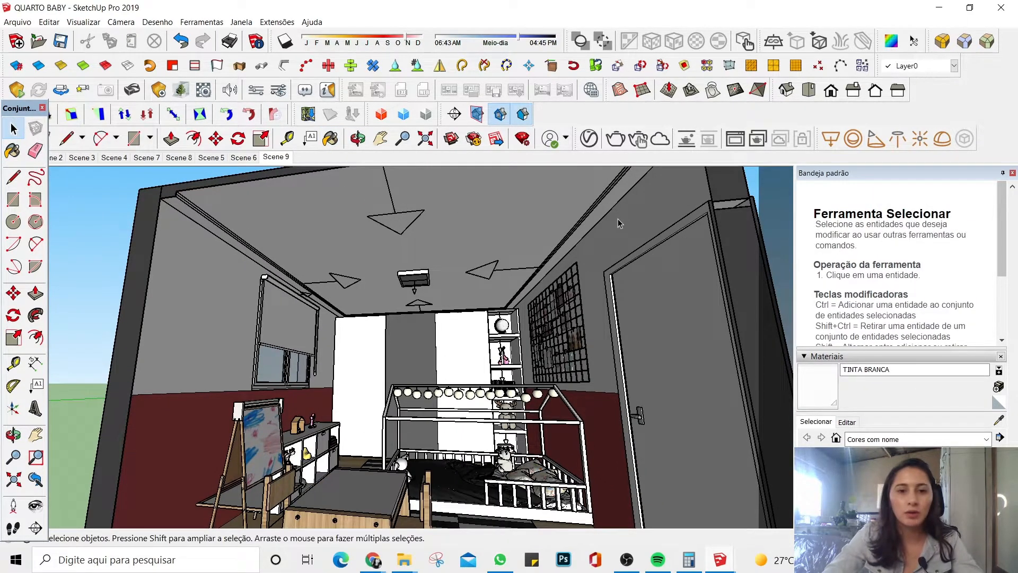
pyautogui.scroll(-6, 580, 241)
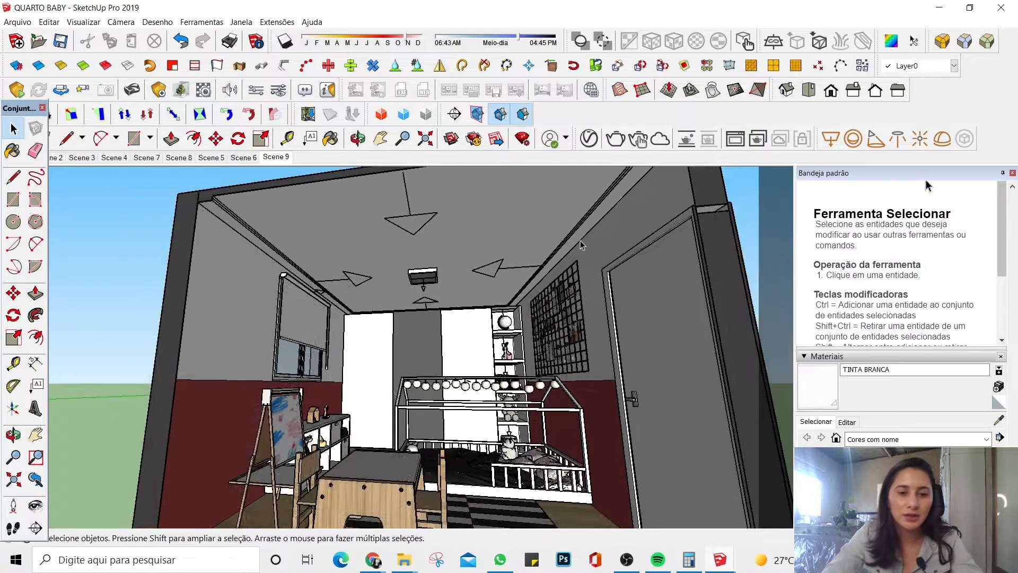
pyautogui.moveTo(580, 240); pyautogui.dragTo(669, 317, button='middle')
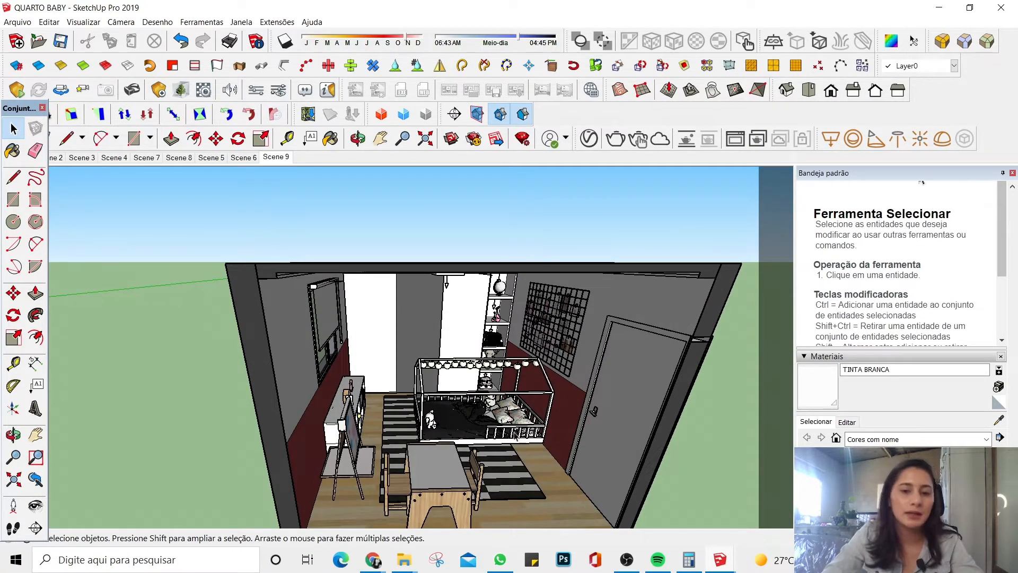
# Step: Open the upper drawer-front group on the low toy shelf for editing
pyautogui.scroll(5, 515, 433)
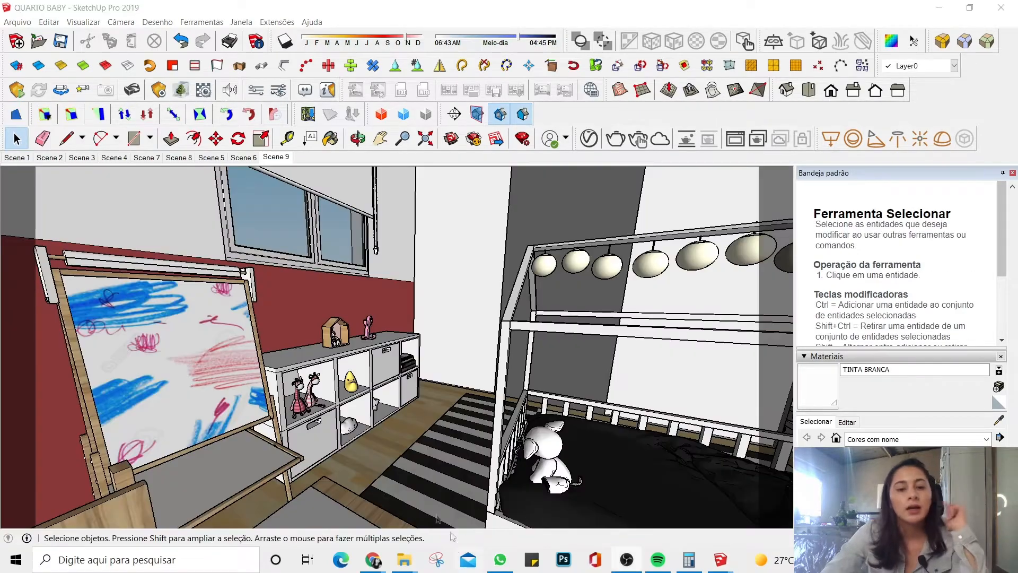
pyautogui.scroll(5, 366, 360)
pyautogui.moveTo(371, 356); pyautogui.dragTo(421, 349, button='middle')
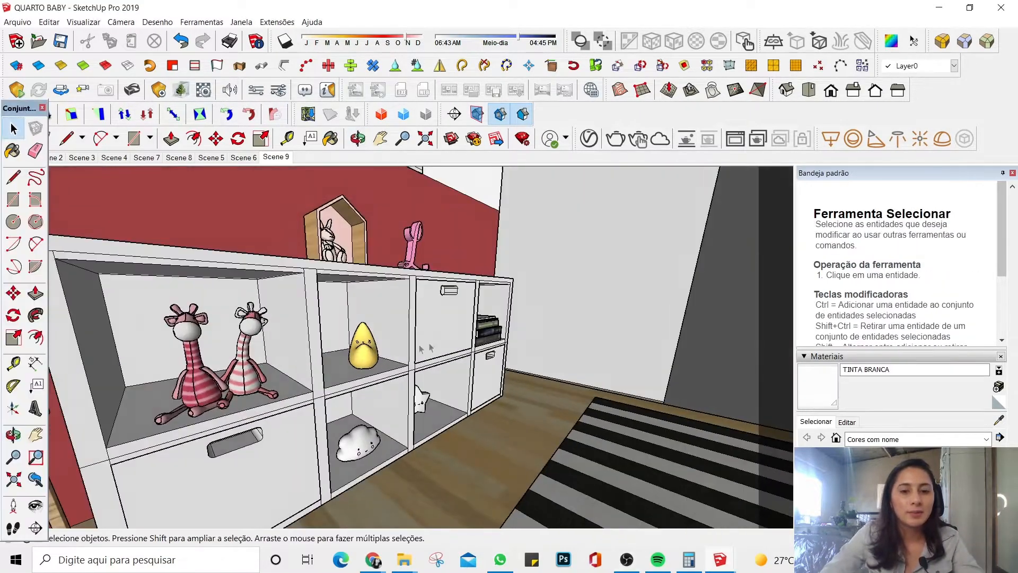
pyautogui.scroll(5, 377, 295)
pyautogui.doubleClick(376, 295)
pyautogui.tripleClick(376, 295)
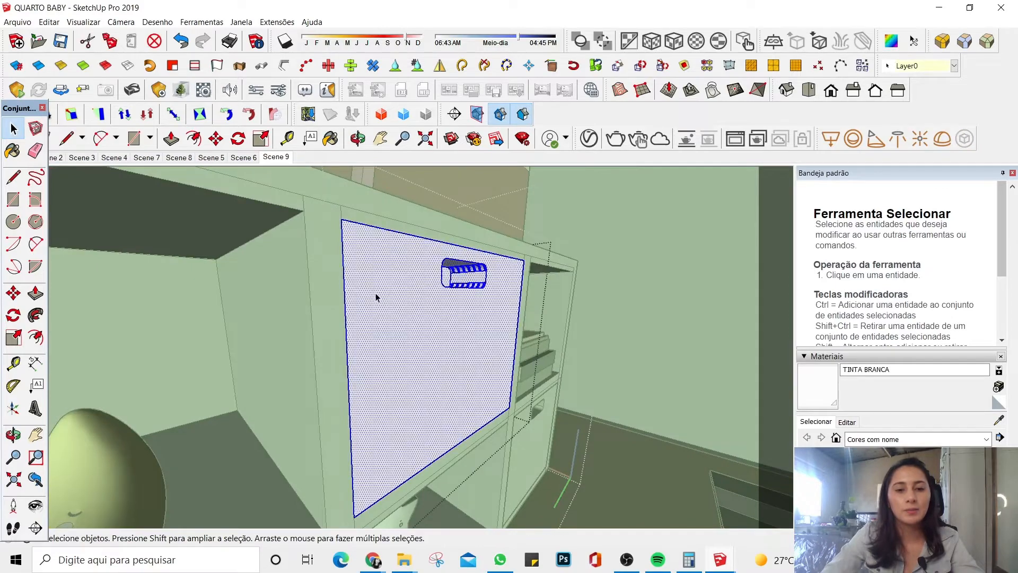
pyautogui.scroll(6, 375, 293)
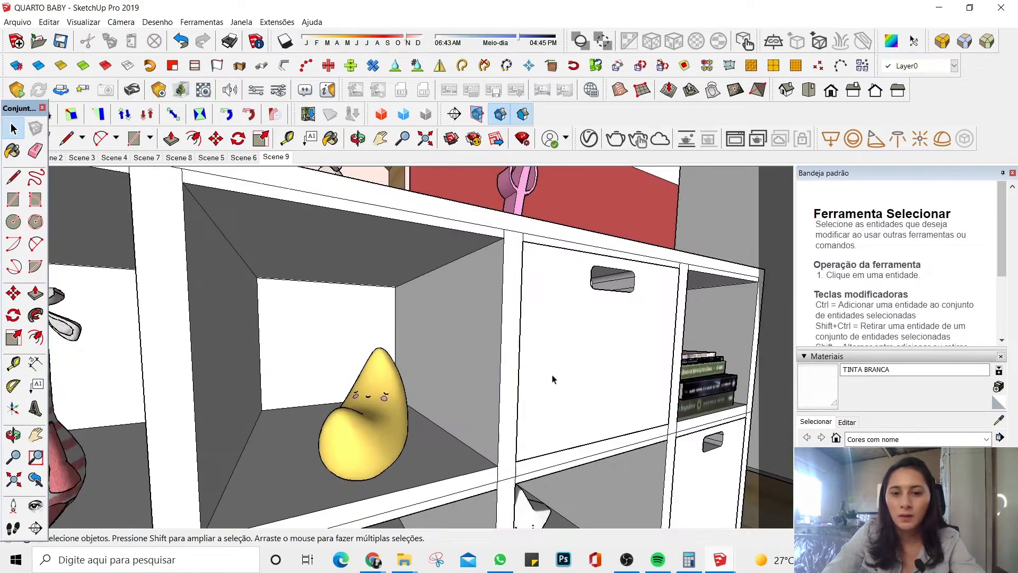
pyautogui.doubleClick(553, 378)
pyautogui.scroll(6, 530, 386)
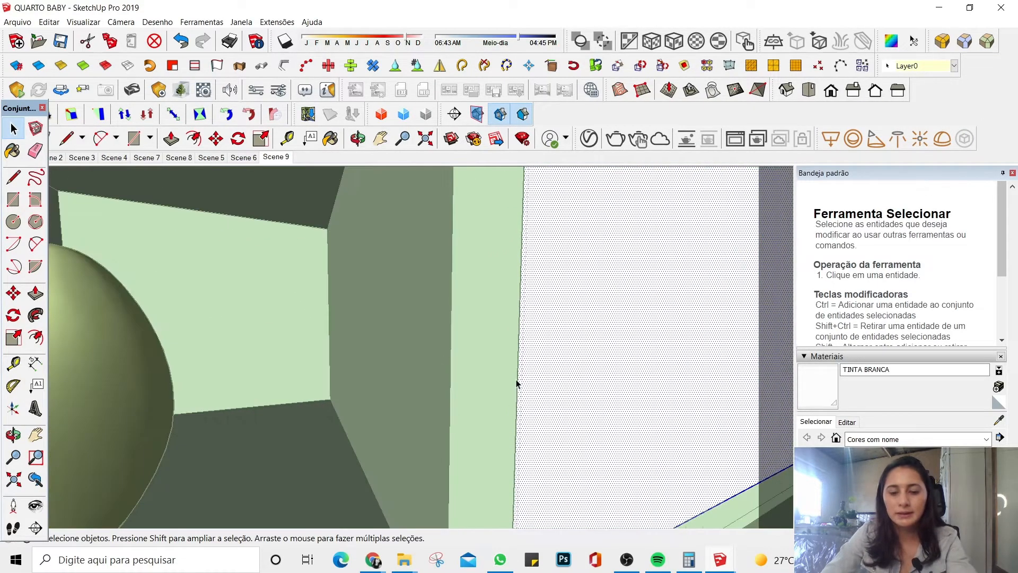
# Step: Push/Pull the drawer front's lower edge slightly inward to leave a narrow gap against the shelf frame
pyautogui.press('p')
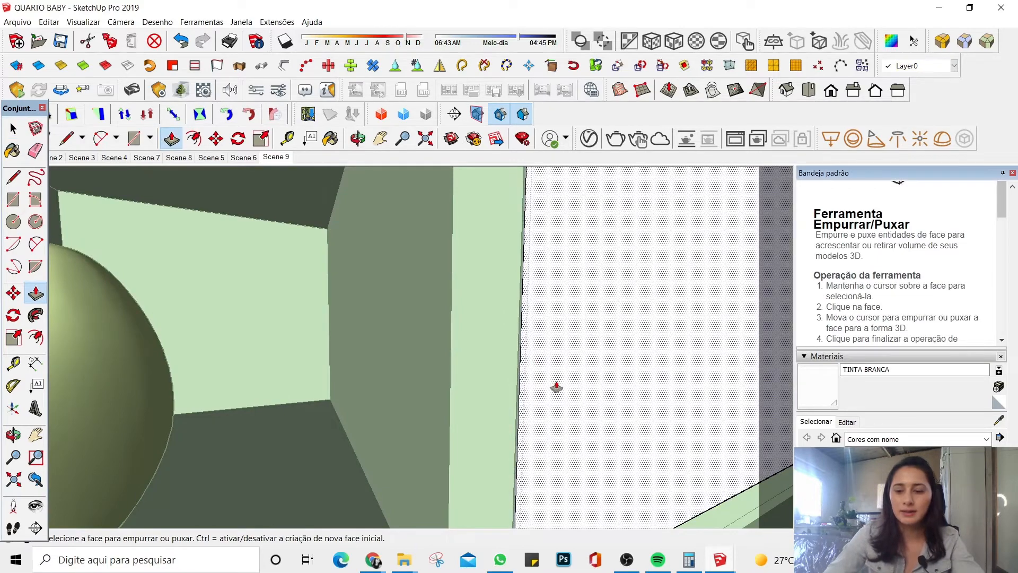
pyautogui.moveTo(438, 243); pyautogui.dragTo(350, 356, button='middle')
pyautogui.click(348, 358)
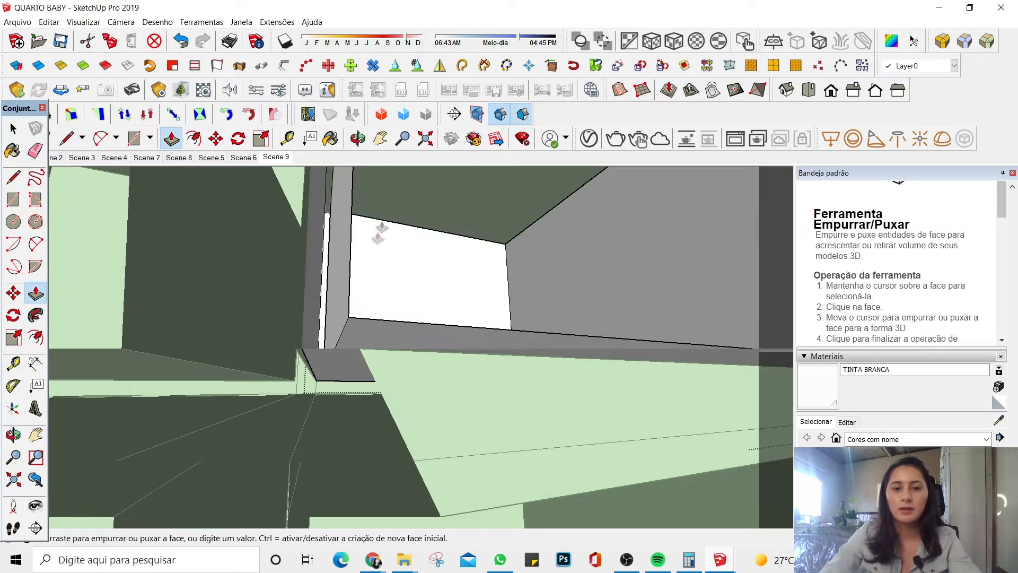
pyautogui.click(380, 232)
pyautogui.moveTo(380, 232); pyautogui.dragTo(411, 295, button='middle')
pyautogui.press('space')
pyautogui.press('p')
pyautogui.moveTo(359, 336); pyautogui.dragTo(350, 325, button='middle')
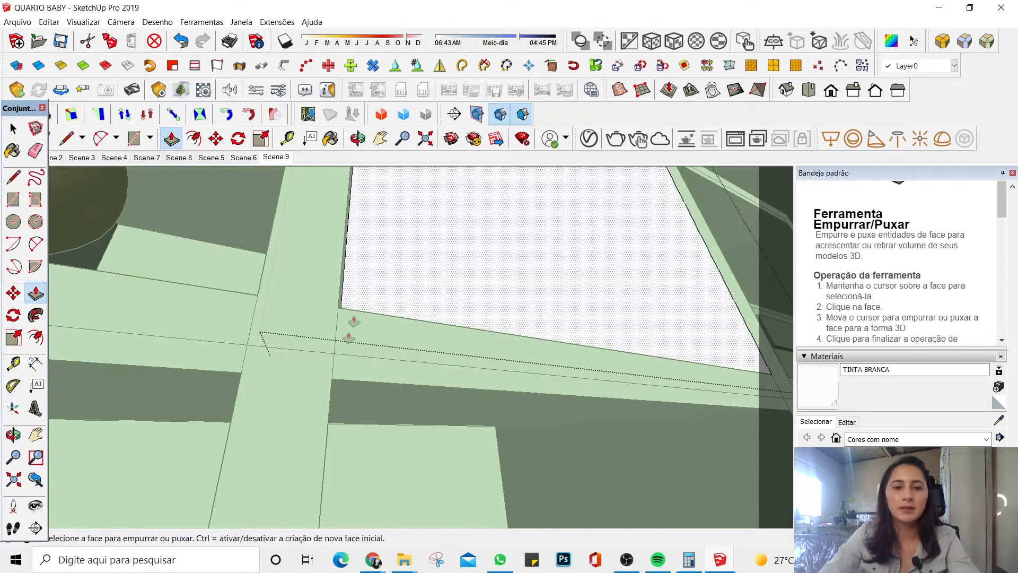
pyautogui.click(366, 232)
pyautogui.press('Return')
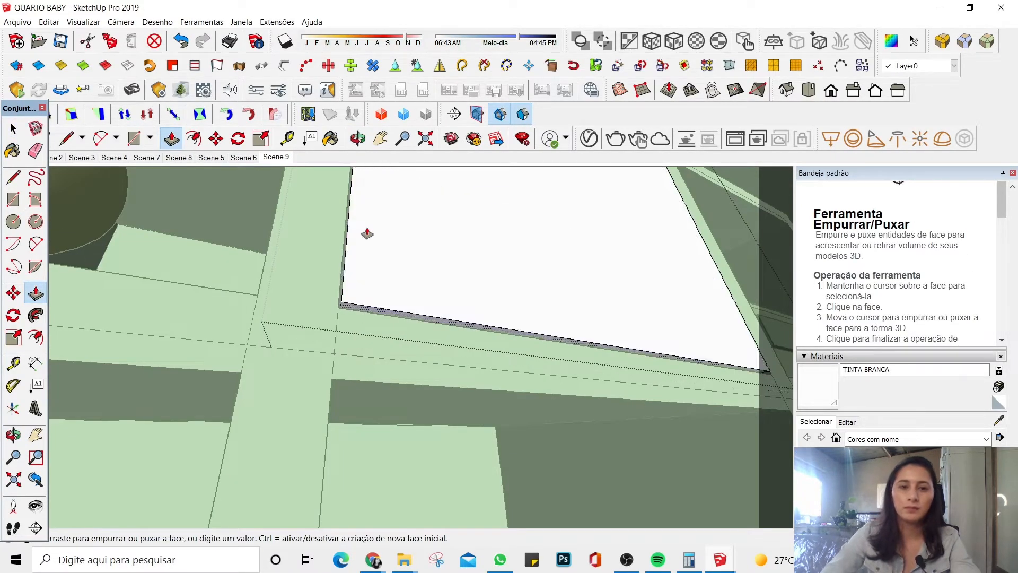
# Step: Push/Pull the drawer front's side edge beside the book compartment inward to leave a matching gap
pyautogui.moveTo(357, 230); pyautogui.dragTo(392, 186, button='middle')
pyautogui.moveTo(645, 249); pyautogui.dragTo(297, 292, button='middle')
pyautogui.click(274, 295)
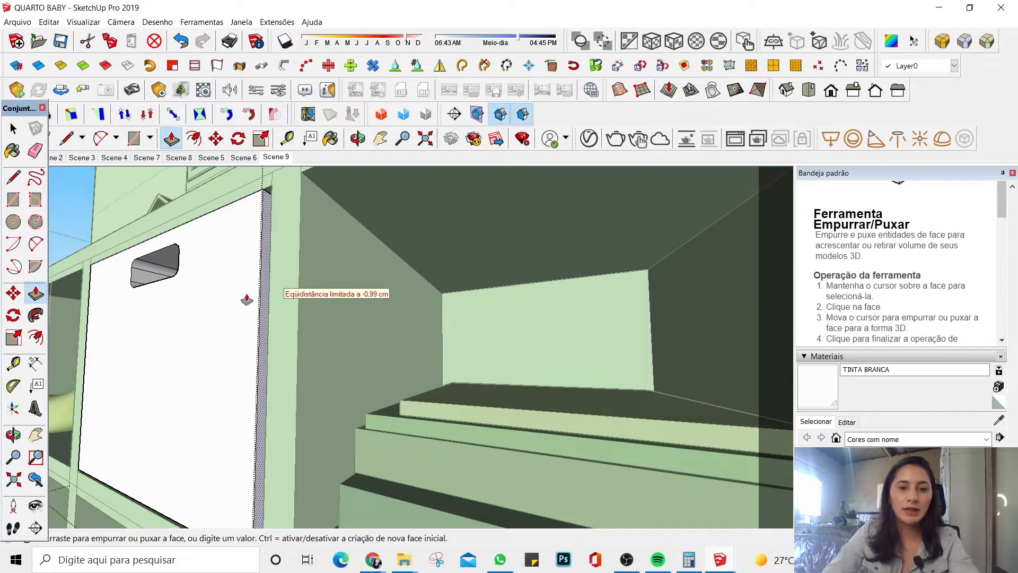
pyautogui.press('Return')
pyautogui.scroll(-5, 432, 295)
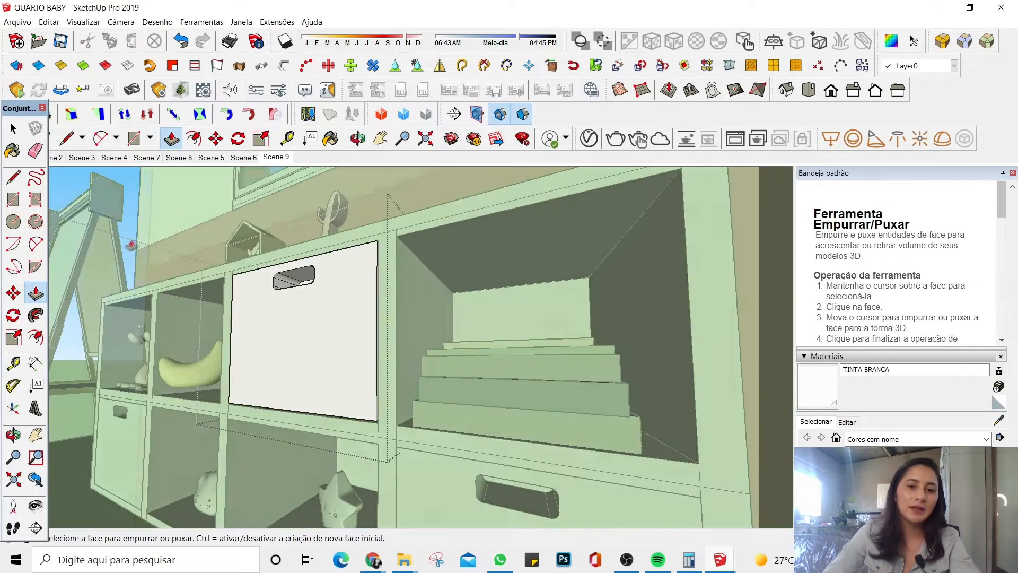
pyautogui.scroll(6, 256, 286)
pyautogui.scroll(3, 526, 382)
pyautogui.scroll(5, 547, 375)
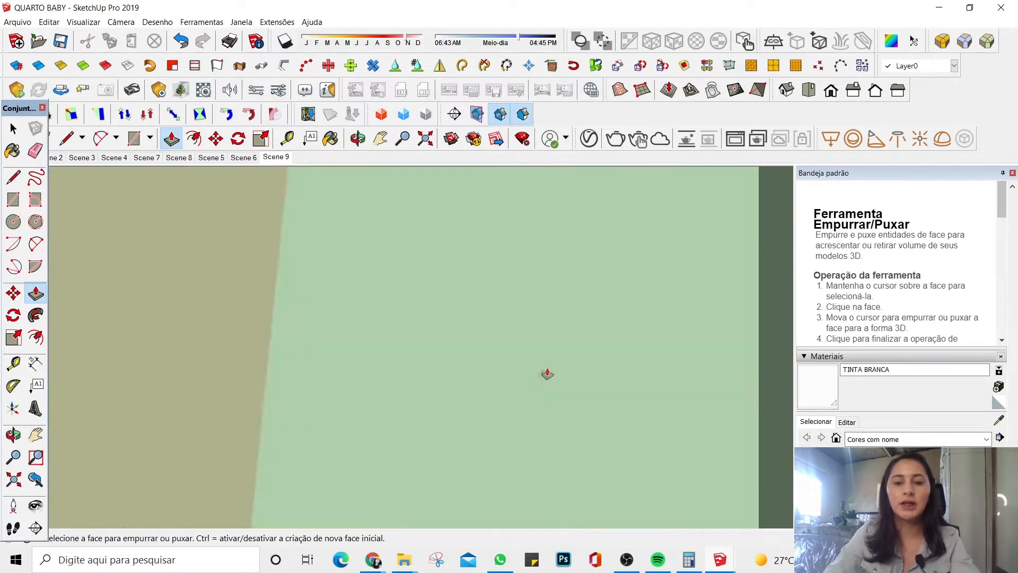
pyautogui.scroll(2, 638, 362)
pyautogui.scroll(3, 353, 333)
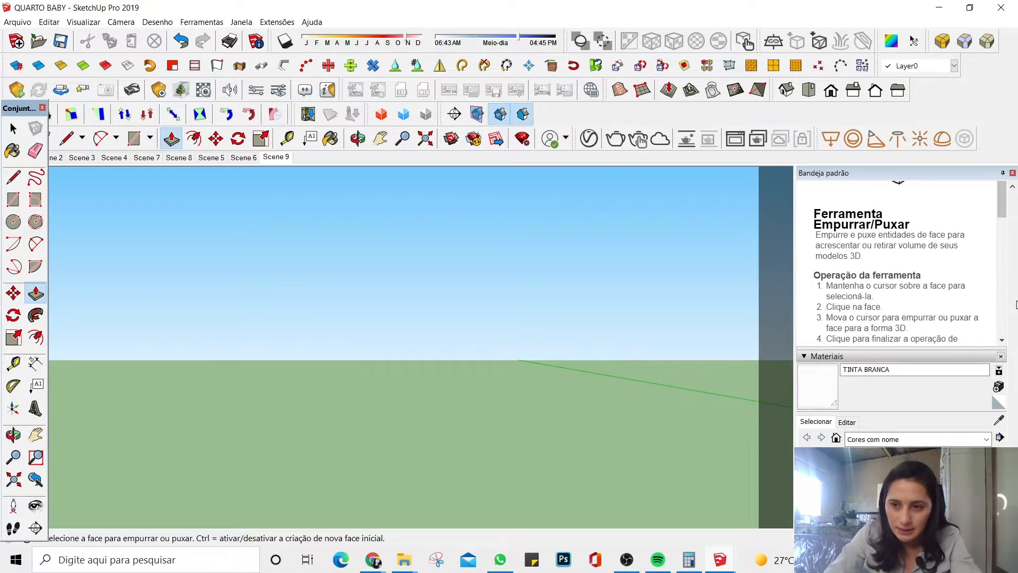
pyautogui.scroll(-5, 1016, 304)
pyautogui.scroll(-2, 901, 345)
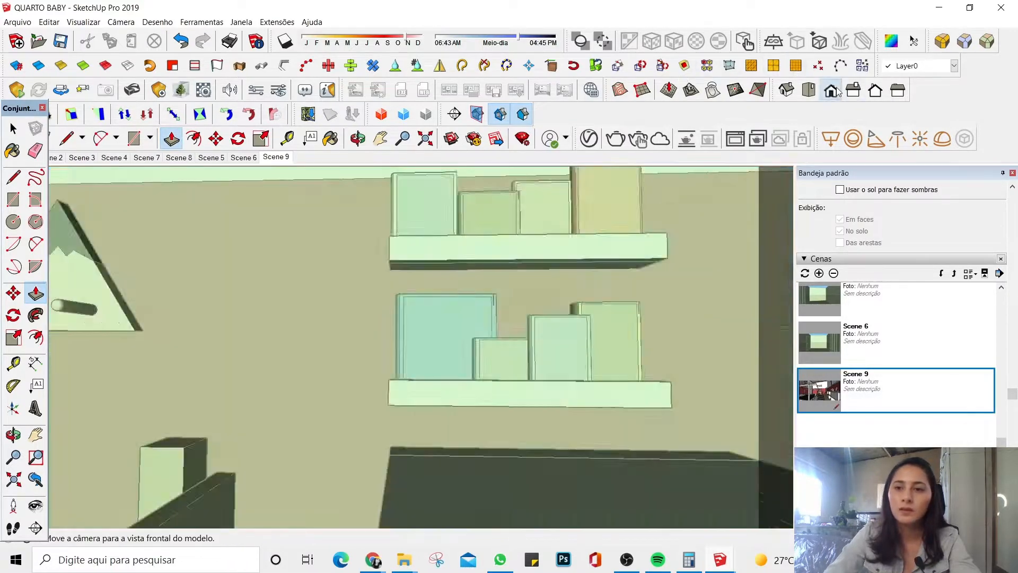
# Step: Switch to the model's front view, frame the bedroom interior and add a new scene
pyautogui.click(836, 92)
pyautogui.scroll(2, 523, 319)
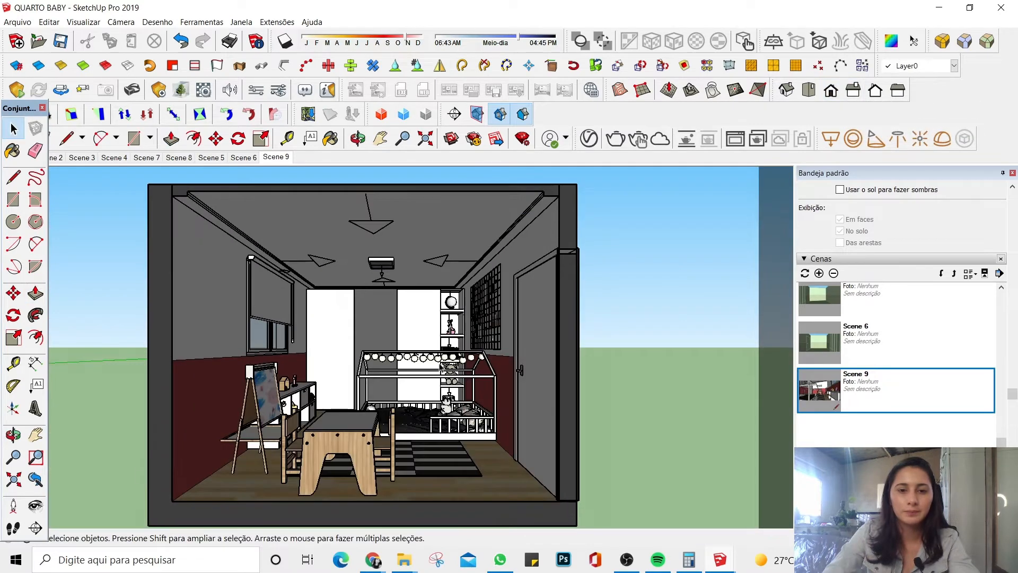
pyautogui.scroll(2, 233, 364)
pyautogui.scroll(-4, 312, 315)
pyautogui.scroll(3, 382, 326)
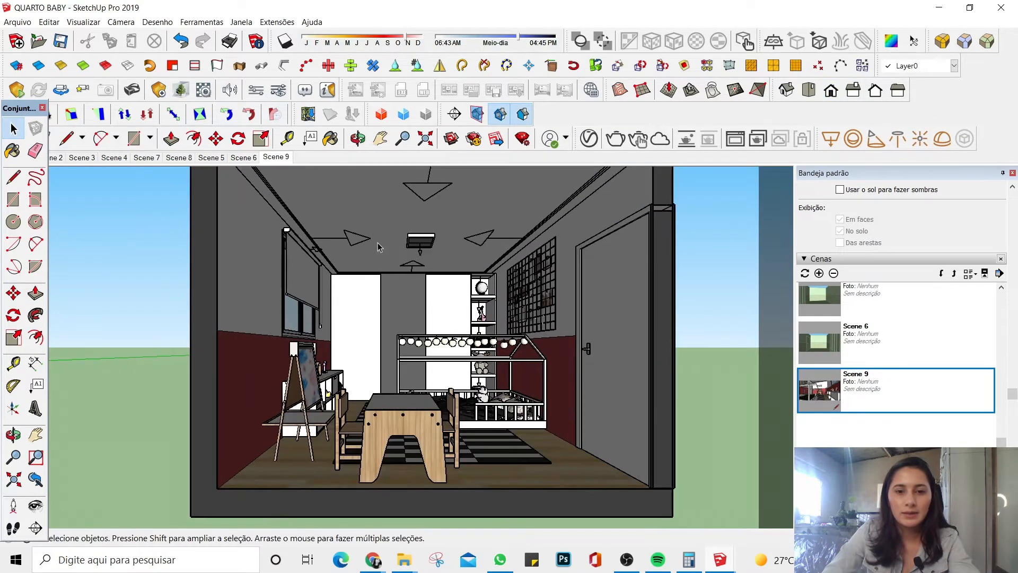
pyautogui.click(819, 273)
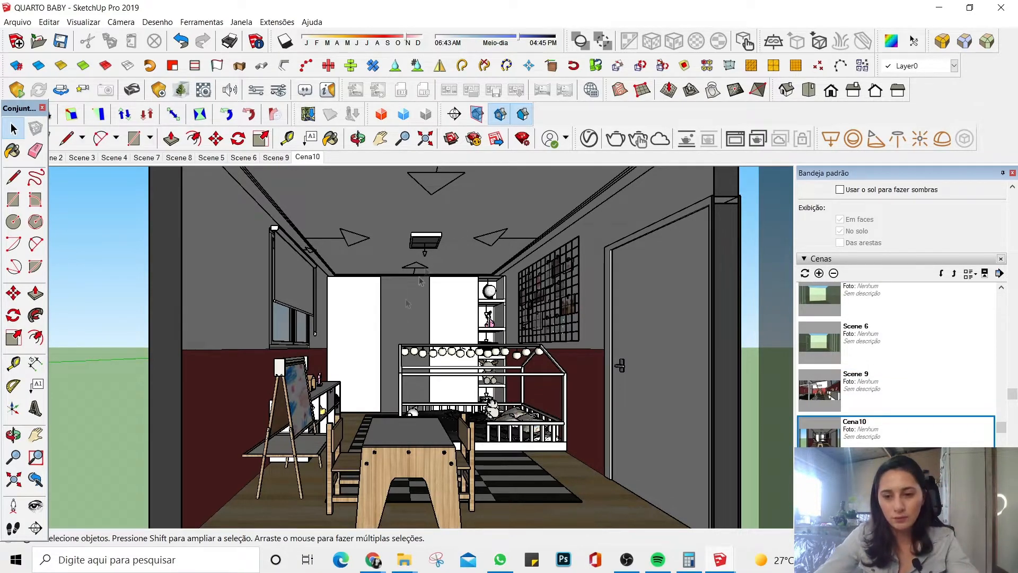
# Step: Examine the low toy shelf up close, comparing its drawer fronts and the gaps around them
pyautogui.scroll(-5, 419, 281)
pyautogui.scroll(5, 419, 281)
pyautogui.moveTo(419, 281); pyautogui.dragTo(241, 391, button='middle')
pyautogui.scroll(10, 320, 354)
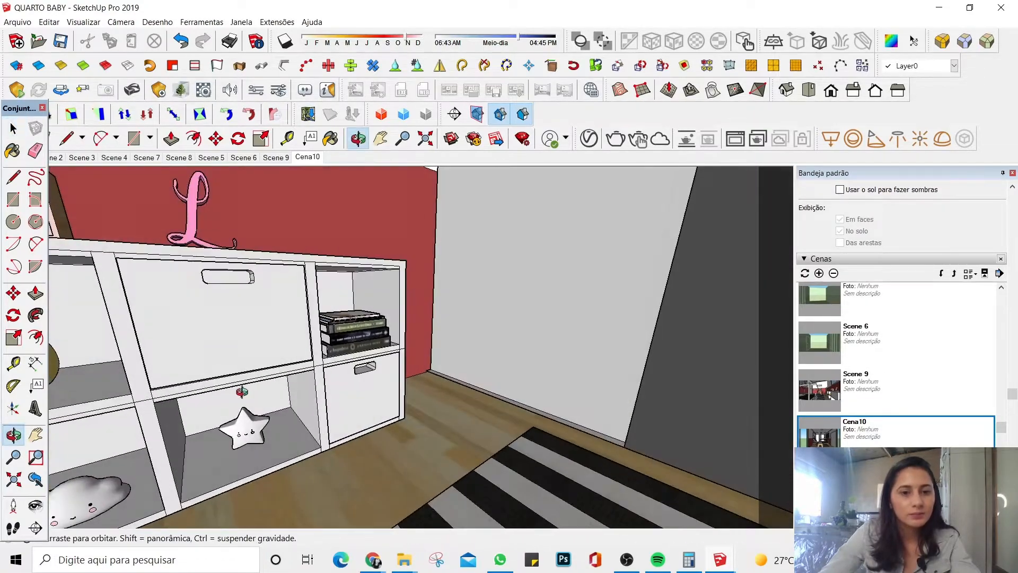
pyautogui.scroll(6, 241, 392)
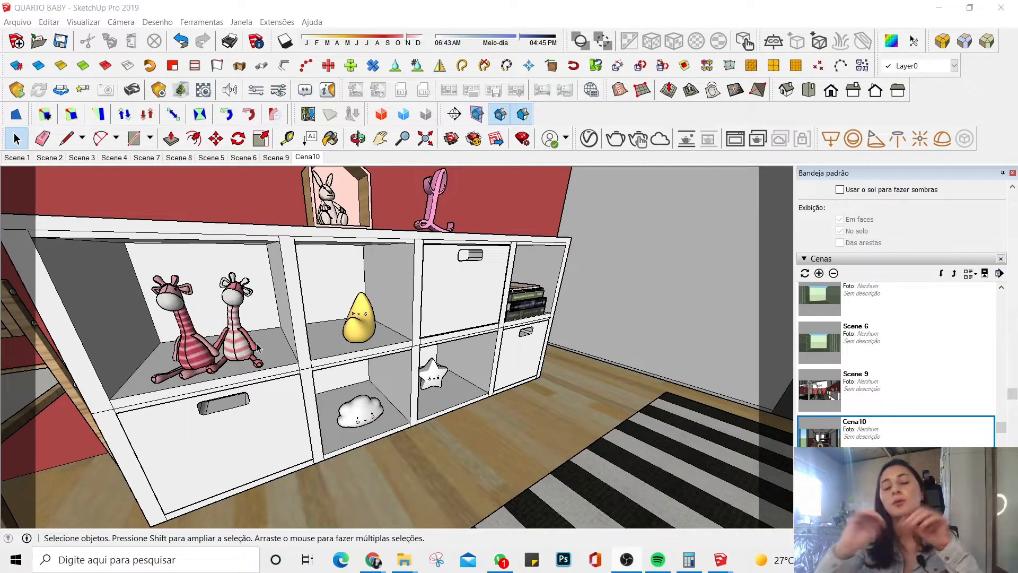
pyautogui.scroll(-2, 515, 256)
pyautogui.scroll(2, 212, 258)
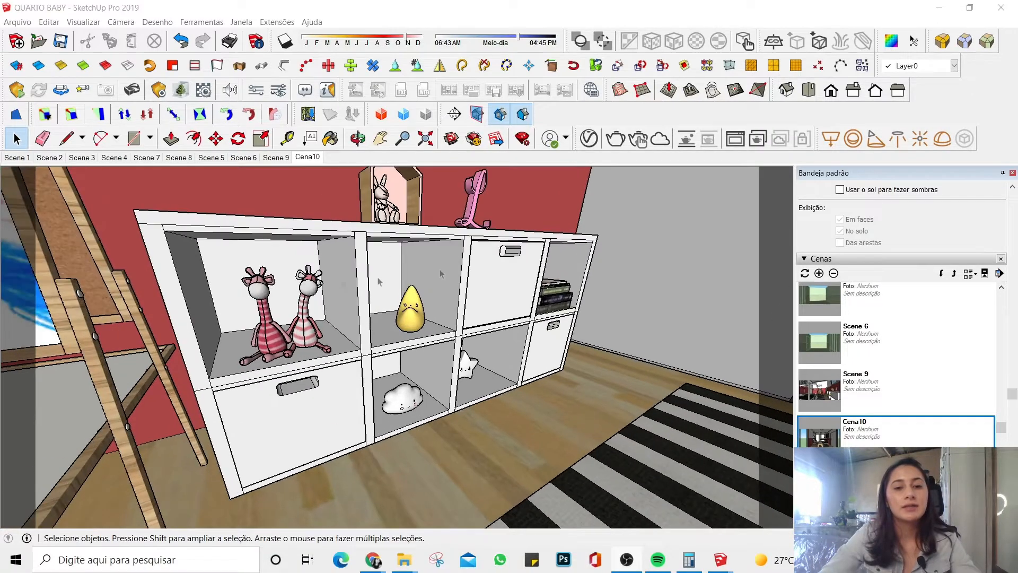
pyautogui.moveTo(379, 279); pyautogui.dragTo(438, 271, button='middle')
pyautogui.scroll(2, 280, 237)
pyautogui.scroll(-3, 281, 240)
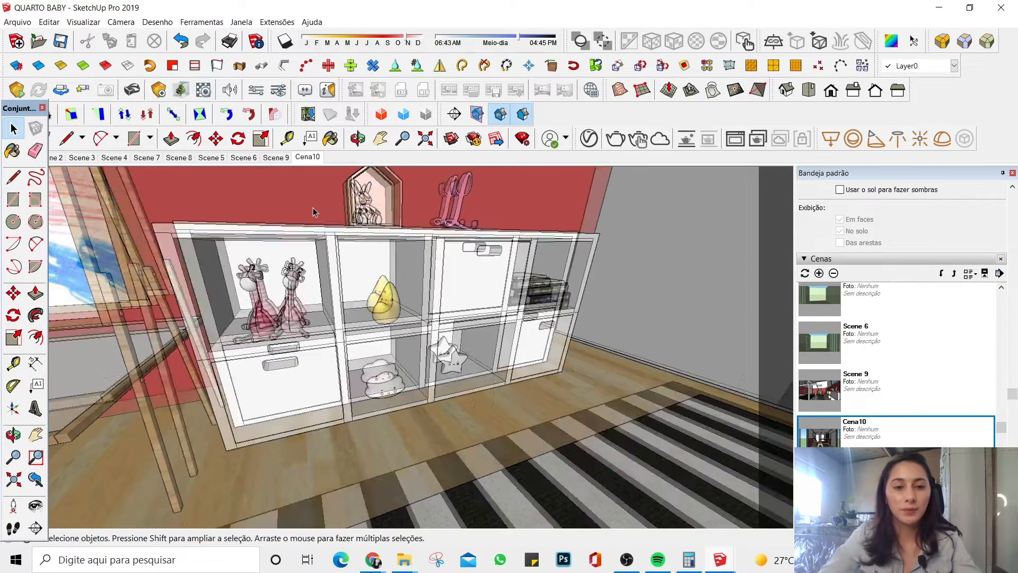
pyautogui.scroll(3, 325, 210)
pyautogui.moveTo(423, 268); pyautogui.dragTo(458, 274, button='middle')
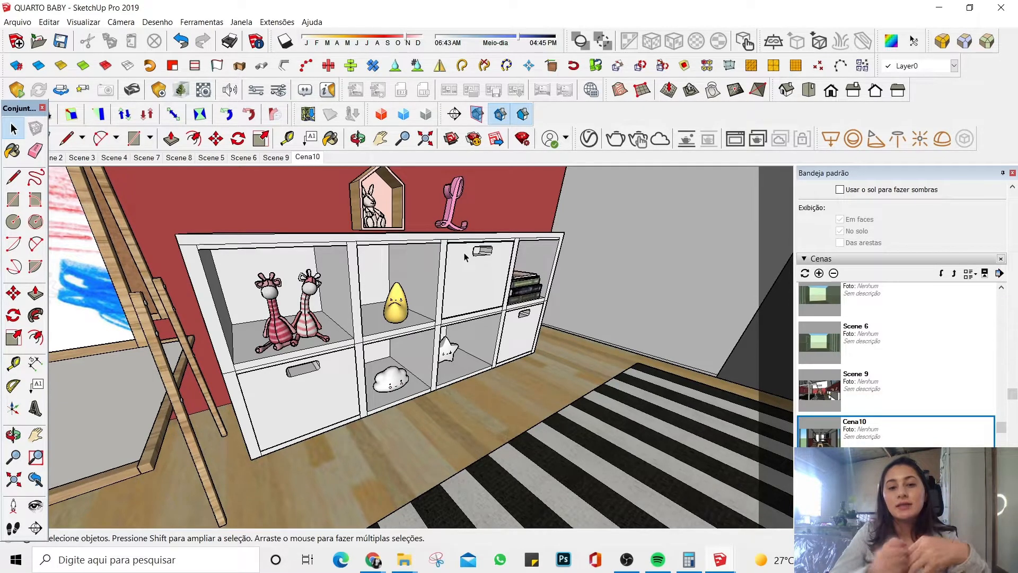
pyautogui.scroll(1, 465, 271)
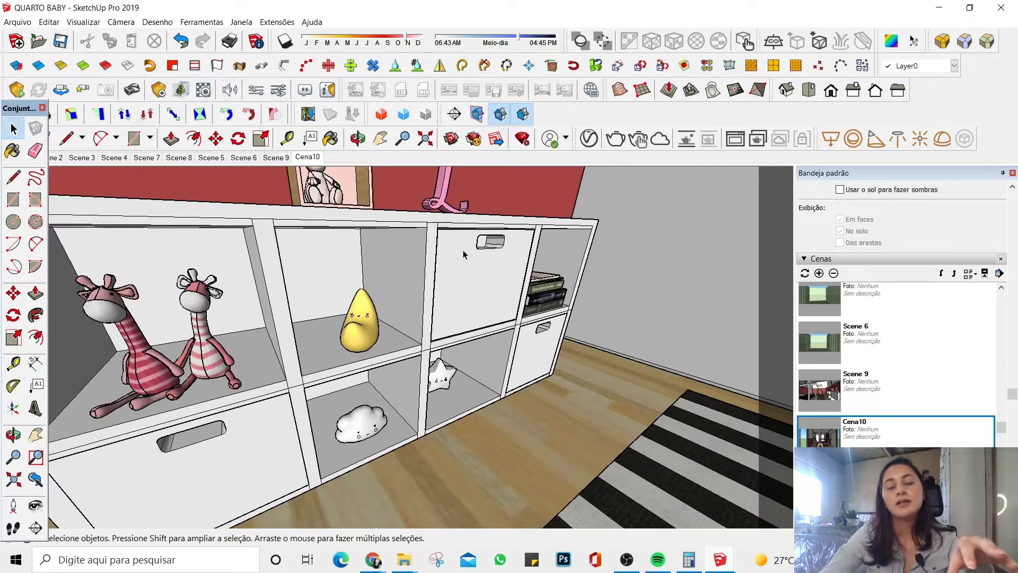
pyautogui.scroll(-1, 532, 251)
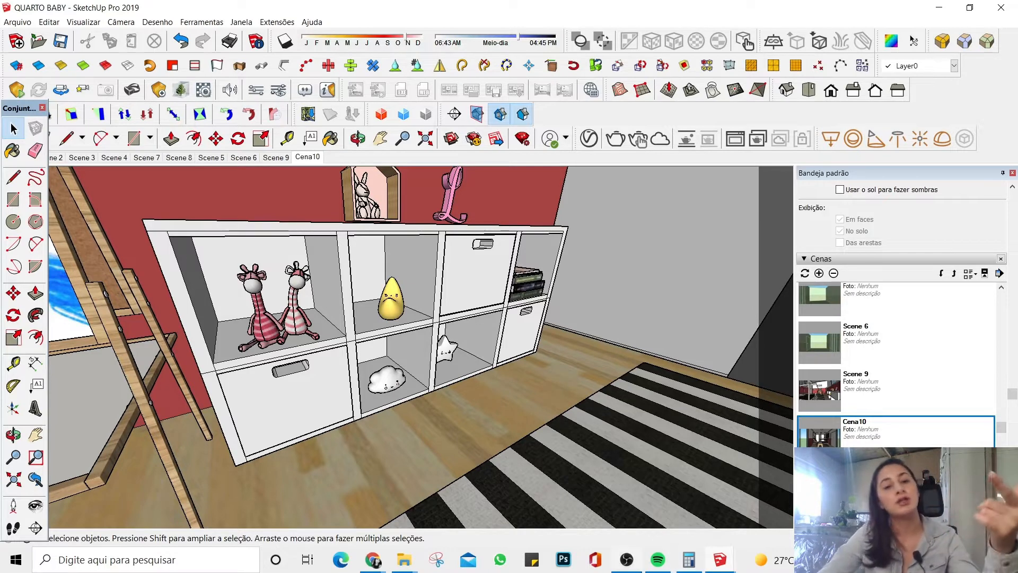
# Step: Push/Pull the drawer front's upper edge, above the handle cutout, inward to leave a narrow gap against the shelf frame
pyautogui.moveTo(626, 560)
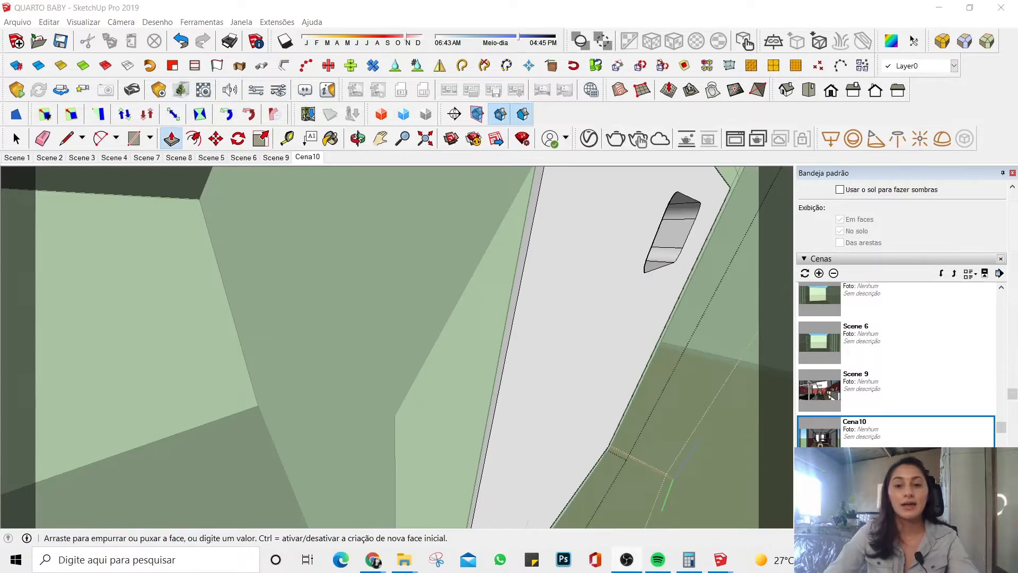
pyautogui.moveTo(705, 437); pyautogui.dragTo(541, 341, button='middle')
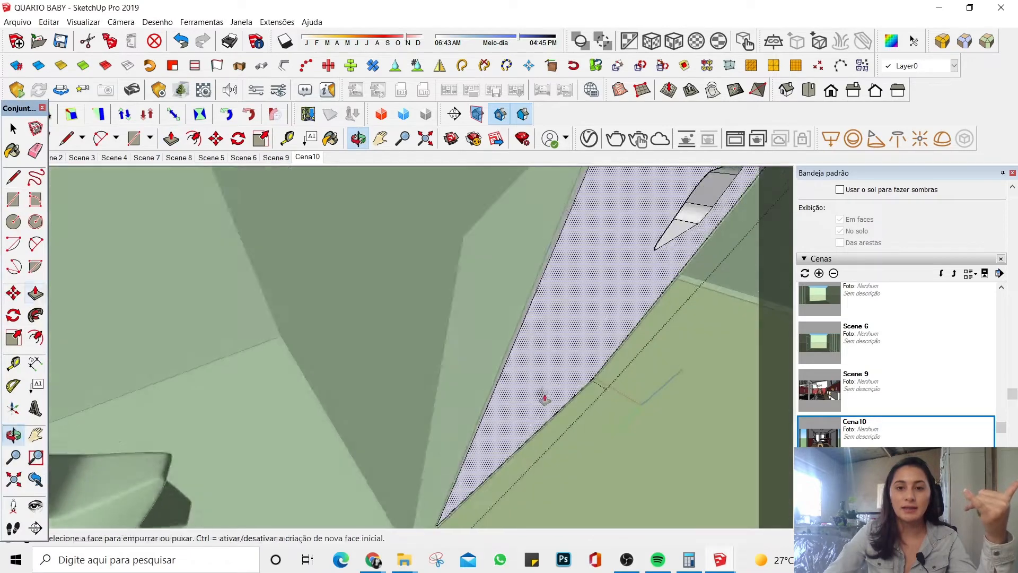
pyautogui.scroll(-4, 498, 387)
pyautogui.scroll(2, 609, 273)
pyautogui.scroll(5, 533, 314)
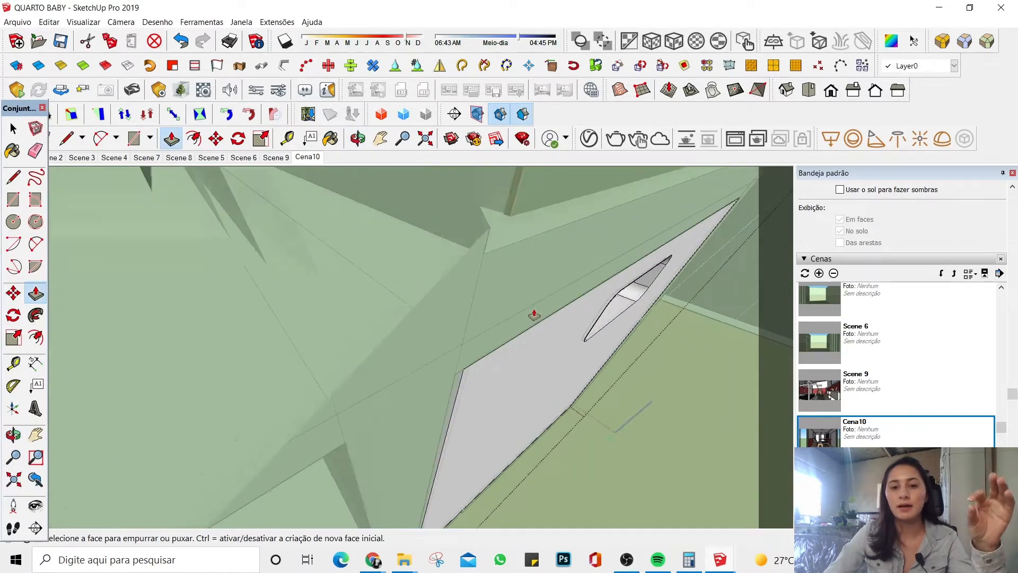
pyautogui.click(502, 340)
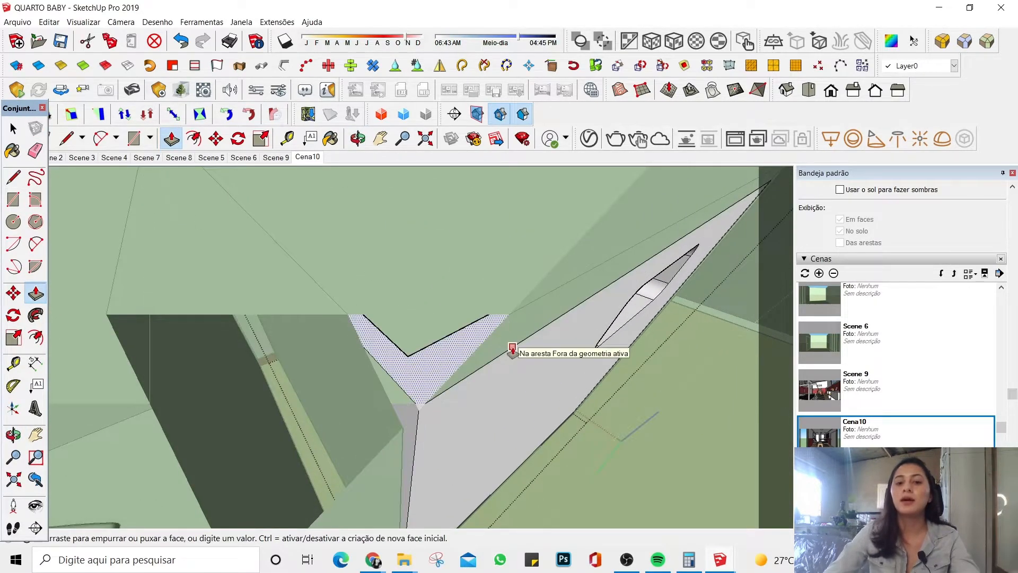
pyautogui.click(507, 404)
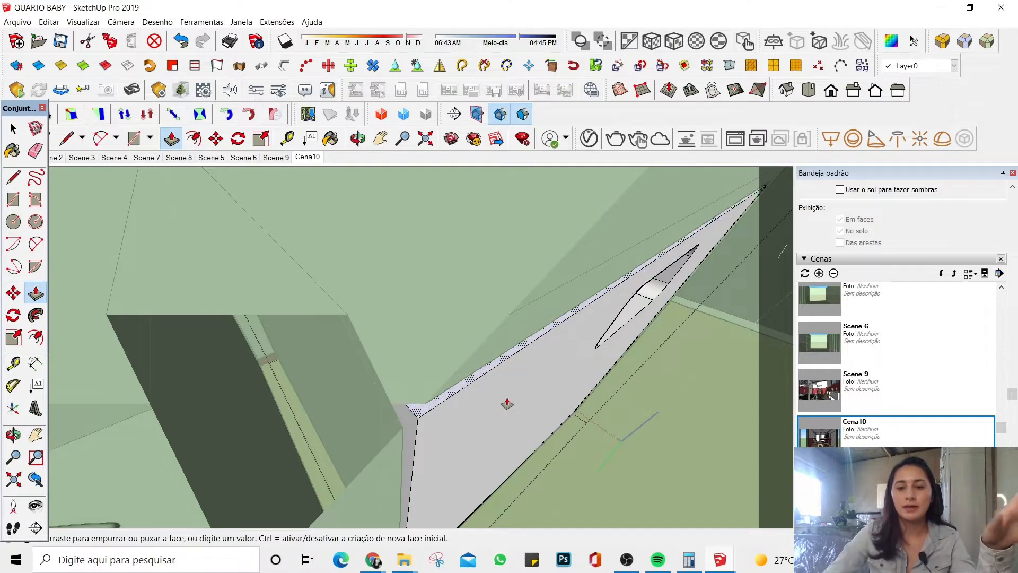
# Step: Finish editing the drawer front and return to the saved scene Cena10
pyautogui.scroll(-2, 407, 328)
pyautogui.scroll(-4, 549, 379)
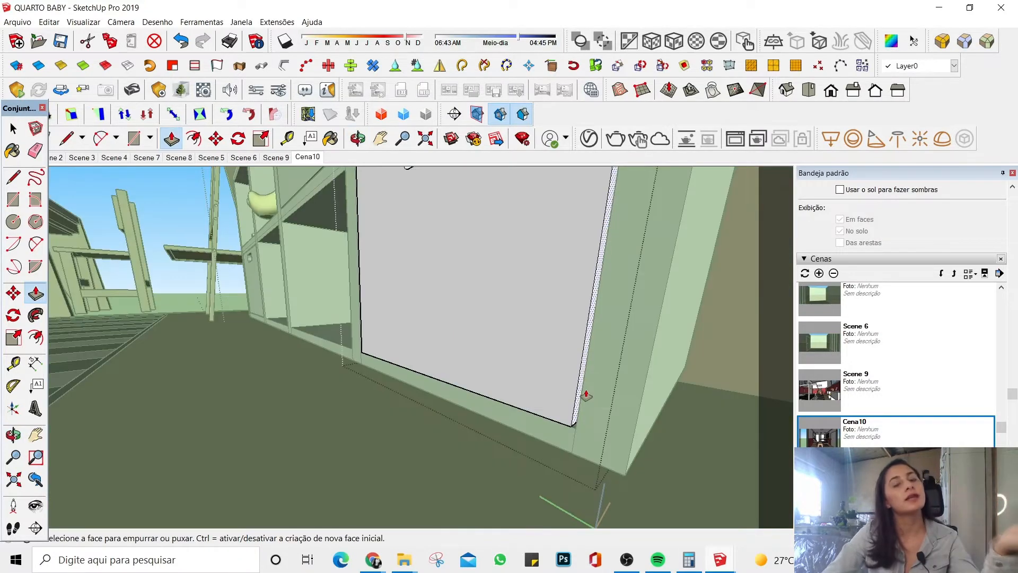
pyautogui.scroll(2, 572, 391)
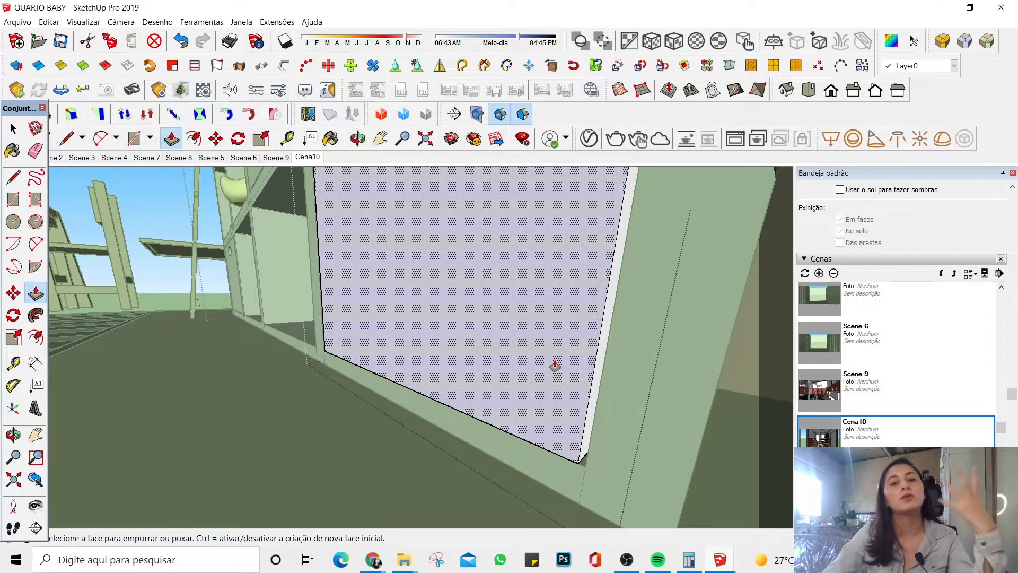
pyautogui.moveTo(555, 366); pyautogui.dragTo(596, 284, button='middle')
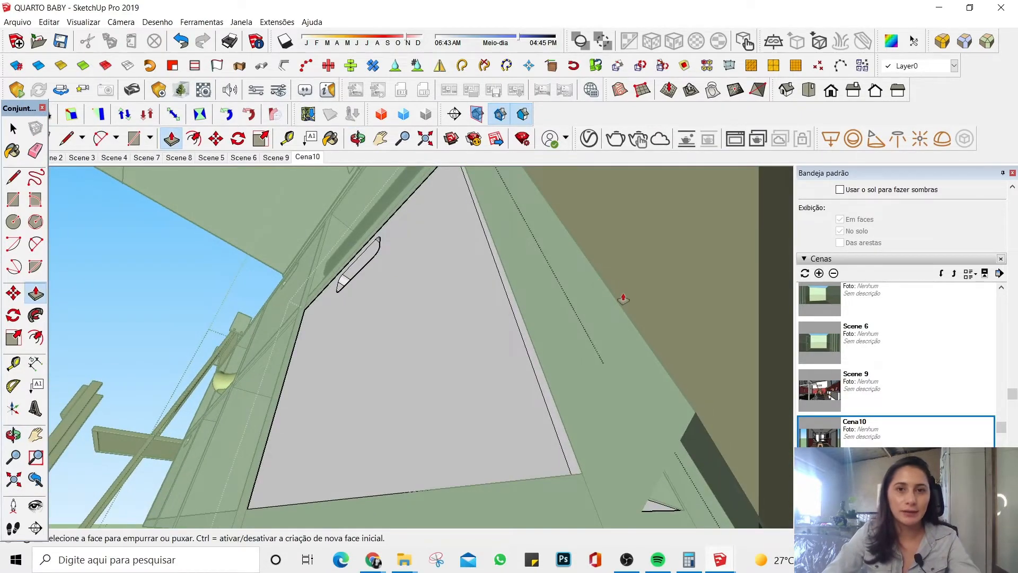
pyautogui.press('space')
pyautogui.click(307, 156)
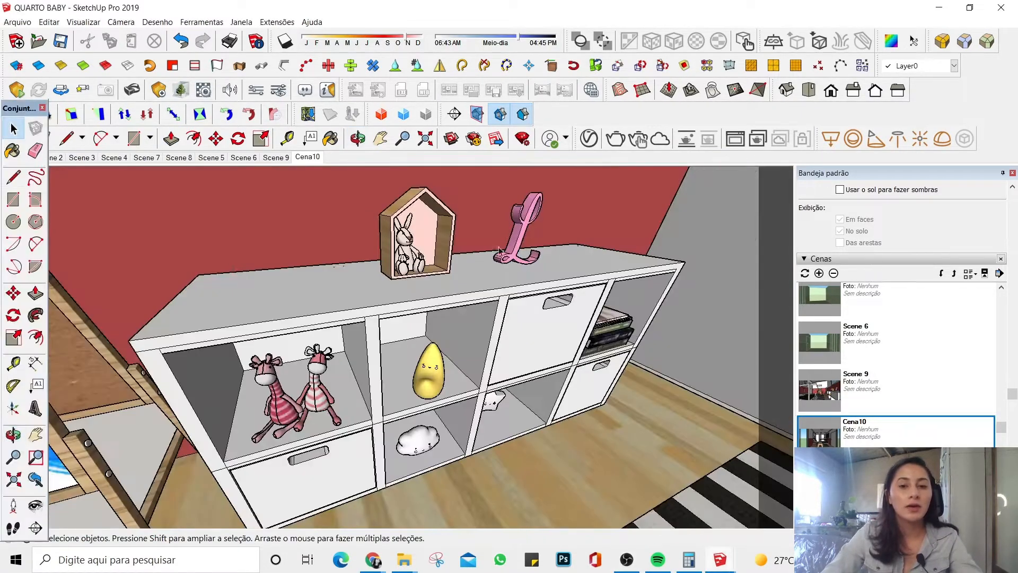
# Step: Undock the JHS PowerBar toolbar and examine how the base of the pink letter ornament meets the shelf top
pyautogui.moveTo(4, 65); pyautogui.dragTo(127, 179)
pyautogui.scroll(2, 379, 228)
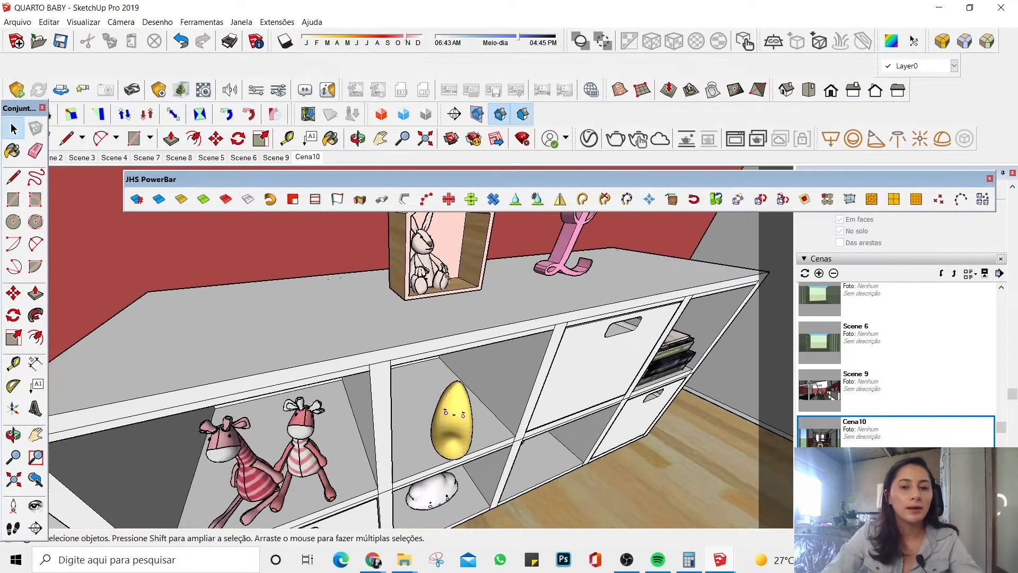
pyautogui.moveTo(461, 387); pyautogui.dragTo(420, 323, button='middle')
pyautogui.scroll(-3, 432, 313)
pyautogui.scroll(4, 448, 288)
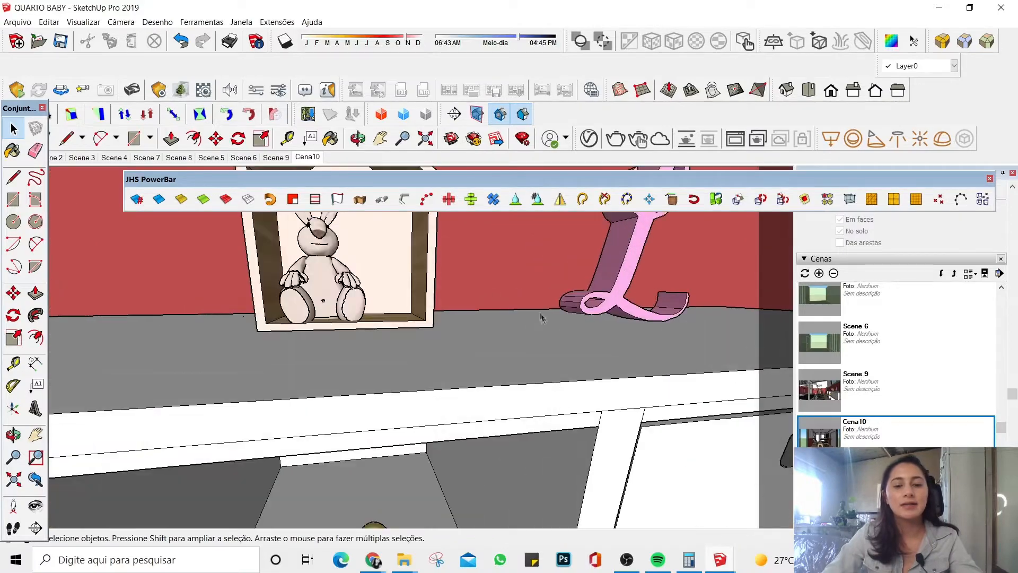
pyautogui.scroll(4, 536, 318)
pyautogui.scroll(-6, 522, 318)
pyautogui.moveTo(667, 311); pyautogui.dragTo(584, 316, button='middle')
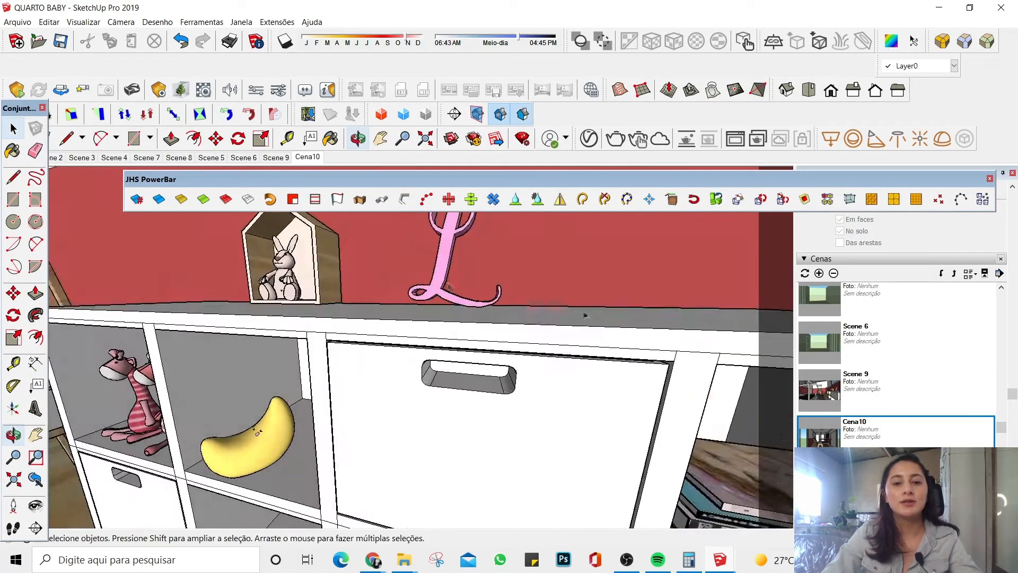
pyautogui.scroll(5, 456, 297)
pyautogui.moveTo(484, 310); pyautogui.dragTo(528, 300, button='middle')
pyautogui.scroll(-2, 528, 300)
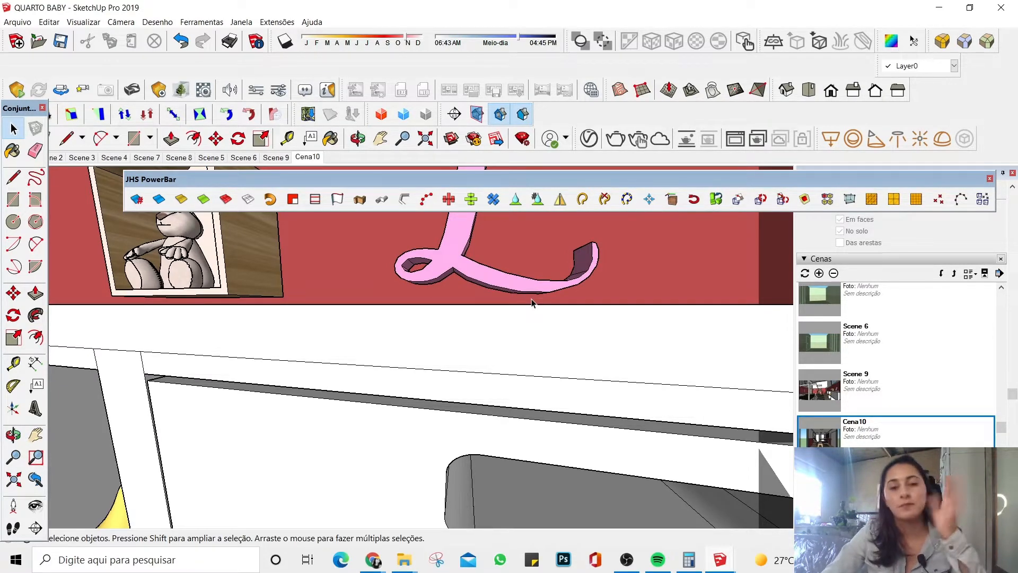
pyautogui.moveTo(533, 271); pyautogui.dragTo(527, 337, button='middle')
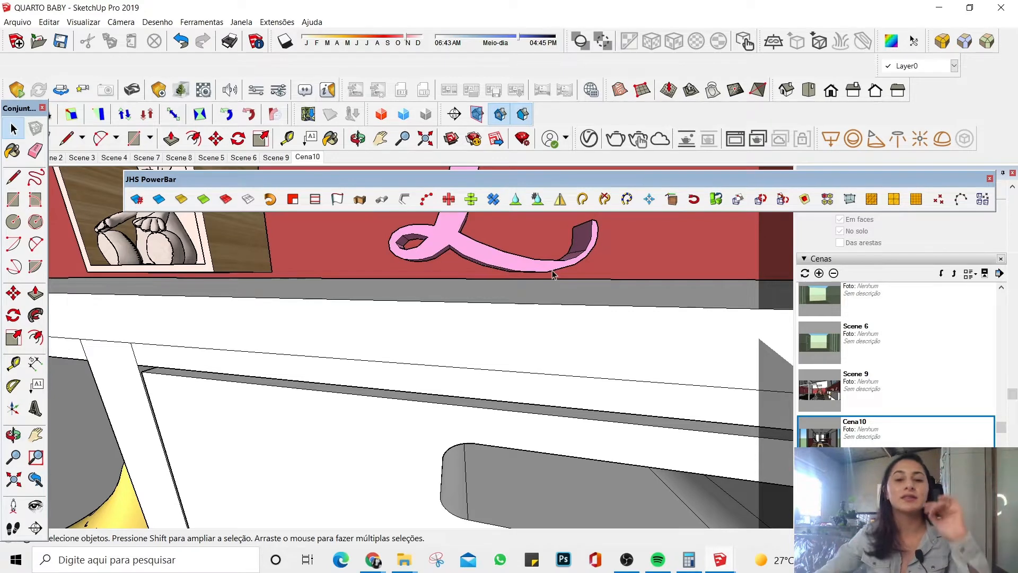
# Step: Select the pink letter ornament and lower it onto the shelf top using Drop Comp at Intersection
pyautogui.hotkey('ctrl', 'a')
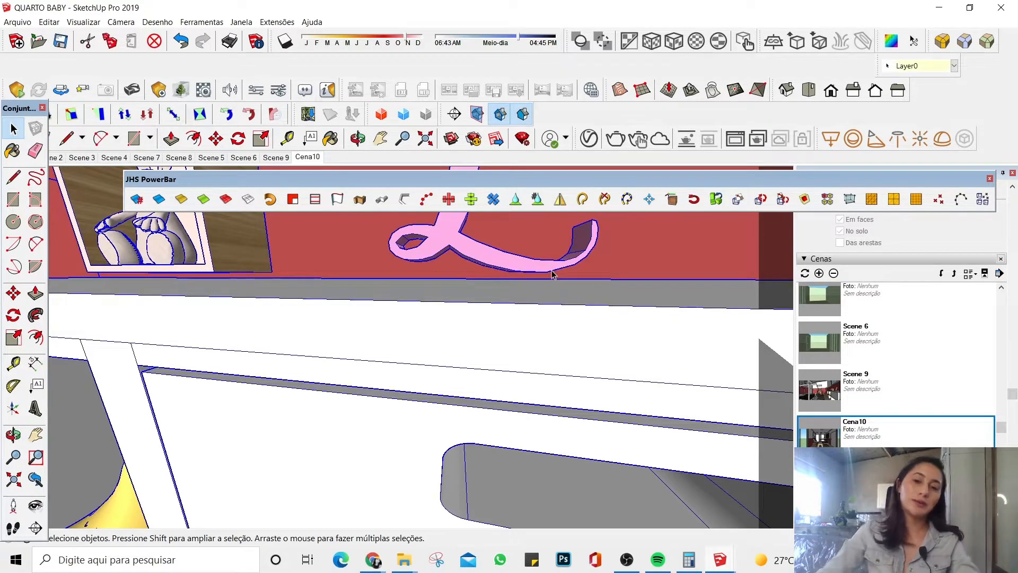
pyautogui.click(517, 258)
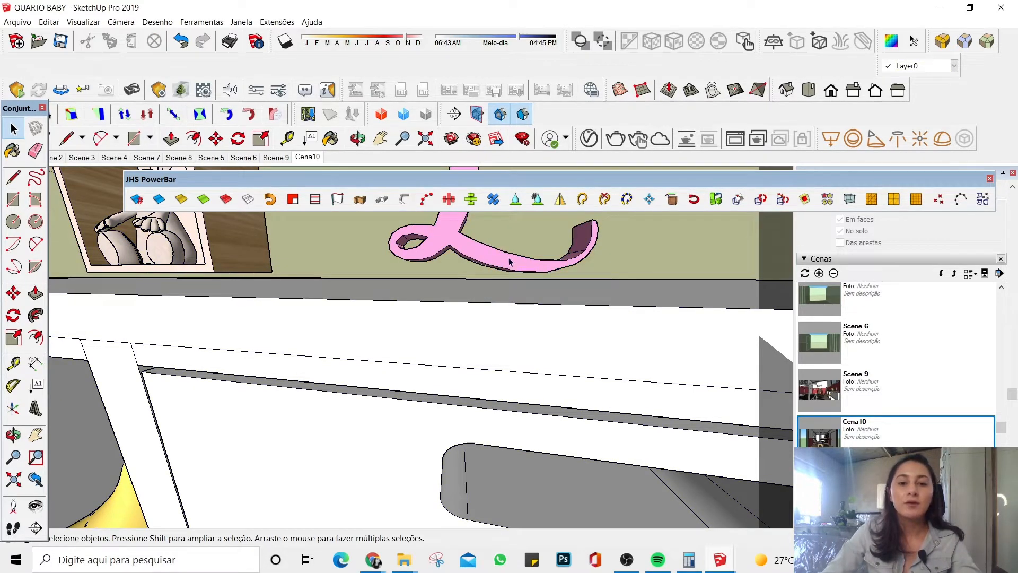
pyautogui.click(512, 261)
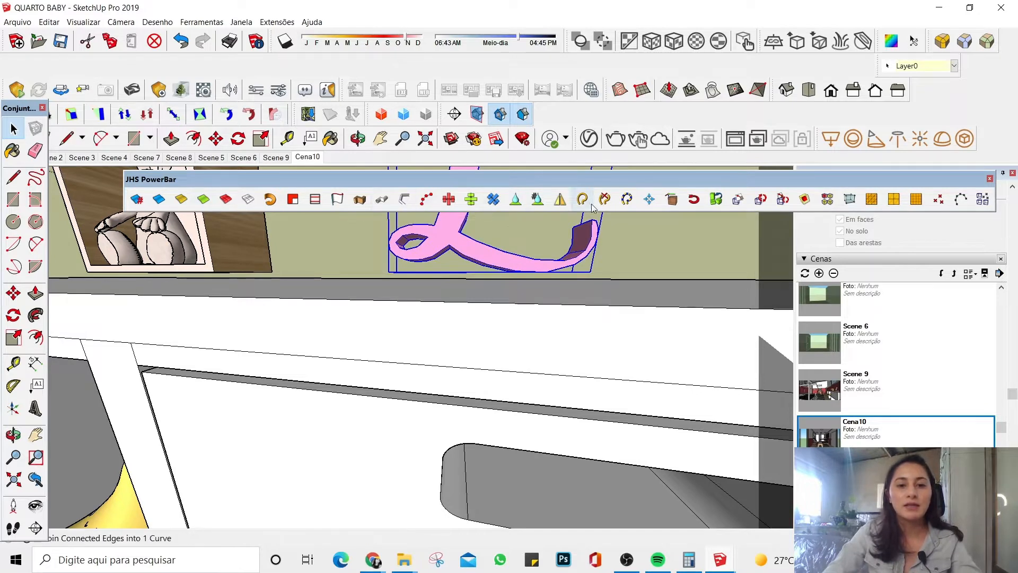
pyautogui.click(514, 201)
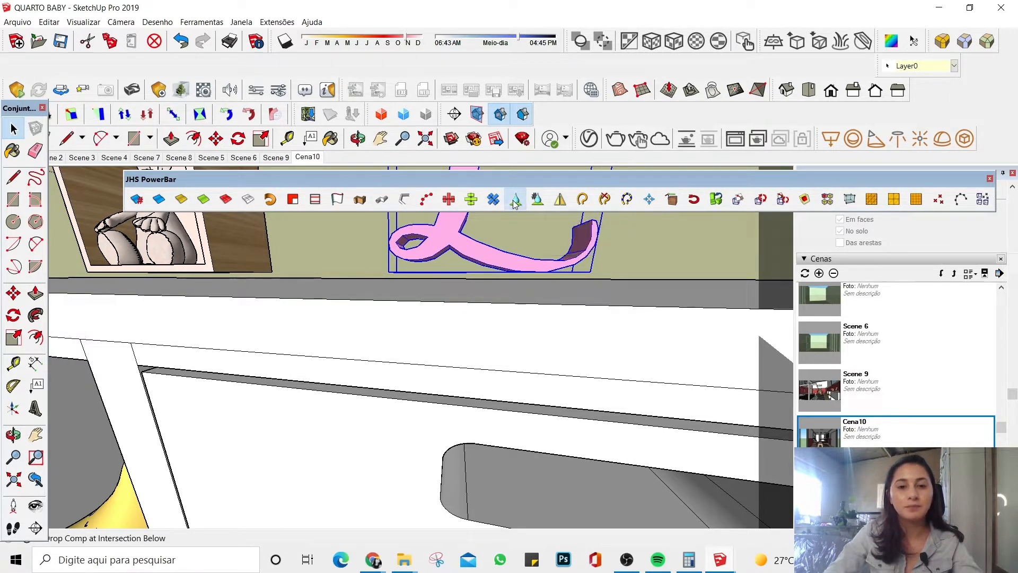
pyautogui.scroll(2, 524, 287)
pyautogui.moveTo(524, 287); pyautogui.dragTo(602, 325, button='middle')
pyautogui.scroll(2, 529, 291)
pyautogui.scroll(2, 530, 292)
pyautogui.scroll(-2, 530, 291)
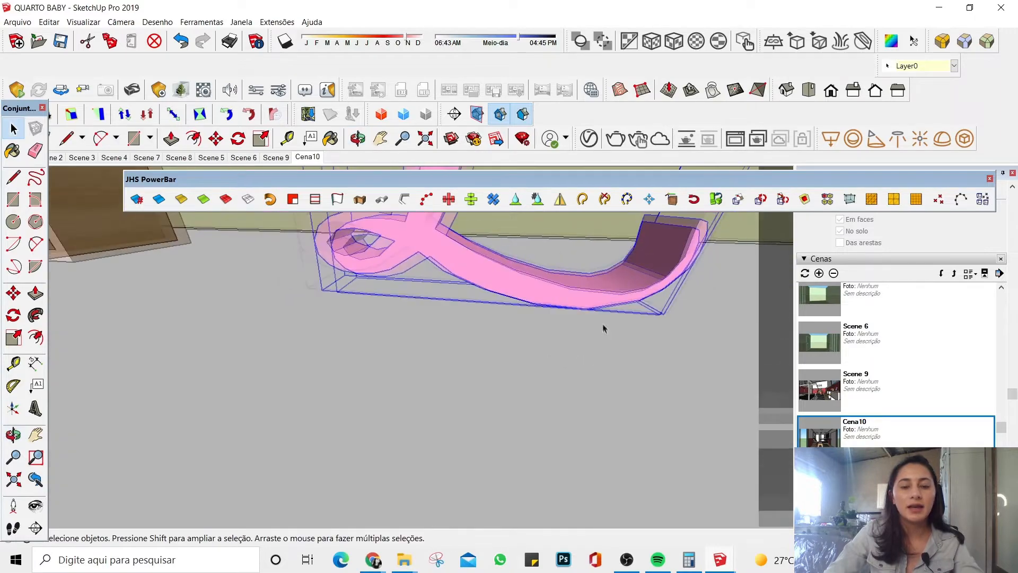
pyautogui.scroll(-3, 586, 311)
pyautogui.scroll(3, 303, 269)
pyautogui.scroll(-3, 313, 275)
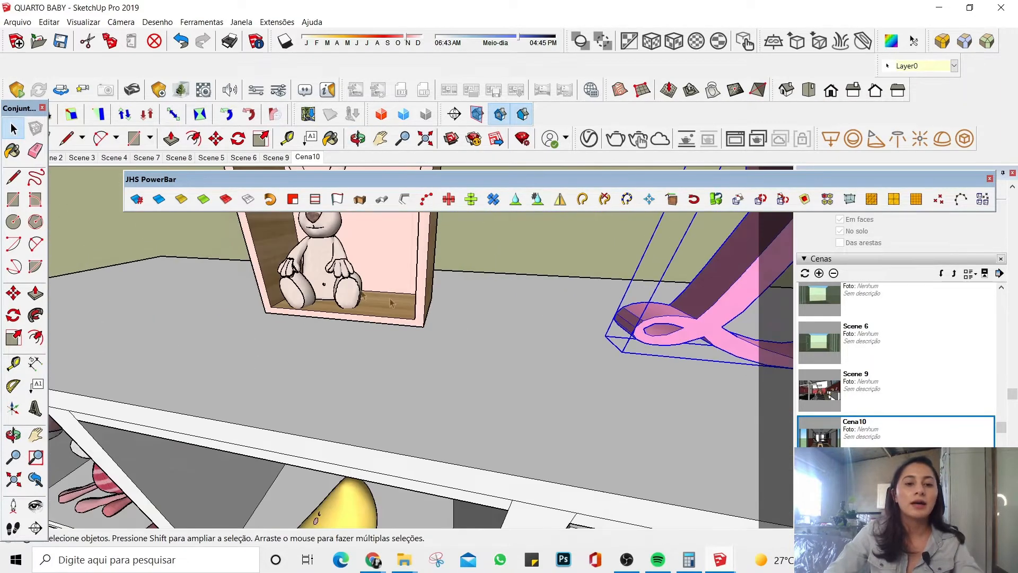
# Step: Select the house-shaped niche with the bunny and examine how its base meets the shelf top
pyautogui.scroll(2, 321, 282)
pyautogui.moveTo(321, 282); pyautogui.dragTo(359, 292, button='middle')
pyautogui.click(380, 316)
pyautogui.scroll(2, 387, 321)
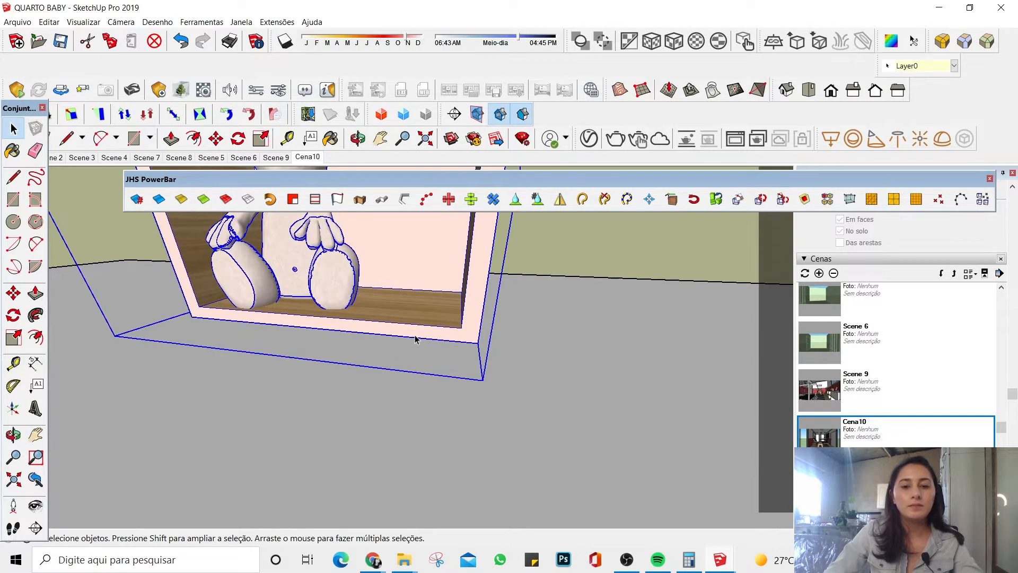
pyautogui.scroll(-2, 388, 304)
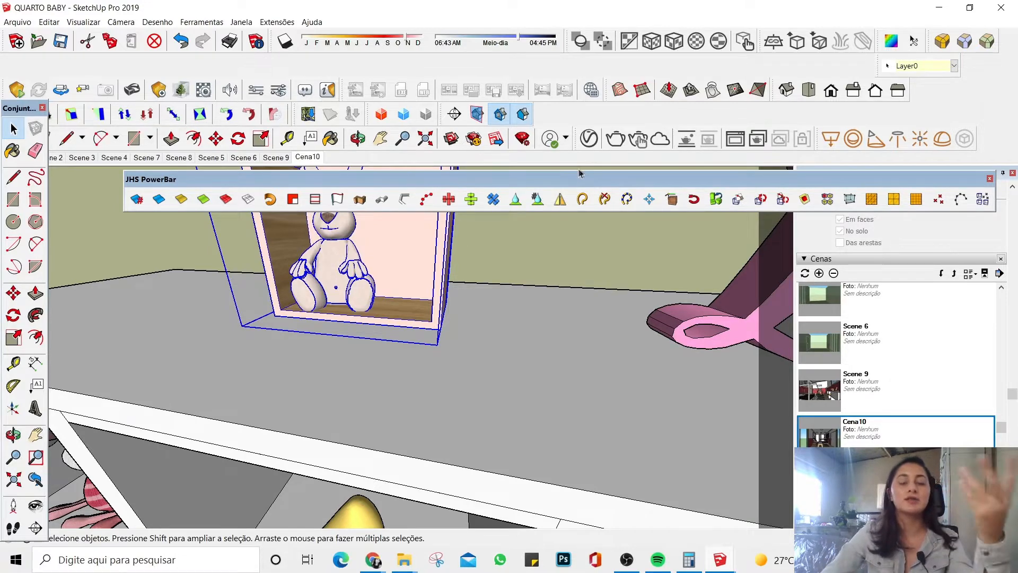
pyautogui.moveTo(437, 303); pyautogui.dragTo(443, 200, button='middle')
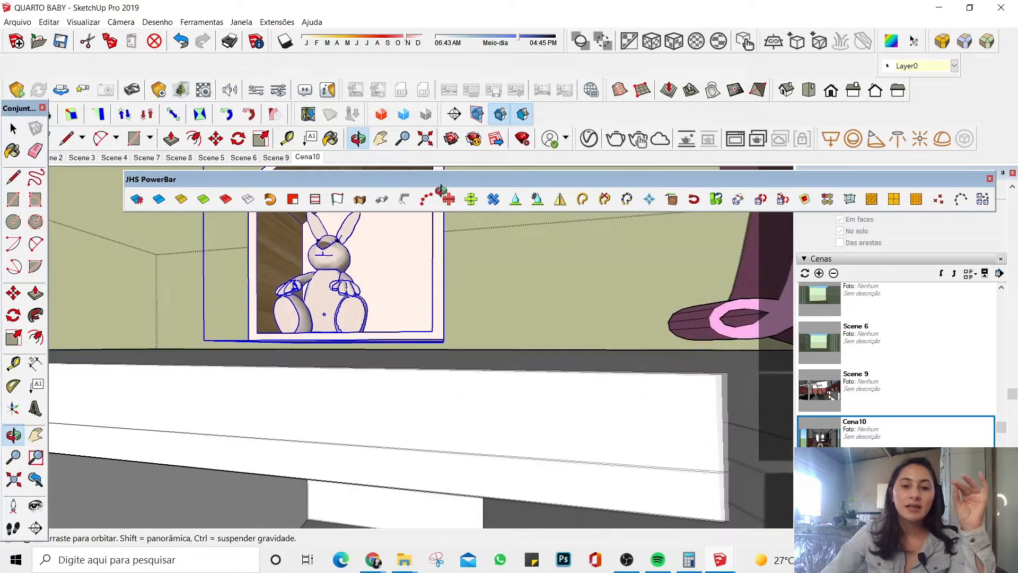
pyautogui.scroll(5, 421, 332)
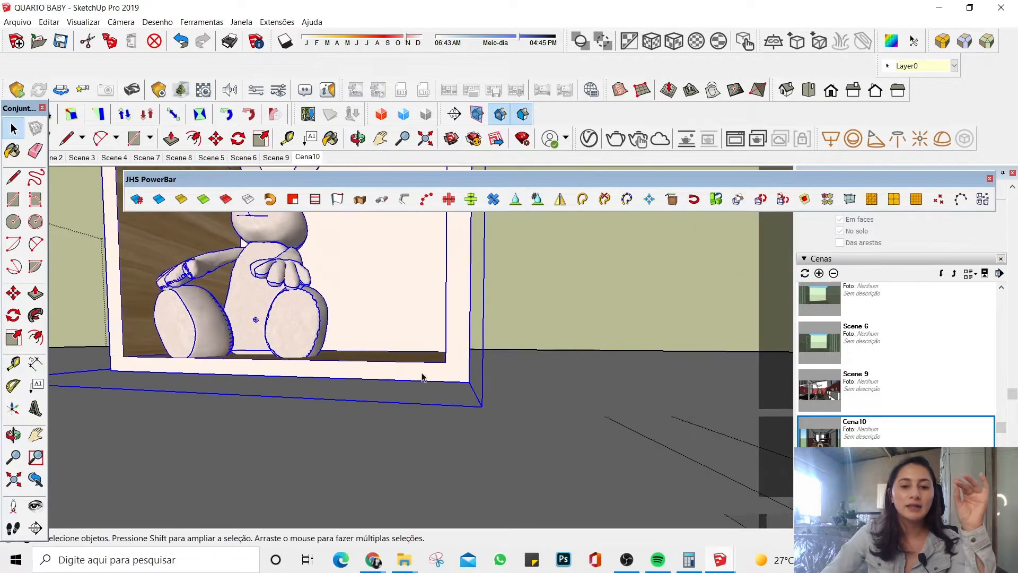
pyautogui.moveTo(422, 377); pyautogui.dragTo(423, 291, button='middle')
pyautogui.scroll(-10, 422, 291)
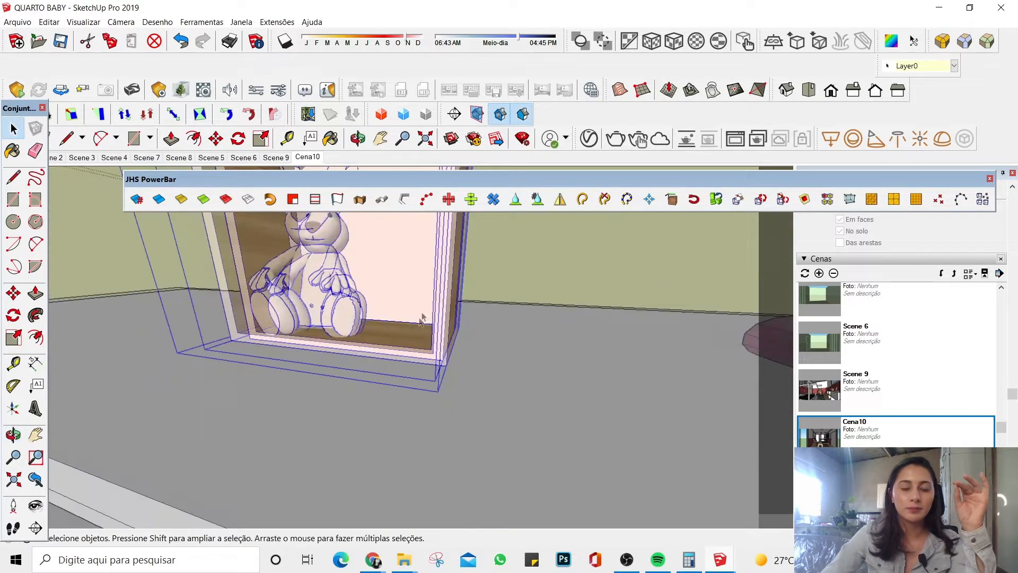
pyautogui.scroll(3, 376, 338)
pyautogui.scroll(-3, 339, 371)
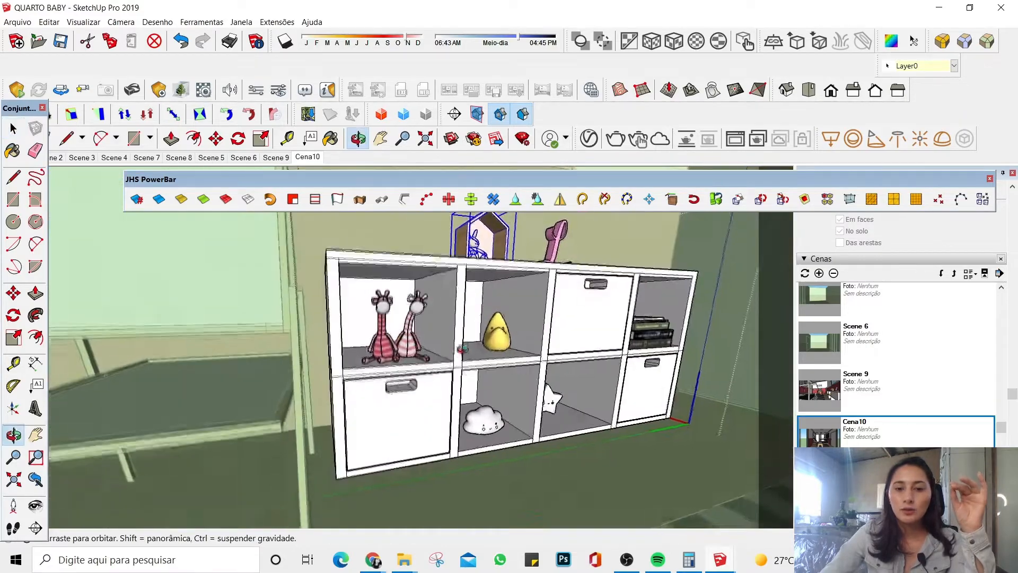
# Step: Select the pair of giraffe toys and move them by a foot point so they rest on the compartment floor
pyautogui.scroll(8, 329, 387)
pyautogui.moveTo(330, 387); pyautogui.dragTo(358, 324, button='middle')
pyautogui.click(350, 345)
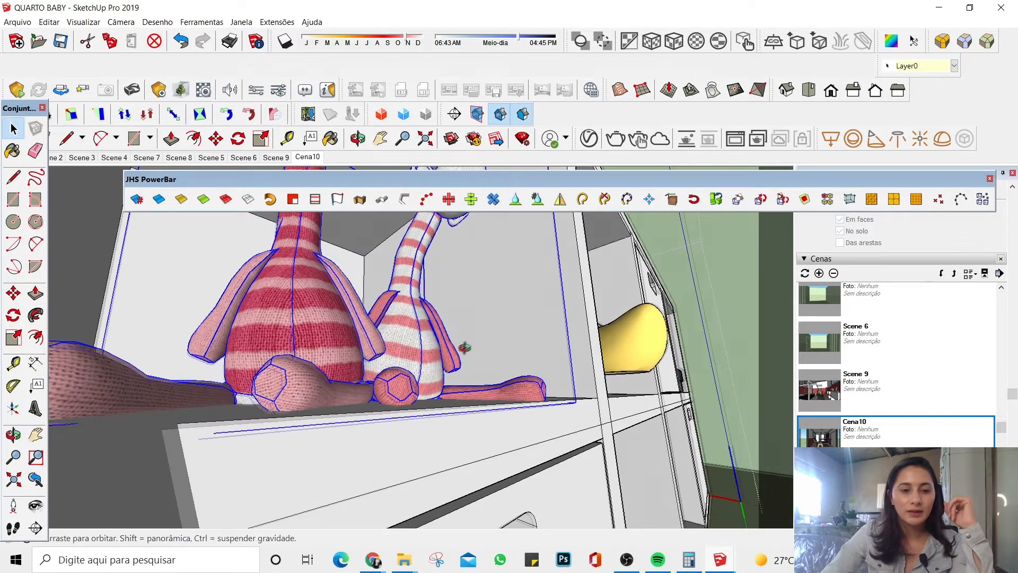
pyautogui.scroll(5, 423, 325)
pyautogui.scroll(3, 408, 370)
pyautogui.press('m')
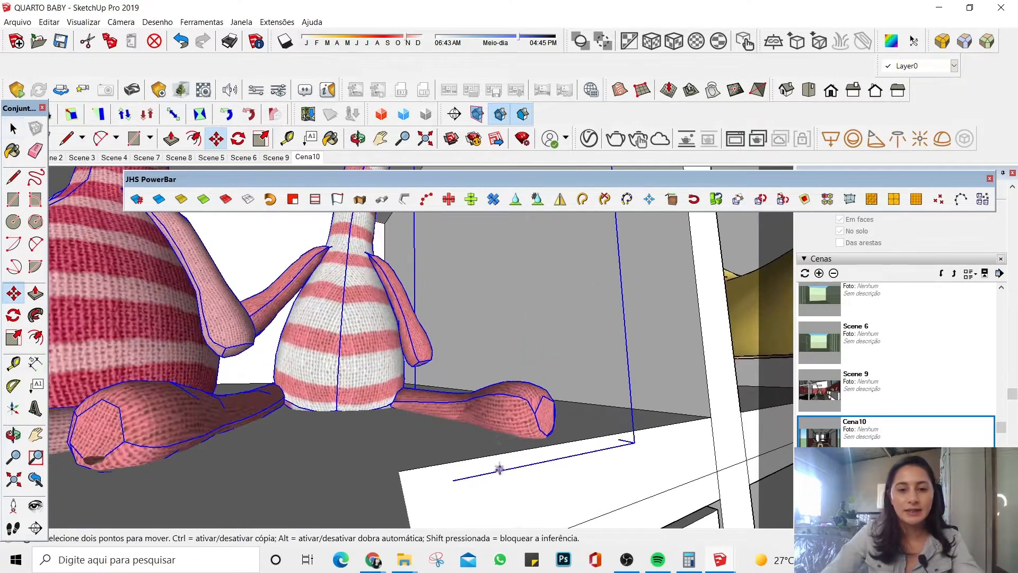
pyautogui.click(618, 368)
pyautogui.scroll(2, 511, 419)
pyautogui.click(535, 391)
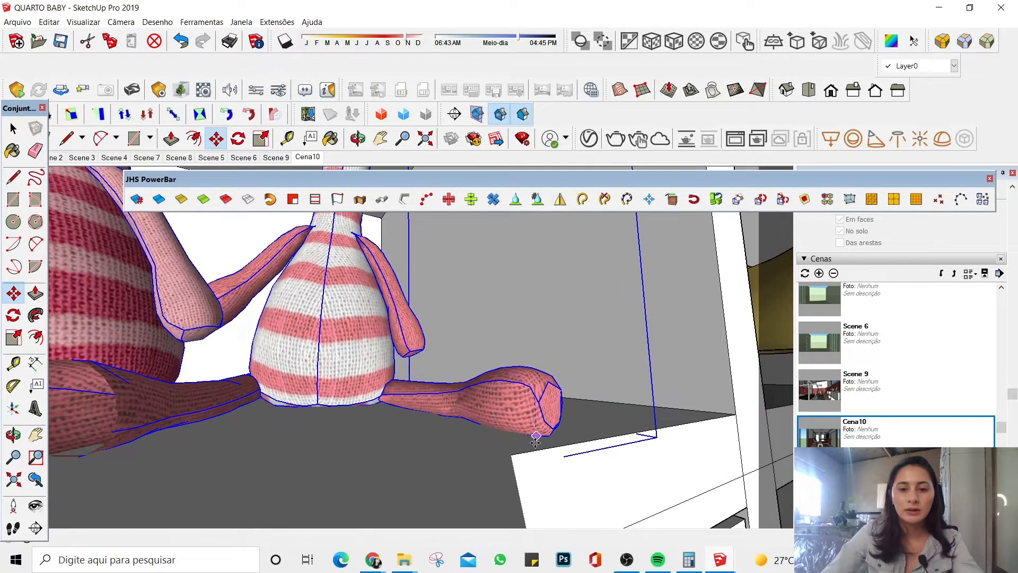
# Step: Select the yellow moon toy and lower it onto its compartment floor using Drop Comp at Intersection
pyautogui.scroll(-5, 488, 363)
pyautogui.scroll(3, 556, 381)
pyautogui.press('space')
pyautogui.click(557, 381)
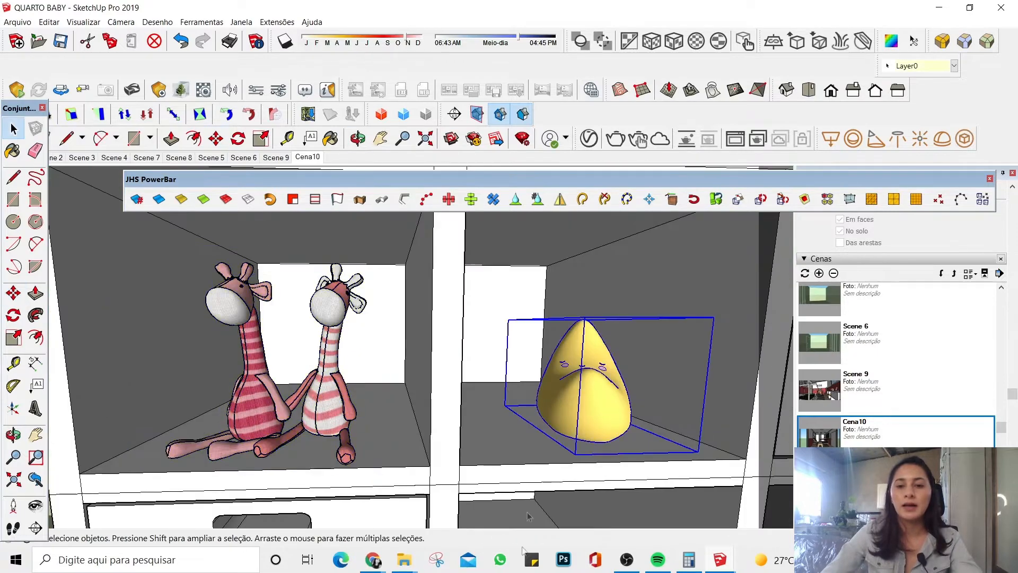
pyautogui.moveTo(557, 381); pyautogui.dragTo(509, 366, button='middle')
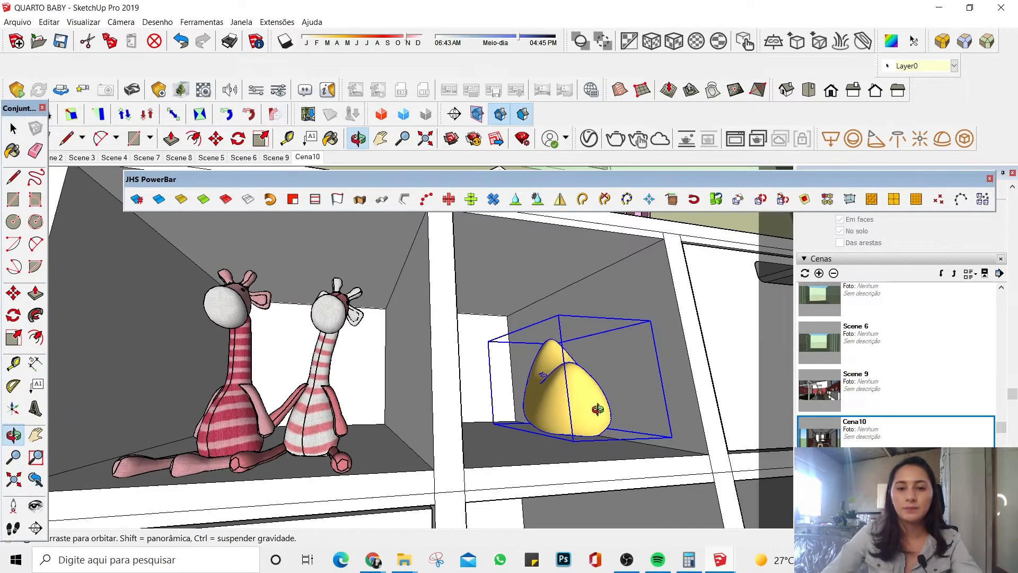
pyautogui.click(515, 199)
# Step: Adjust the yellow moon toy's position inside its shelf compartment with the Move tool
pyautogui.scroll(-3, 620, 409)
pyautogui.scroll(3, 621, 408)
pyautogui.moveTo(620, 408); pyautogui.dragTo(481, 474, button='middle')
pyautogui.scroll(-4, 481, 477)
pyautogui.press('m')
pyautogui.scroll(5, 551, 456)
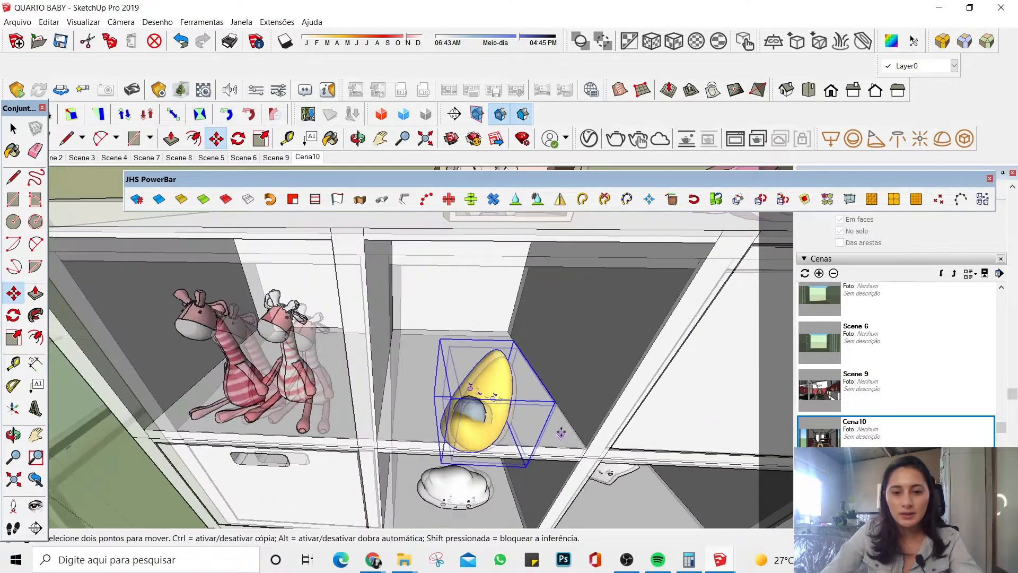
pyautogui.click(562, 423)
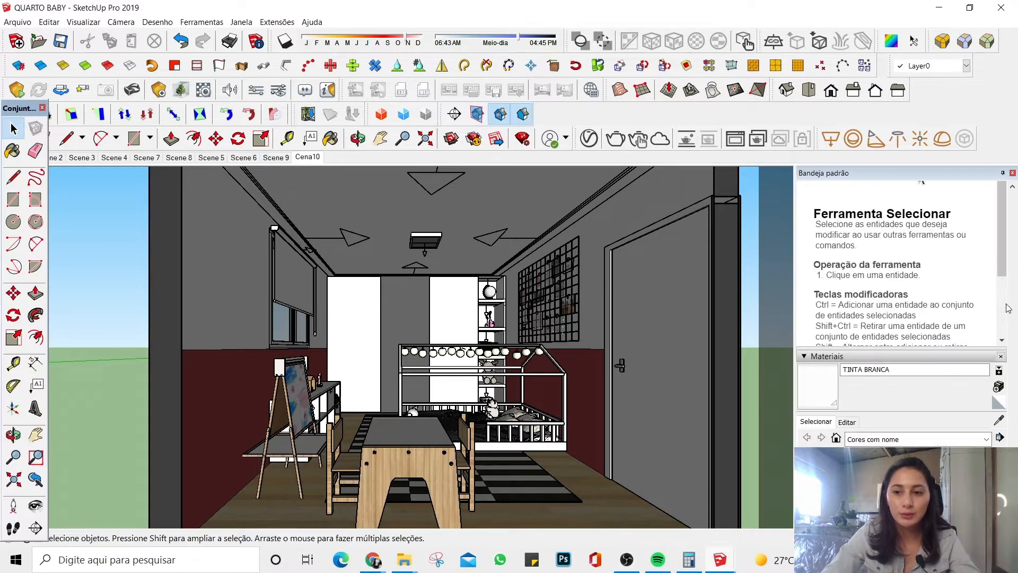
# Step: Sample the wood material from the front end panel of the children's table
pyautogui.click(995, 423)
pyautogui.scroll(-3, 392, 421)
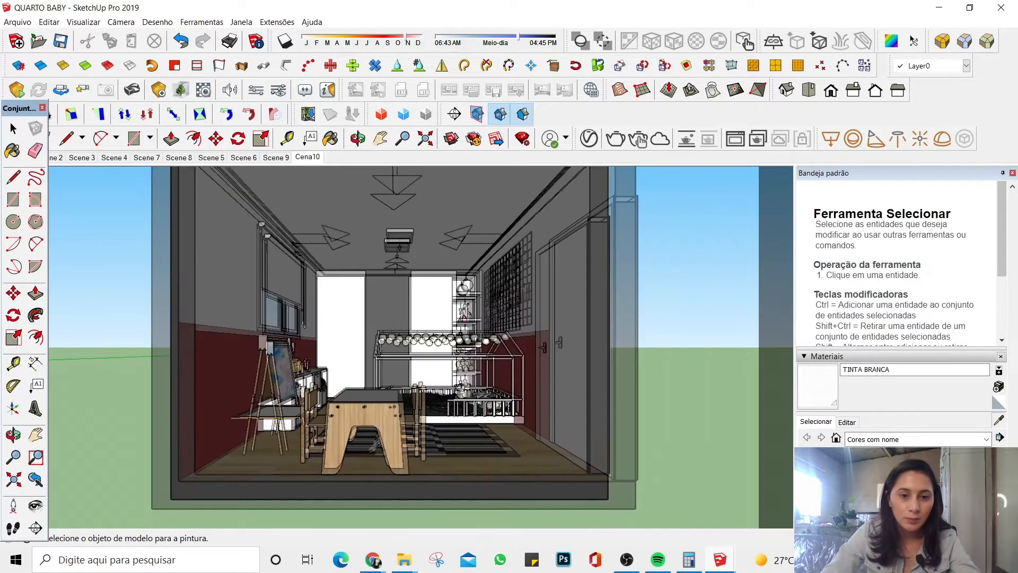
pyautogui.scroll(5, 393, 422)
pyautogui.scroll(-3, 342, 308)
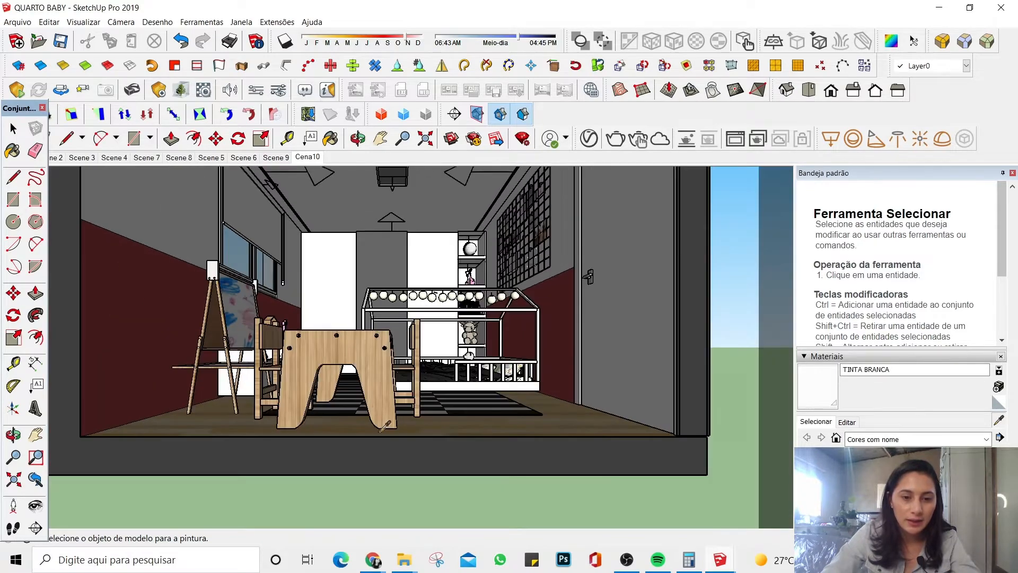
pyautogui.scroll(6, 355, 307)
pyautogui.moveTo(369, 306); pyautogui.dragTo(357, 260, button='middle')
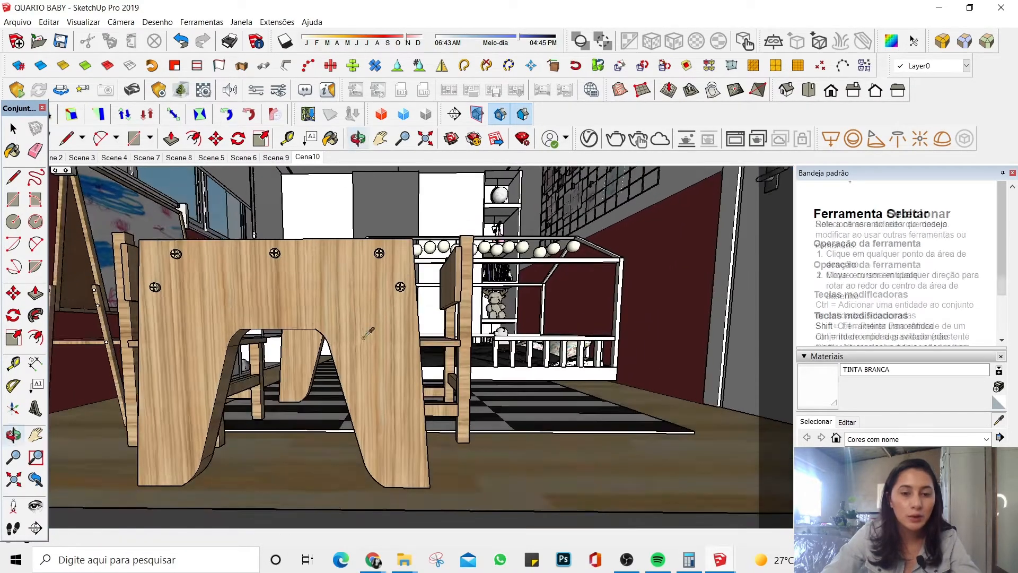
pyautogui.click(355, 257)
# Step: Open the sampled wood material for editing and open its texture image in the external image editor
pyautogui.click(848, 422)
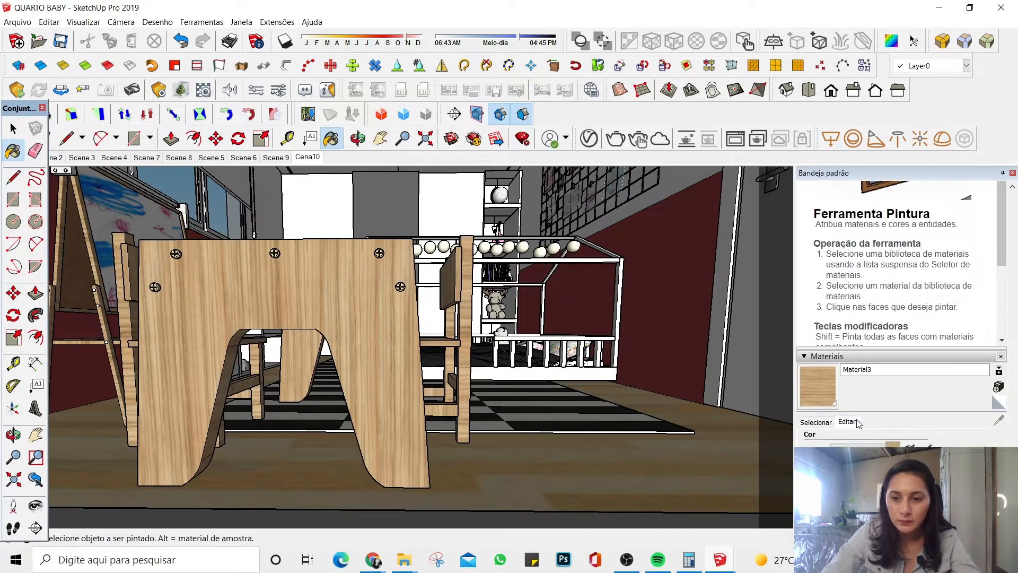
pyautogui.scroll(-3, 910, 398)
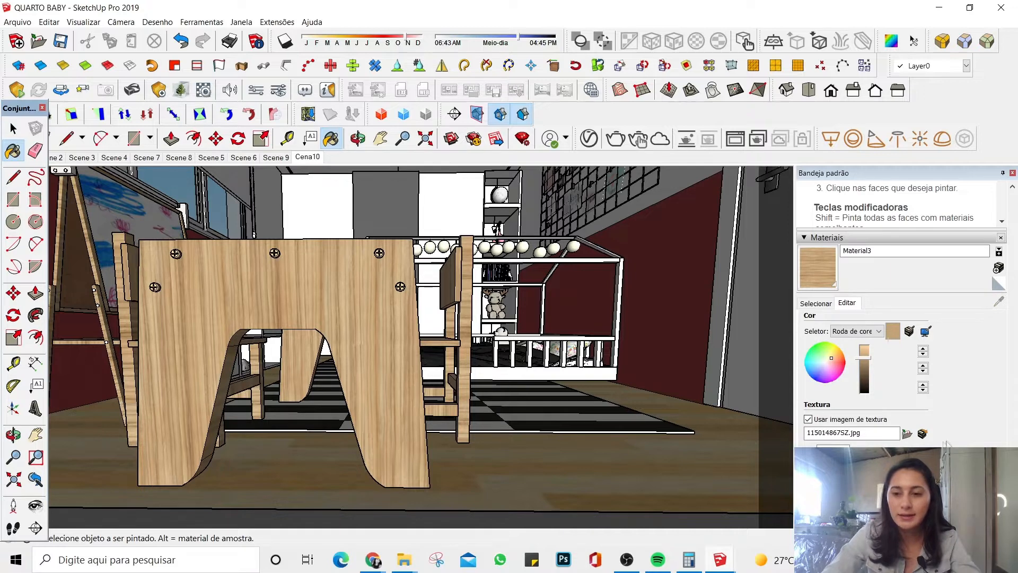
pyautogui.click(923, 433)
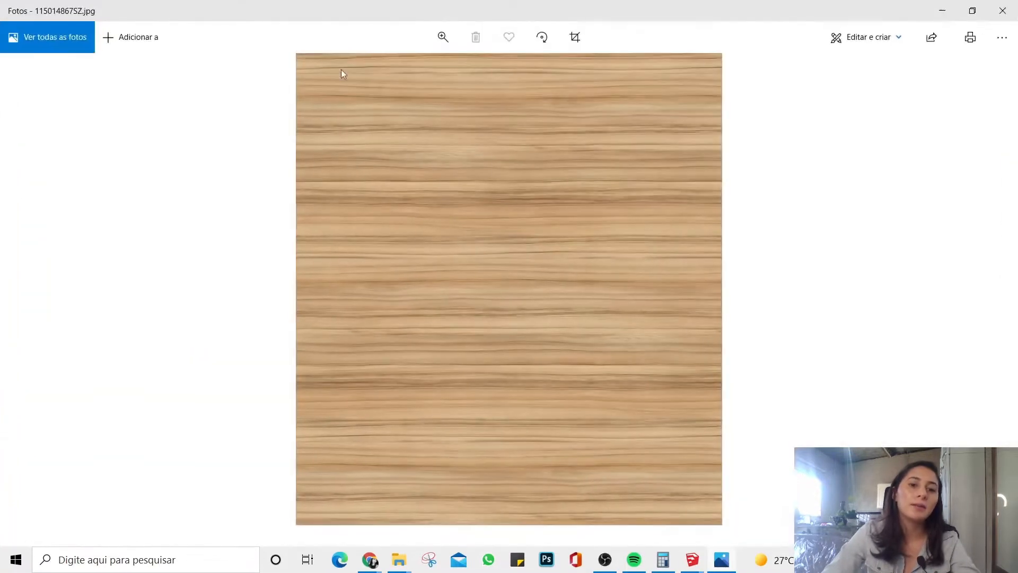
# Step: Save a copy of the wood texture as 115014867SZ in JPG format on the Desktop and close the image viewer
pyautogui.click(877, 37)
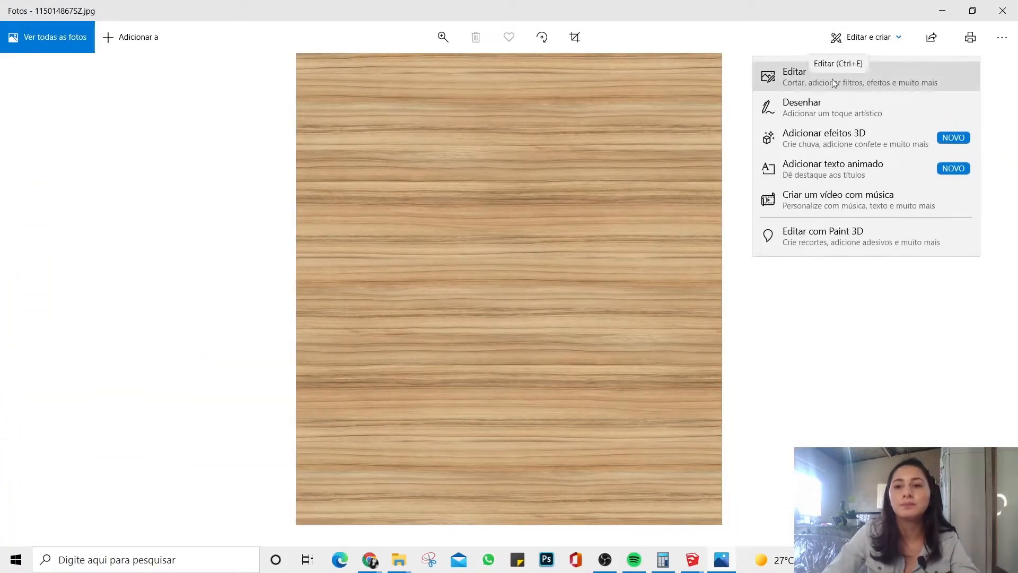
pyautogui.click(833, 81)
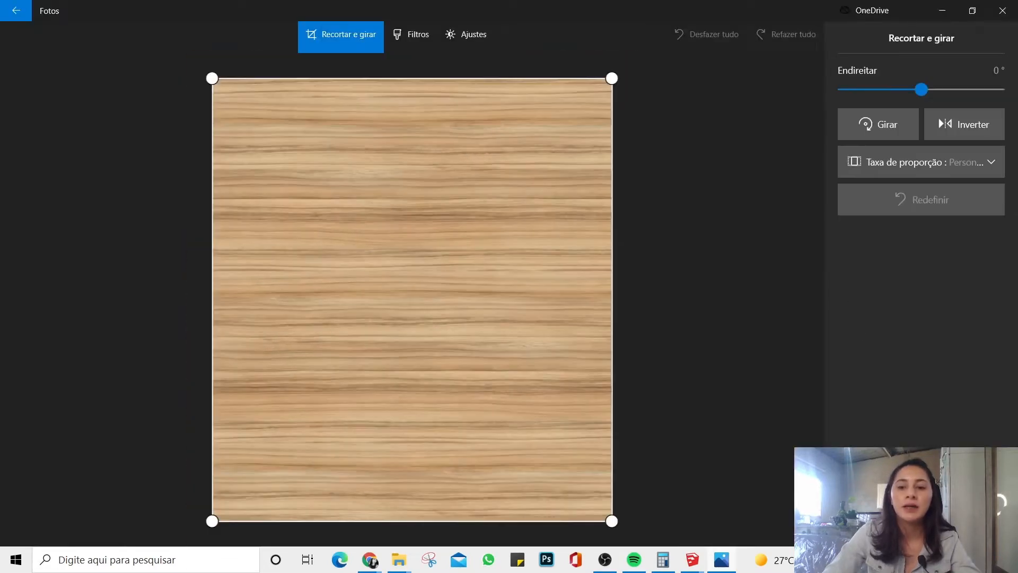
pyautogui.hotkey('ctrl', 's')
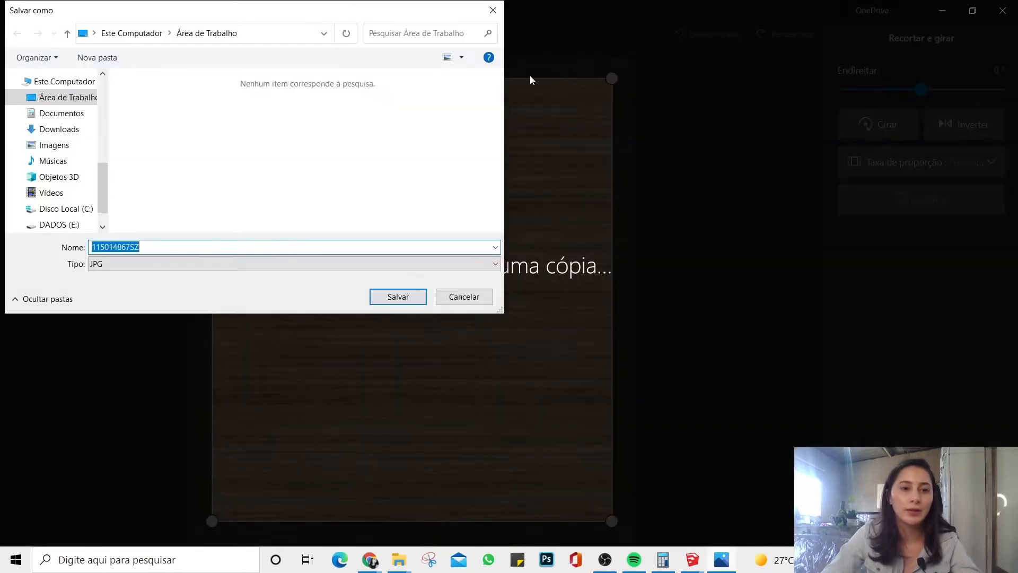
pyautogui.scroll(2, 63, 116)
pyautogui.scroll(-3, 63, 117)
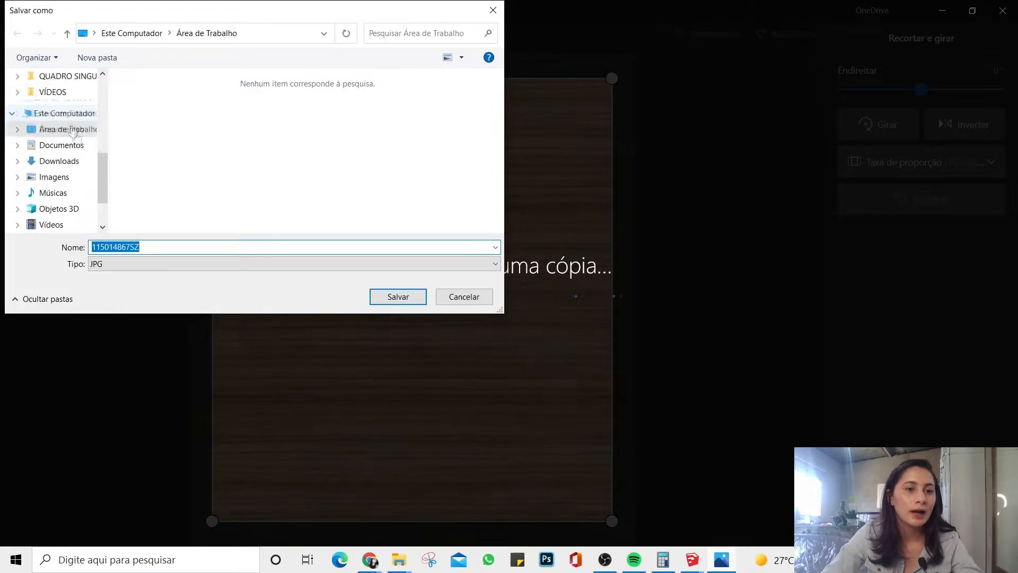
pyautogui.click(372, 296)
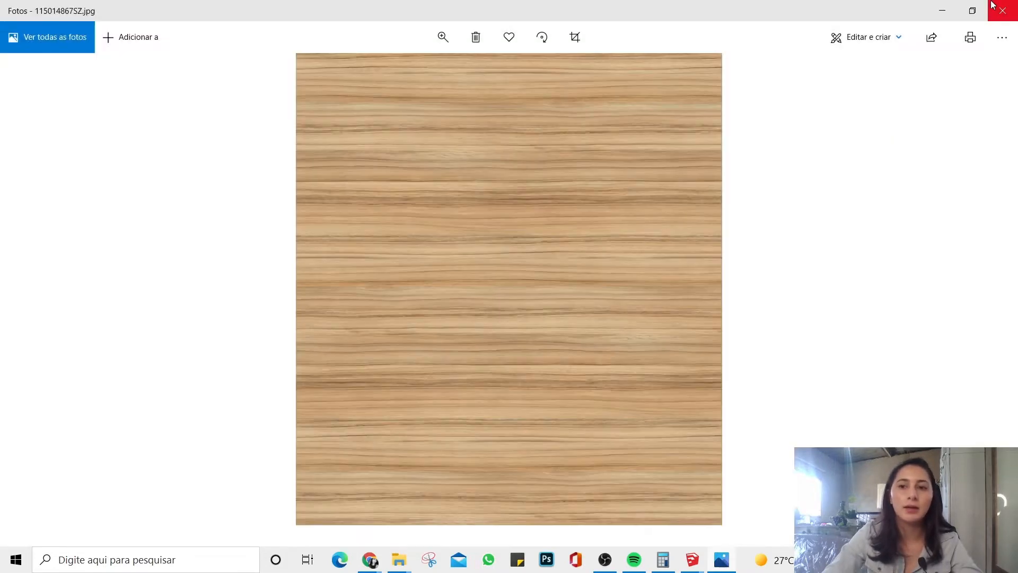
pyautogui.click(990, 5)
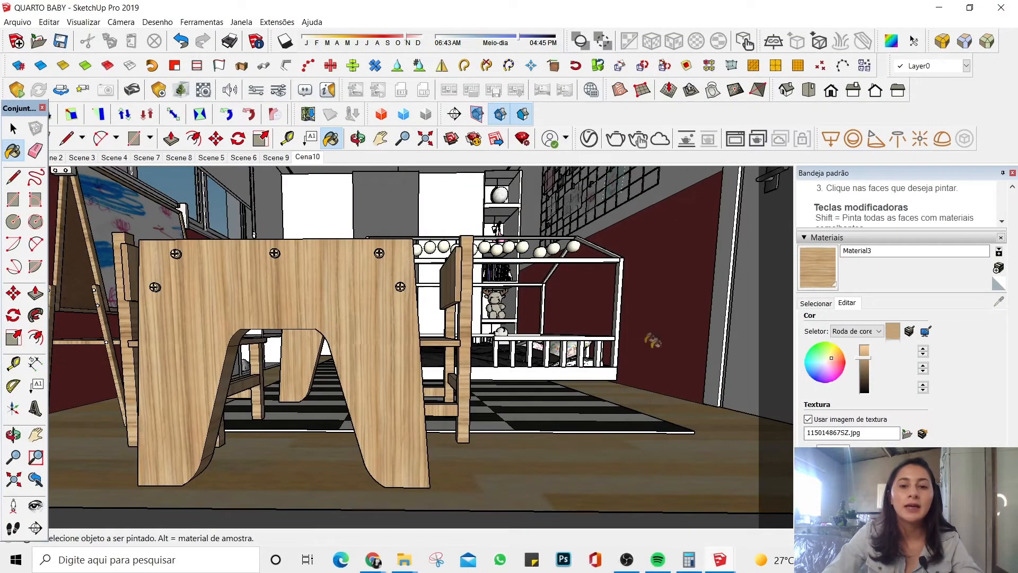
# Step: Launch GIMP 2.10.22 and load the wood texture image 115014867SZ.jpg
pyautogui.click(827, 302)
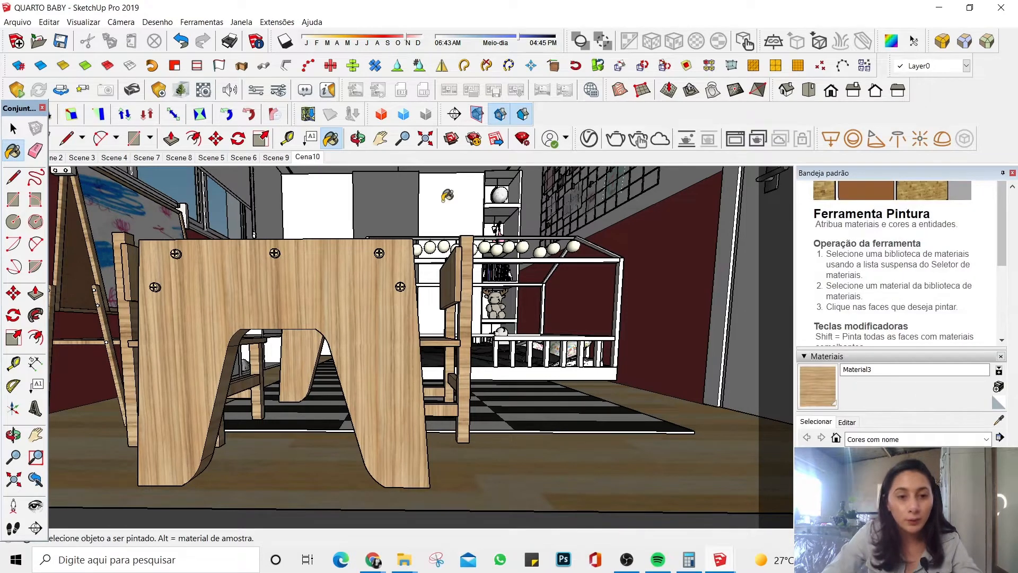
pyautogui.click(207, 561)
pyautogui.write('GIMP')
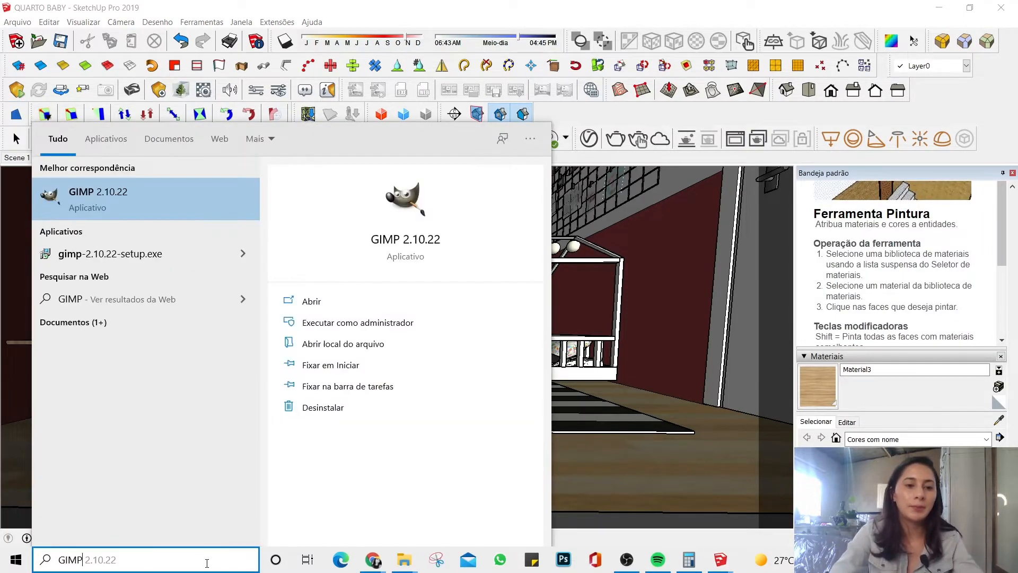
pyautogui.press('Escape')
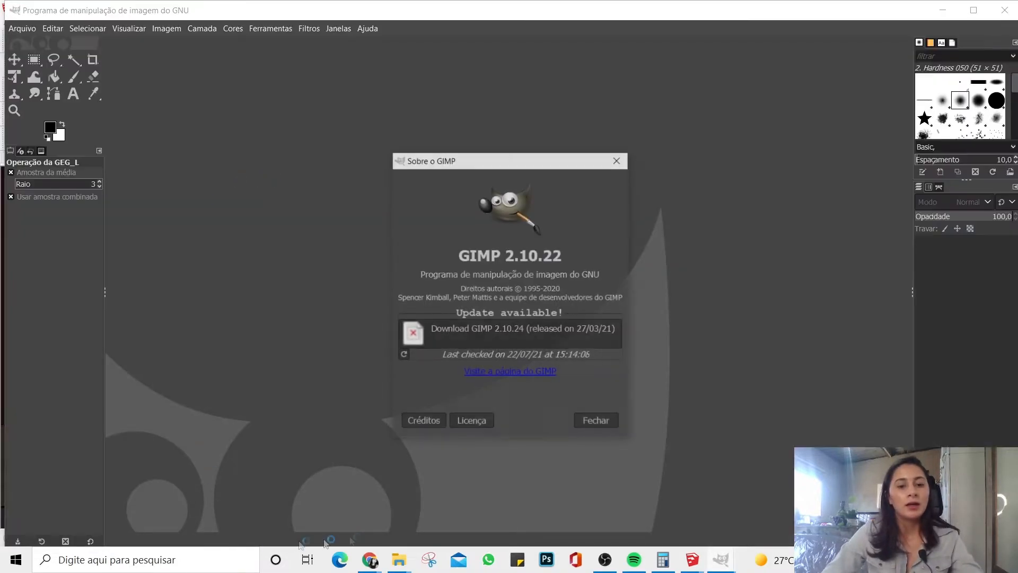
pyautogui.click(598, 421)
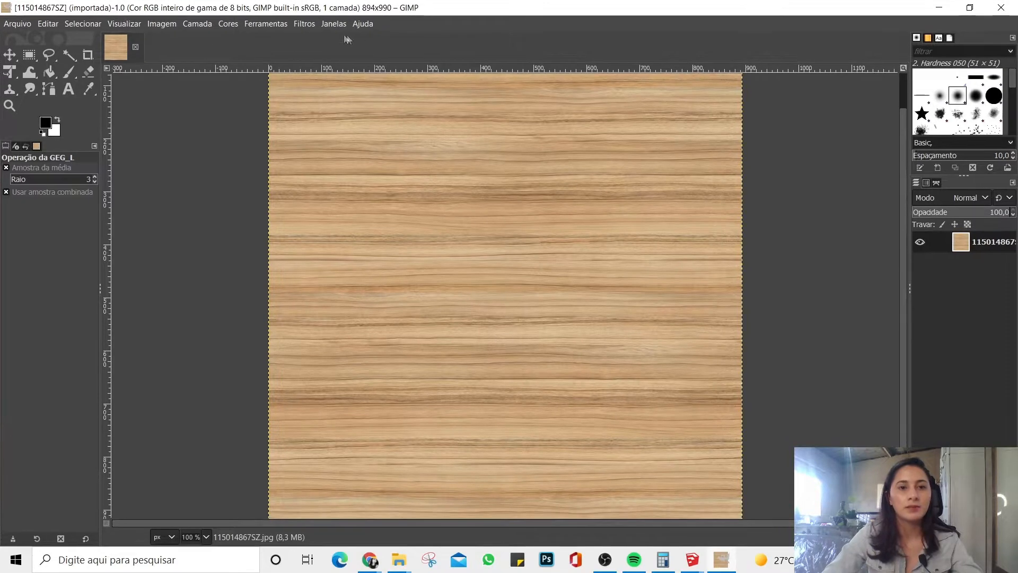
# Step: Make the wood texture tile seamlessly with the Mosaico perfeito map filter
pyautogui.click(304, 25)
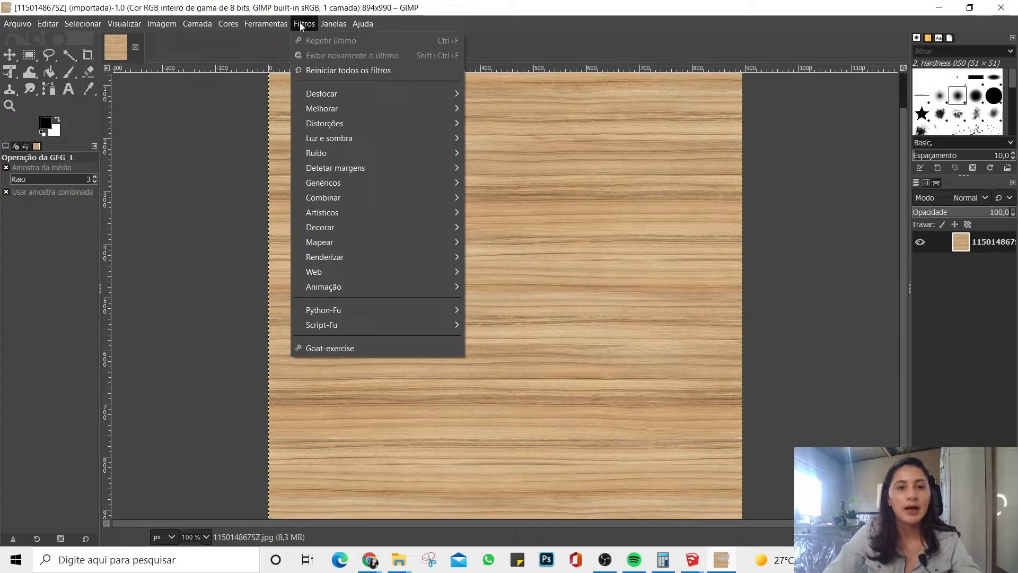
pyautogui.moveTo(362, 242)
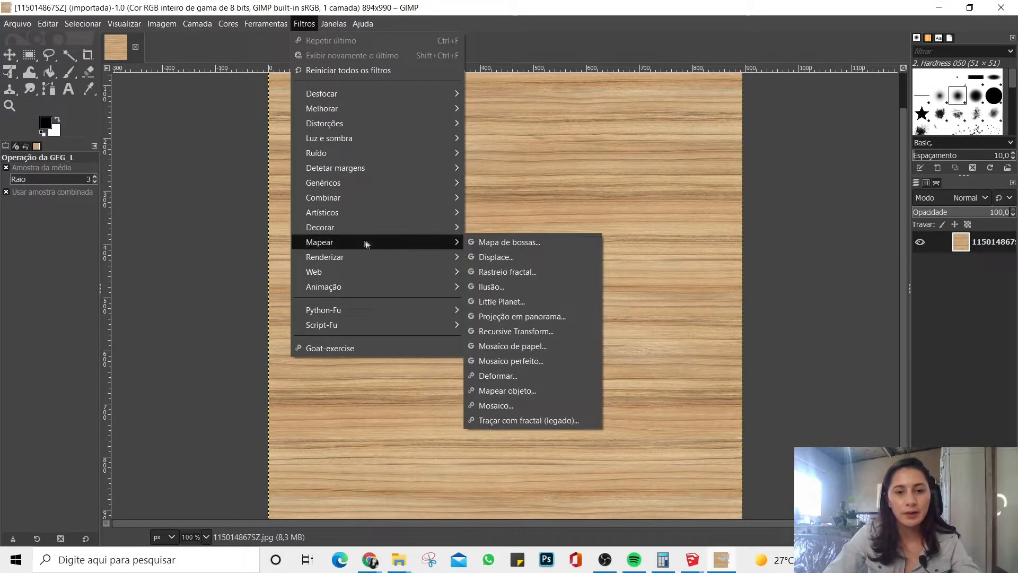
pyautogui.click(545, 361)
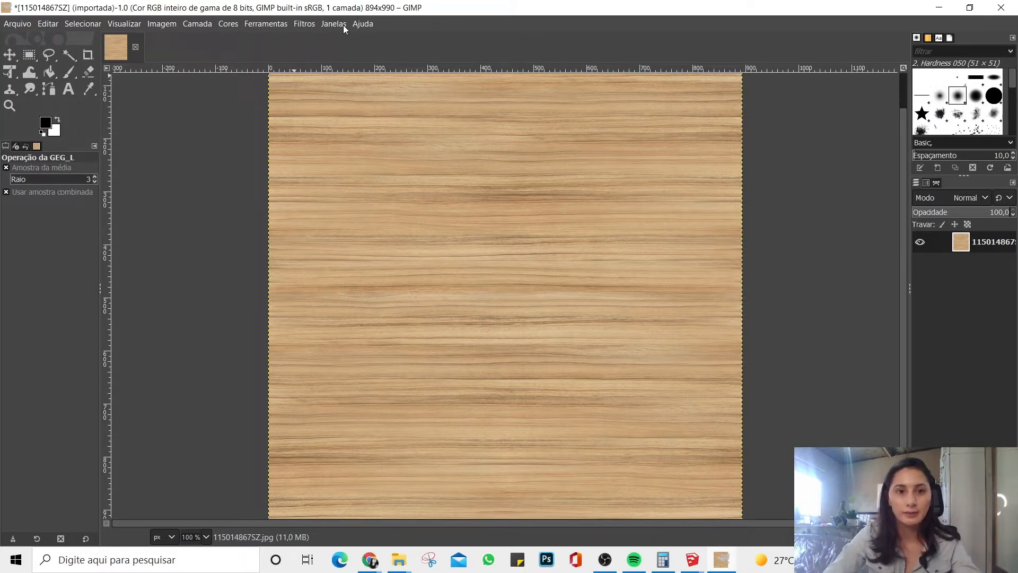
# Step: Export the seamless texture over 115014867SZ.jpg on the Desktop and quit GIMP, discarding the unsaved project changes
pyautogui.click(15, 23)
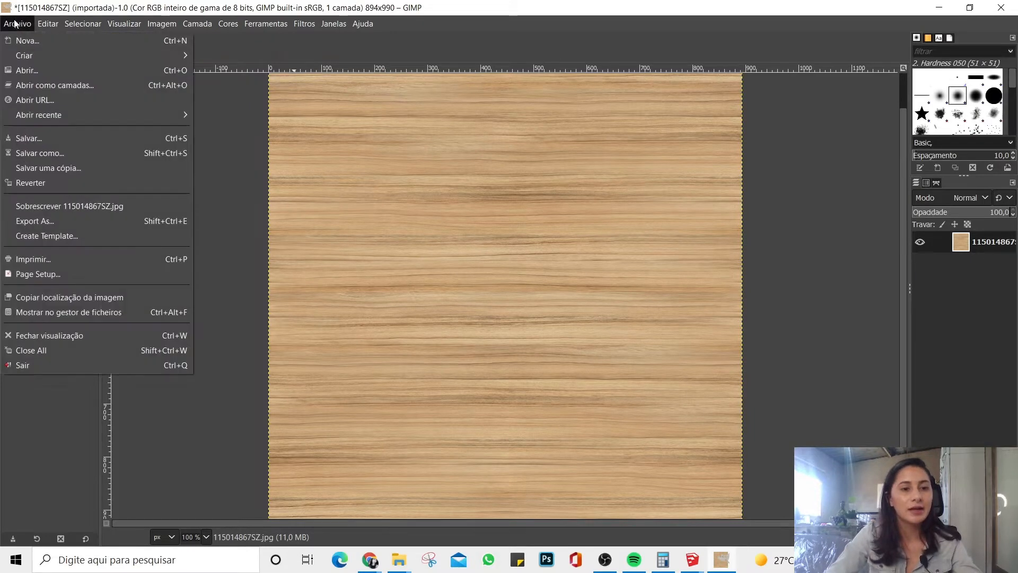
pyautogui.click(43, 223)
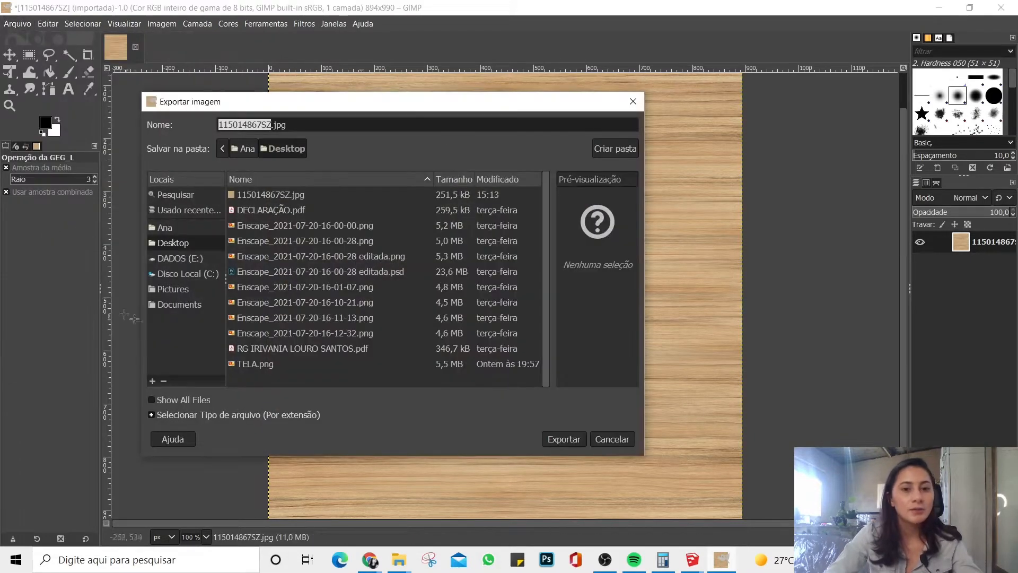
pyautogui.click(570, 445)
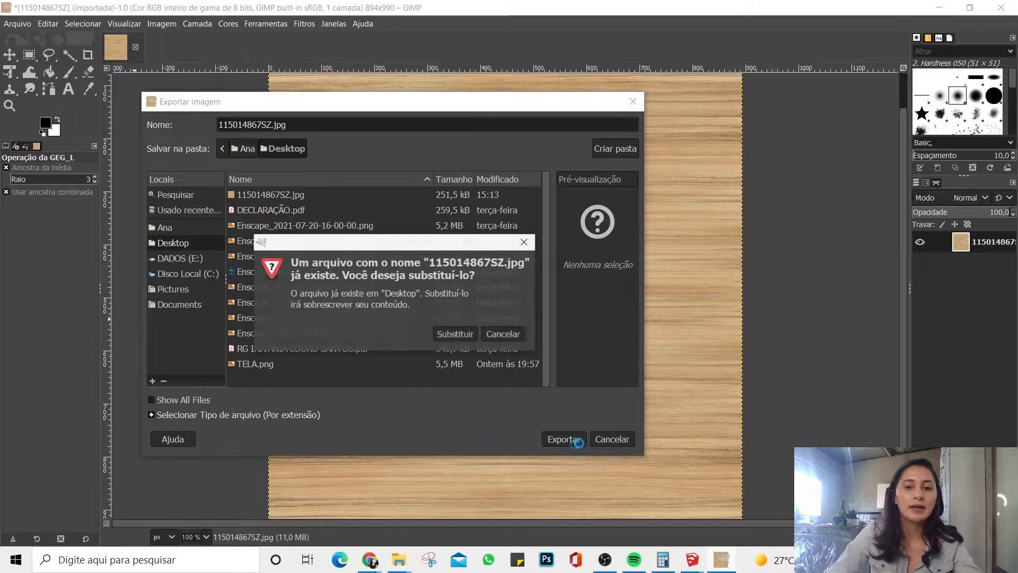
pyautogui.click(454, 337)
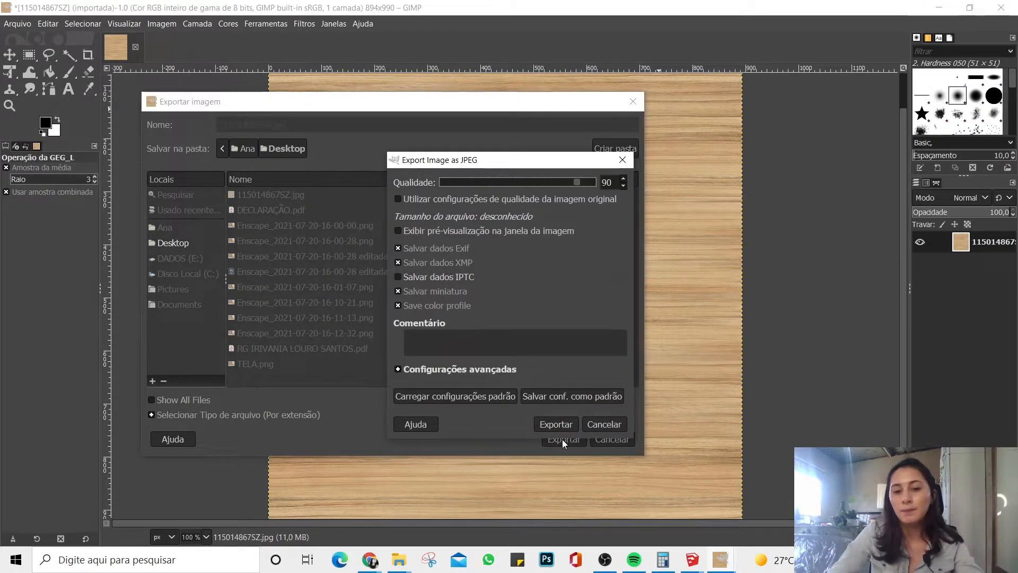
pyautogui.click(557, 424)
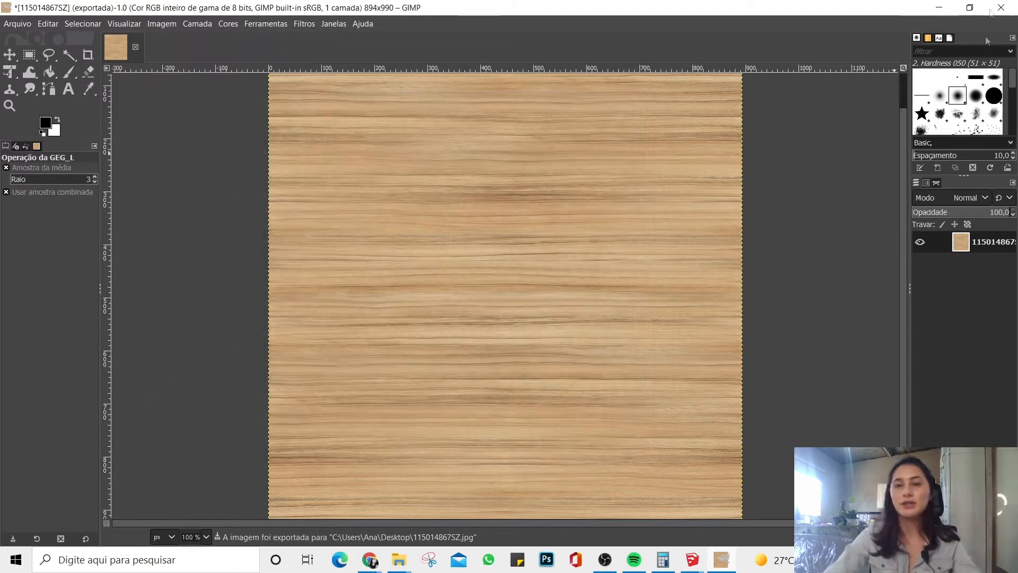
pyautogui.click(1013, 4)
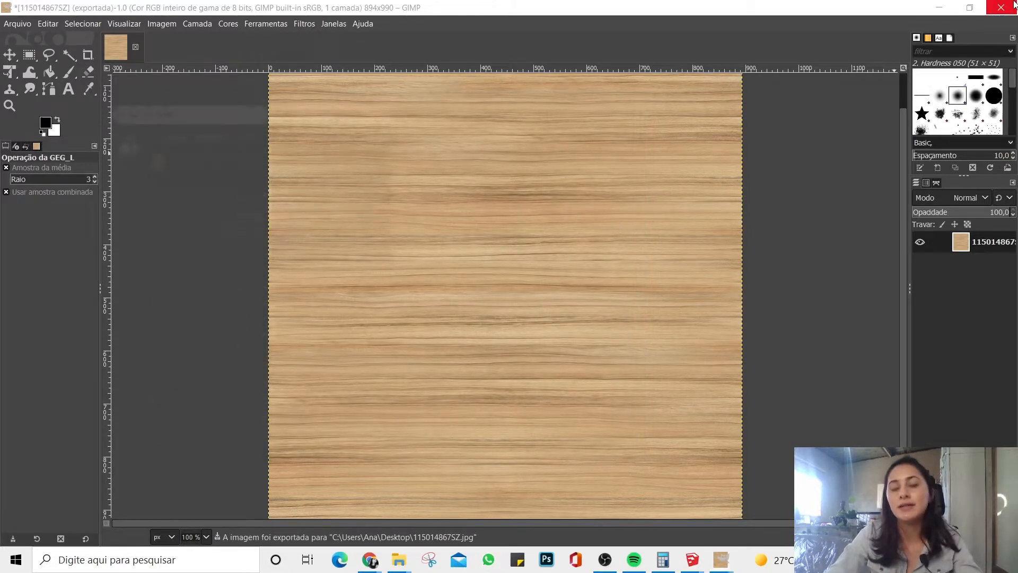
pyautogui.click(256, 256)
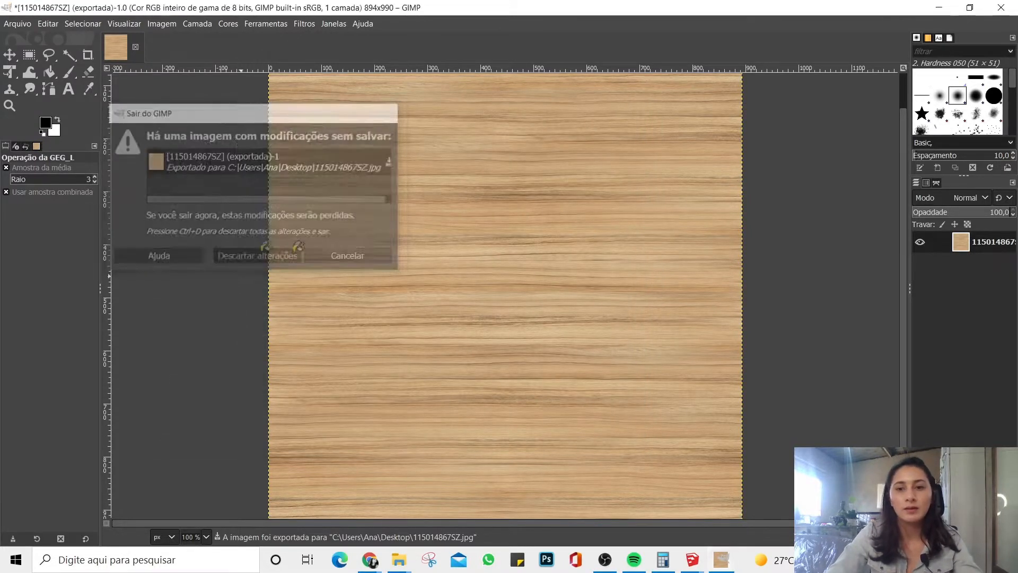
# Step: Back in SketchUp, replace Material3's texture image with 115014867SZ from the Desktop
pyautogui.press('space')
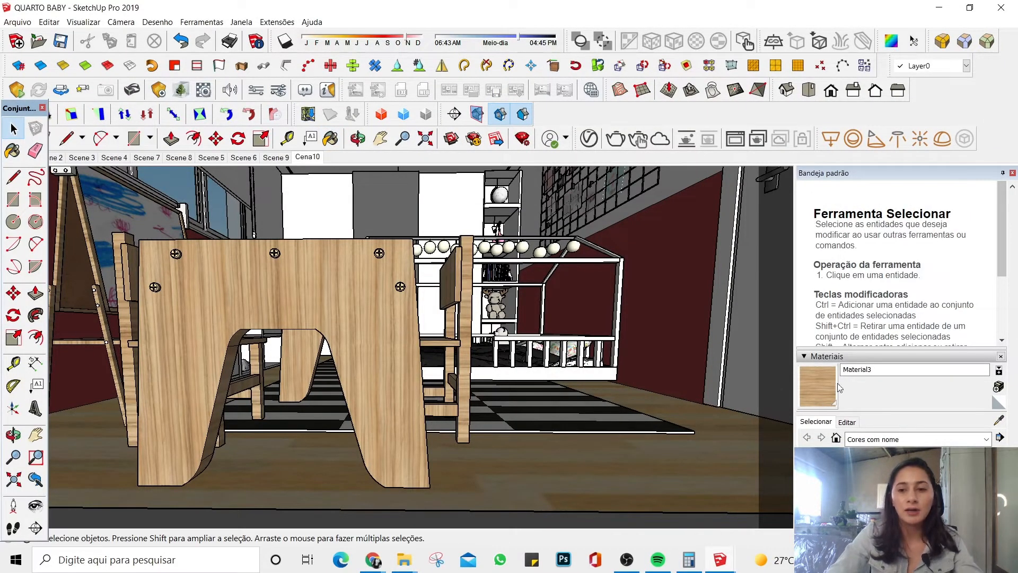
pyautogui.click(847, 422)
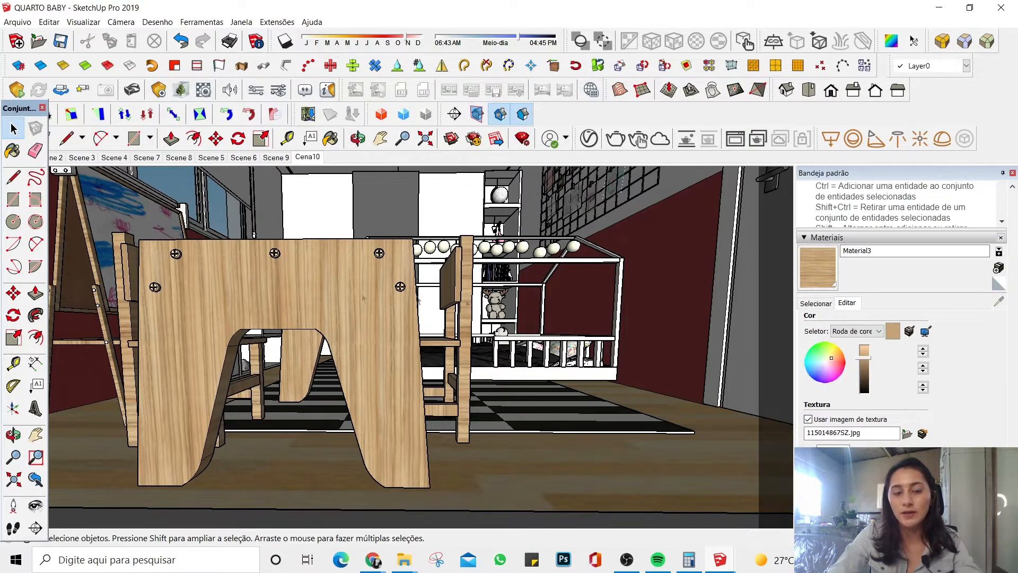
pyautogui.click(919, 433)
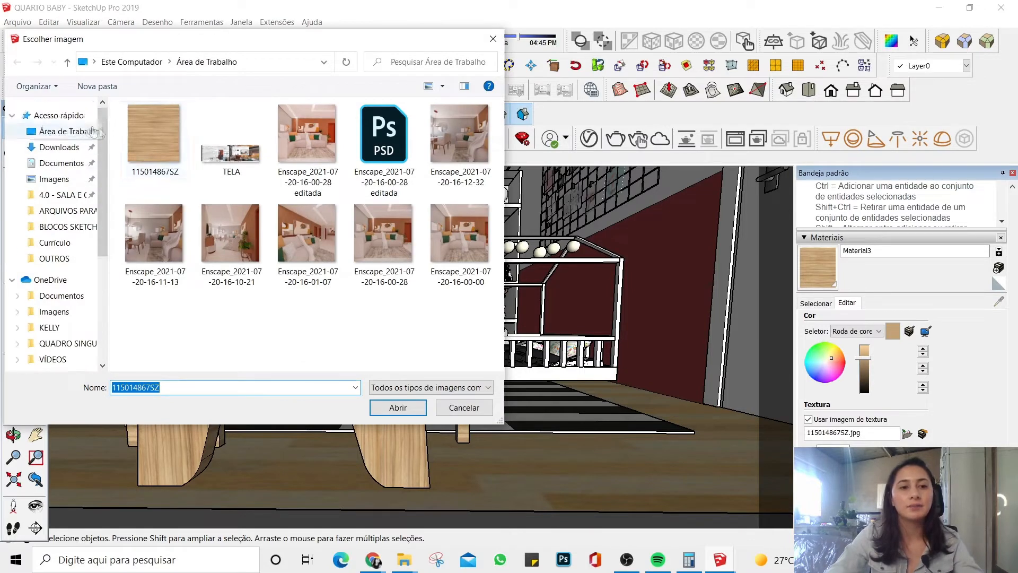
pyautogui.doubleClick(160, 145)
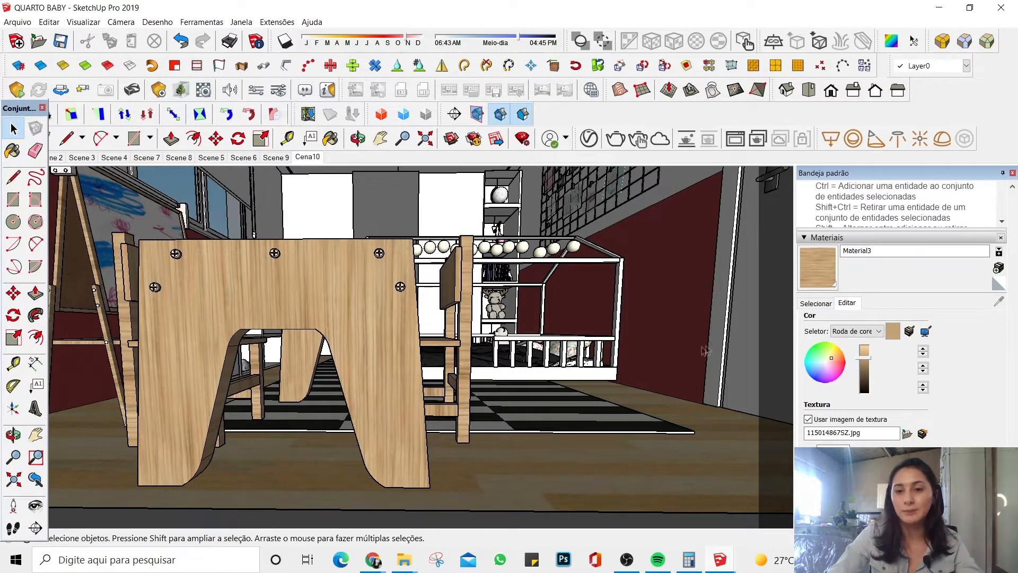
pyautogui.click(817, 307)
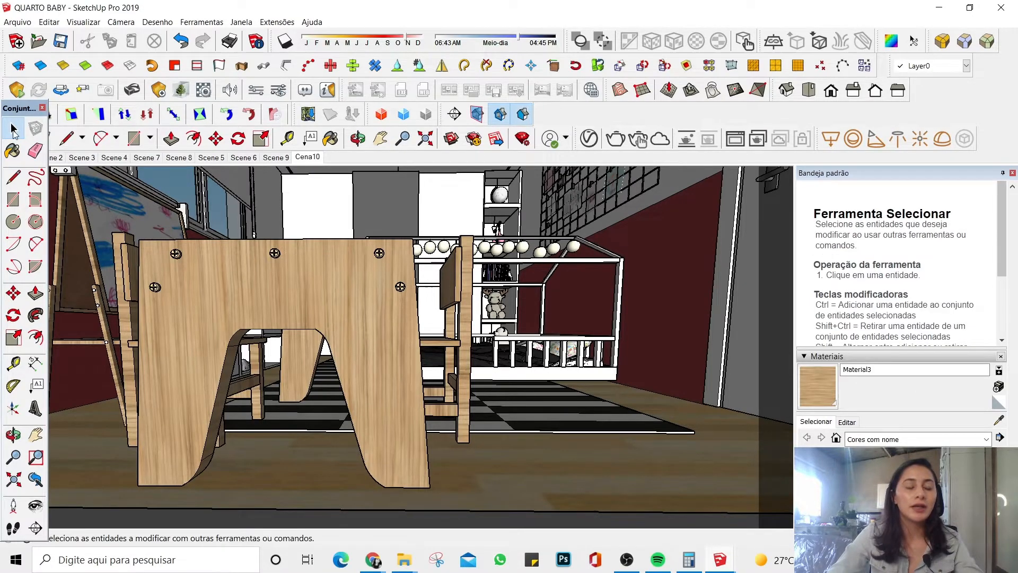
# Step: Open the table's end panel for editing, down to the faces inside its group
pyautogui.scroll(-5, 503, 210)
pyautogui.moveTo(484, 254); pyautogui.dragTo(351, 267, button='middle')
pyautogui.scroll(5, 486, 271)
pyautogui.scroll(-4, 350, 266)
pyautogui.scroll(6, 486, 259)
pyautogui.moveTo(485, 259); pyautogui.dragTo(419, 260, button='middle')
pyautogui.scroll(-5, 419, 260)
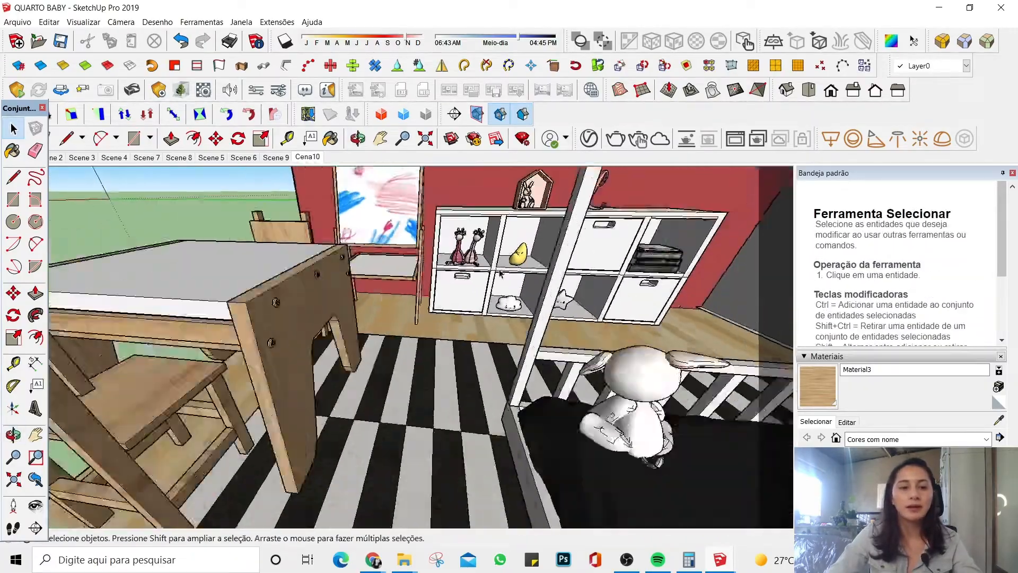
pyautogui.scroll(2, 360, 297)
pyautogui.moveTo(360, 296); pyautogui.dragTo(386, 277, button='middle')
pyautogui.scroll(5, 337, 343)
pyautogui.doubleClick(386, 277)
pyautogui.doubleClick(386, 277)
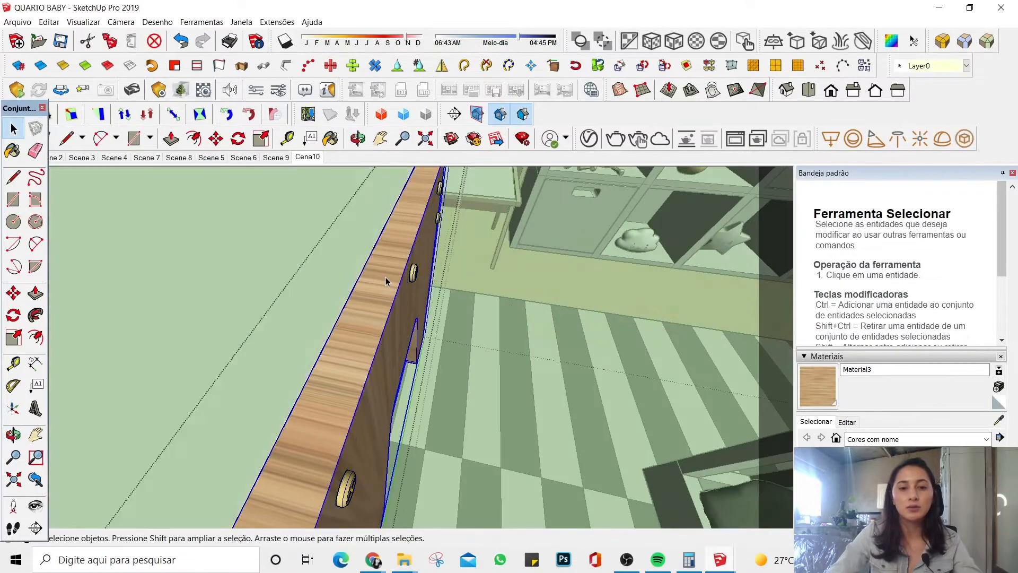
pyautogui.tripleClick(386, 277)
# Step: Turn off the projected texture setting on the end panel's top edge face
pyautogui.click(376, 245)
pyautogui.click(385, 249)
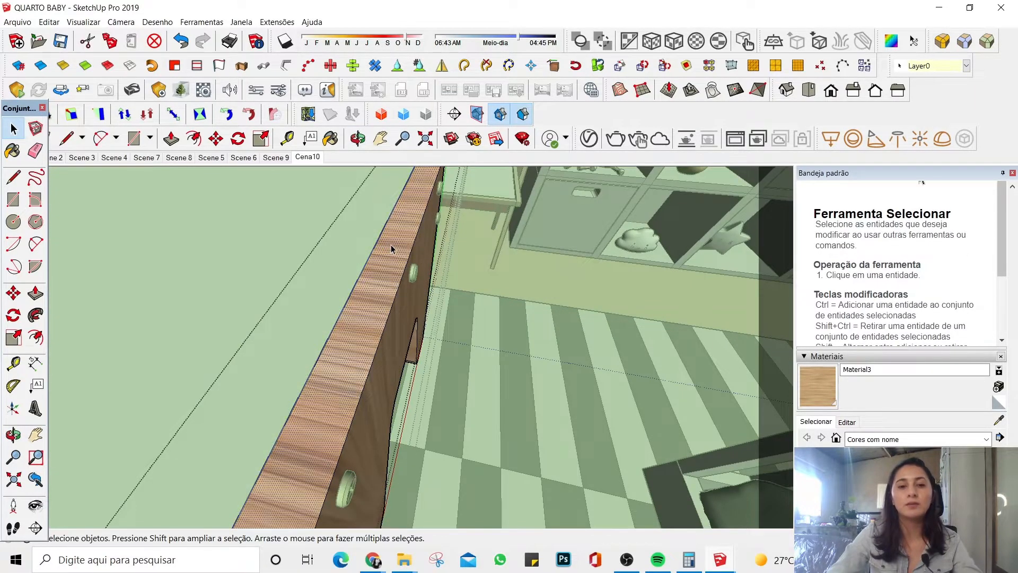
pyautogui.rightClick(390, 245)
pyautogui.moveTo(483, 398)
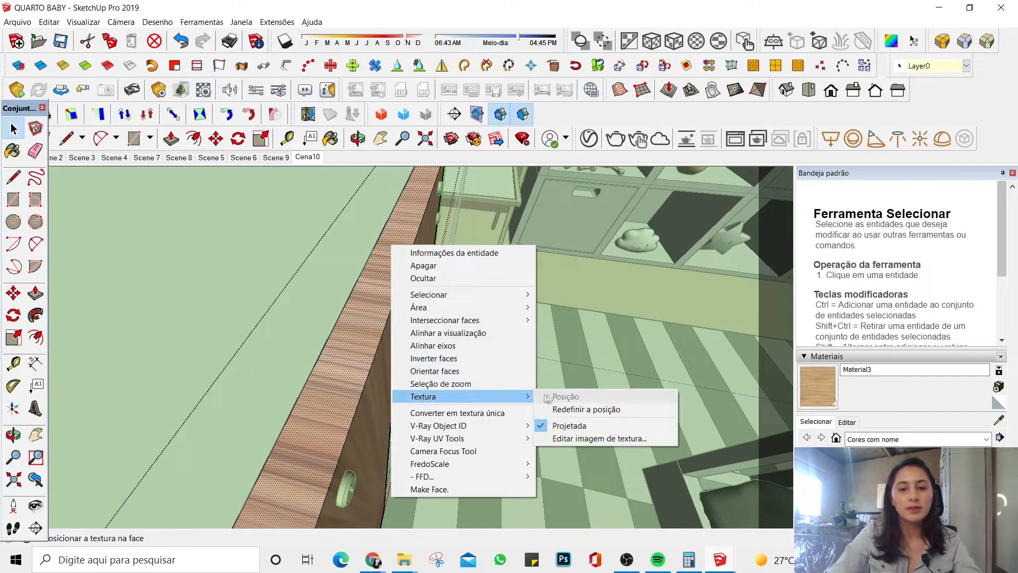
pyautogui.click(567, 425)
# Step: Reposition the wood texture on the end panel's top edge, rotating it so the grain runs along the panel's length
pyautogui.rightClick(377, 262)
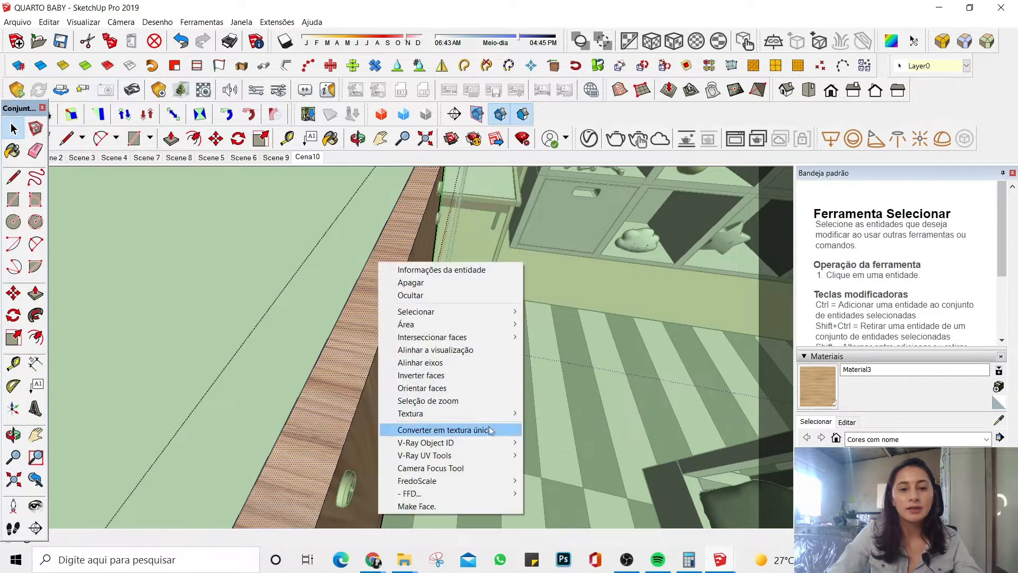
pyautogui.moveTo(477, 413)
pyautogui.click(577, 416)
pyautogui.moveTo(578, 417); pyautogui.dragTo(495, 294, button='middle')
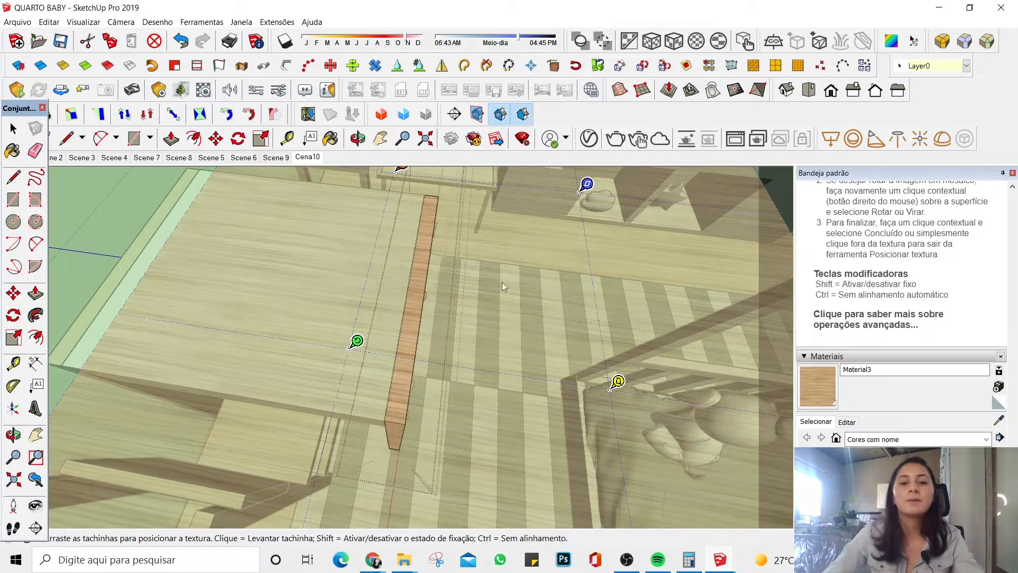
pyautogui.moveTo(503, 286); pyautogui.dragTo(439, 307, button='middle')
pyautogui.scroll(5, 439, 307)
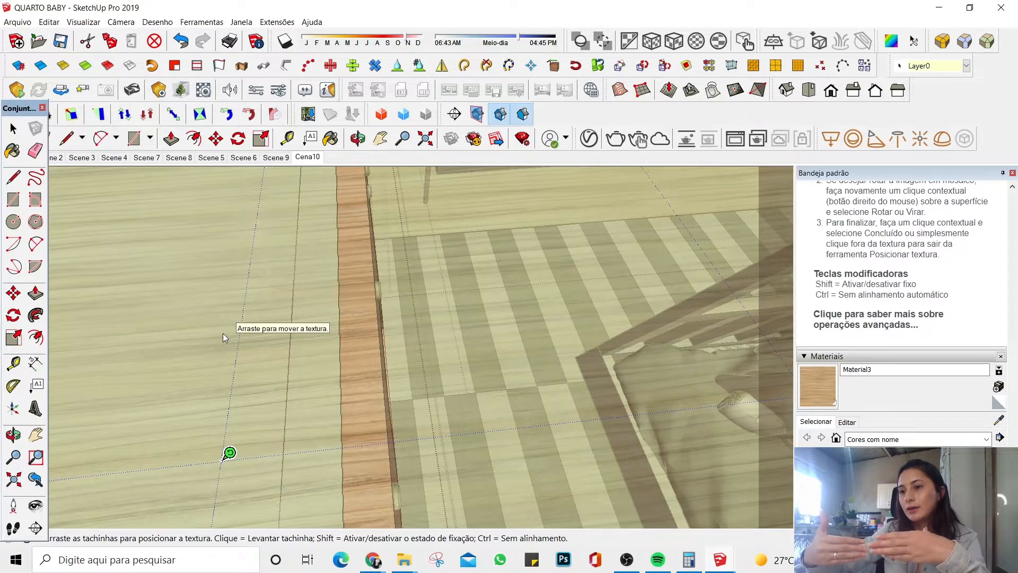
pyautogui.scroll(-5, 222, 333)
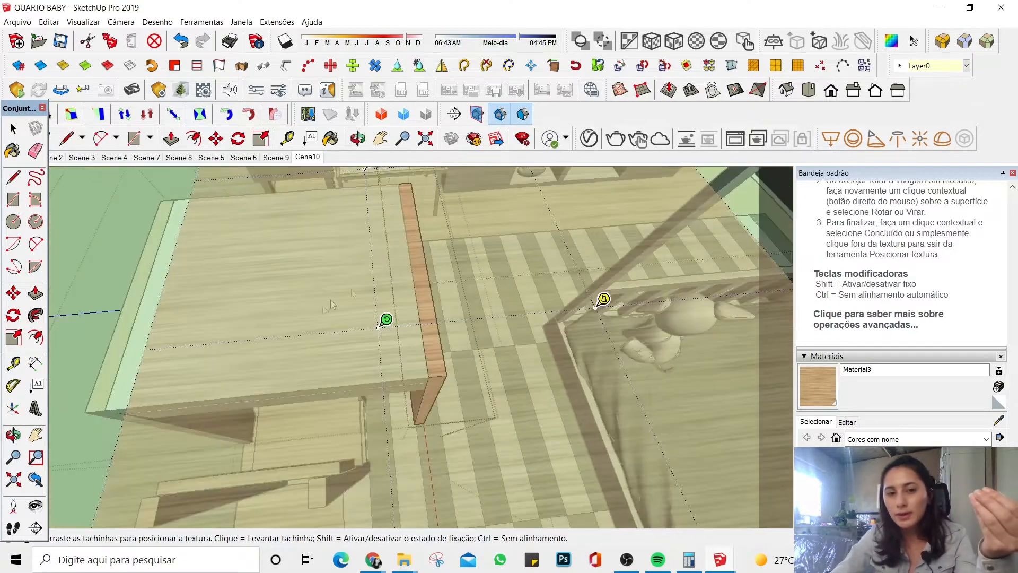
pyautogui.moveTo(223, 333); pyautogui.dragTo(472, 335, button='middle')
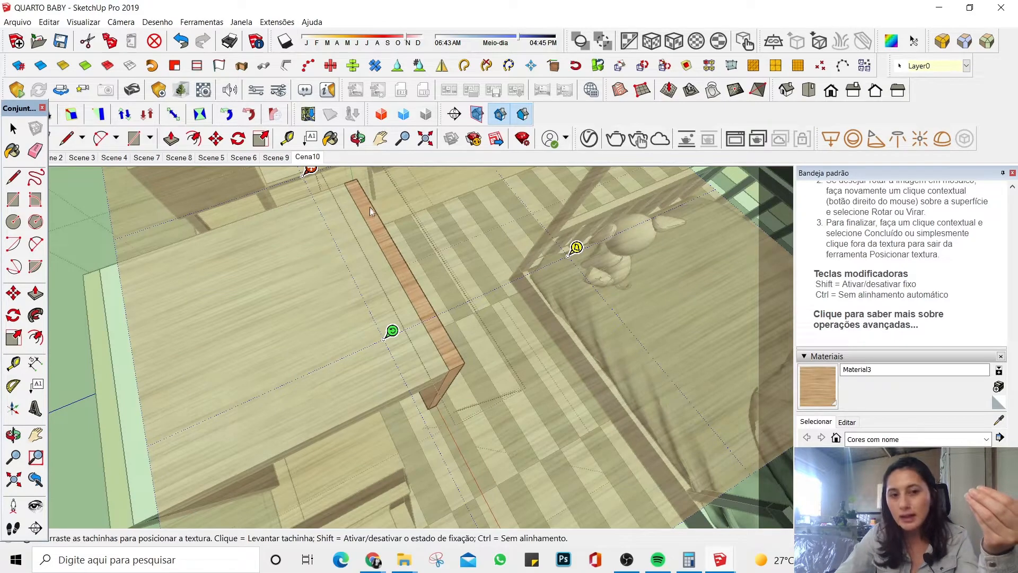
pyautogui.scroll(-2, 433, 371)
pyautogui.moveTo(405, 337); pyautogui.dragTo(498, 180)
pyautogui.moveTo(499, 180); pyautogui.dragTo(472, 205, button='middle')
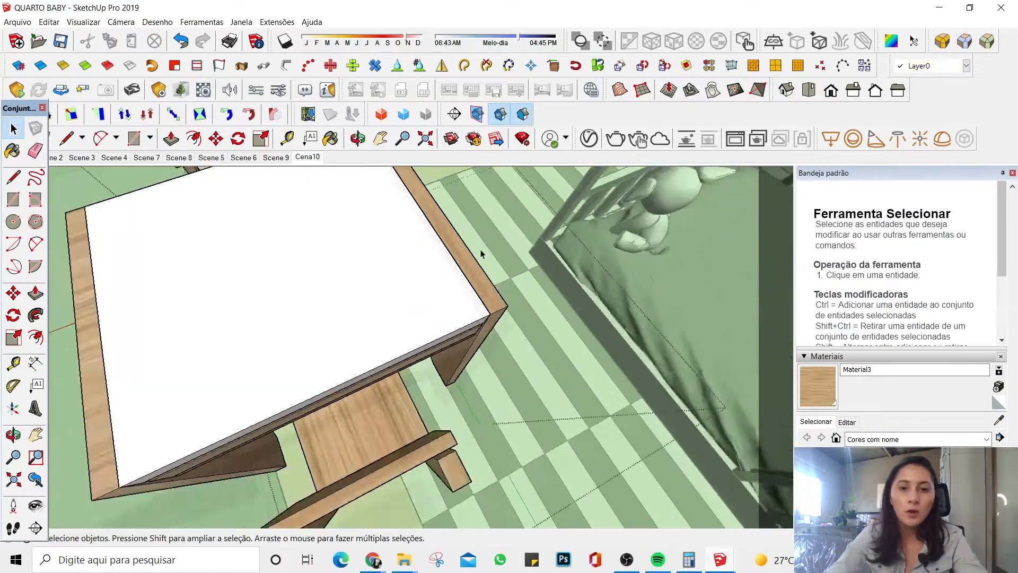
# Step: Sample the reoriented wood texture and paint the opposite end panel's top edge with it, then close the group
pyautogui.scroll(5, 482, 253)
pyautogui.click(999, 418)
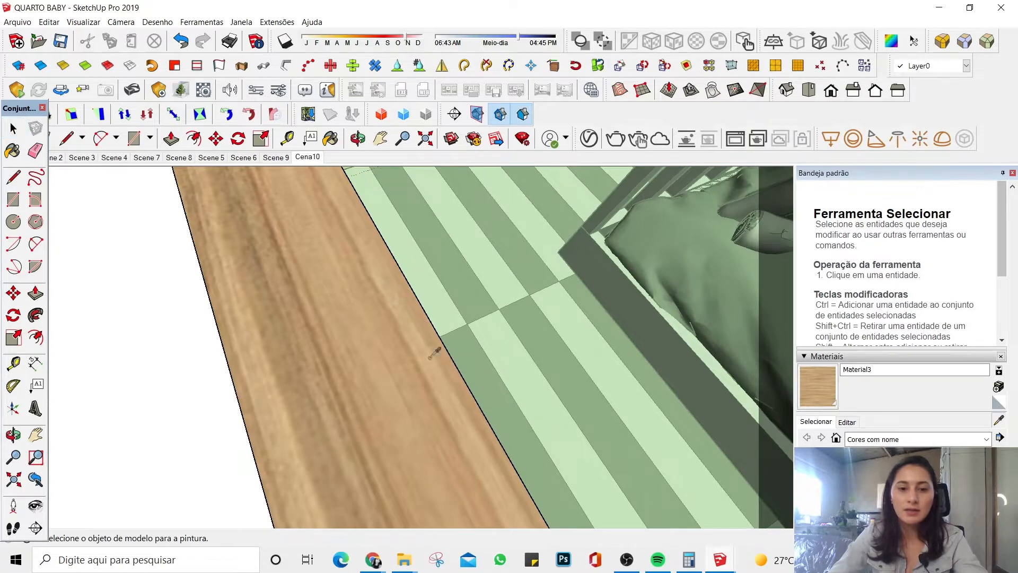
pyautogui.click(432, 353)
pyautogui.scroll(-3, 575, 301)
pyautogui.press('space')
pyautogui.scroll(-6, 588, 275)
pyautogui.scroll(5, 366, 303)
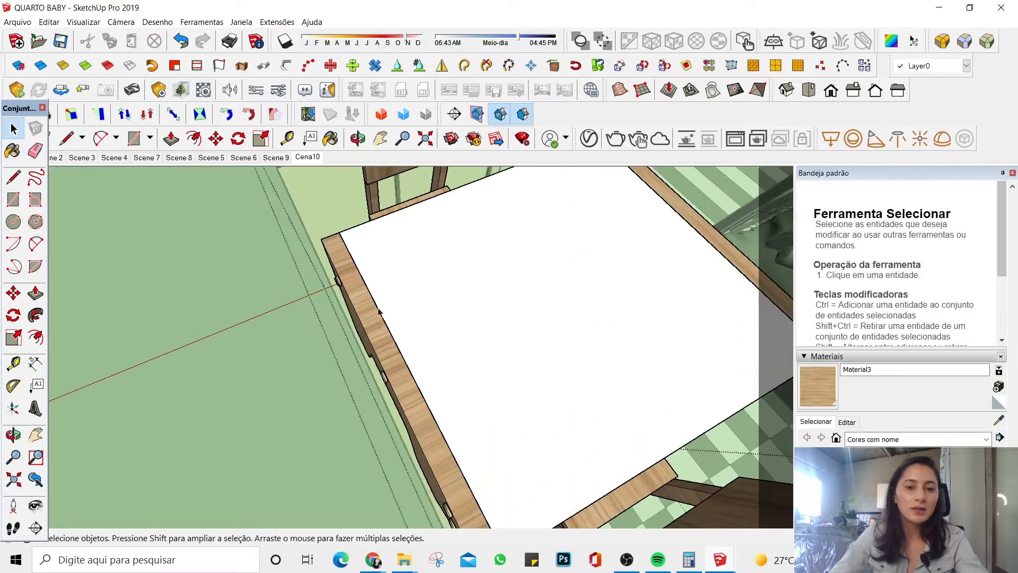
pyautogui.click(380, 322)
pyautogui.scroll(2, 380, 322)
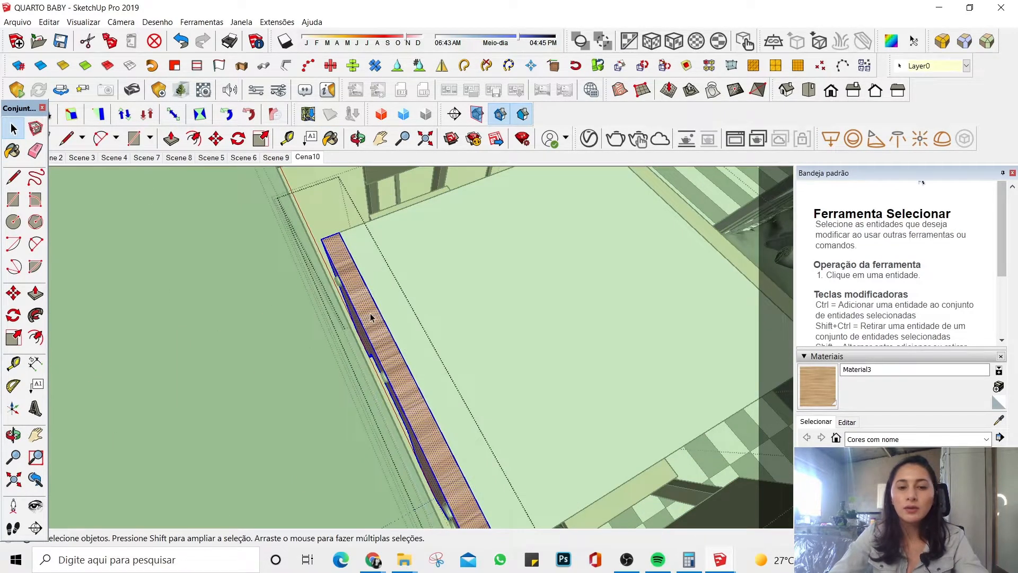
pyautogui.press('b')
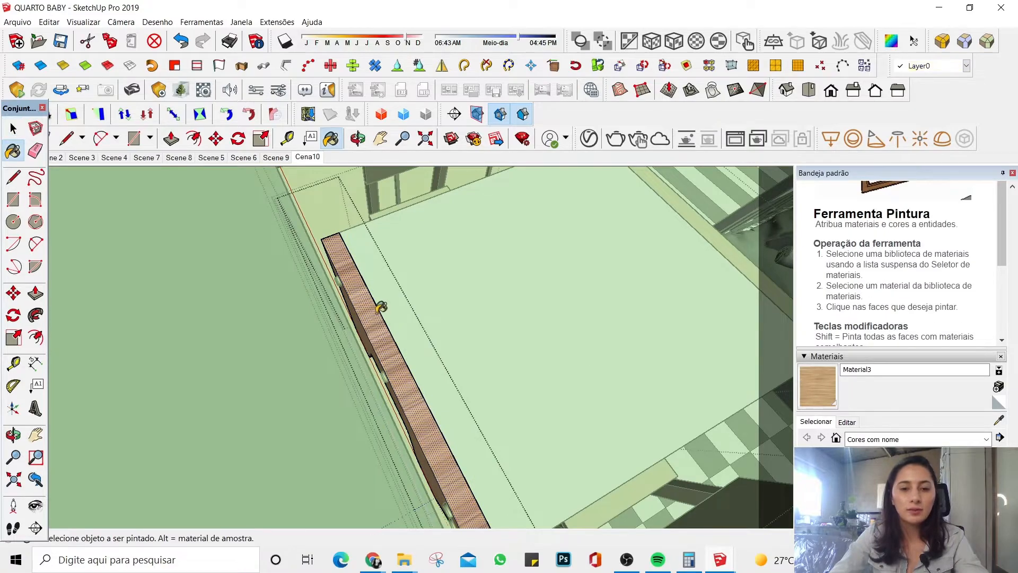
pyautogui.click(378, 312)
pyautogui.press('space')
pyautogui.scroll(-5, 378, 313)
pyautogui.click(475, 274)
# Step: Examine the wood grain direction on the table, the chairs and the drawing easel
pyautogui.scroll(3, 474, 276)
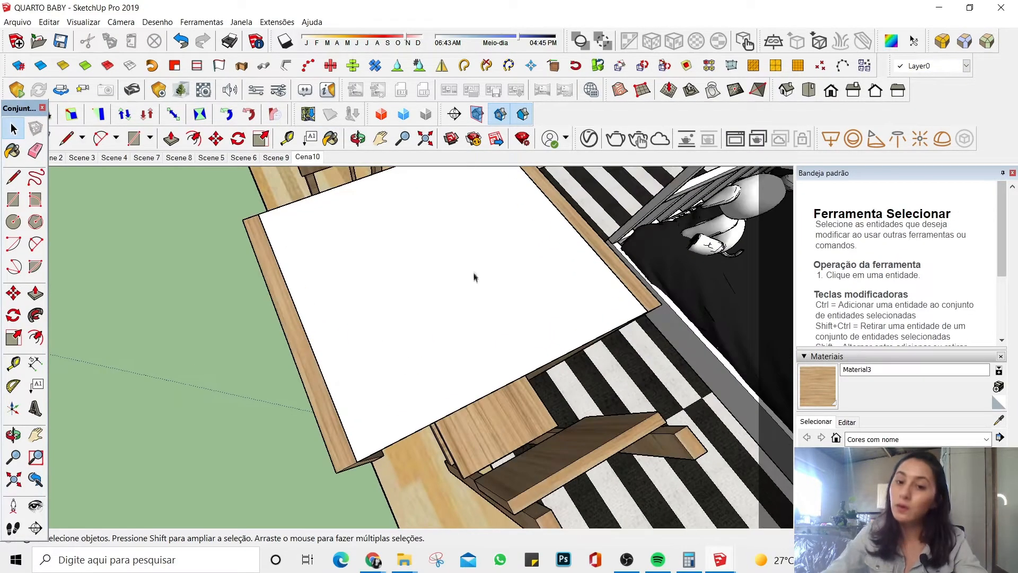
pyautogui.scroll(-3, 474, 276)
pyautogui.moveTo(507, 295); pyautogui.dragTo(265, 183, button='middle')
pyautogui.scroll(6, 600, 362)
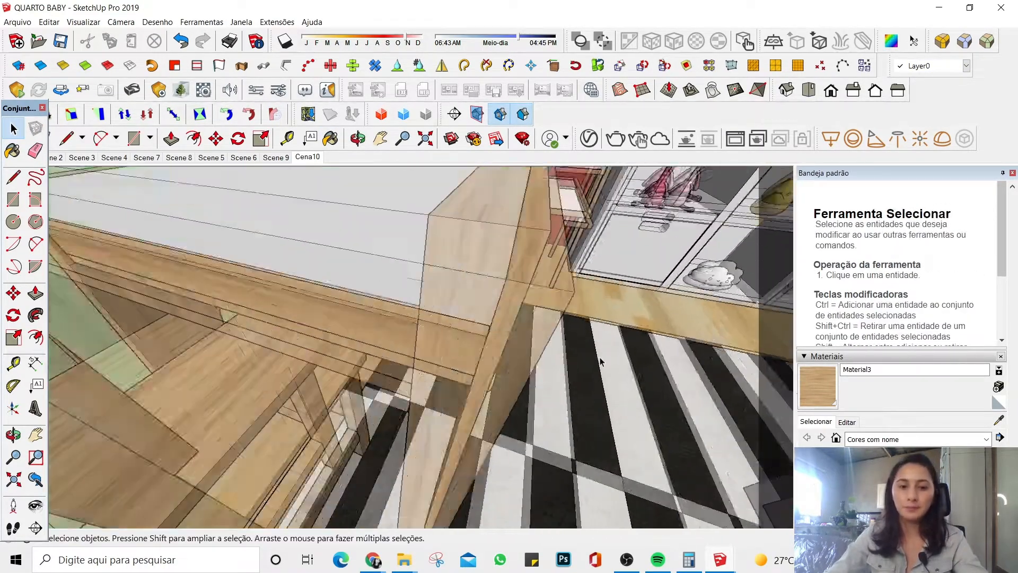
pyautogui.moveTo(600, 362)
pyautogui.mouseDown(button='middle')
pyautogui.moveTo(443, 334)
pyautogui.moveTo(371, 371)
pyautogui.moveTo(253, 383)
pyautogui.moveTo(324, 295)
pyautogui.moveTo(316, 218)
pyautogui.mouseUp(button='middle')
pyautogui.scroll(-5, 361, 377)
pyautogui.scroll(5, 345, 380)
pyautogui.press('space')
pyautogui.scroll(-3, 253, 383)
pyautogui.scroll(4, 276, 360)
pyautogui.scroll(3, 327, 286)
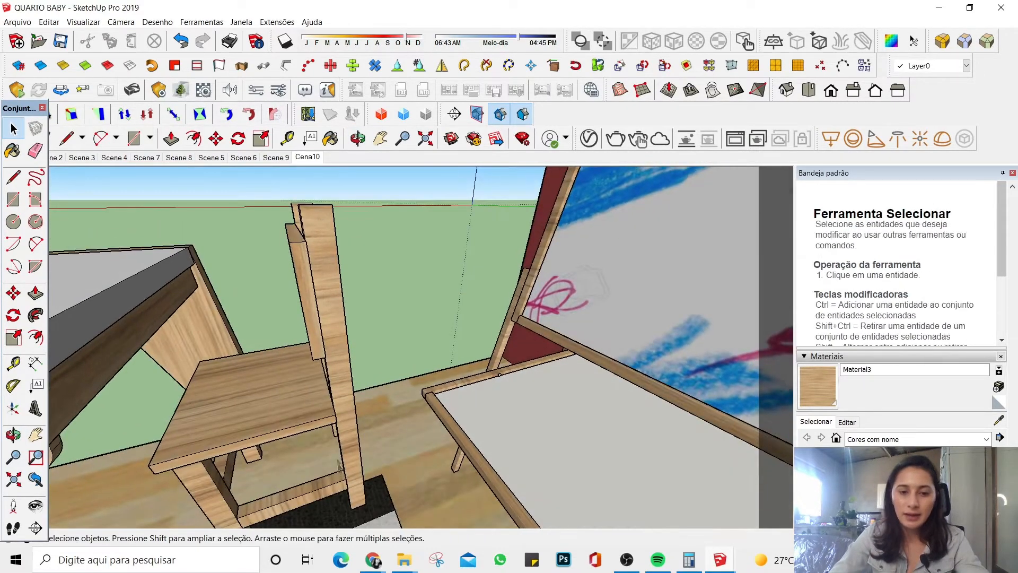
pyautogui.scroll(-4, 392, 372)
pyautogui.moveTo(393, 372); pyautogui.dragTo(383, 339, button='middle')
pyautogui.scroll(4, 386, 399)
pyautogui.scroll(-4, 386, 397)
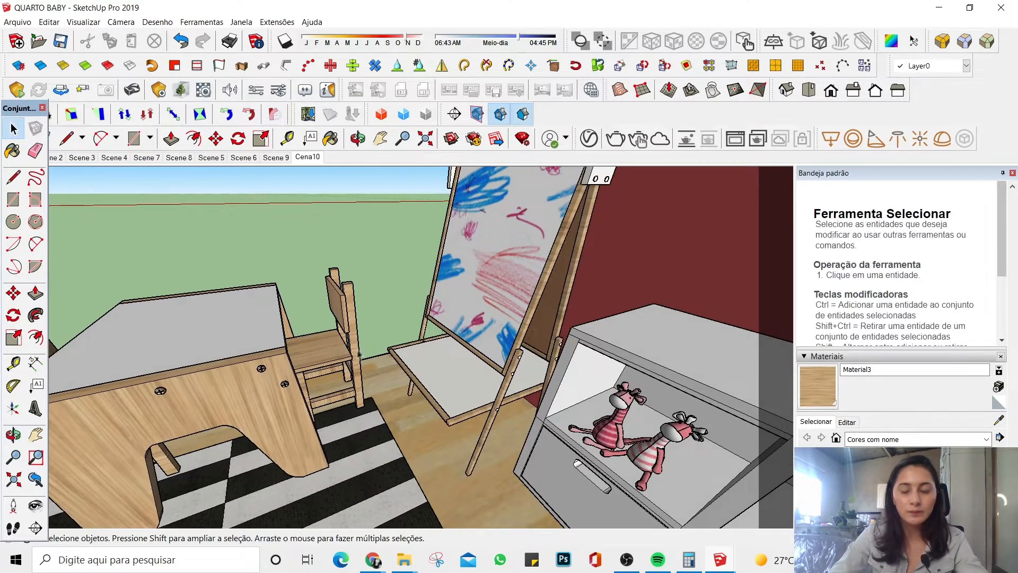
# Step: Open the table-and-chairs group for editing and inspect the grain on the table panels and both chairs
pyautogui.click(352, 363)
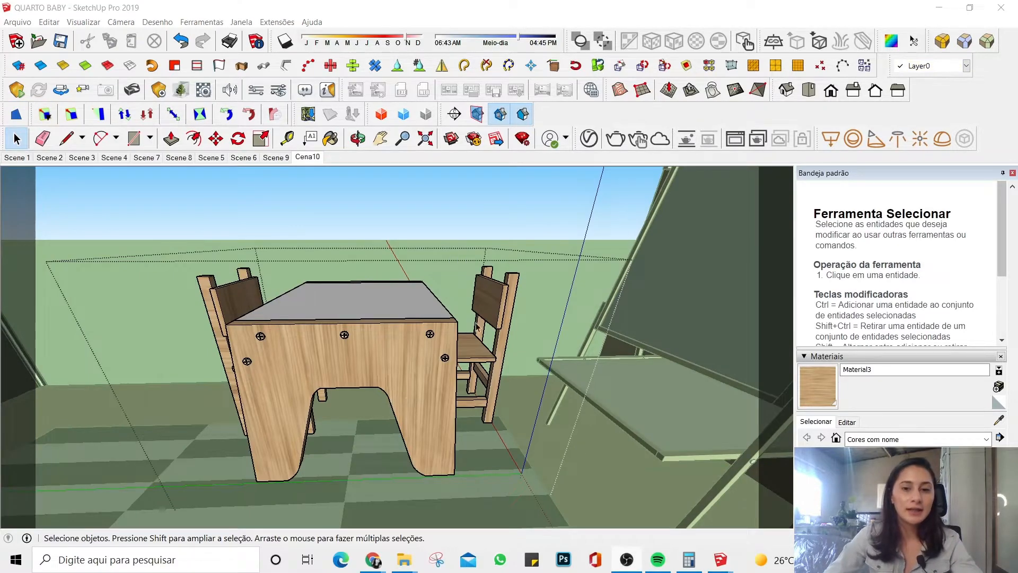
pyautogui.moveTo(386, 364); pyautogui.dragTo(381, 332, button='middle')
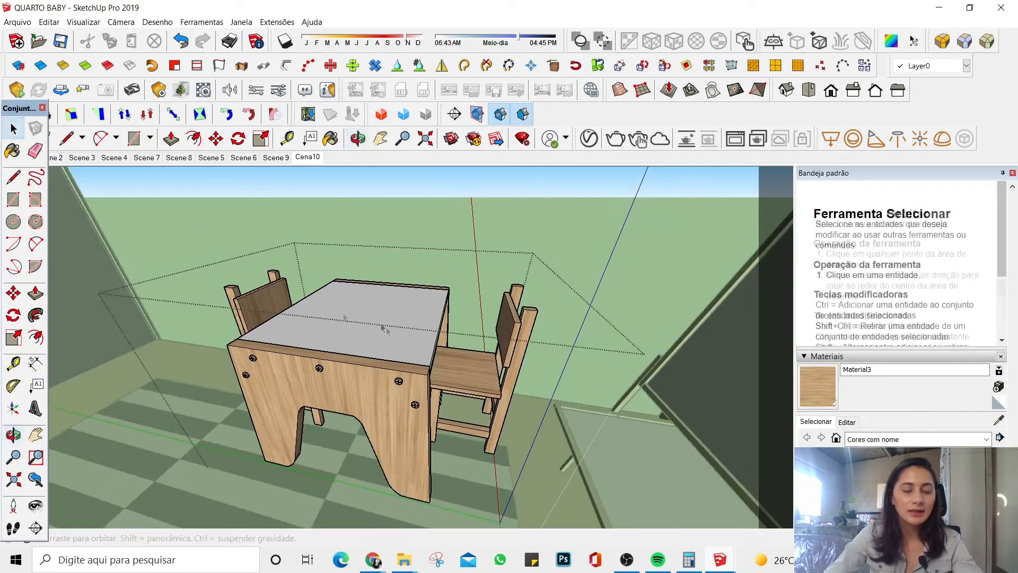
pyautogui.moveTo(255, 331); pyautogui.dragTo(493, 321, button='middle')
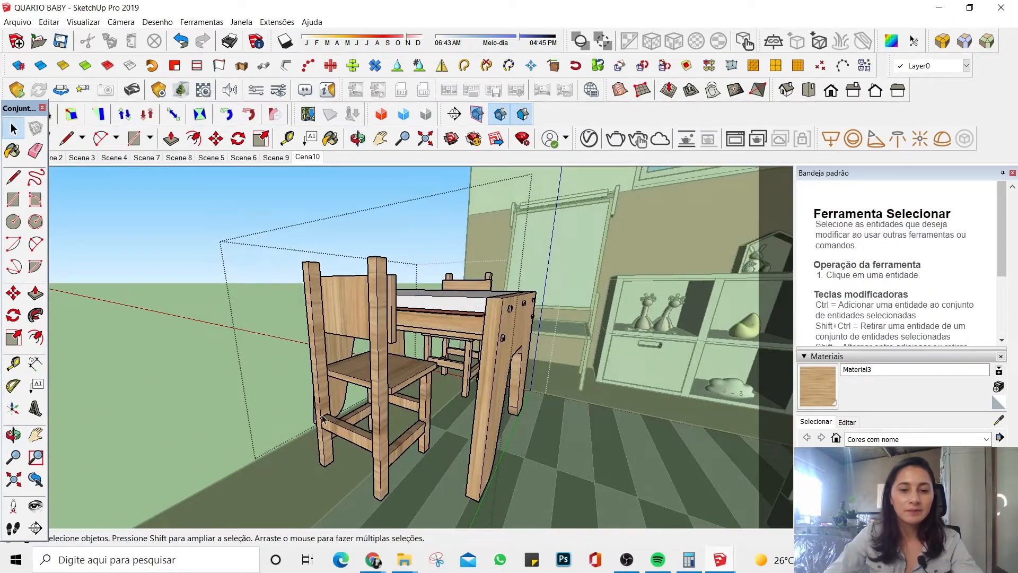
pyautogui.moveTo(484, 362); pyautogui.dragTo(243, 352, button='middle')
pyautogui.scroll(4, 305, 352)
pyautogui.scroll(-2, 307, 352)
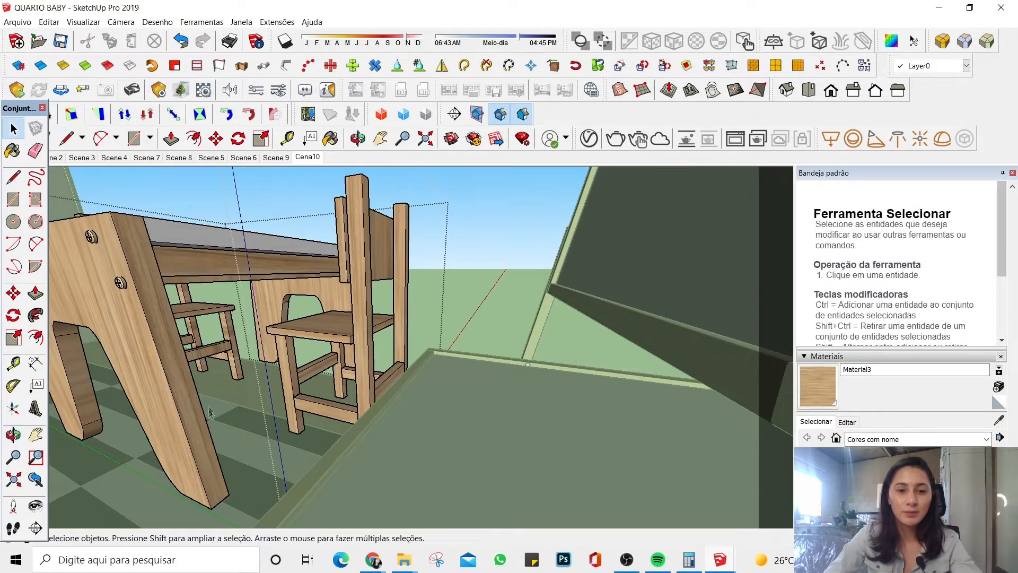
pyautogui.moveTo(210, 412); pyautogui.dragTo(491, 427, button='middle')
pyautogui.scroll(-3, 604, 430)
pyautogui.scroll(-3, 588, 402)
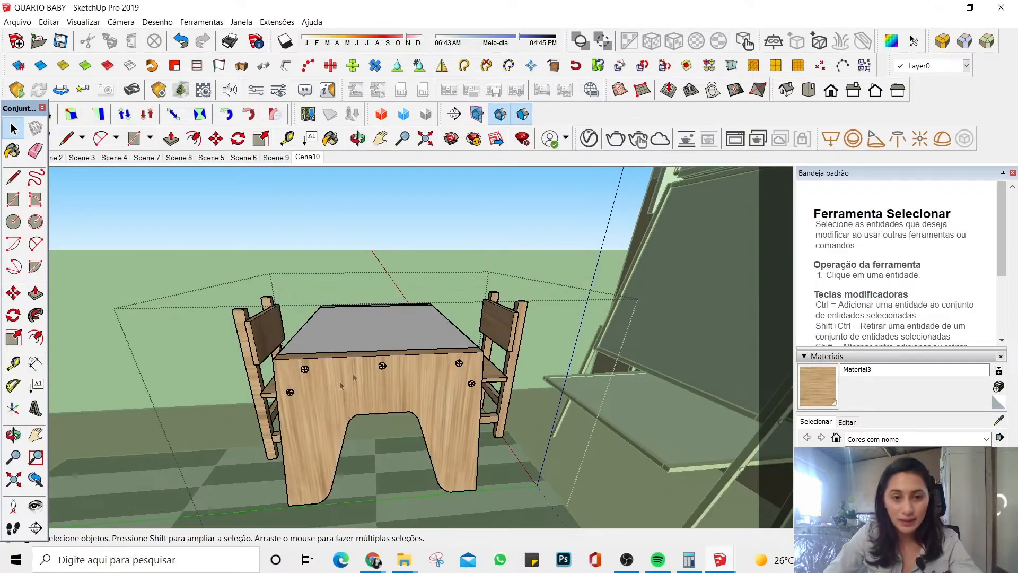
pyautogui.moveTo(354, 378); pyautogui.dragTo(377, 386, button='middle')
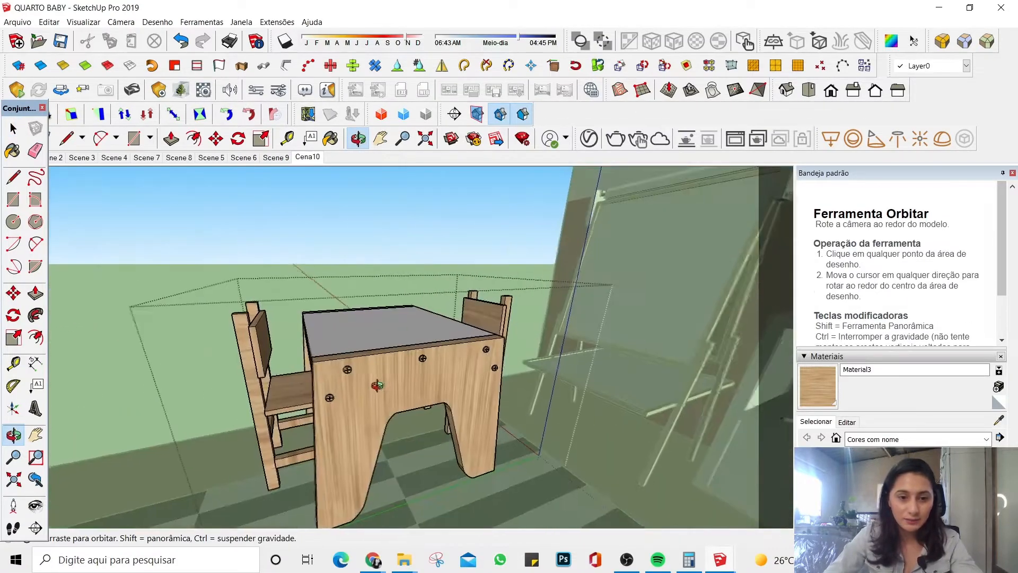
# Step: Copy the chair nearest the easel to the opposite side of the table
pyautogui.scroll(-3, 469, 318)
pyautogui.moveTo(471, 318); pyautogui.dragTo(506, 342, button='middle')
pyautogui.scroll(4, 568, 326)
pyautogui.click(467, 330)
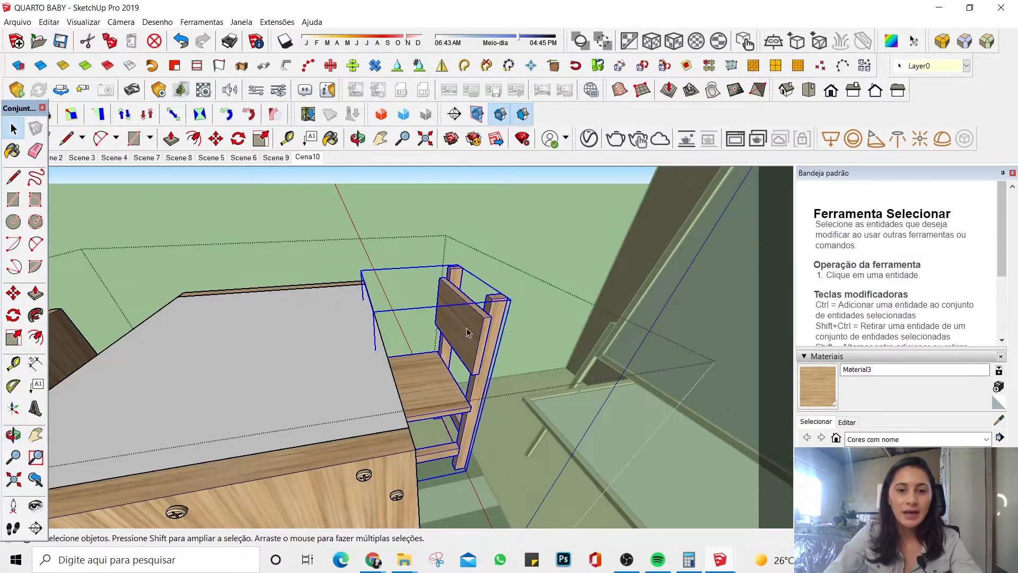
pyautogui.scroll(-5, 579, 349)
pyautogui.scroll(4, 519, 312)
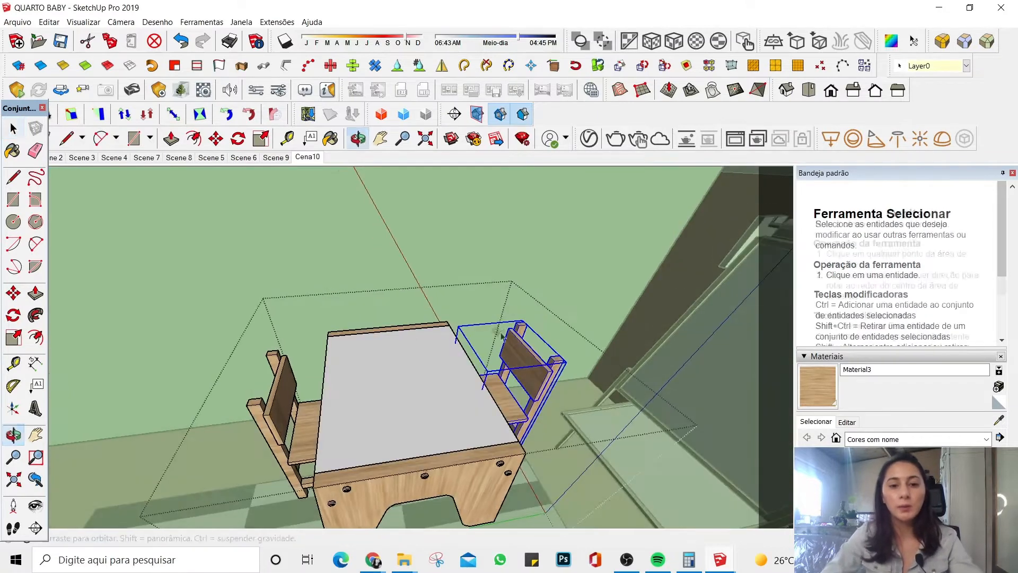
pyautogui.press('m')
pyautogui.scroll(-5, 531, 406)
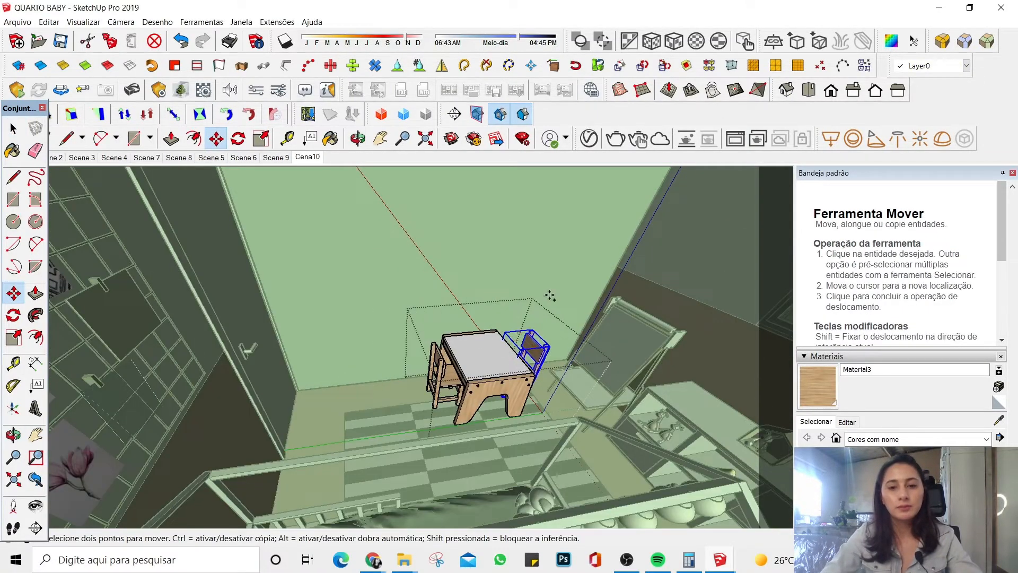
pyautogui.press('ctrl')
pyautogui.click(554, 291)
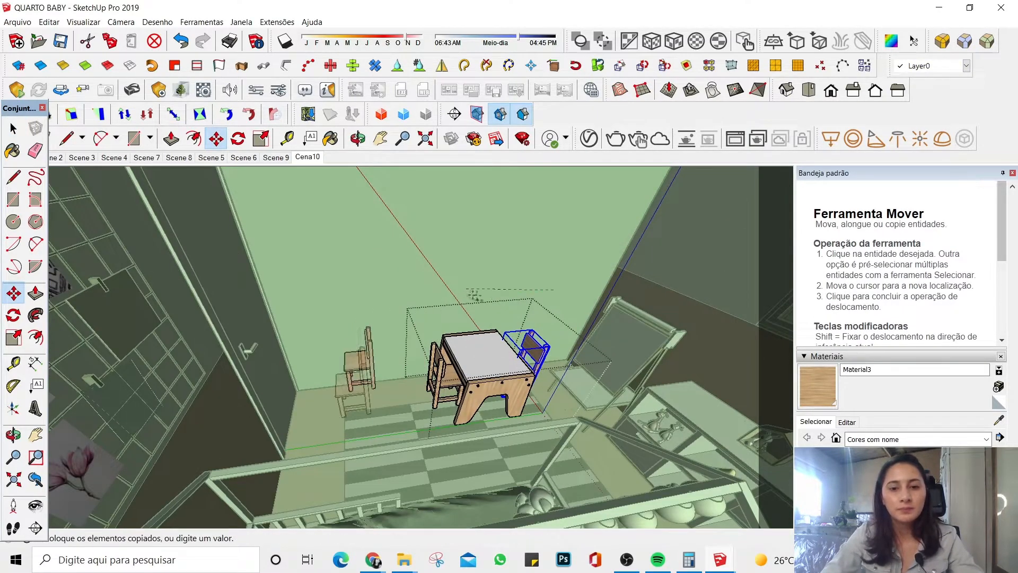
pyautogui.click(496, 298)
# Step: Move the copied chair up against the existing chair on that side, matching its back leg position
pyautogui.scroll(3, 444, 366)
pyautogui.moveTo(436, 389); pyautogui.dragTo(419, 421, button='middle')
pyautogui.scroll(5, 417, 421)
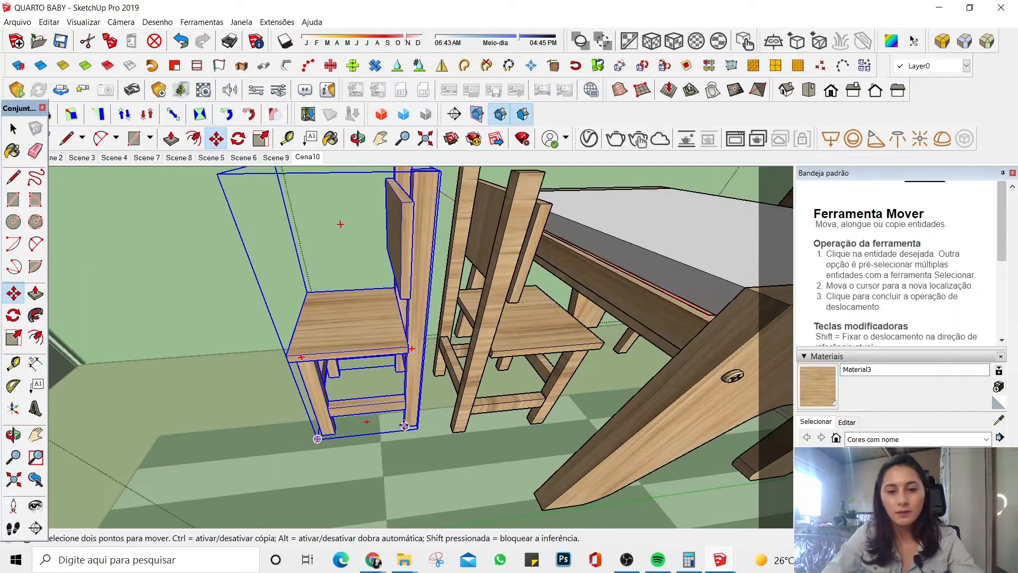
pyautogui.click(417, 422)
pyautogui.moveTo(446, 422); pyautogui.dragTo(448, 423)
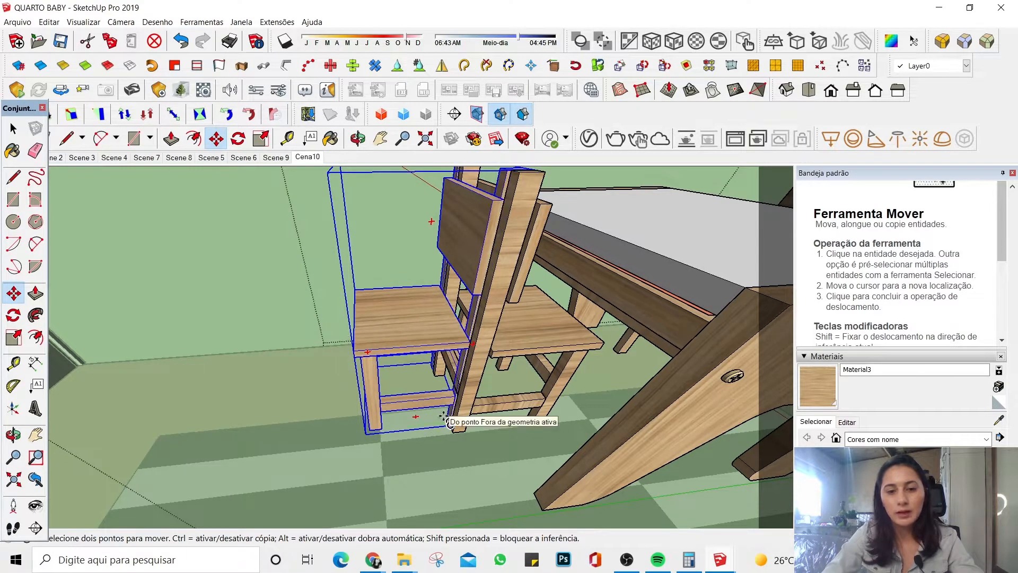
pyautogui.scroll(-5, 445, 419)
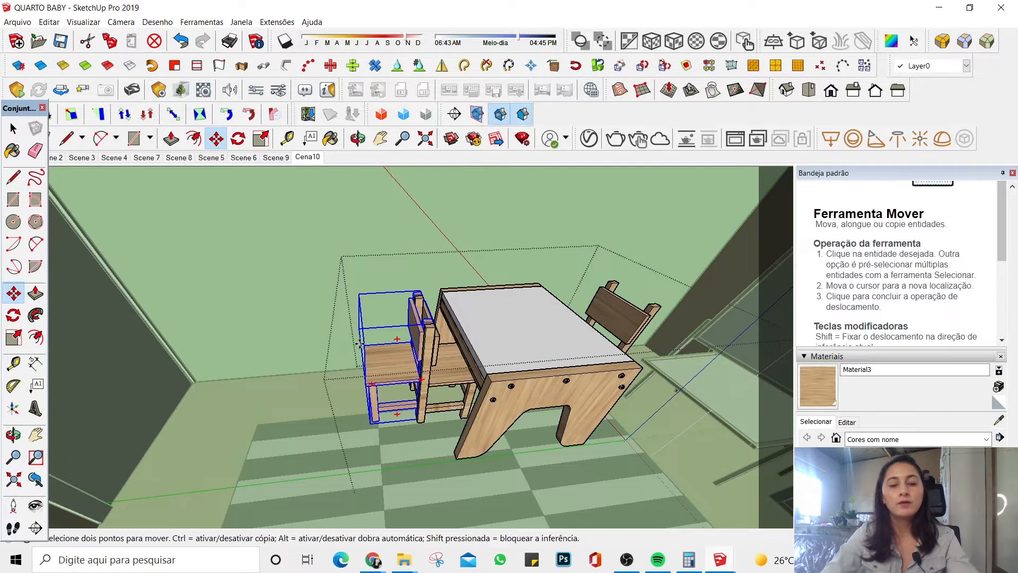
# Step: Mirror the copied chair along the red axis with the Scale tool so it faces the table
pyautogui.press('e')
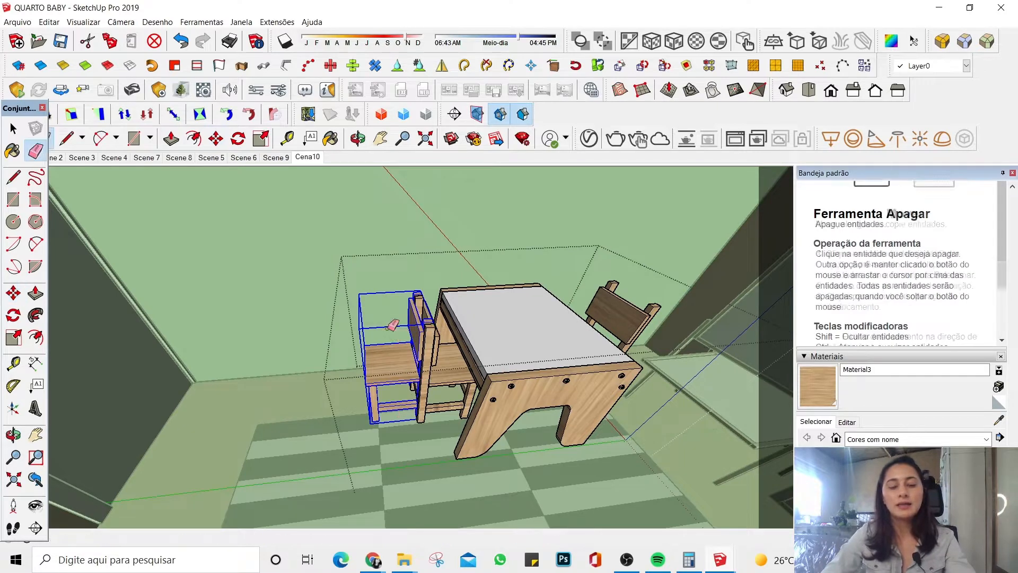
pyautogui.press('s')
pyautogui.moveTo(388, 361); pyautogui.dragTo(375, 366, button='middle')
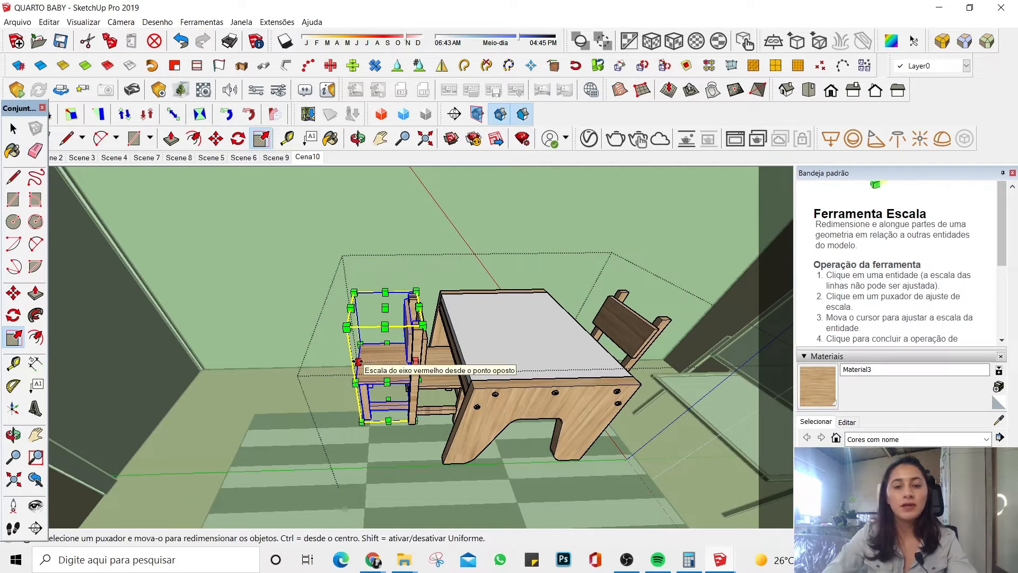
pyautogui.moveTo(359, 362); pyautogui.dragTo(481, 359)
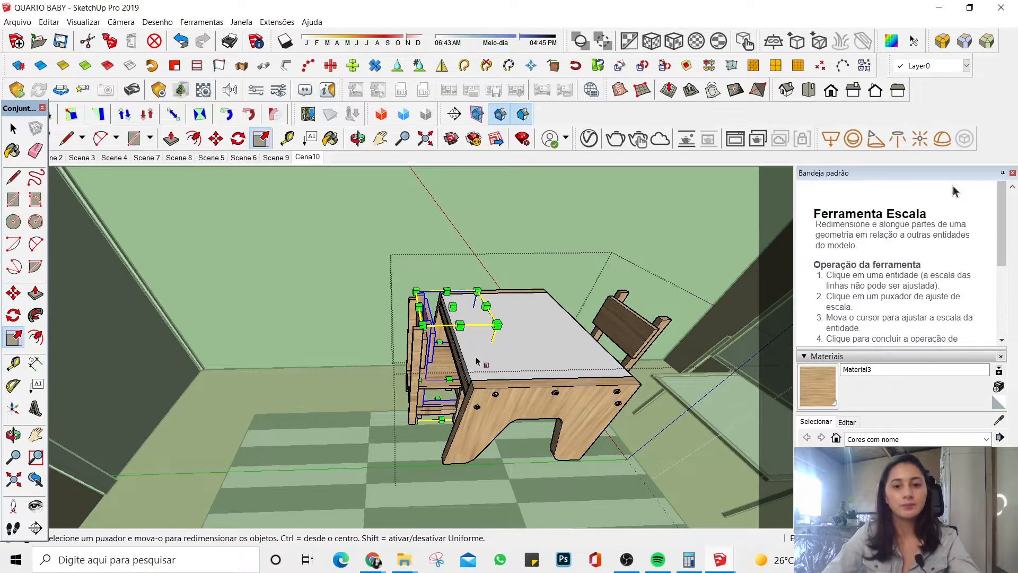
pyautogui.press('space')
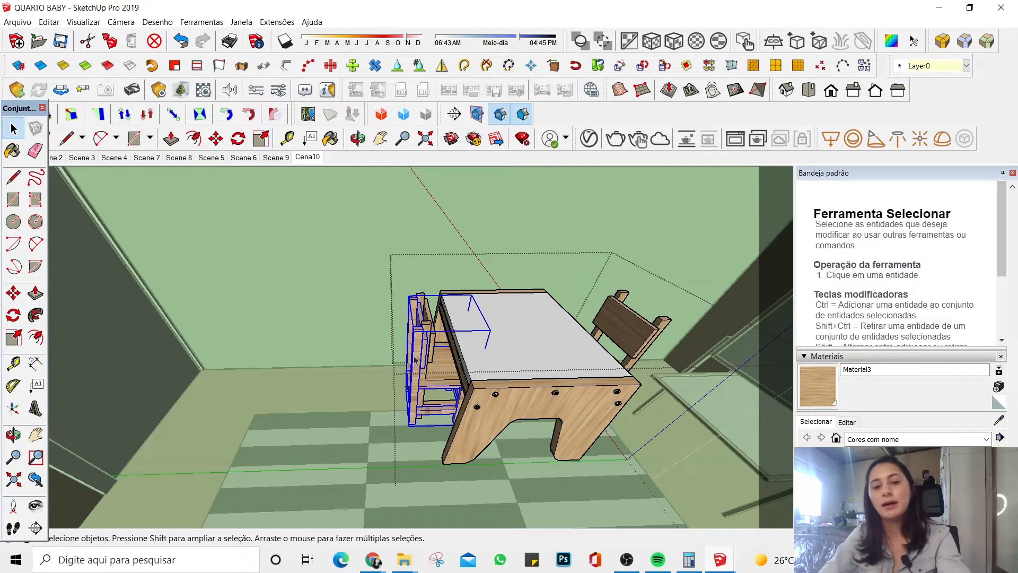
# Step: Check the mirrored chair's leg position and seat at the table, and close the table-and-chairs group
pyautogui.scroll(3, 414, 359)
pyautogui.scroll(5, 420, 358)
pyautogui.press('m')
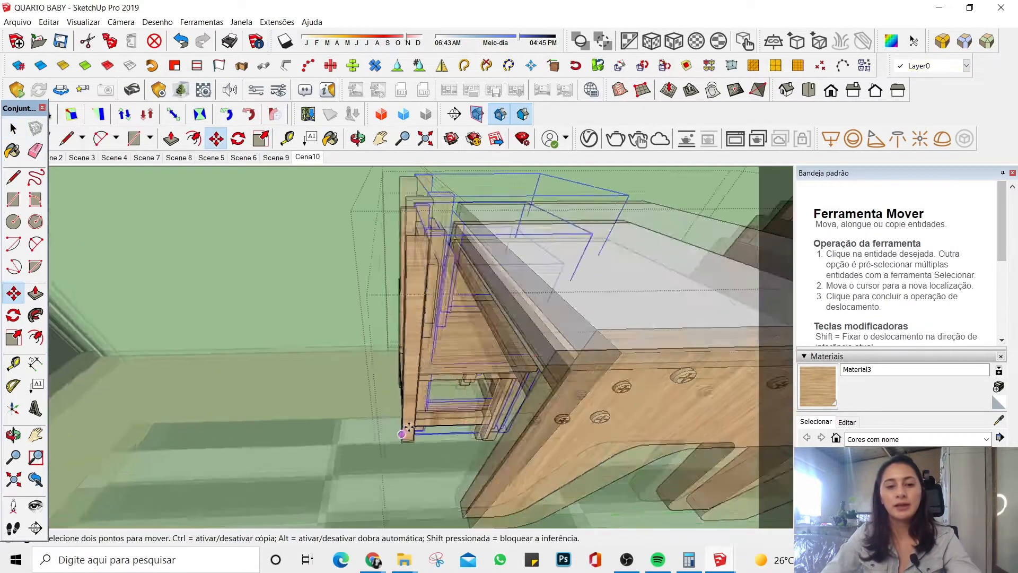
pyautogui.scroll(-3, 435, 426)
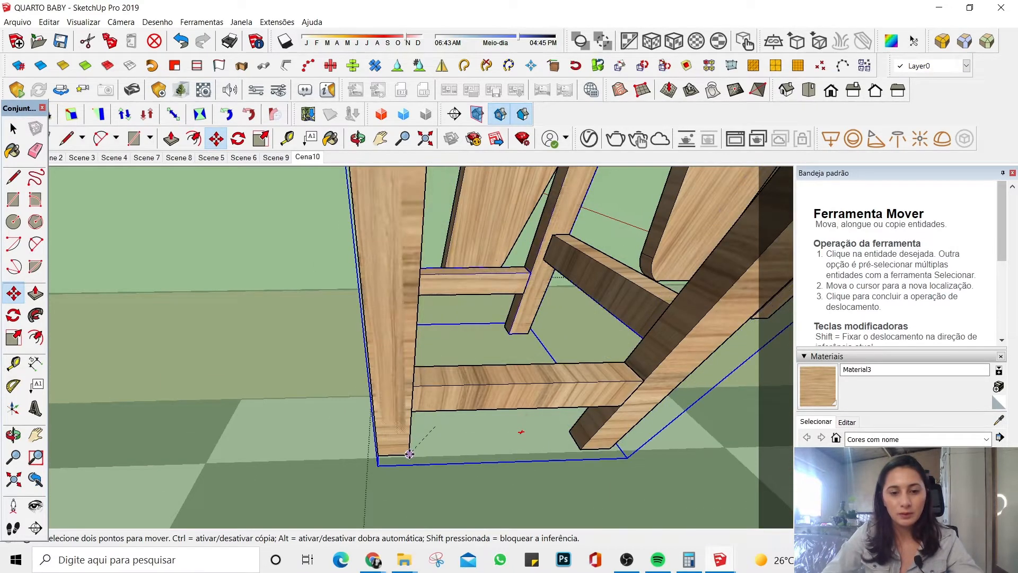
pyautogui.press('space')
pyautogui.scroll(-4, 446, 317)
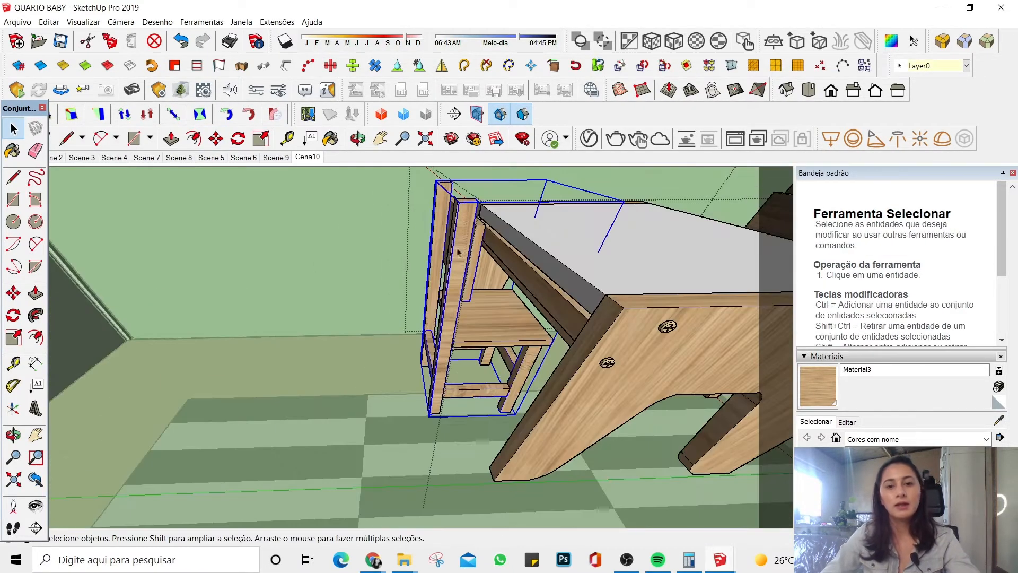
pyautogui.press('Escape')
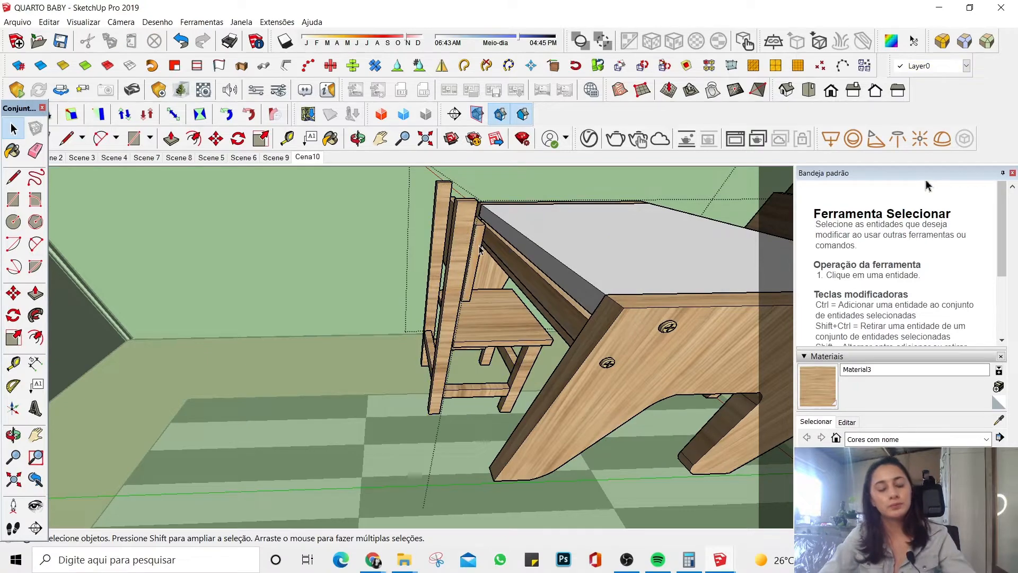
pyautogui.click(490, 329)
pyautogui.press('Escape')
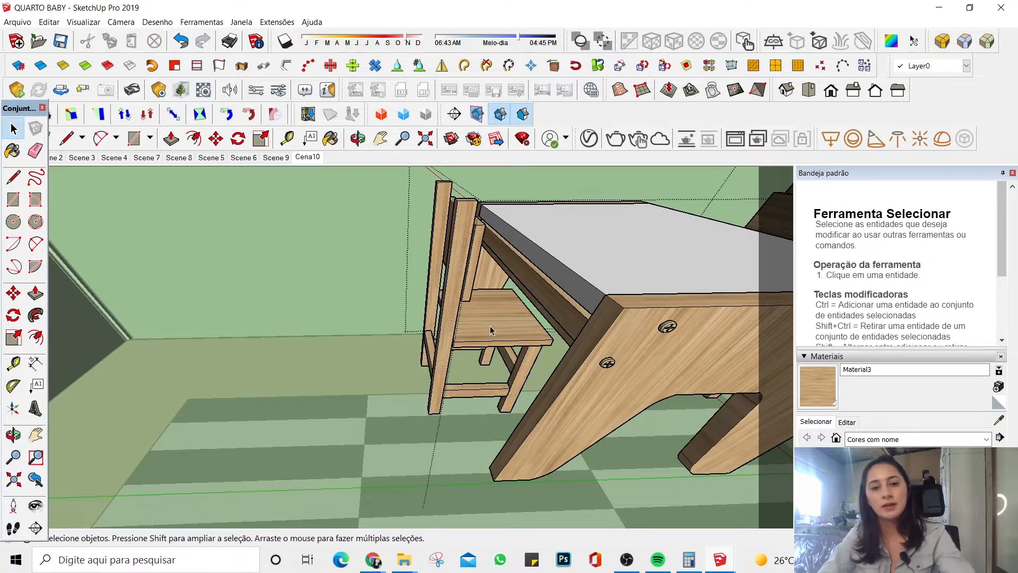
pyautogui.scroll(-10, 336, 320)
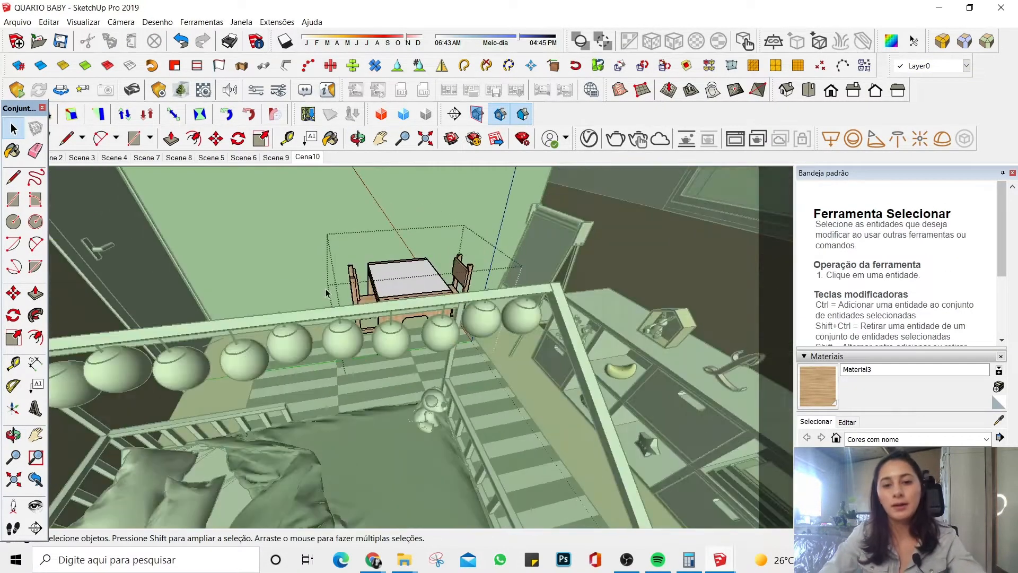
pyautogui.click(327, 293)
# Step: Sample the wood material from the chair nearest the easel
pyautogui.scroll(8, 456, 261)
pyautogui.scroll(-6, 457, 278)
pyautogui.moveTo(459, 276); pyautogui.dragTo(468, 341, button='middle')
pyautogui.scroll(6, 304, 316)
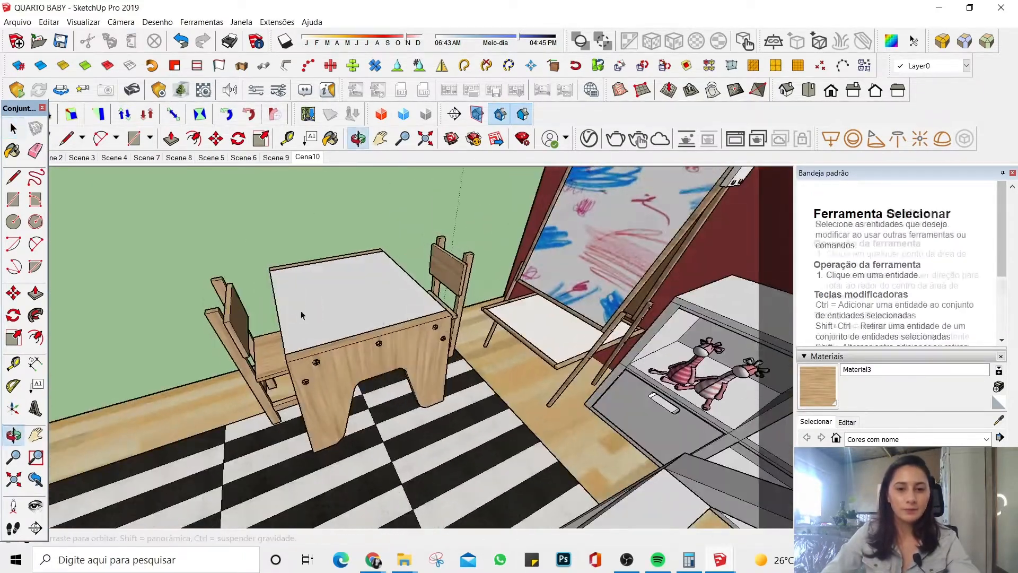
pyautogui.scroll(-5, 497, 448)
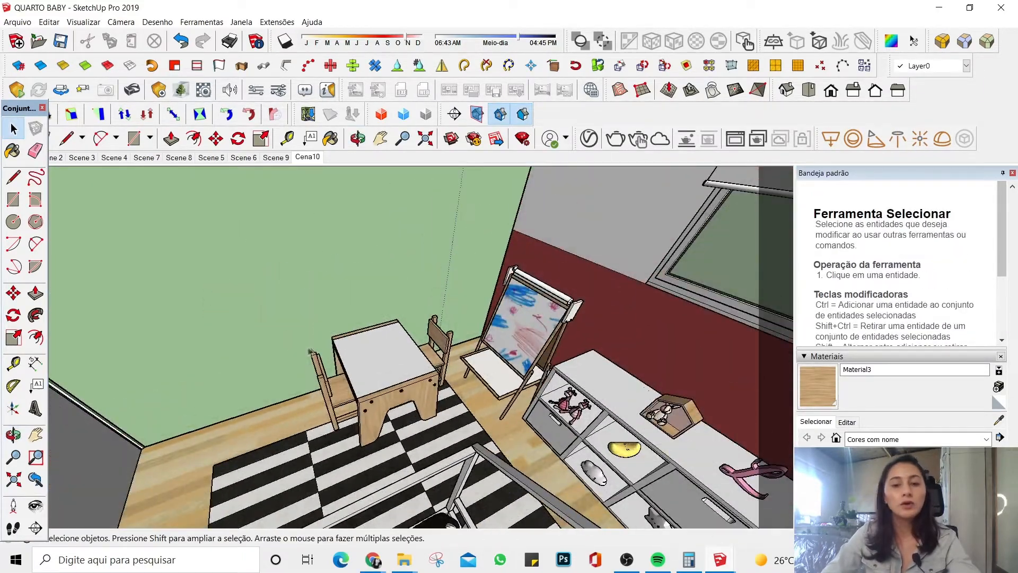
pyautogui.moveTo(497, 448); pyautogui.dragTo(594, 265, button='middle')
pyautogui.scroll(6, 465, 256)
pyautogui.scroll(4, 510, 295)
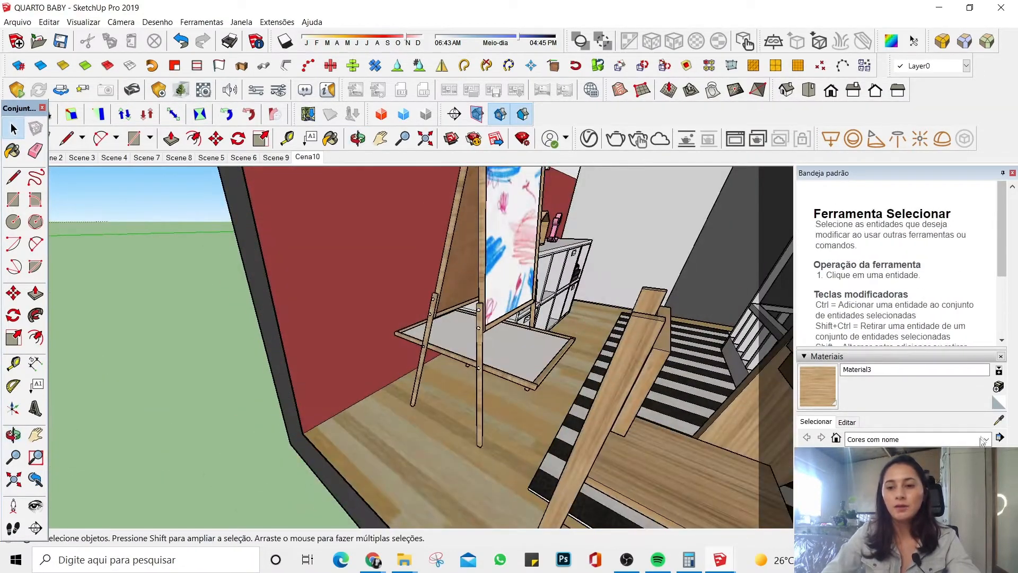
pyautogui.click(999, 420)
pyautogui.click(589, 434)
pyautogui.press('space')
pyautogui.scroll(-1, 415, 321)
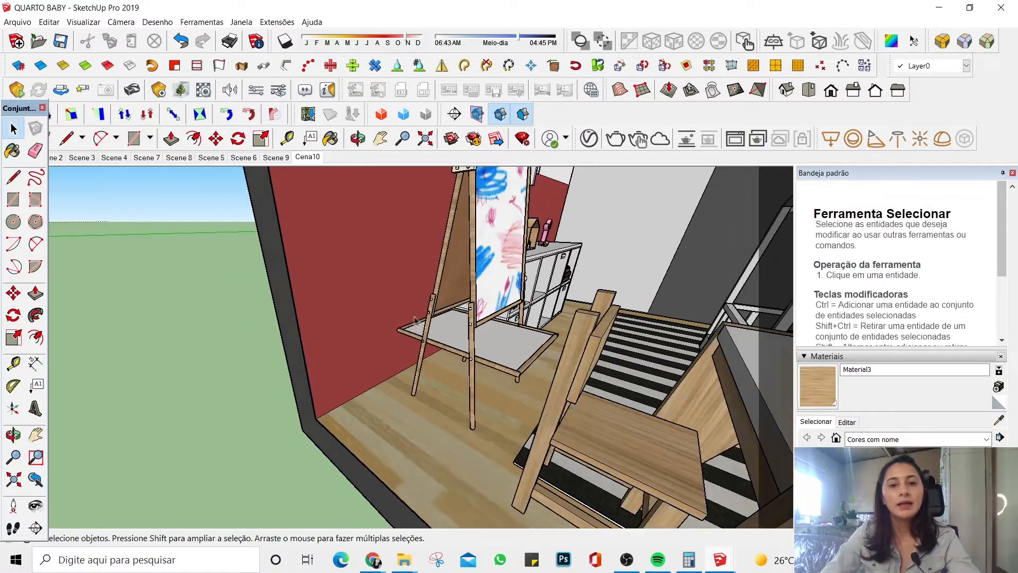
# Step: Open the easel down to its front frame post, select all the post's geometry and toggle the display of hidden geometry
pyautogui.scroll(6, 414, 320)
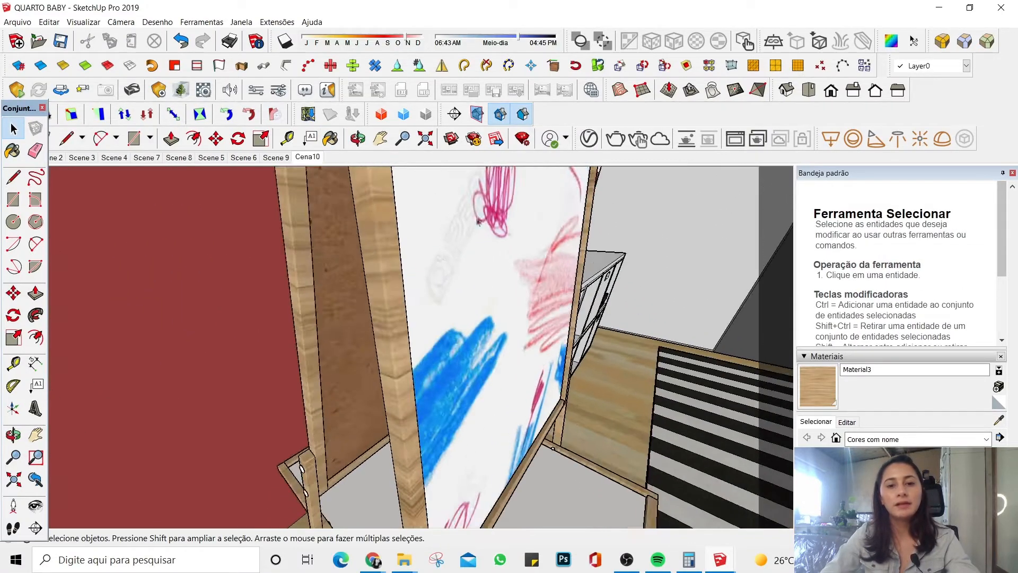
pyautogui.moveTo(479, 222); pyautogui.dragTo(388, 259, button='middle')
pyautogui.doubleClick(369, 253)
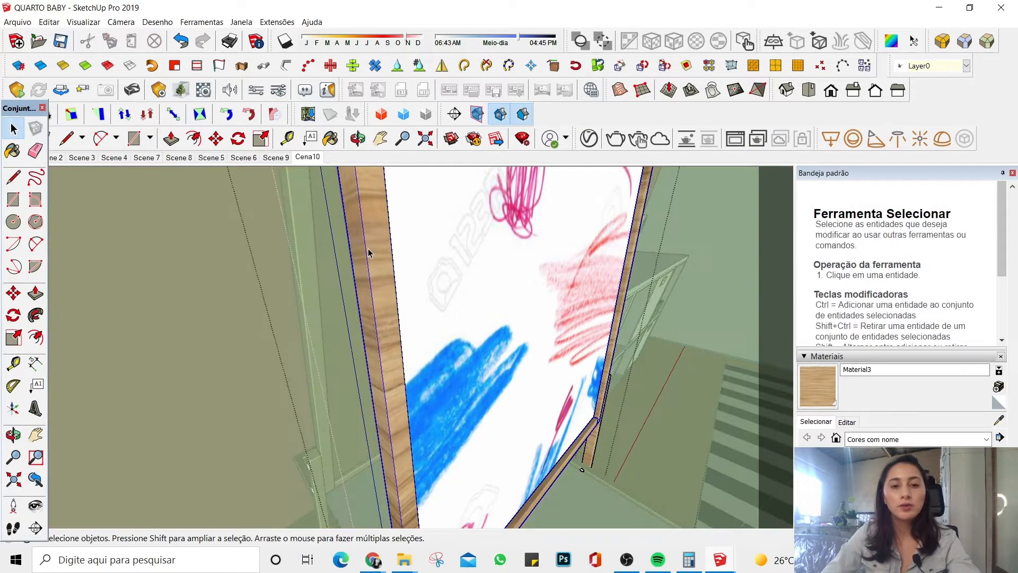
pyautogui.doubleClick(381, 247)
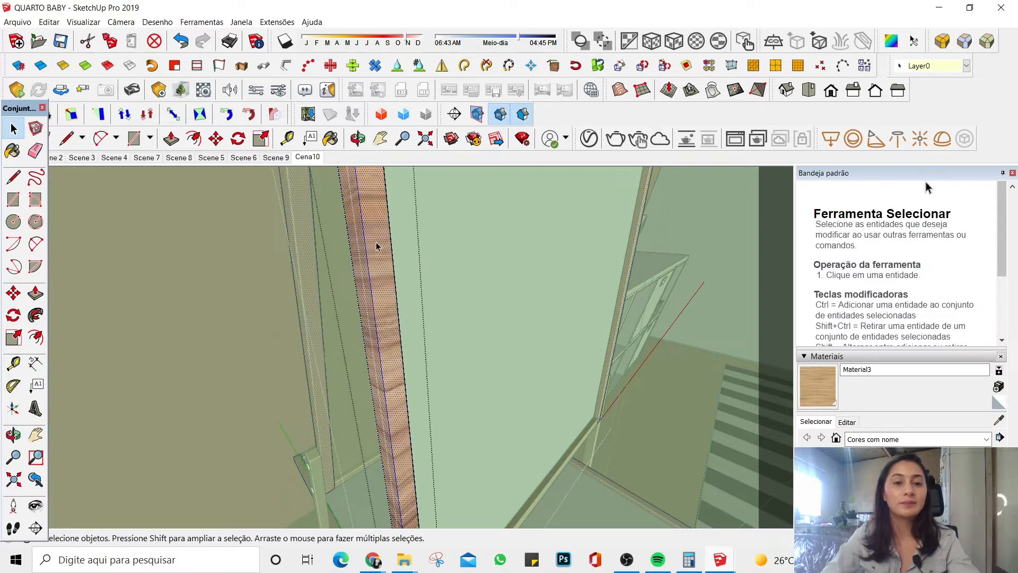
pyautogui.tripleClick(377, 245)
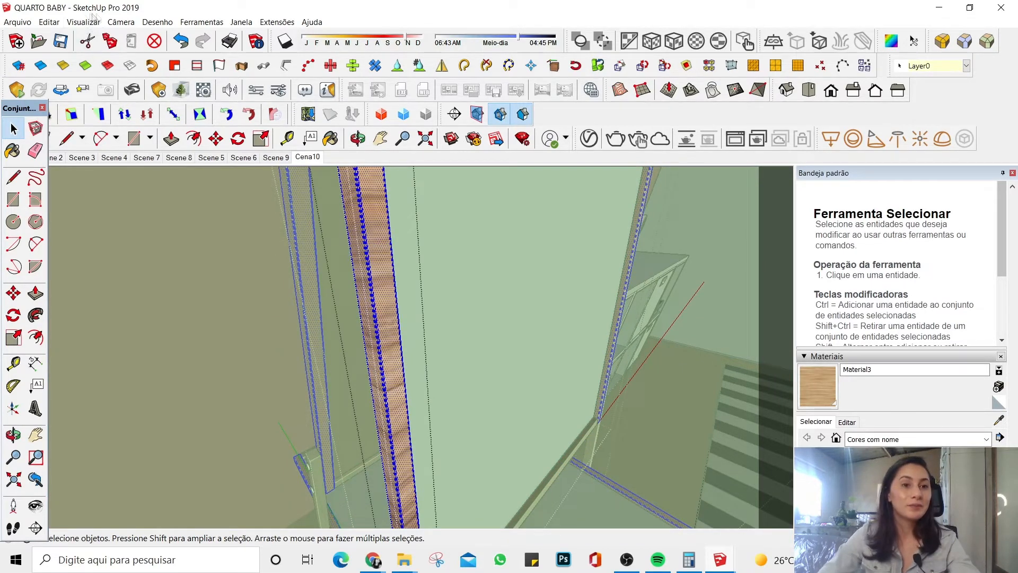
pyautogui.click(83, 24)
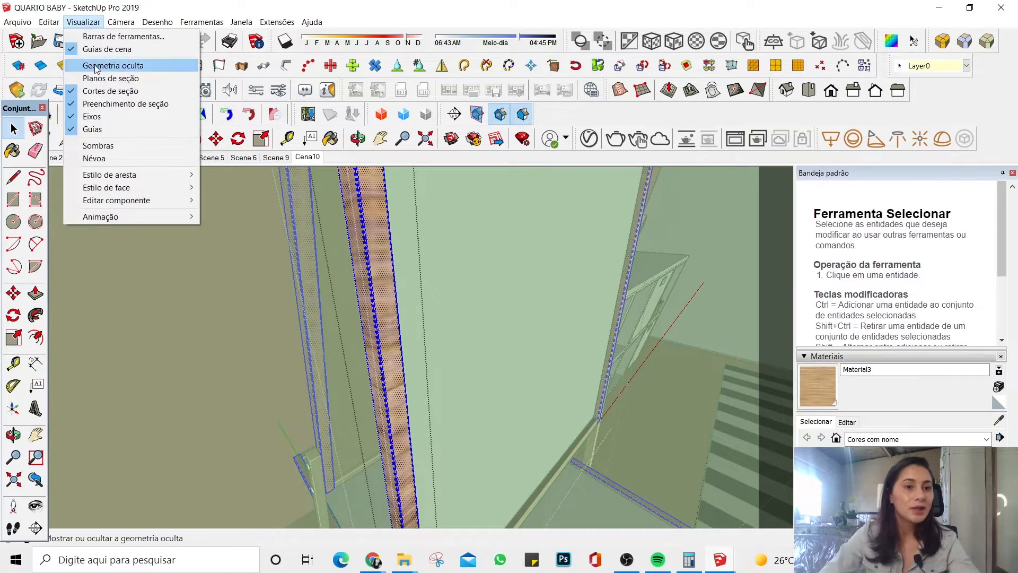
pyautogui.click(96, 69)
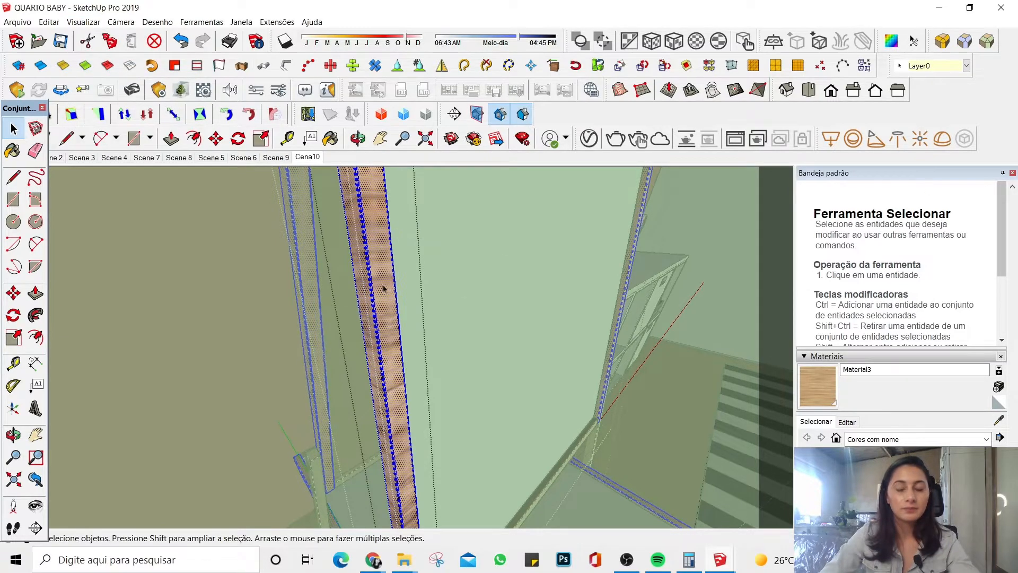
# Step: Paint the selected faces of the easel's front post with the Material3 wood
pyautogui.scroll(3, 383, 288)
pyautogui.press('b')
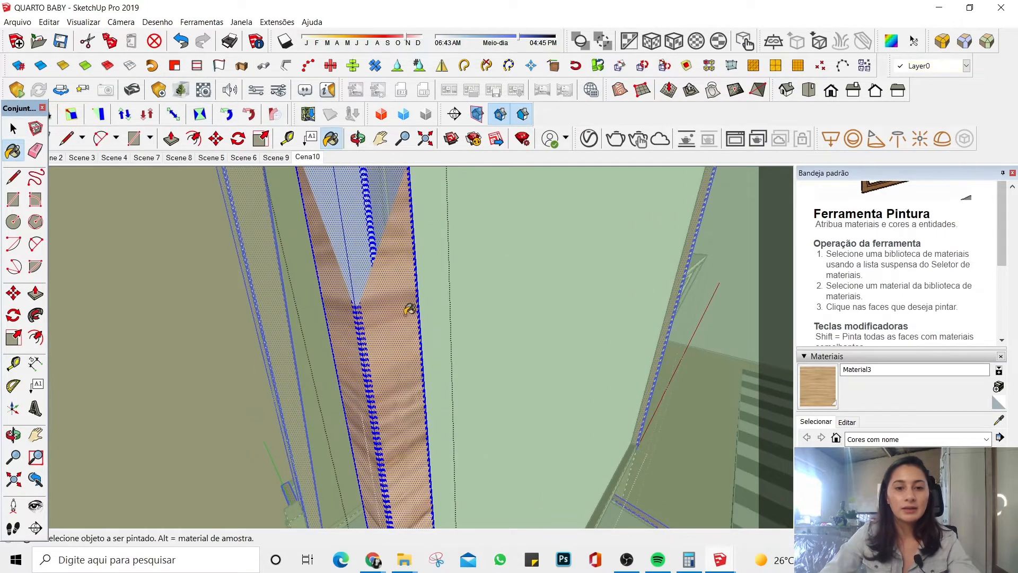
pyautogui.scroll(-1, 409, 310)
pyautogui.click(389, 292)
pyautogui.scroll(-1, 389, 292)
pyautogui.press('space')
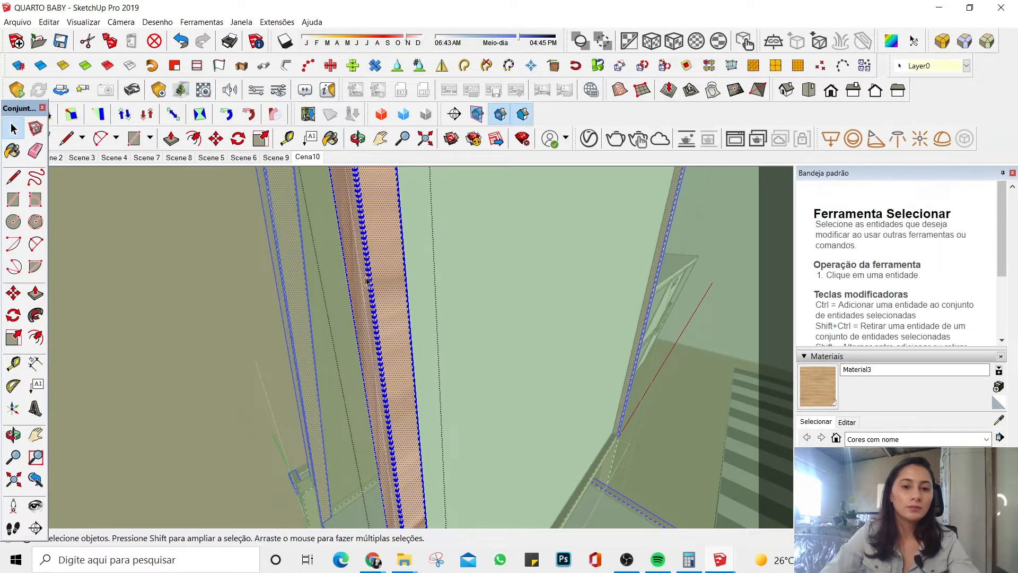
# Step: Turn off the Projected texture option on the easel post's front face
pyautogui.scroll(2, 366, 282)
pyautogui.rightClick(404, 270)
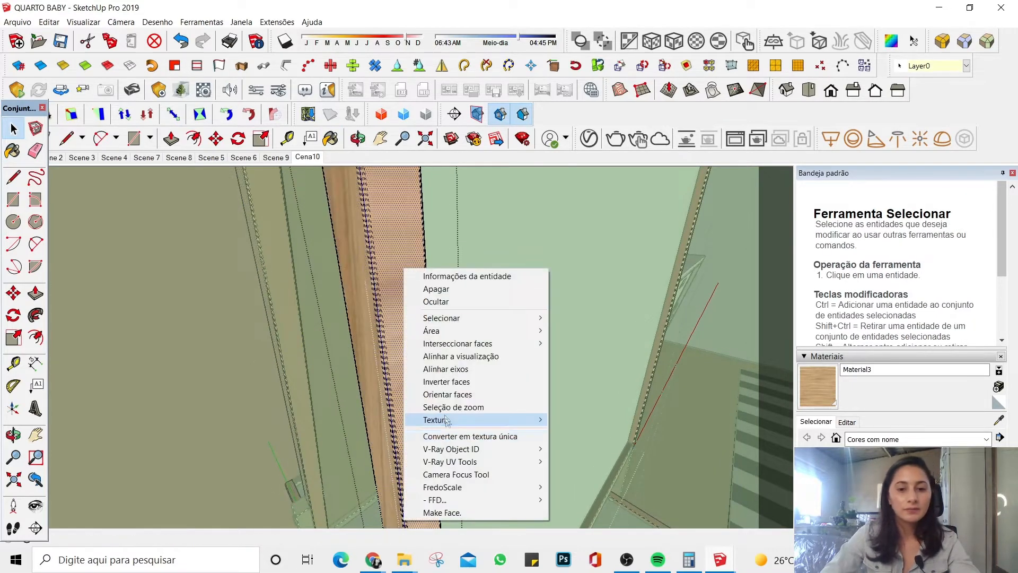
pyautogui.moveTo(447, 420)
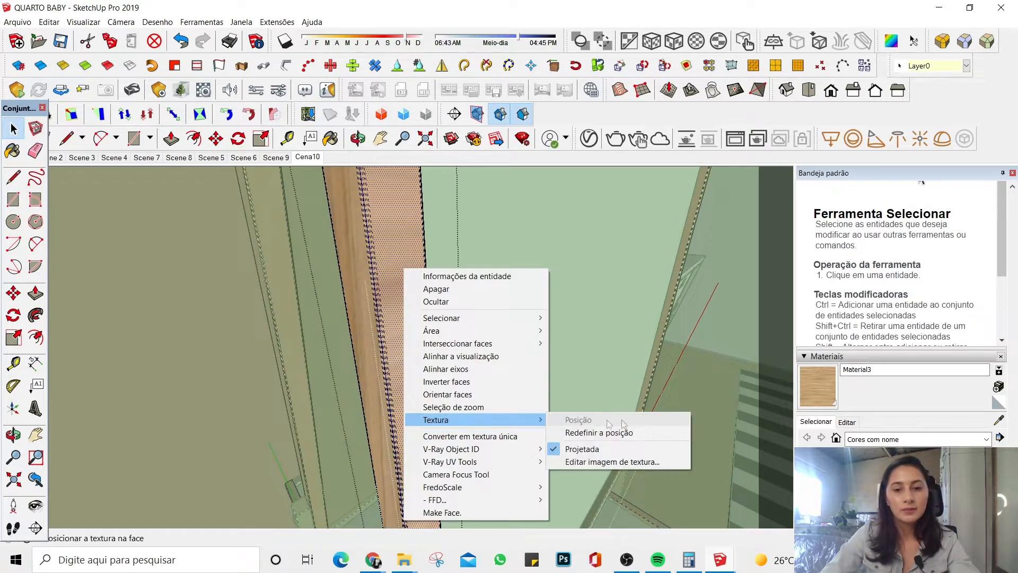
pyautogui.click(621, 448)
# Step: Leave the easel post to view the repainted frame, and reopen the same post for editing
pyautogui.scroll(-9, 530, 307)
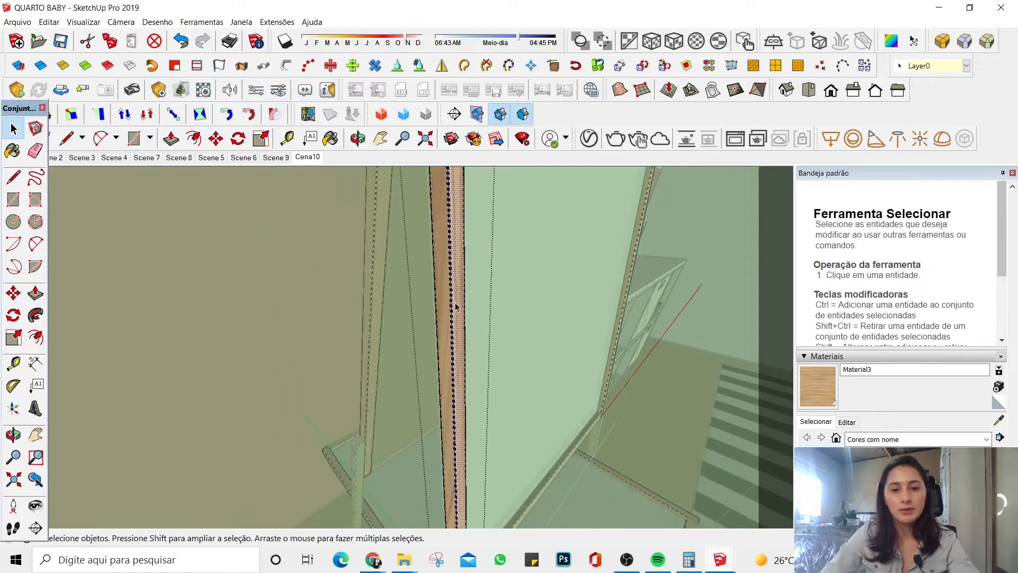
pyautogui.click(460, 303)
pyautogui.scroll(8, 460, 304)
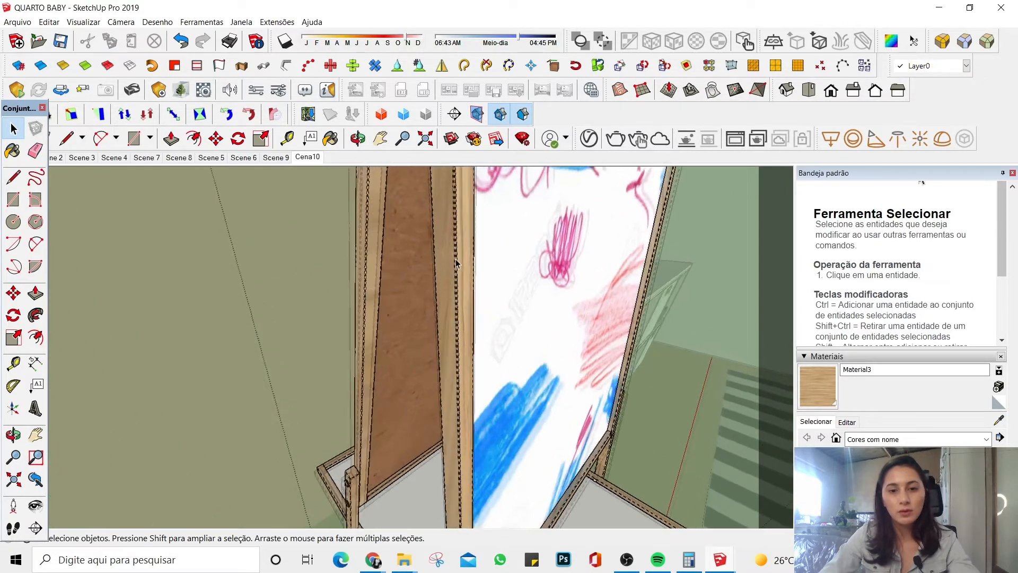
pyautogui.doubleClick(453, 260)
pyautogui.click(453, 260)
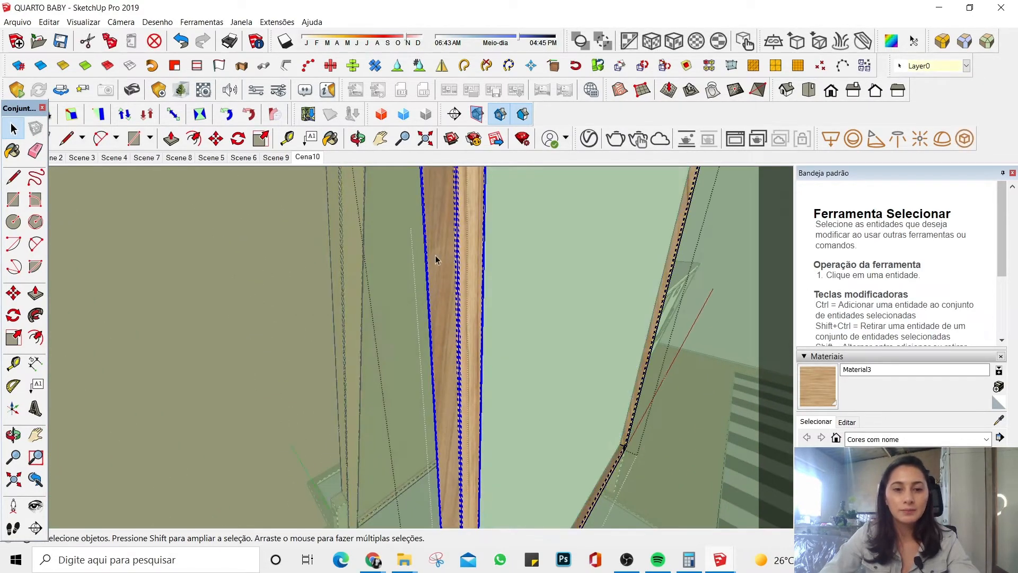
pyautogui.doubleClick(436, 259)
# Step: Reposition the wood texture on the post's side face, rotating it slightly to follow the post's length, and close the easel groups
pyautogui.click(446, 213)
pyautogui.rightClick(446, 214)
pyautogui.moveTo(522, 364)
pyautogui.click(671, 364)
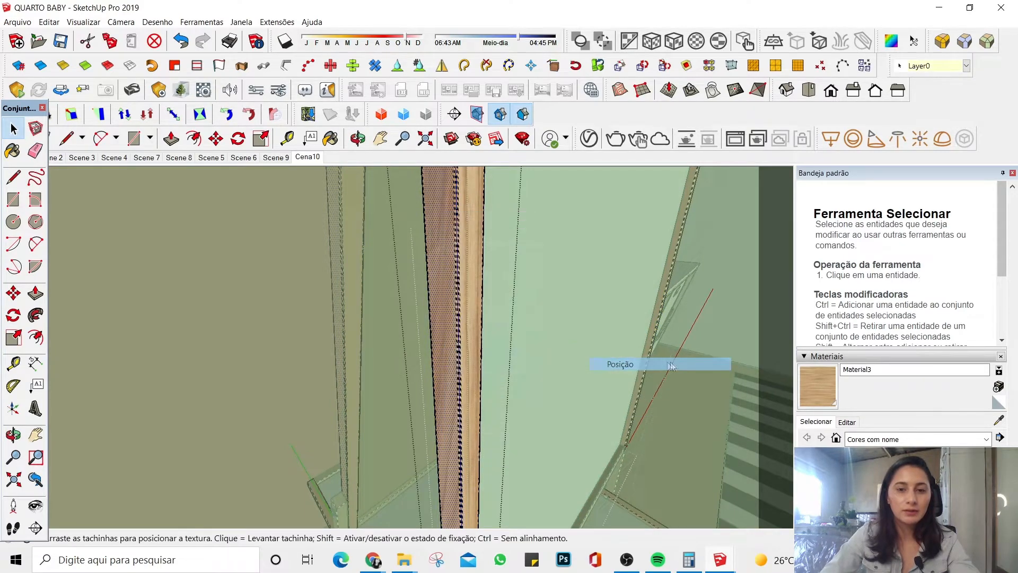
pyautogui.scroll(-5, 360, 233)
pyautogui.moveTo(360, 233); pyautogui.dragTo(717, 246, button='middle')
pyautogui.scroll(-4, 509, 281)
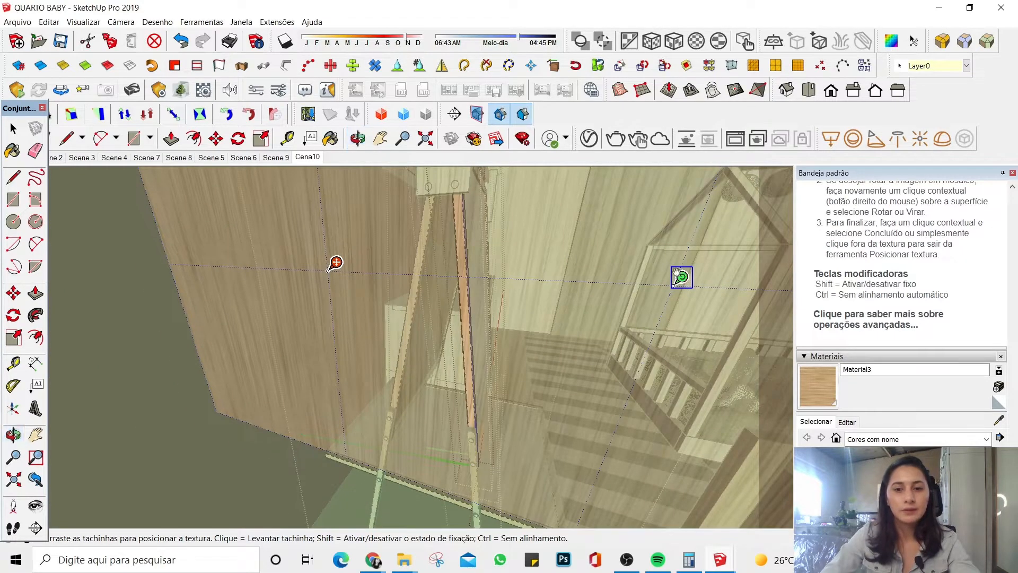
pyautogui.moveTo(678, 272)
pyautogui.mouseDown()
pyautogui.moveTo(687, 254)
pyautogui.moveTo(653, 217)
pyautogui.mouseUp()
pyautogui.press('Return')
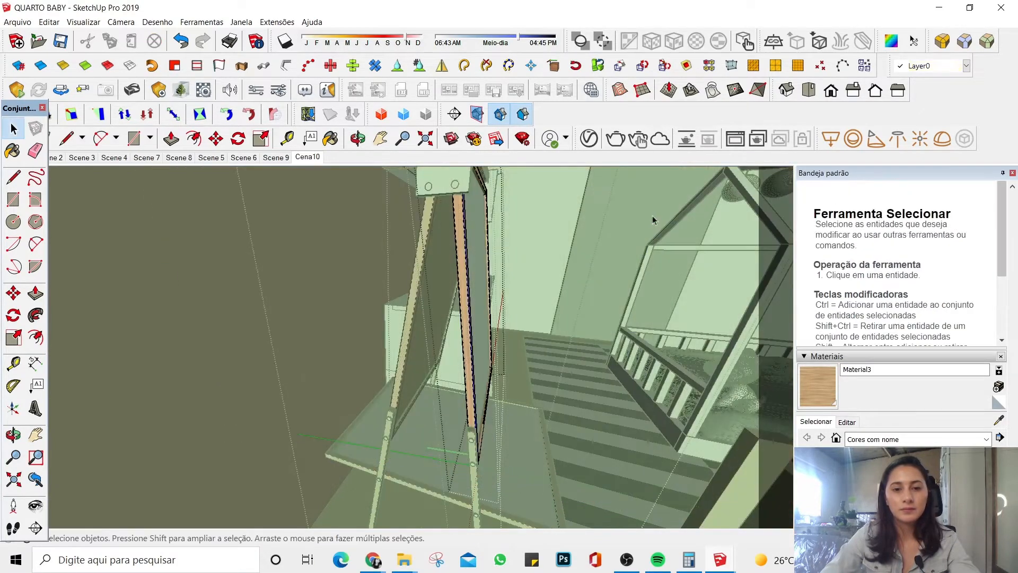
pyautogui.press('Escape')
pyautogui.press('Escape')
pyautogui.press('Escape')
# Step: Open the easel post from the rear for editing and check the texture options of its shaded face
pyautogui.scroll(3, 450, 254)
pyautogui.moveTo(460, 265)
pyautogui.mouseDown(button='middle')
pyautogui.moveTo(414, 275)
pyautogui.moveTo(485, 274)
pyautogui.moveTo(638, 296)
pyautogui.moveTo(664, 276)
pyautogui.mouseUp(button='middle')
pyautogui.scroll(4, 415, 279)
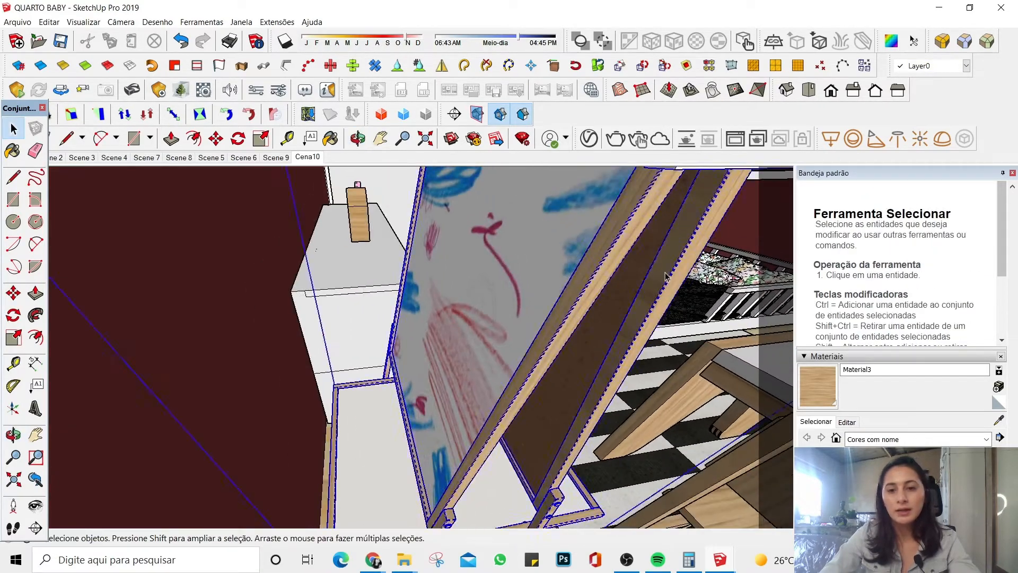
pyautogui.doubleClick(665, 276)
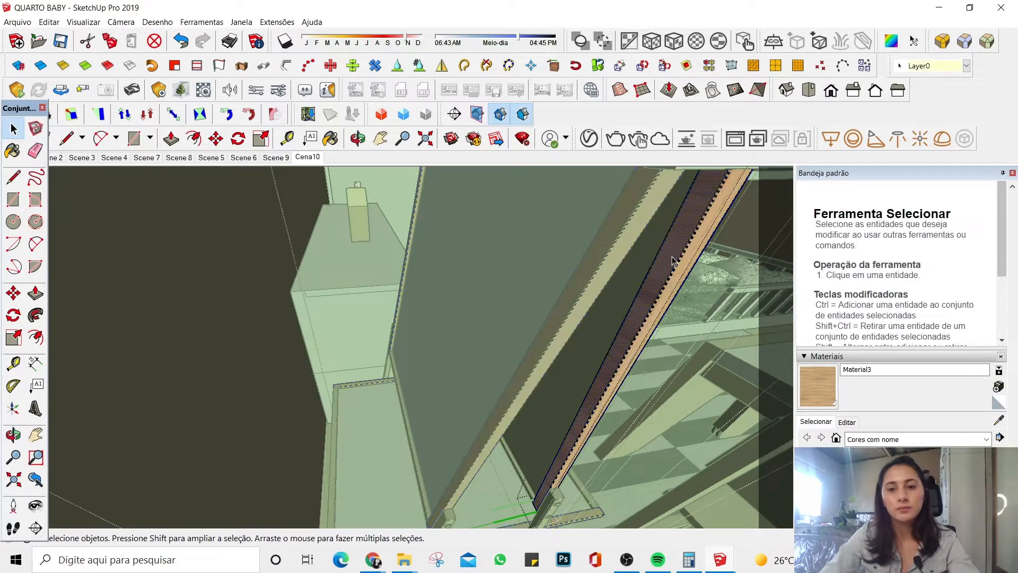
pyautogui.rightClick(672, 260)
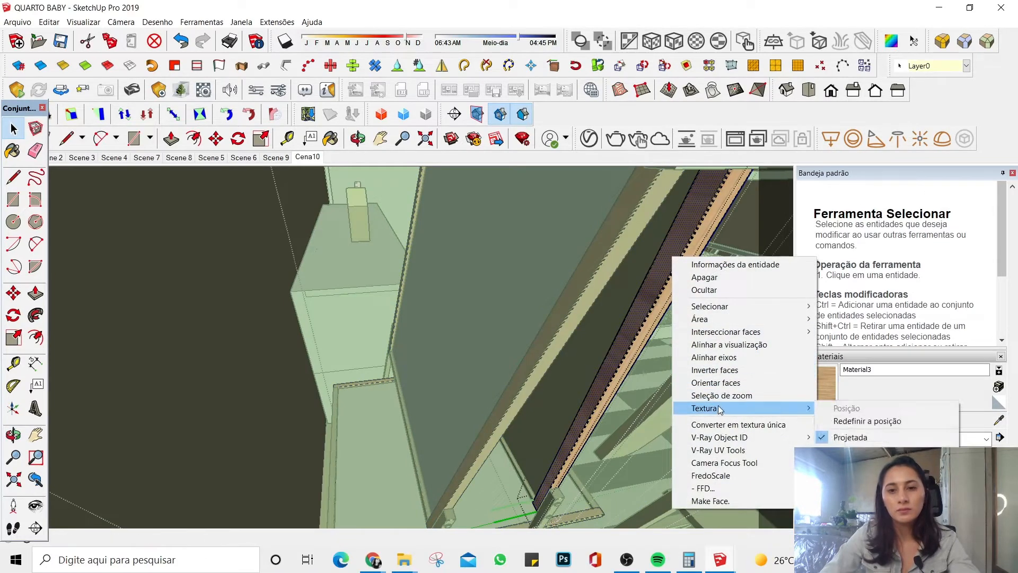
pyautogui.click(704, 202)
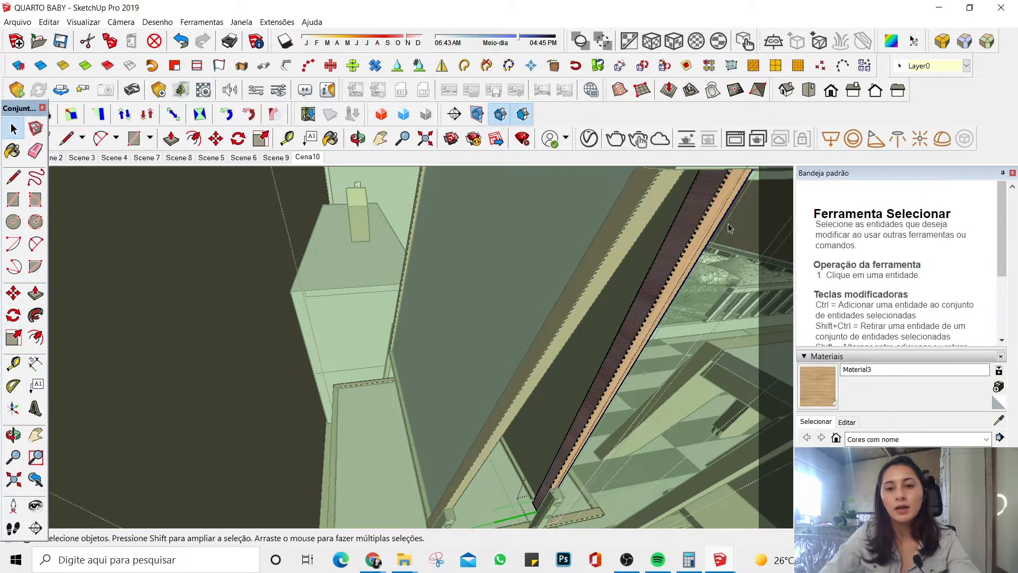
# Step: Sample the lengthwise-grained wood from the post's front face, apply it to the shaded face and leave the easel group
pyautogui.moveTo(728, 228); pyautogui.dragTo(584, 243, button='middle')
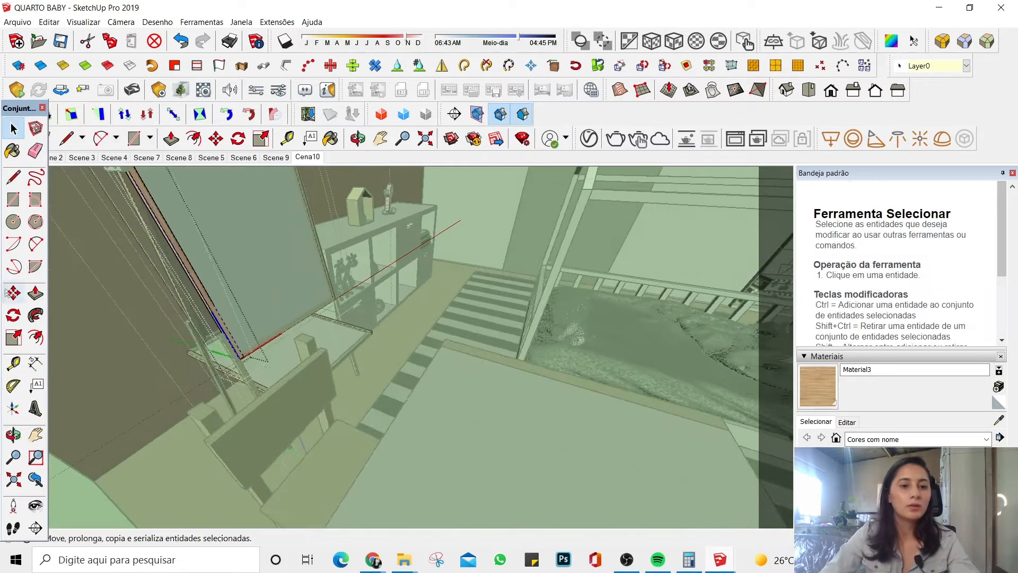
pyautogui.scroll(6, 154, 243)
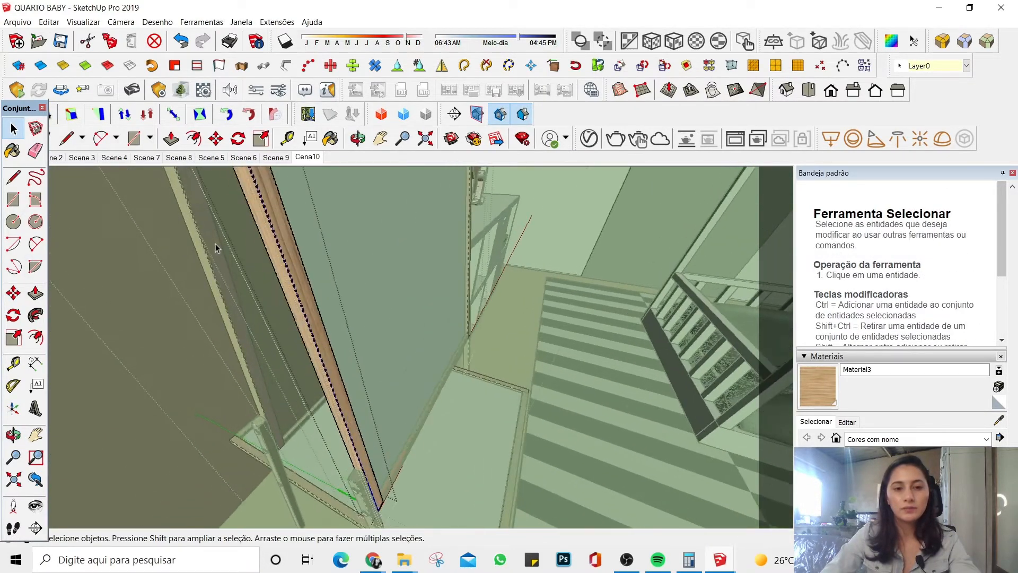
pyautogui.scroll(1, 216, 248)
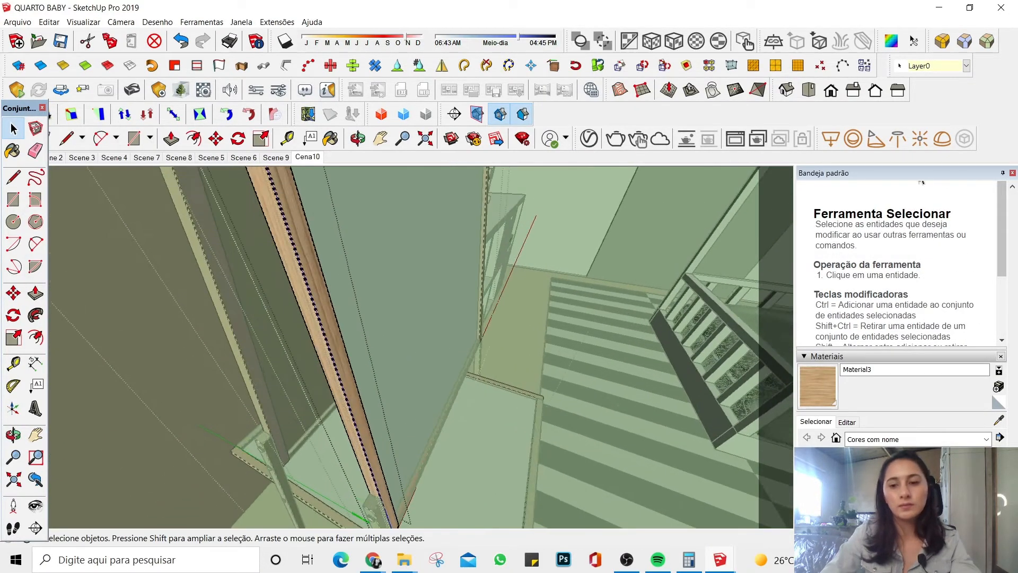
pyautogui.click(998, 424)
pyautogui.scroll(1, 319, 339)
pyautogui.click(319, 339)
pyautogui.moveTo(319, 339)
pyautogui.mouseDown(button='middle')
pyautogui.moveTo(470, 314)
pyautogui.moveTo(344, 217)
pyautogui.mouseUp(button='middle')
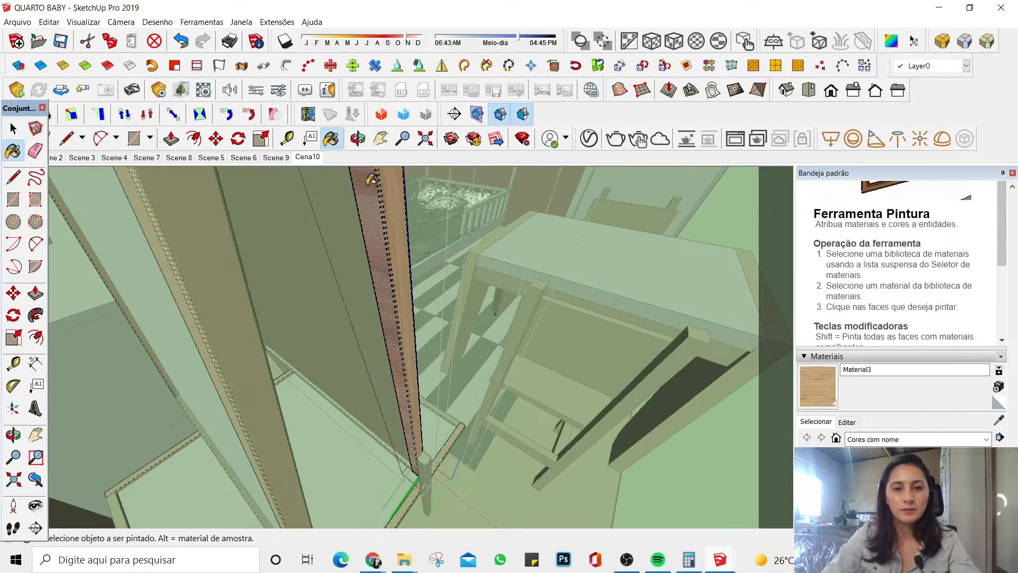
pyautogui.press('space')
pyautogui.moveTo(409, 352); pyautogui.dragTo(379, 319, button='middle')
pyautogui.scroll(3, 376, 320)
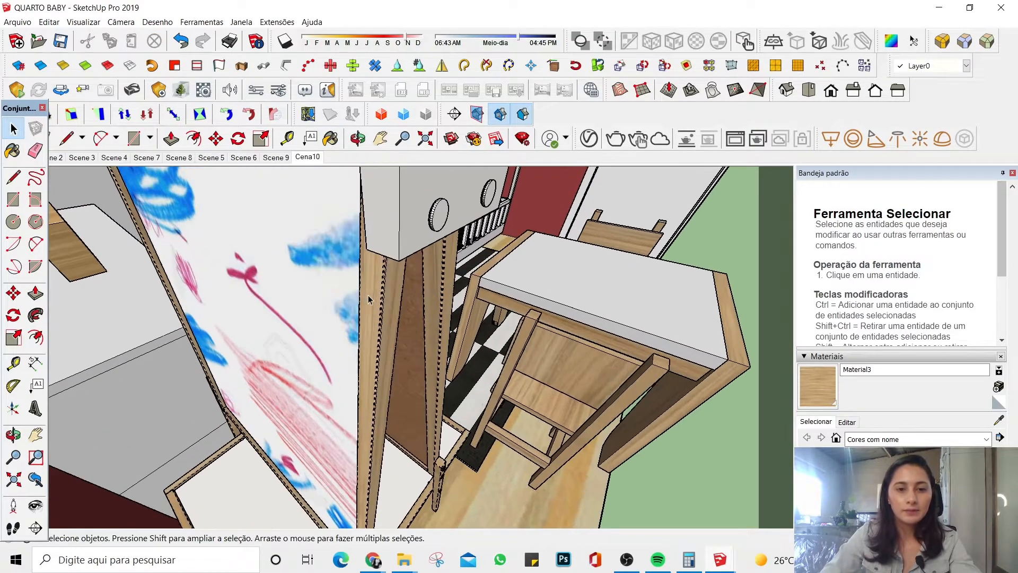
pyautogui.doubleClick(369, 299)
pyautogui.doubleClick(370, 299)
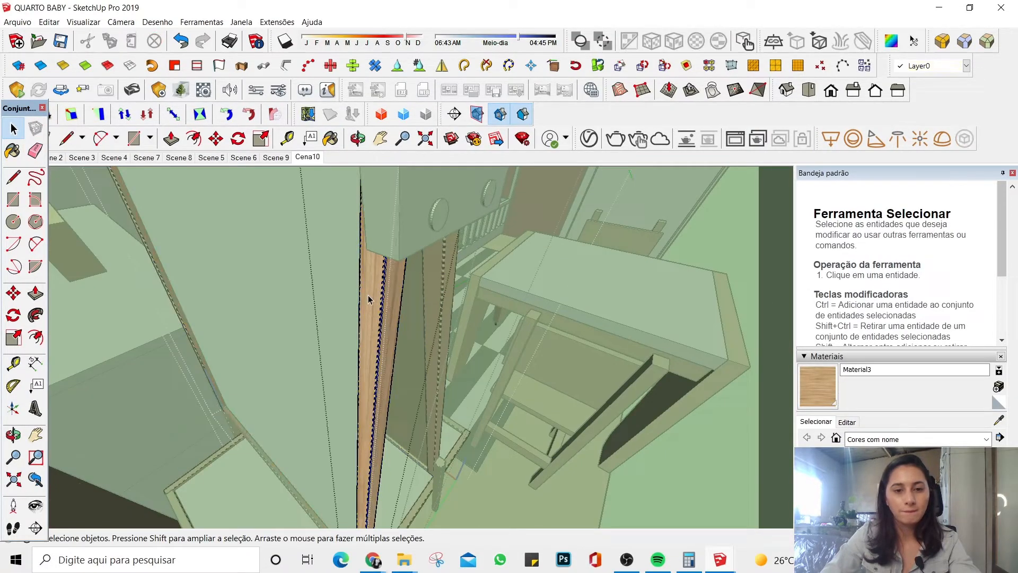
pyautogui.hotkey('ctrl', 'a')
pyautogui.scroll(1, 372, 299)
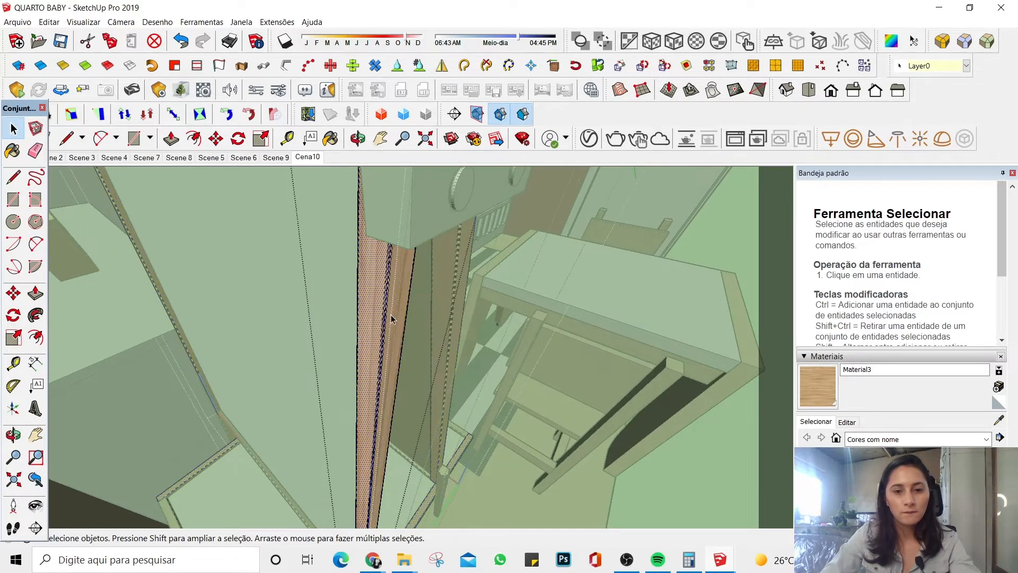
pyautogui.press('Escape')
pyautogui.press('Escape')
pyautogui.press('Escape')
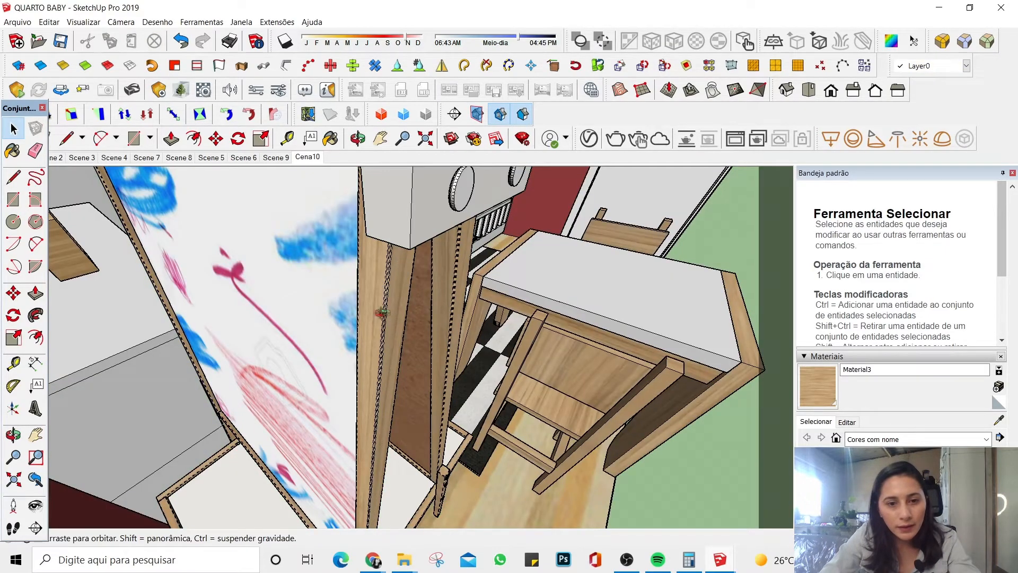
# Step: Open the easel's rear support leg, apply the Material3 wood to its selected faces and leave the group
pyautogui.moveTo(380, 313); pyautogui.dragTo(282, 474, button='middle')
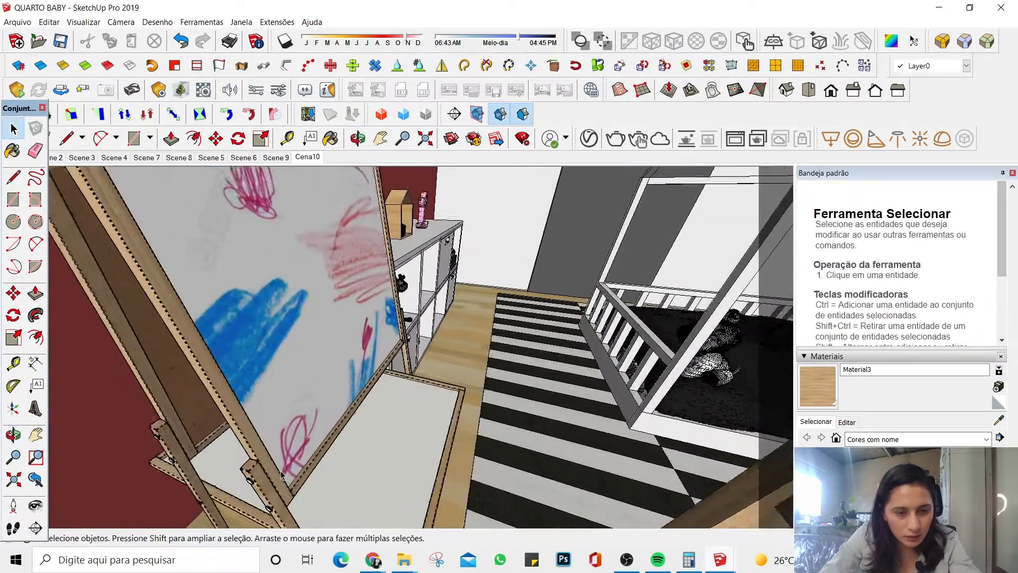
pyautogui.scroll(3, 282, 474)
pyautogui.scroll(-4, 276, 381)
pyautogui.scroll(8, 291, 424)
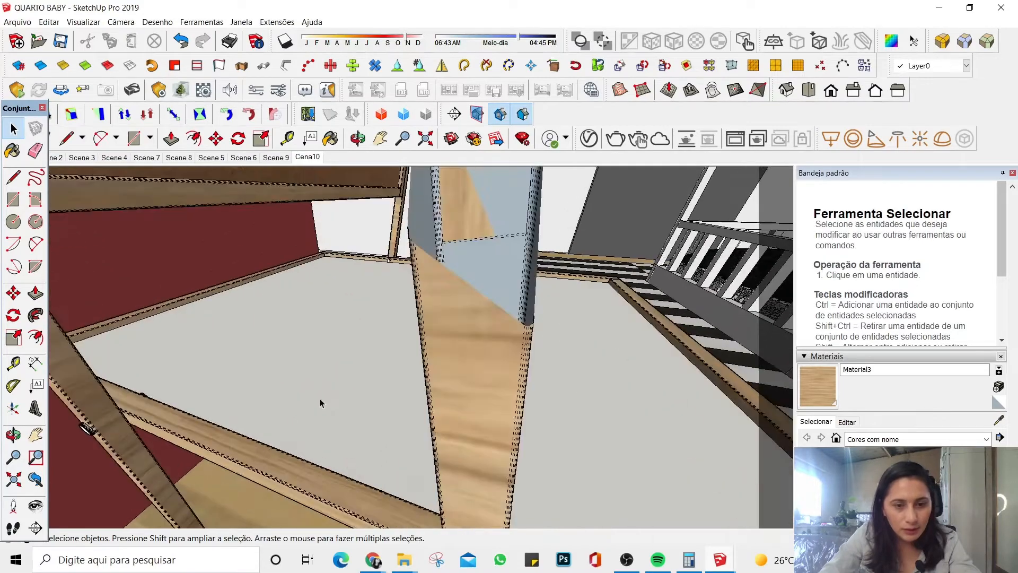
pyautogui.scroll(-5, 320, 403)
pyautogui.doubleClick(337, 309)
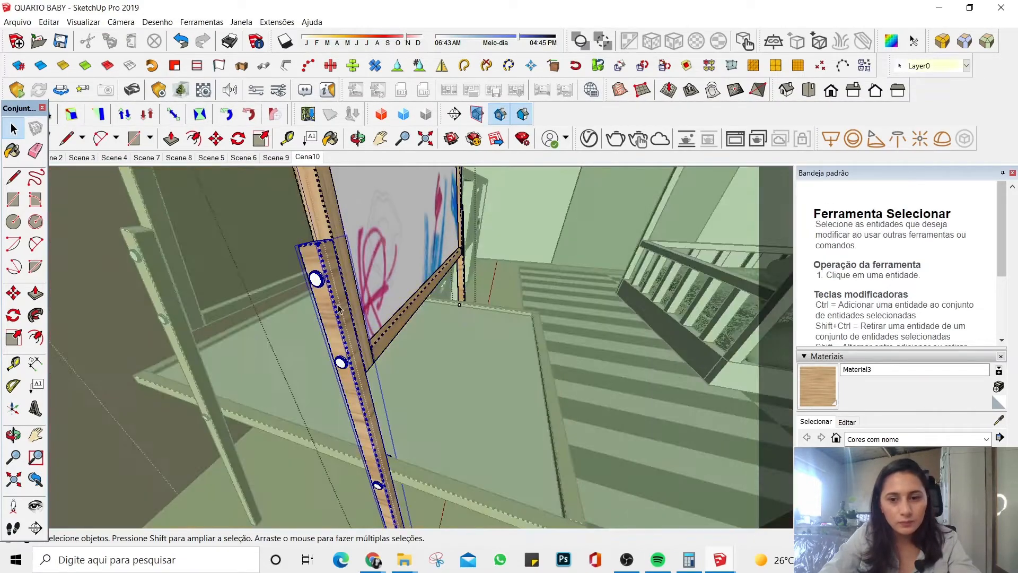
pyautogui.doubleClick(339, 309)
pyautogui.click(817, 391)
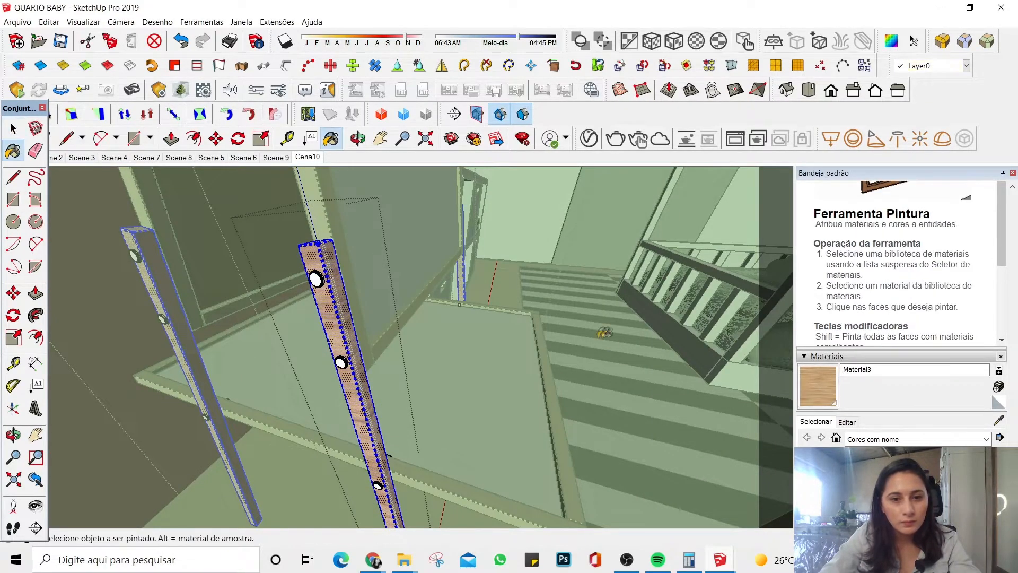
pyautogui.press('space')
pyautogui.press('Escape')
pyautogui.press('Escape')
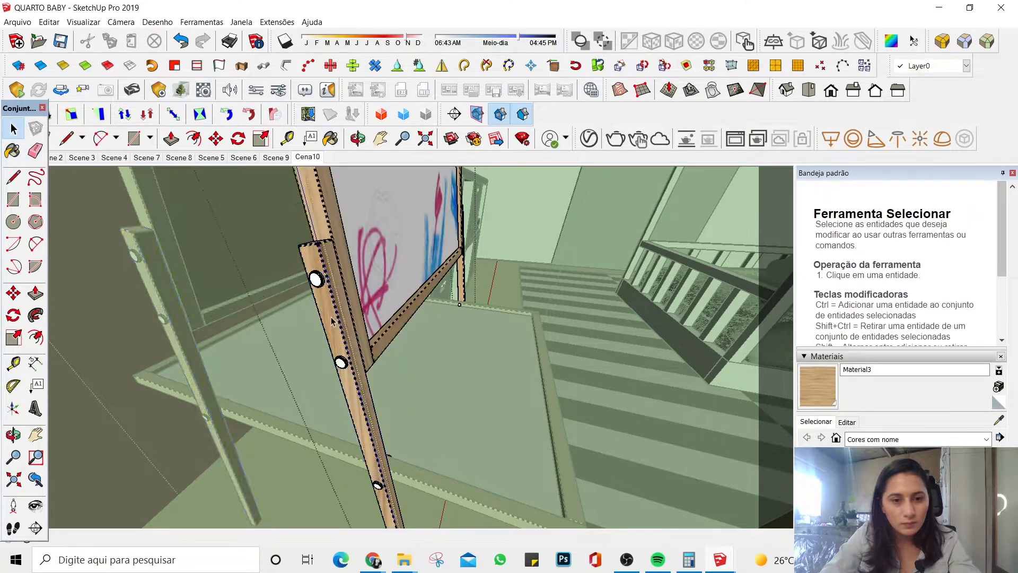
# Step: Start sampling a wood material from the easel
pyautogui.click(998, 420)
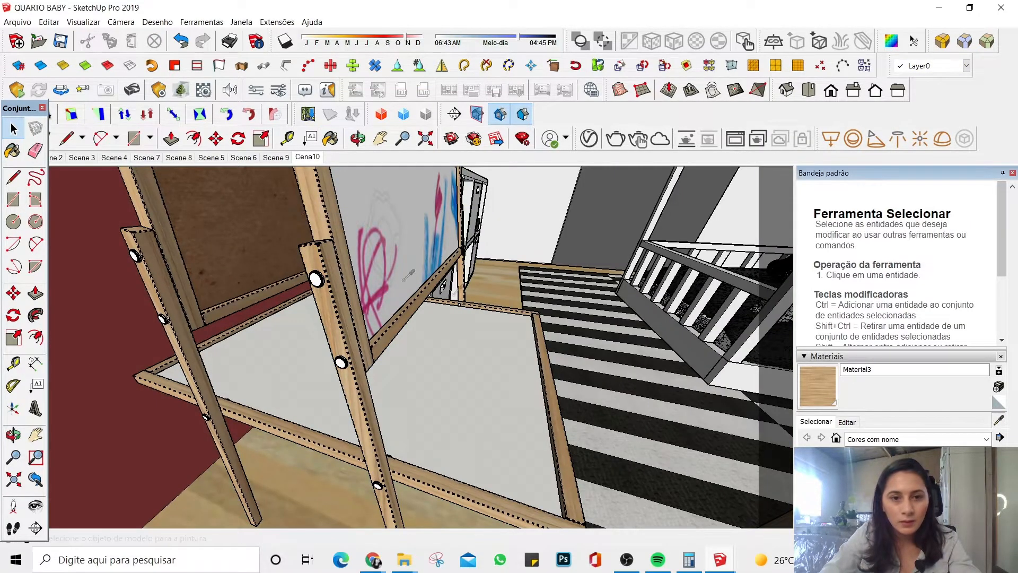
# Step: Turn off the hidden geometry display from within the easel's wooden frame and exit its nested groups
pyautogui.click(311, 215)
pyautogui.press('space')
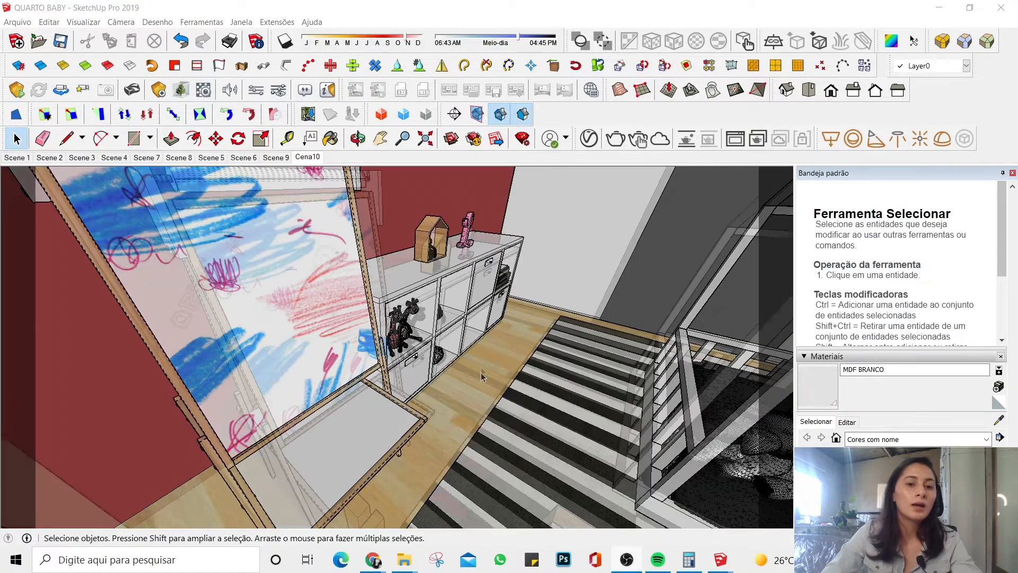
pyautogui.scroll(5, 359, 342)
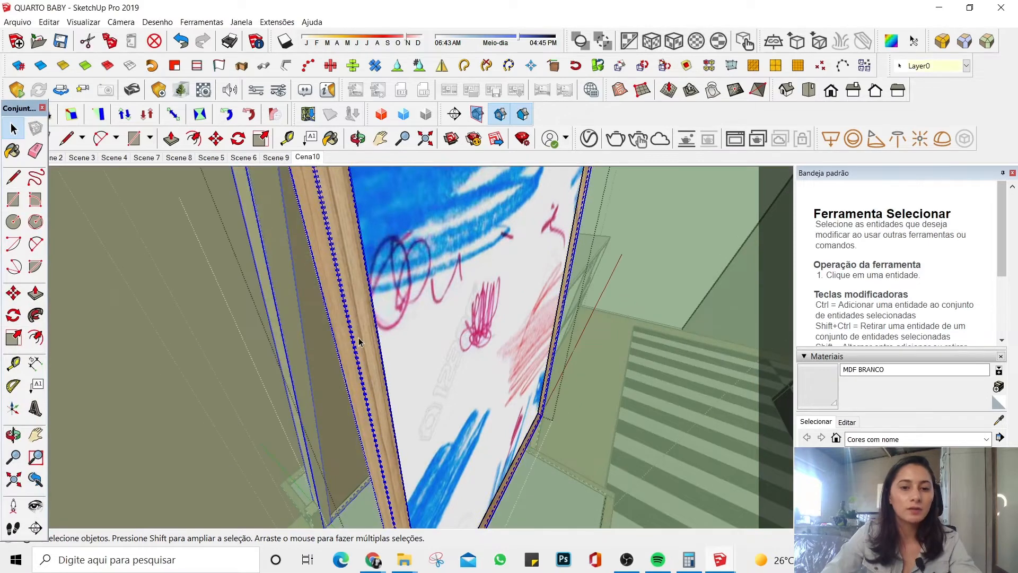
pyautogui.doubleClick(359, 342)
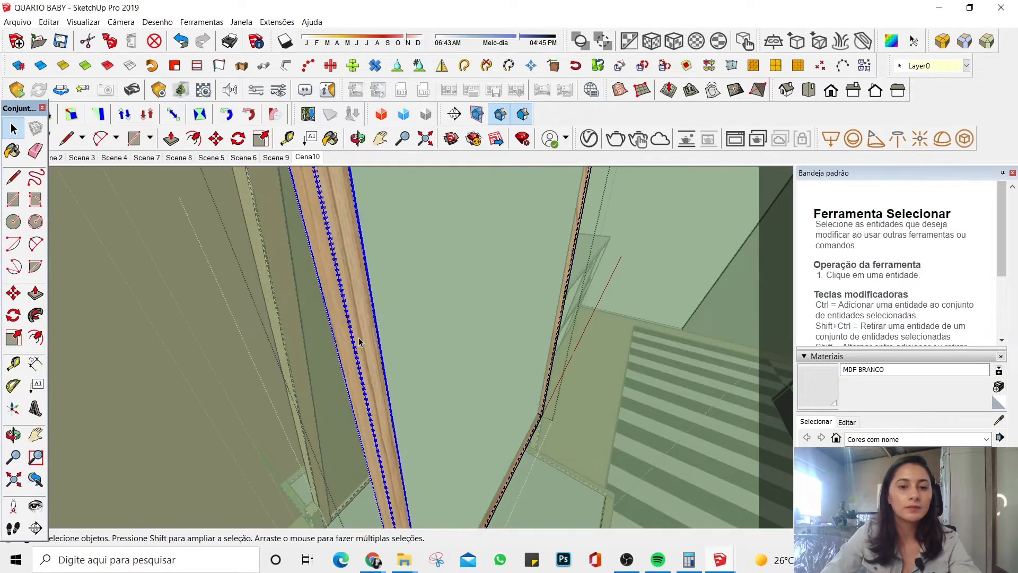
pyautogui.click(80, 23)
pyautogui.click(117, 71)
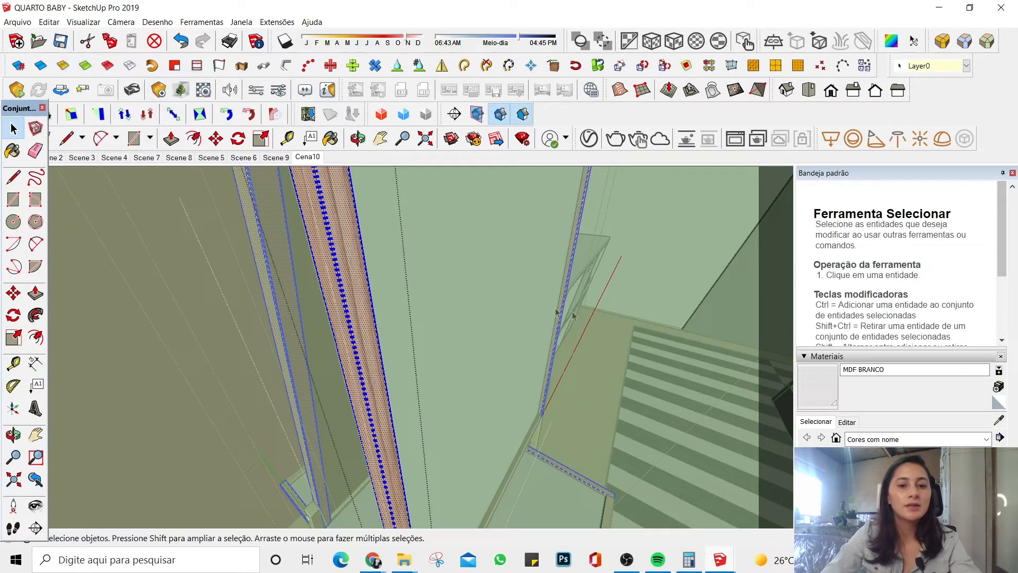
pyautogui.click(49, 24)
pyautogui.click(49, 24)
pyautogui.click(73, 23)
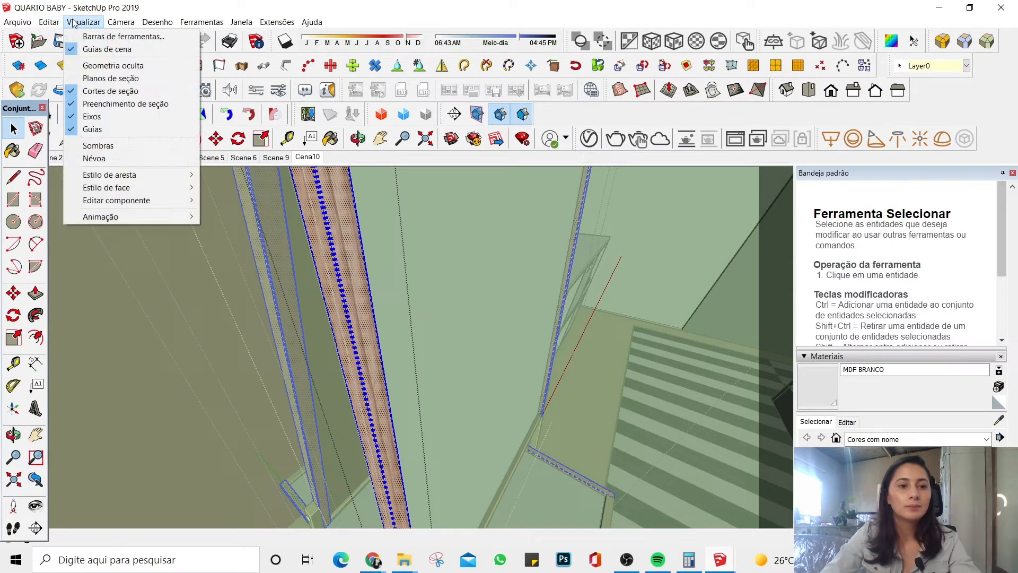
pyautogui.click(73, 23)
pyautogui.press('Escape')
pyautogui.press('Escape')
pyautogui.press('Escape')
pyautogui.press('Escape')
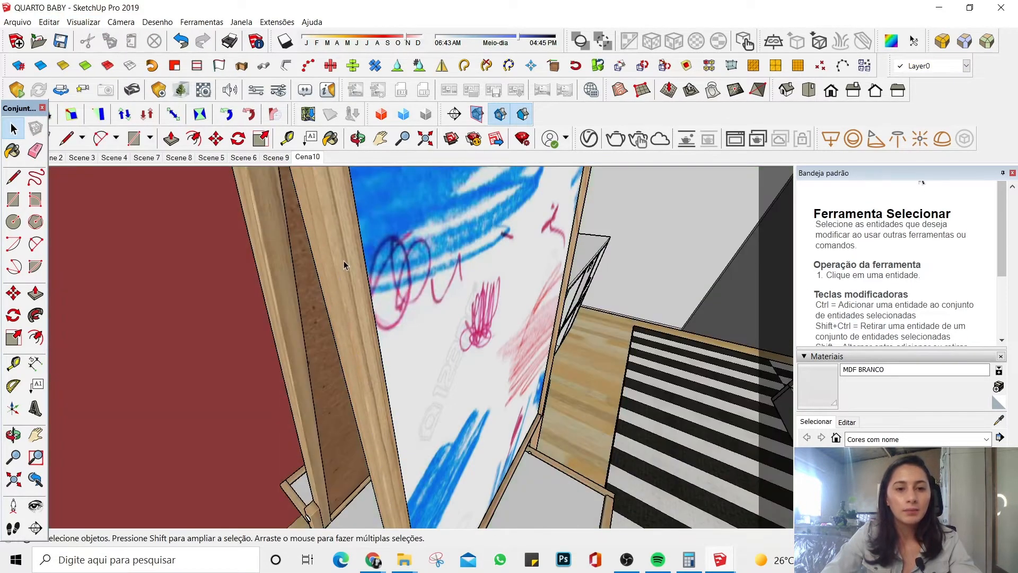
# Step: Inspect the connected faces of the easel's front frame piece and leave its group
pyautogui.doubleClick(344, 265)
pyautogui.doubleClick(344, 265)
pyautogui.doubleClick(343, 265)
pyautogui.click(344, 265)
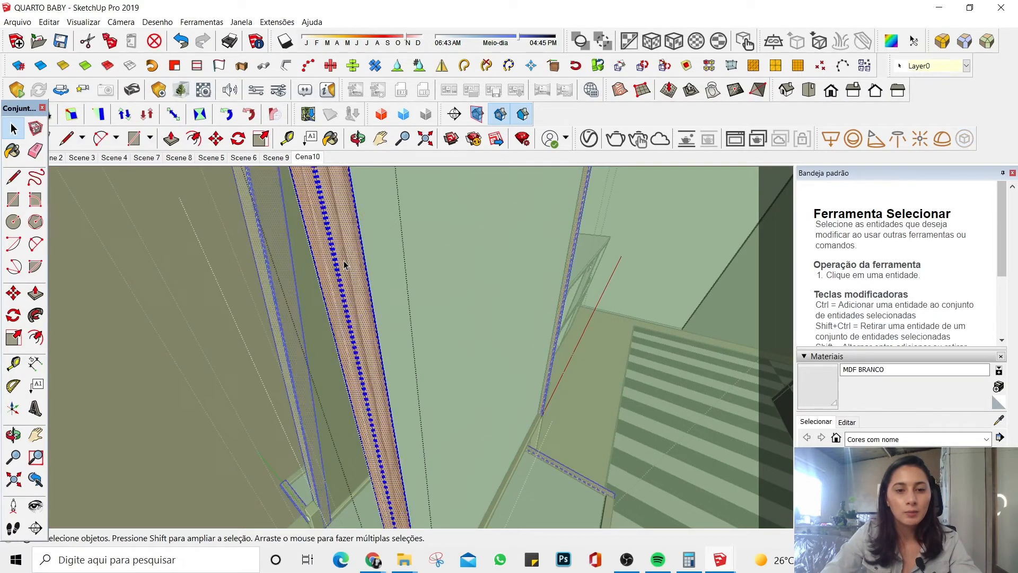
pyautogui.press('Escape')
pyautogui.press('Escape')
pyautogui.press('Escape')
pyautogui.press('Escape')
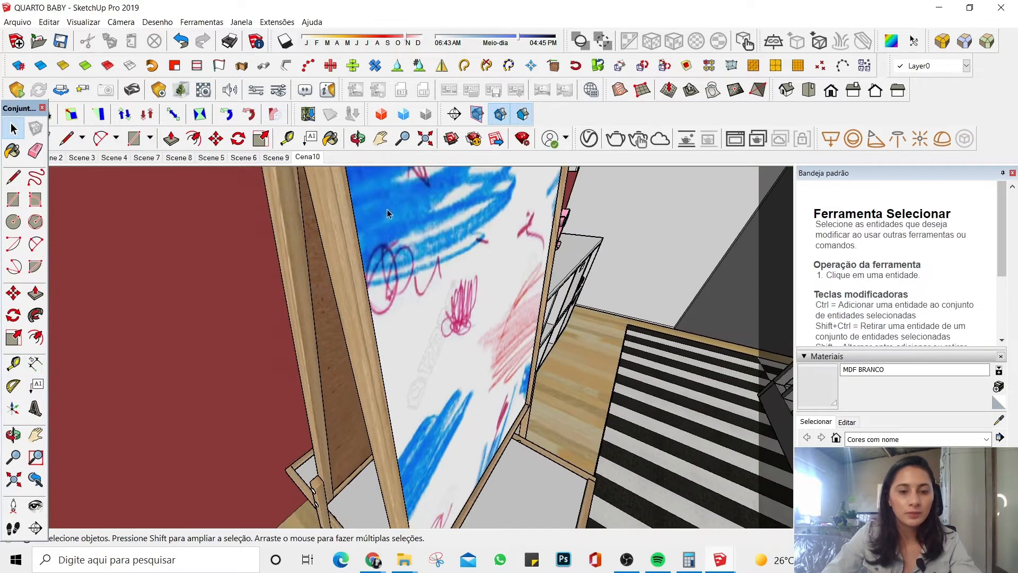
# Step: Open the house-shaped niche on the low shelf unit for editing and select its side face
pyautogui.moveTo(387, 213); pyautogui.dragTo(927, 186, button='middle')
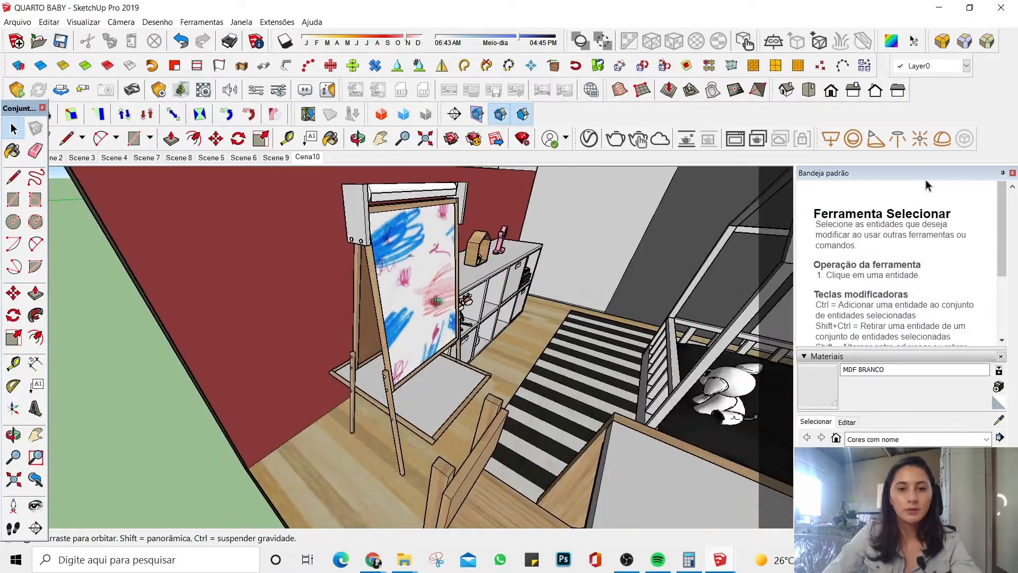
pyautogui.moveTo(436, 301); pyautogui.dragTo(790, 270, button='middle')
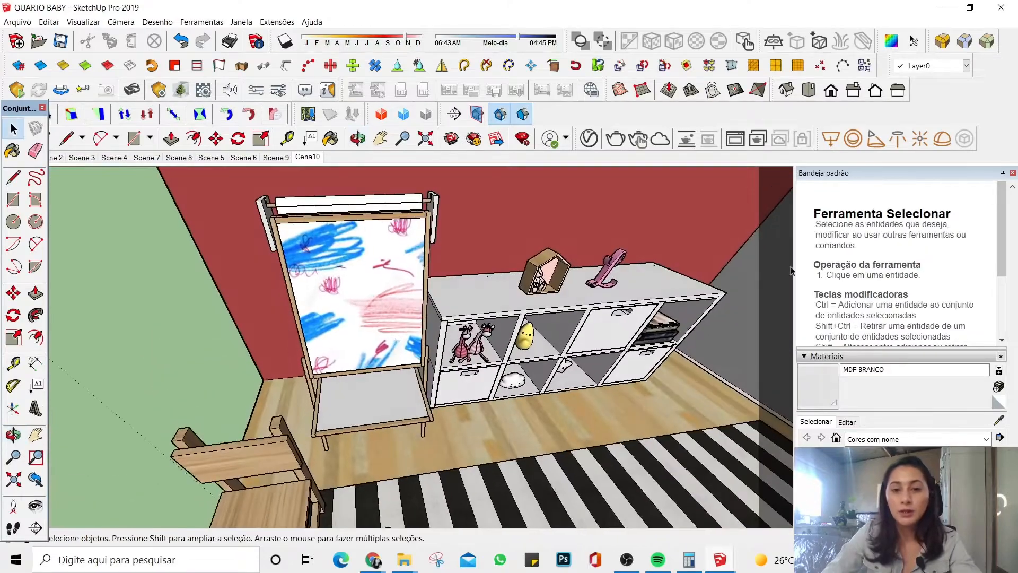
pyautogui.scroll(8, 652, 268)
pyautogui.moveTo(477, 212); pyautogui.dragTo(401, 214, button='middle')
pyautogui.scroll(1, 401, 214)
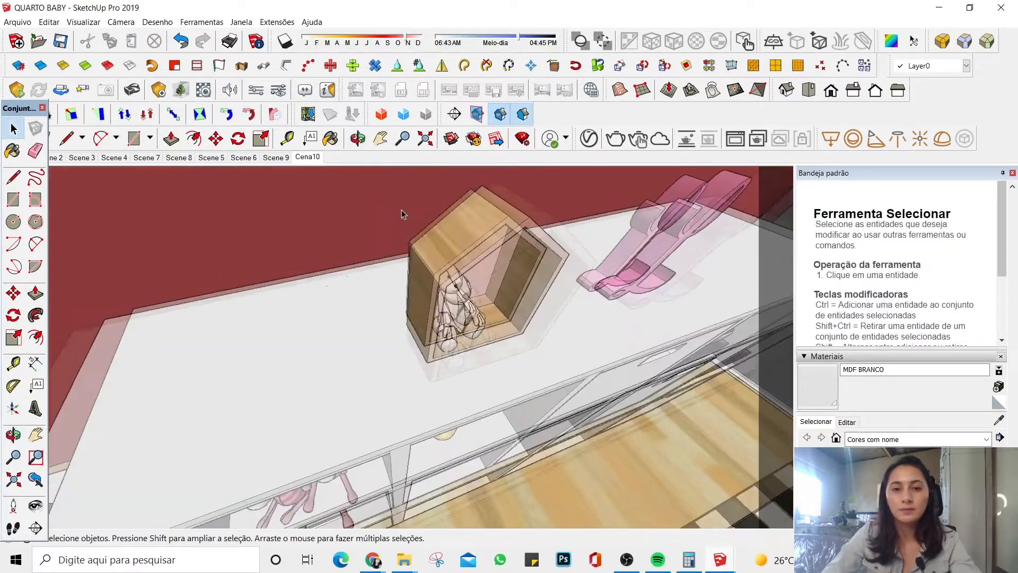
pyautogui.scroll(2, 401, 214)
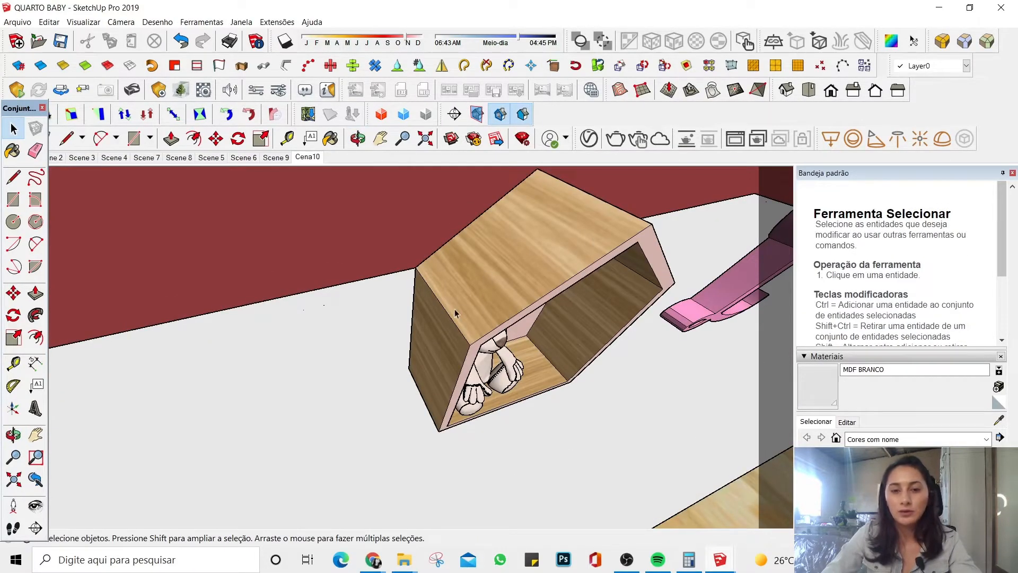
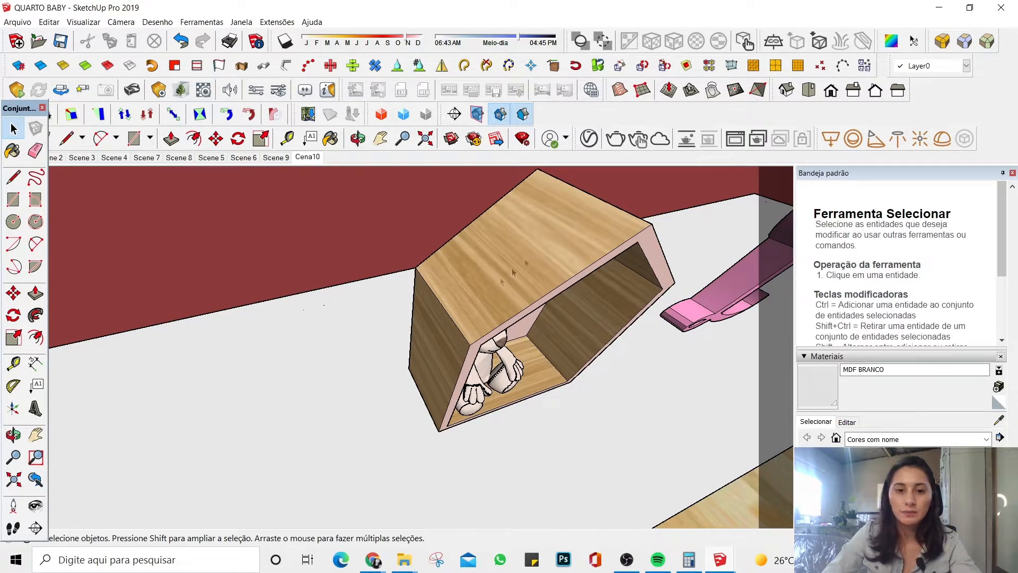
pyautogui.moveTo(448, 333); pyautogui.dragTo(381, 437, button='middle')
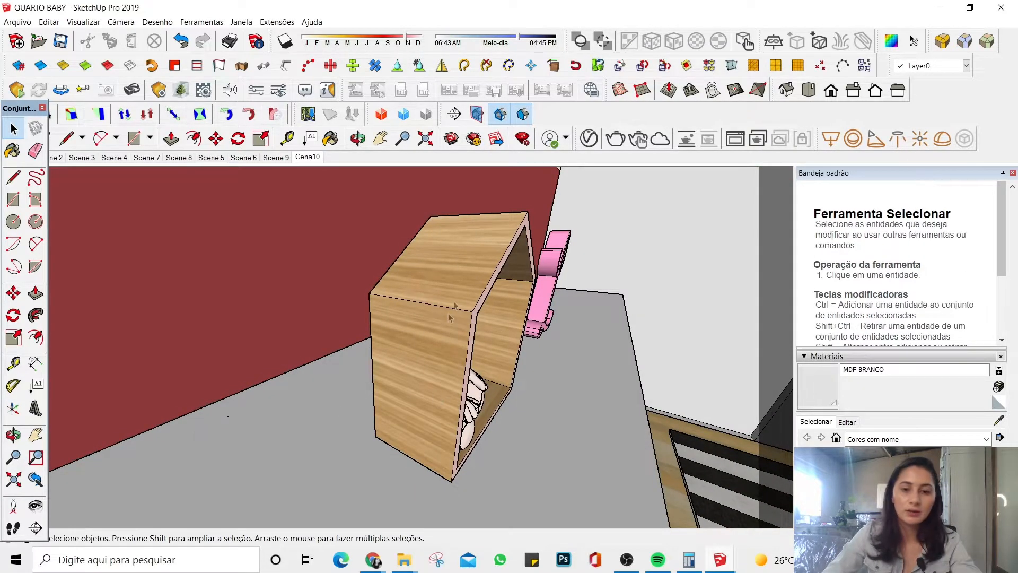
pyautogui.tripleClick(427, 344)
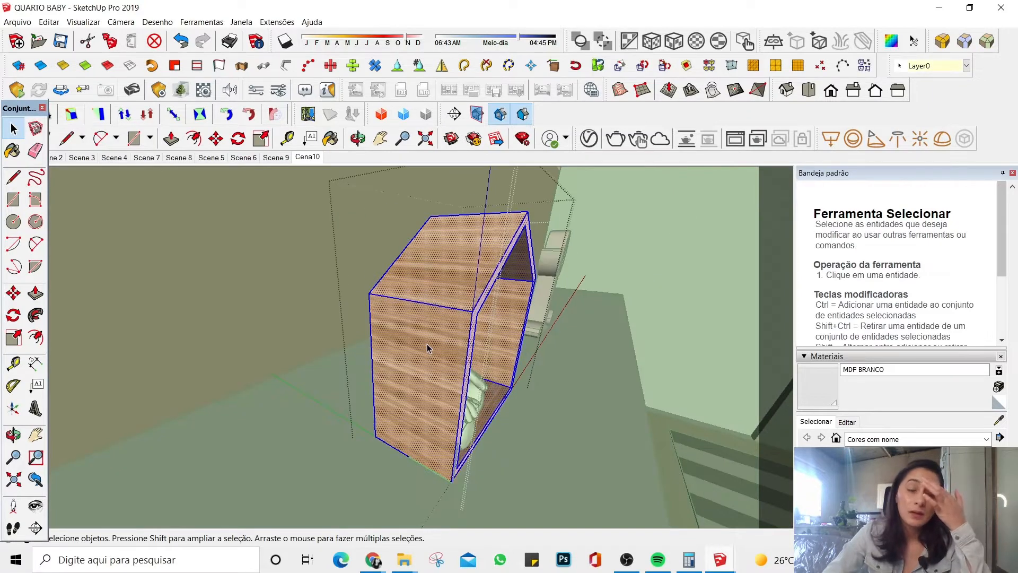
pyautogui.rightClick(427, 347)
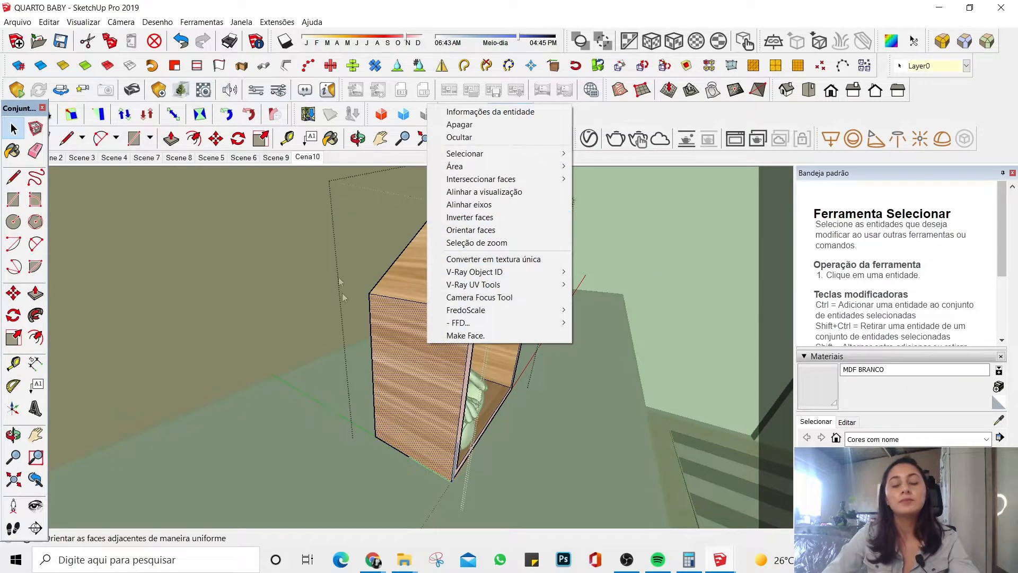
pyautogui.click(414, 341)
# Step: Sample the Material3 wood from the easel beside the shelf unit
pyautogui.scroll(-10, 422, 337)
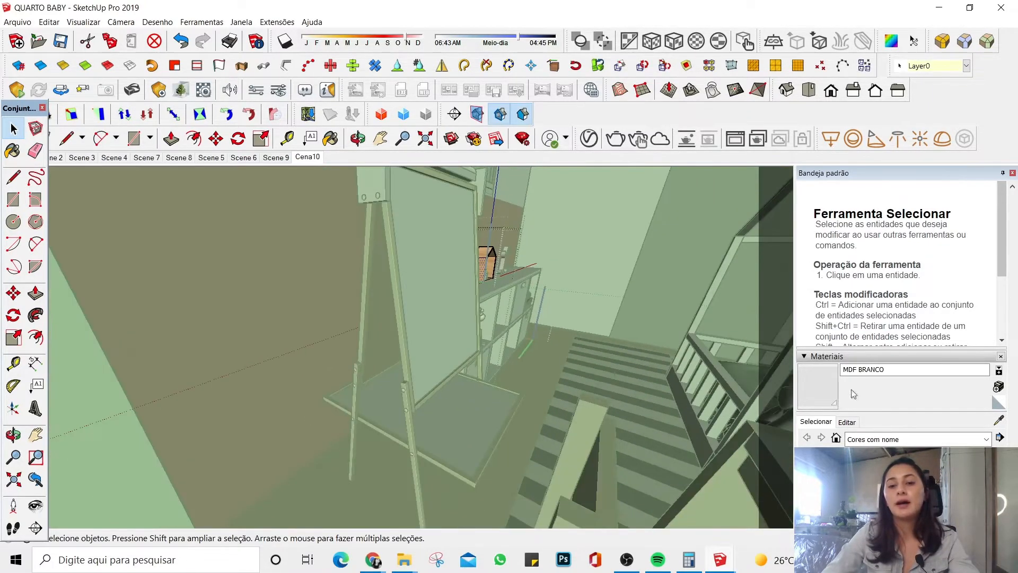
pyautogui.click(998, 420)
pyautogui.scroll(-4, 556, 296)
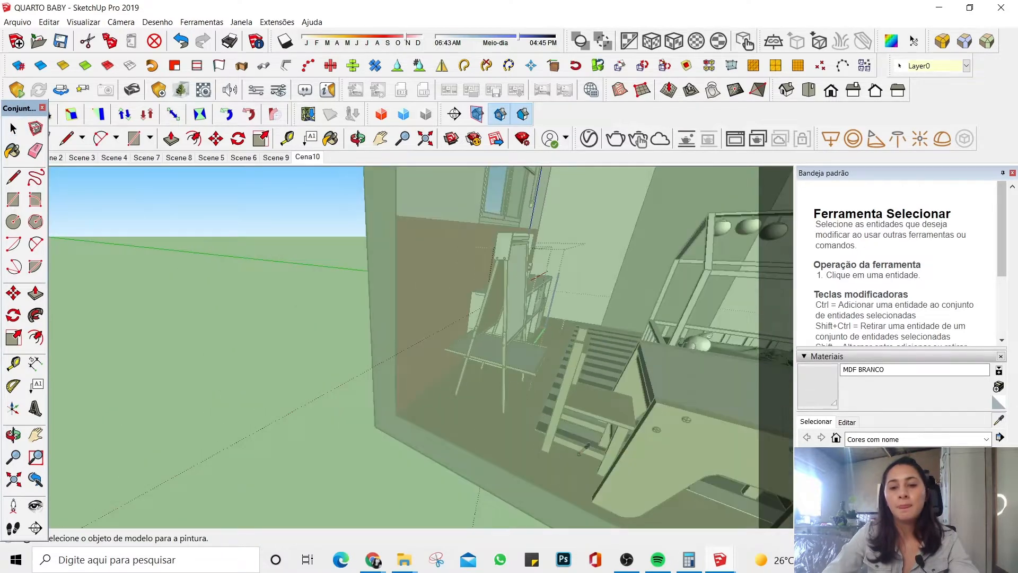
pyautogui.scroll(3, 498, 241)
pyautogui.click(494, 243)
pyautogui.scroll(5, 497, 240)
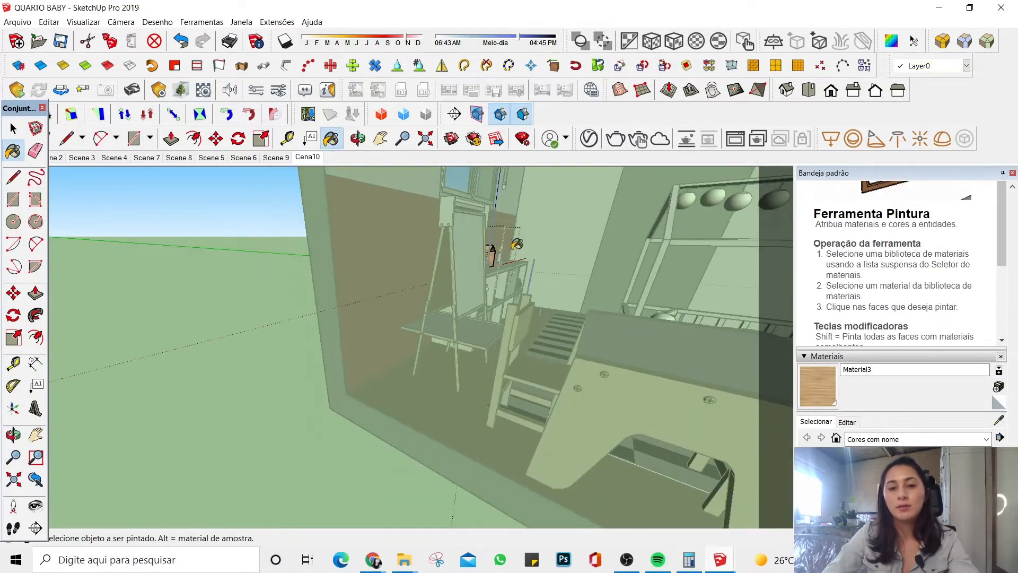
pyautogui.scroll(4, 497, 240)
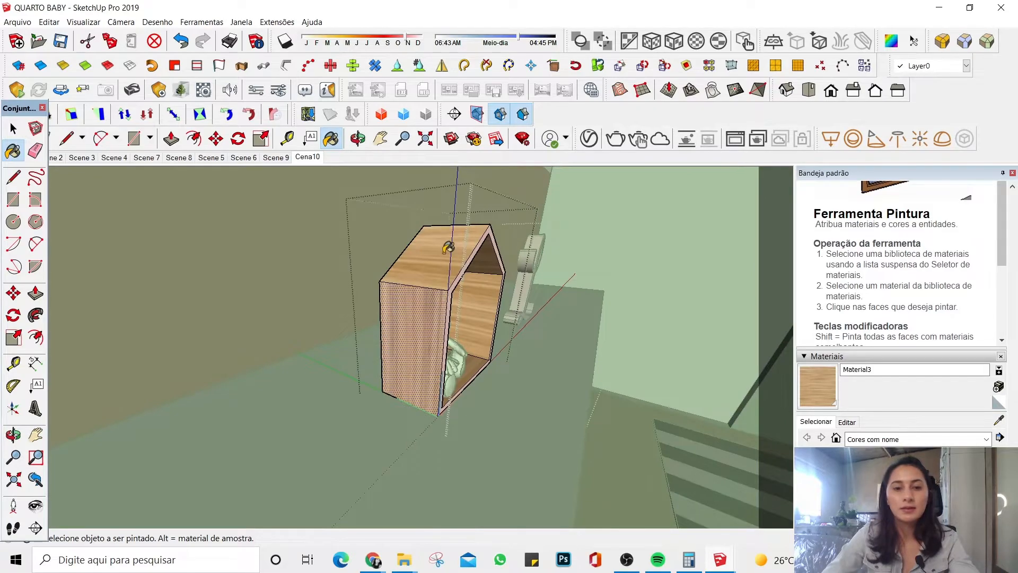
# Step: Paint the outer faces of the house-shaped niche with the Material3 wood
pyautogui.click(448, 247)
pyautogui.moveTo(578, 255); pyautogui.dragTo(386, 303, button='middle')
pyautogui.scroll(1, 114, 432)
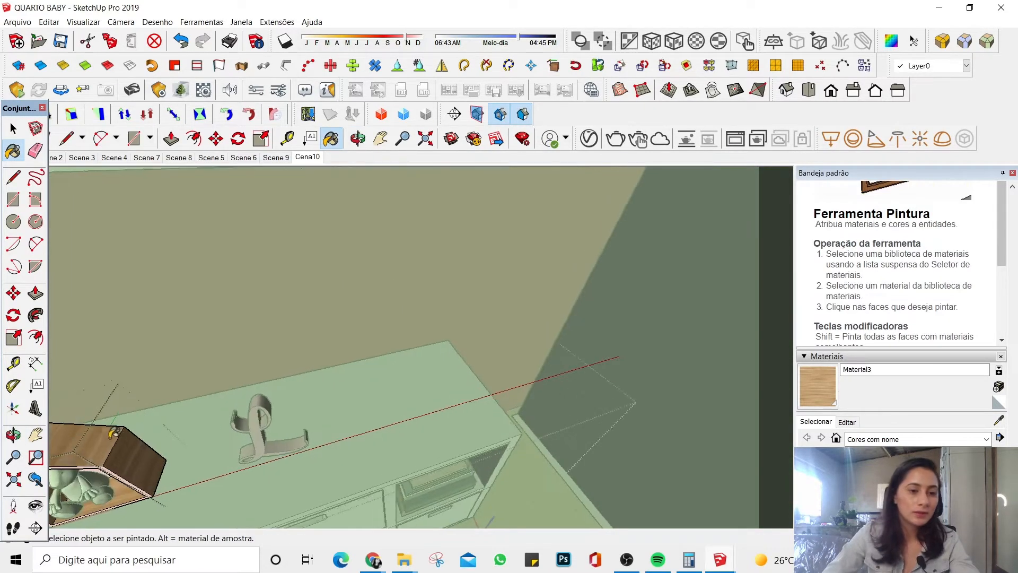
pyautogui.moveTo(139, 450)
pyautogui.mouseDown(button='middle')
pyautogui.moveTo(181, 456)
pyautogui.moveTo(176, 485)
pyautogui.moveTo(287, 361)
pyautogui.mouseUp(button='middle')
pyautogui.scroll(3, 386, 347)
pyautogui.click(390, 345)
pyautogui.moveTo(391, 345)
pyautogui.mouseDown(button='middle')
pyautogui.moveTo(377, 331)
pyautogui.moveTo(228, 289)
pyautogui.mouseUp(button='middle')
pyautogui.moveTo(243, 301); pyautogui.dragTo(498, 262, button='middle')
pyautogui.press('space')
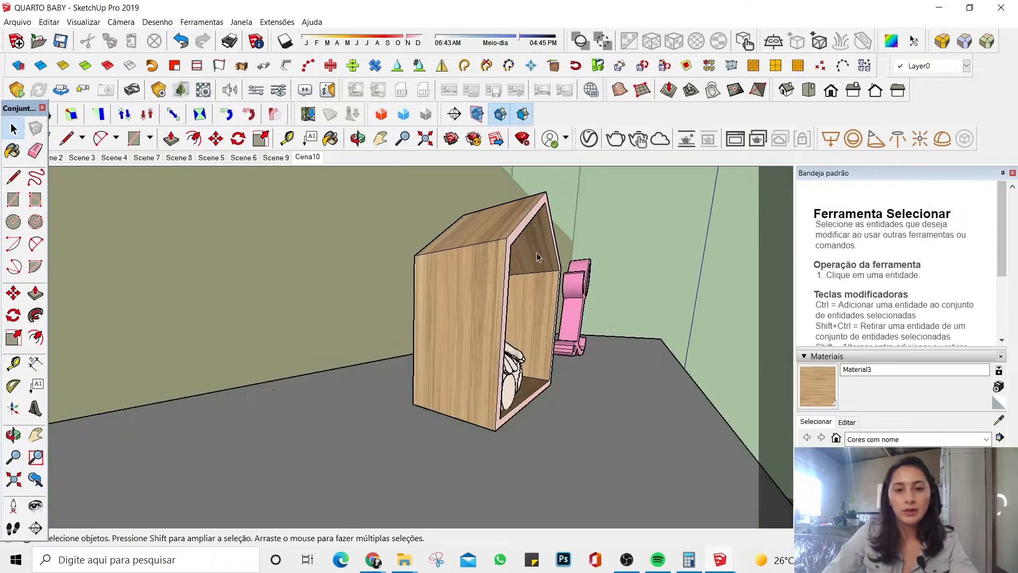
# Step: Examine the back of the house-shaped niche with its connected geometry selected and leave the group
pyautogui.moveTo(547, 267); pyautogui.dragTo(607, 406, button='middle')
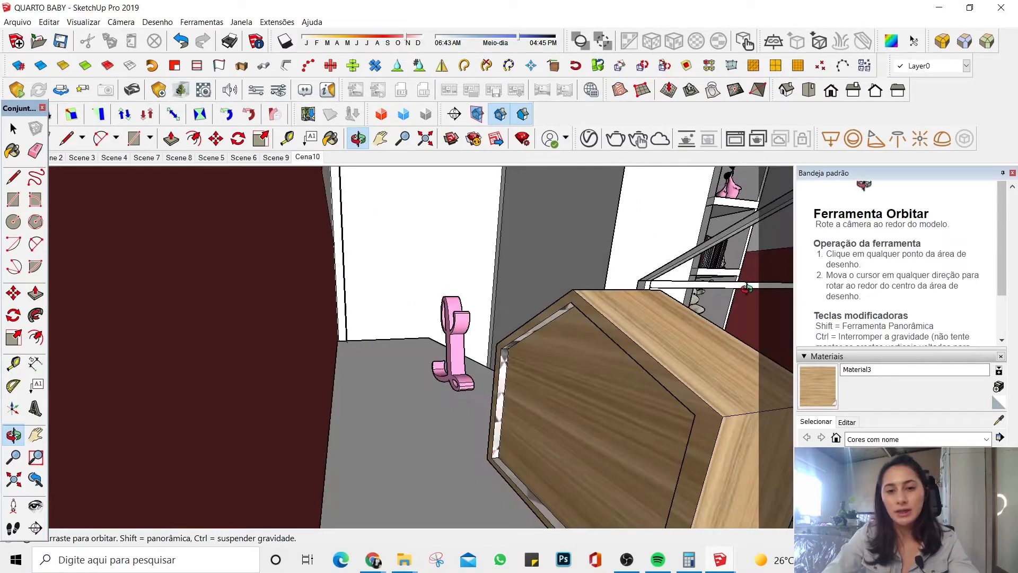
pyautogui.click(581, 422)
pyautogui.doubleClick(581, 422)
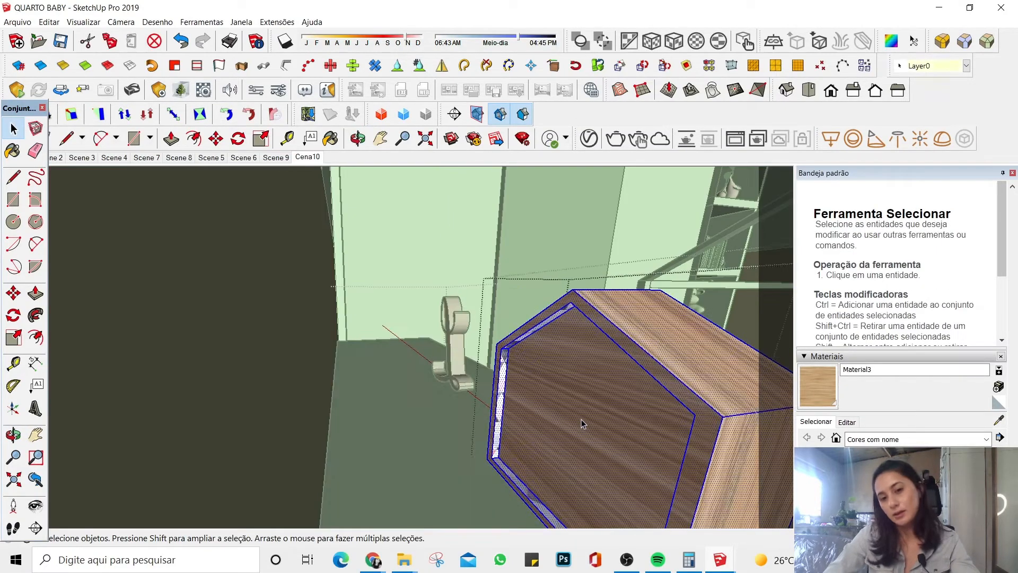
pyautogui.press('Escape')
pyautogui.press('Escape')
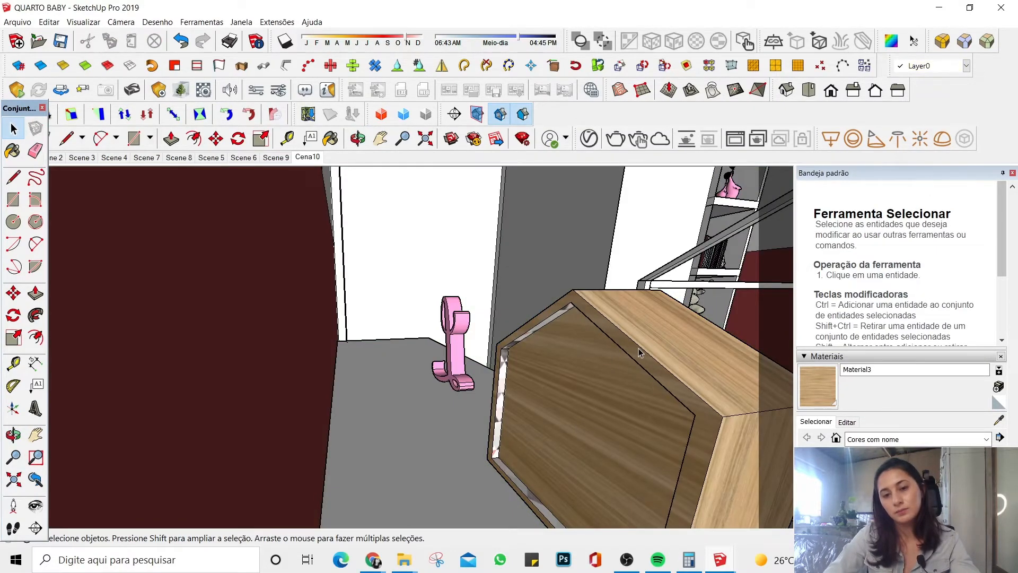
# Step: Open the desk's side panel for editing and select the inner edge face of its leg cutout
pyautogui.moveTo(640, 353); pyautogui.dragTo(417, 310, button='middle')
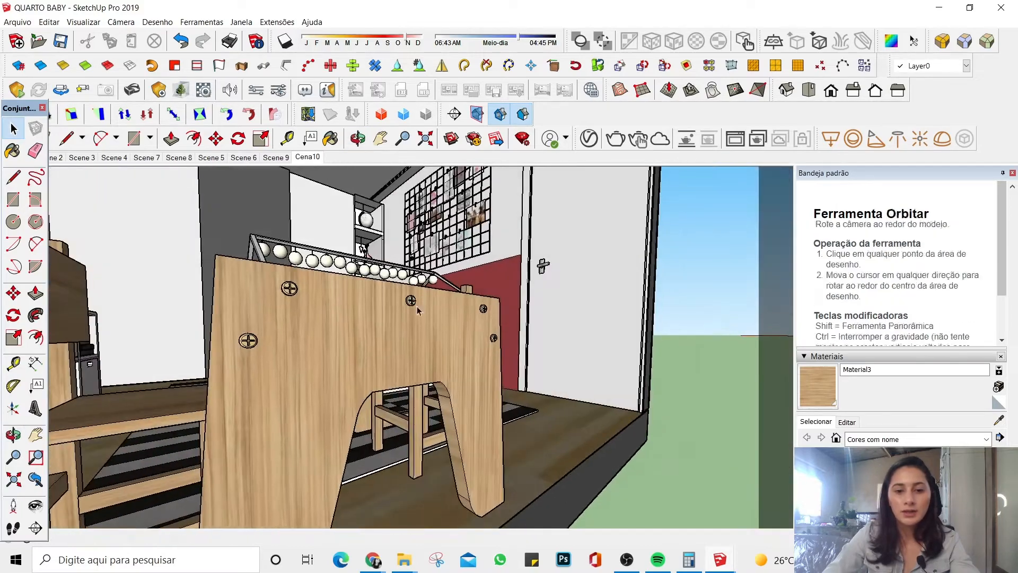
pyautogui.scroll(8, 422, 360)
pyautogui.doubleClick(426, 386)
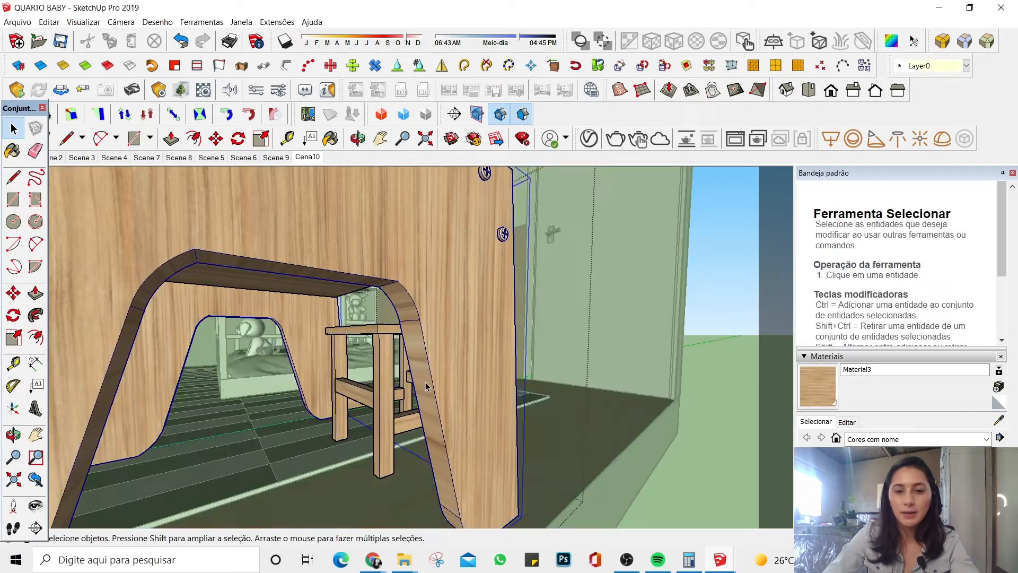
pyautogui.doubleClick(426, 386)
pyautogui.tripleClick(426, 386)
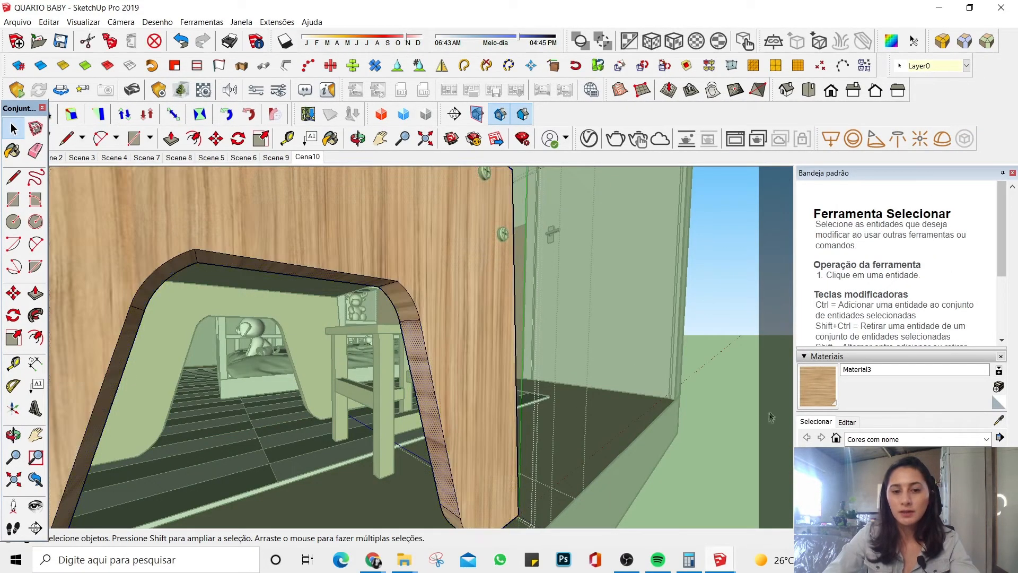
pyautogui.click(815, 397)
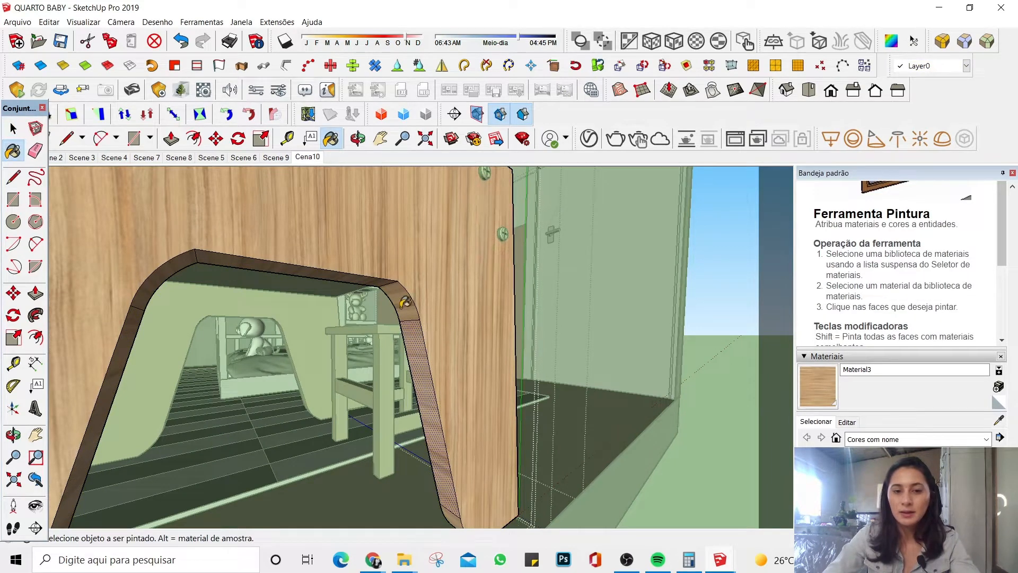
pyautogui.press('space')
pyautogui.rightClick(422, 347)
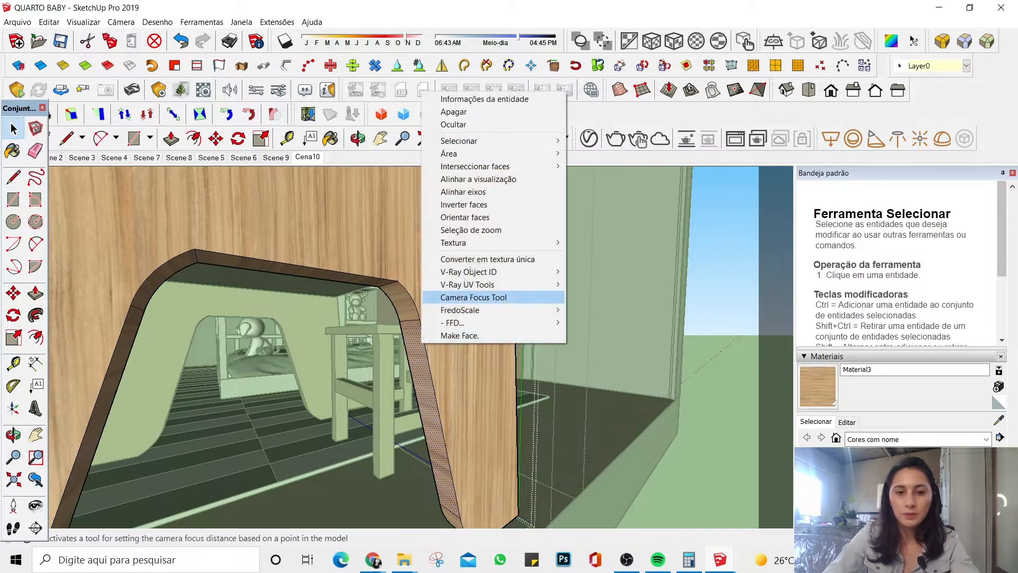
pyautogui.moveTo(563, 247)
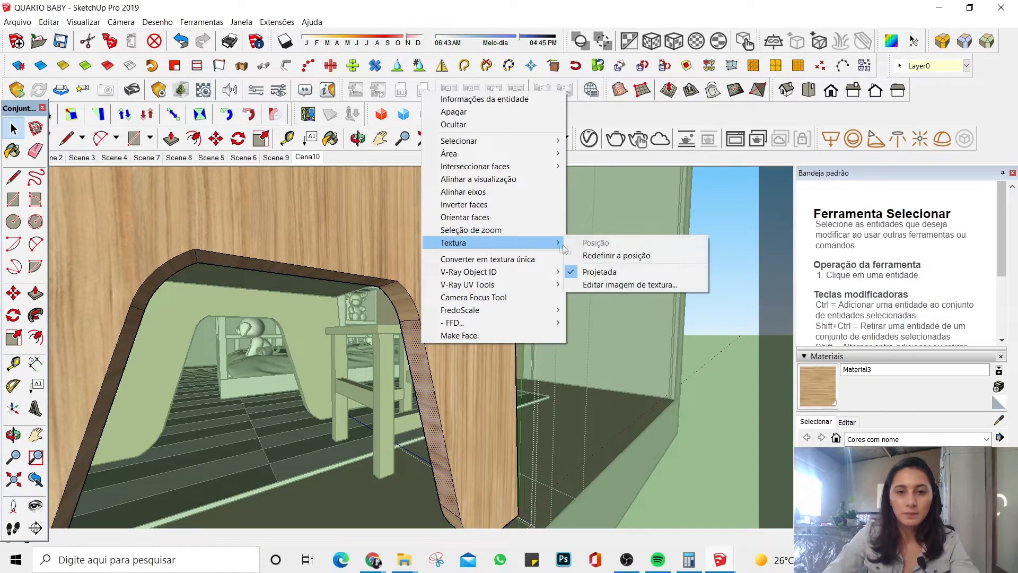
pyautogui.click(592, 285)
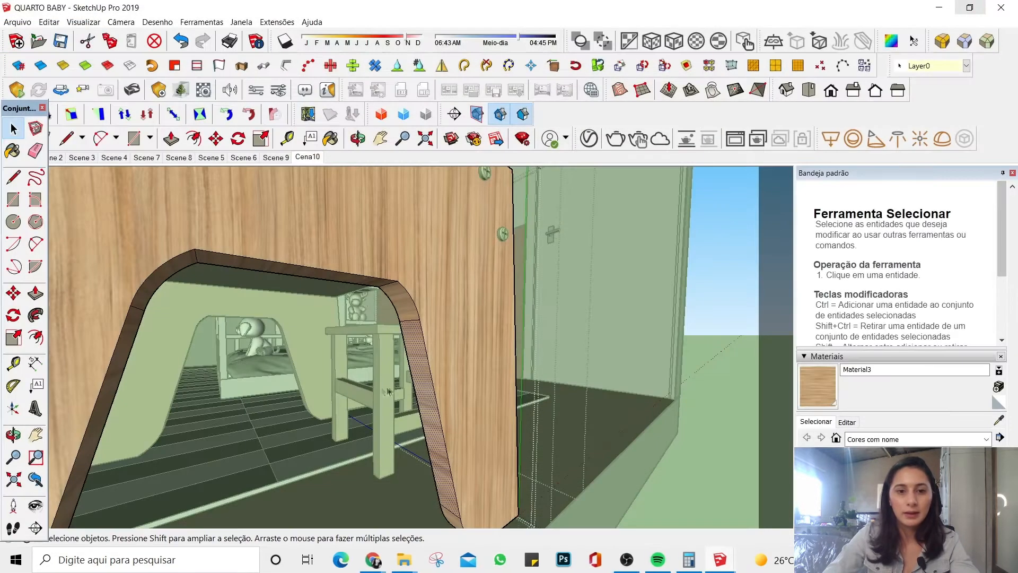
pyautogui.rightClick(430, 354)
pyautogui.click(450, 334)
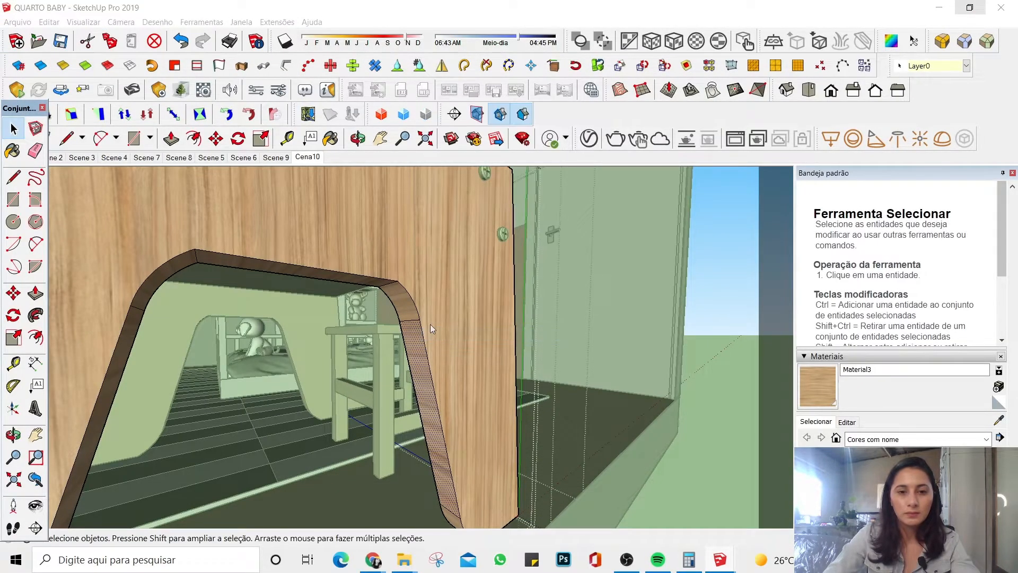
pyautogui.press('Escape')
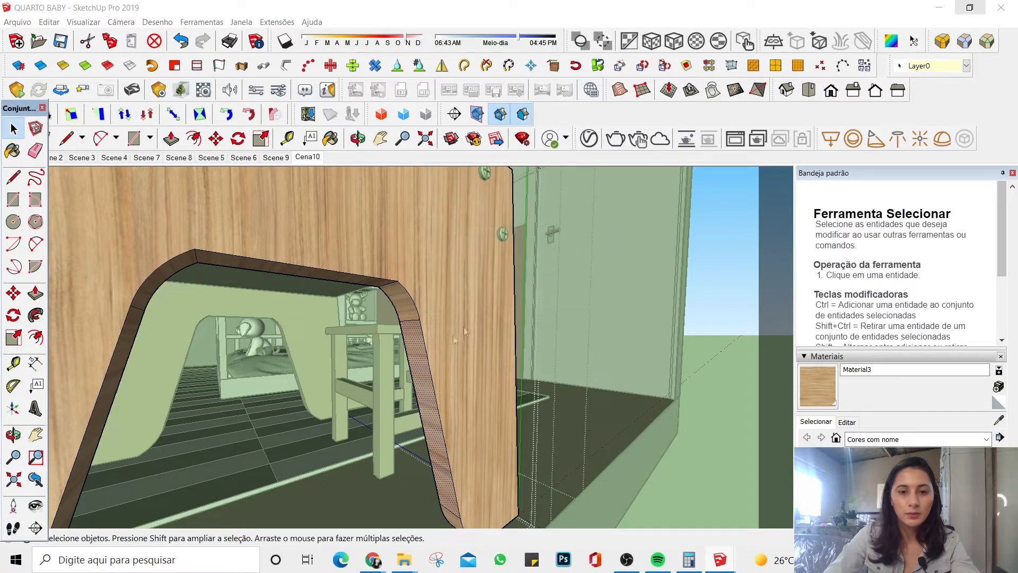
# Step: Turn off the projected texture on the selected inner edge face of the leg cutout
pyautogui.rightClick(419, 330)
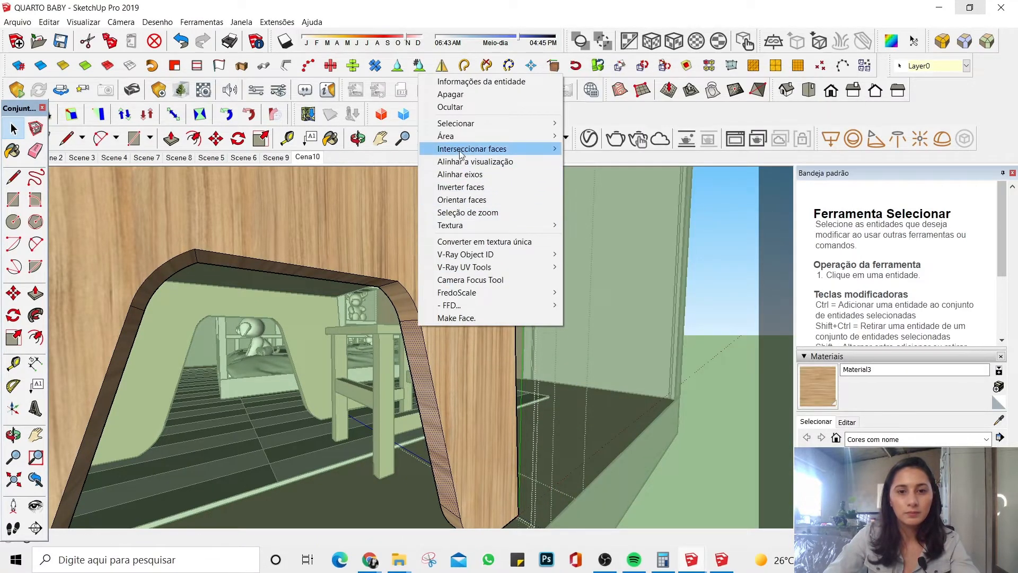
pyautogui.moveTo(472, 228)
pyautogui.click(608, 255)
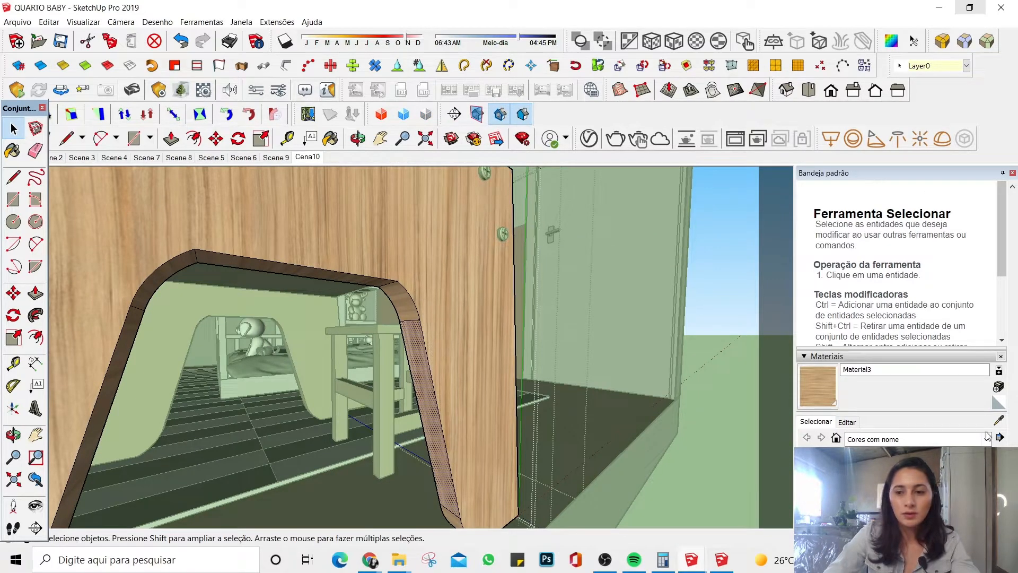
# Step: Repaint the straight and curved inner edge faces around the desk panel's leg cutout with the Material3 wood
pyautogui.press('b')
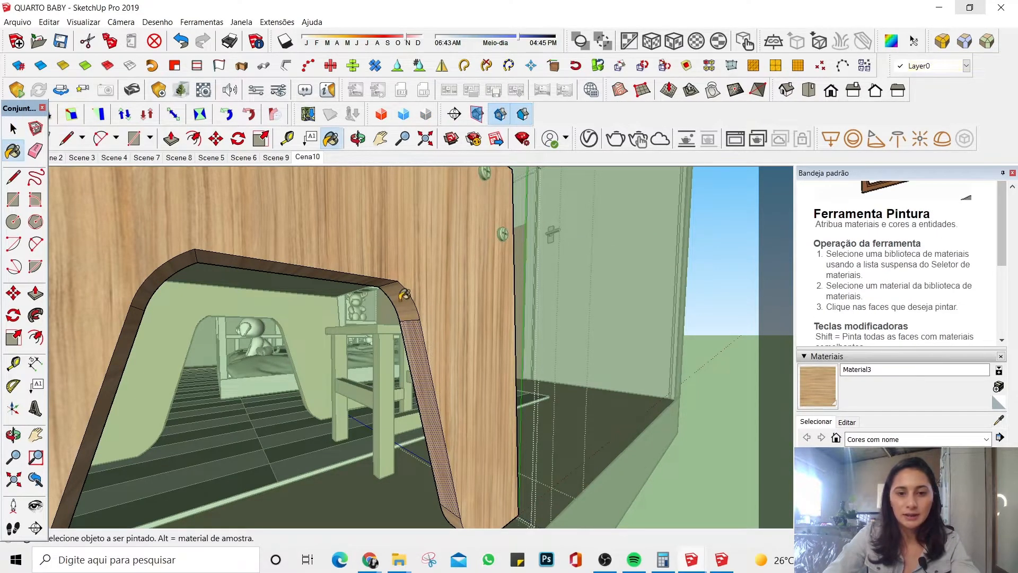
pyautogui.scroll(3, 425, 330)
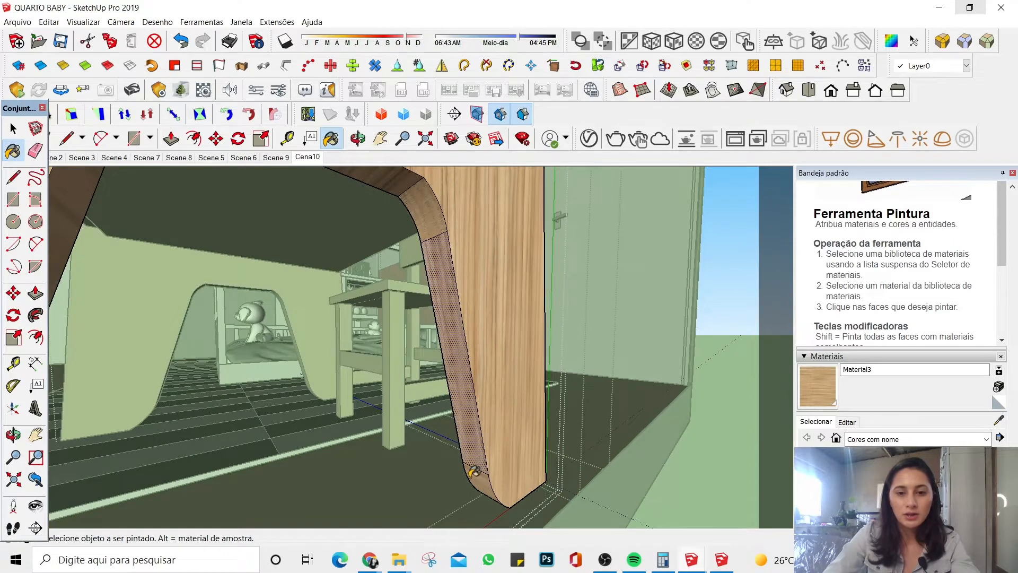
pyautogui.scroll(3, 501, 428)
pyautogui.moveTo(319, 286); pyautogui.dragTo(369, 387, button='middle')
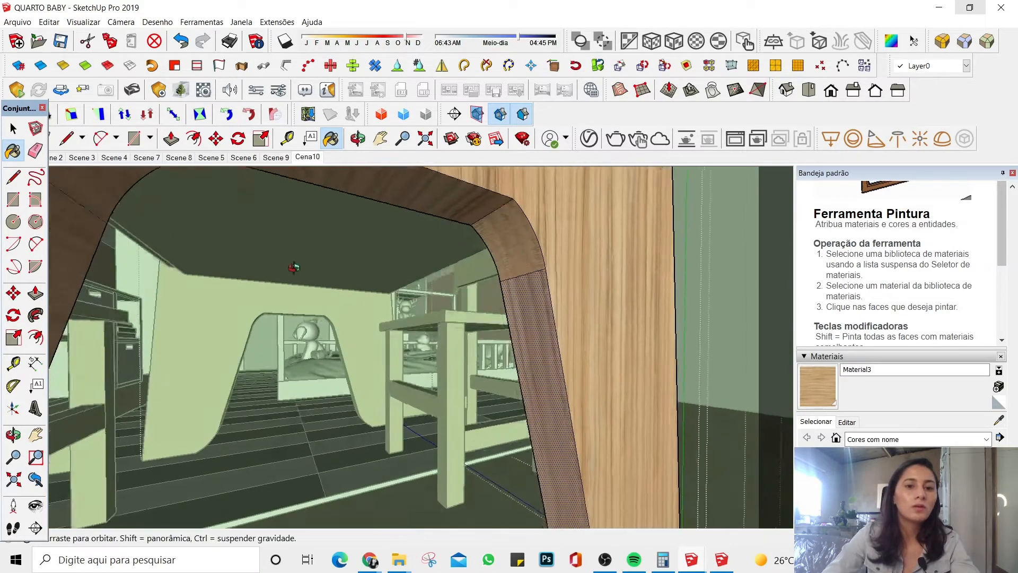
pyautogui.scroll(-3, 369, 387)
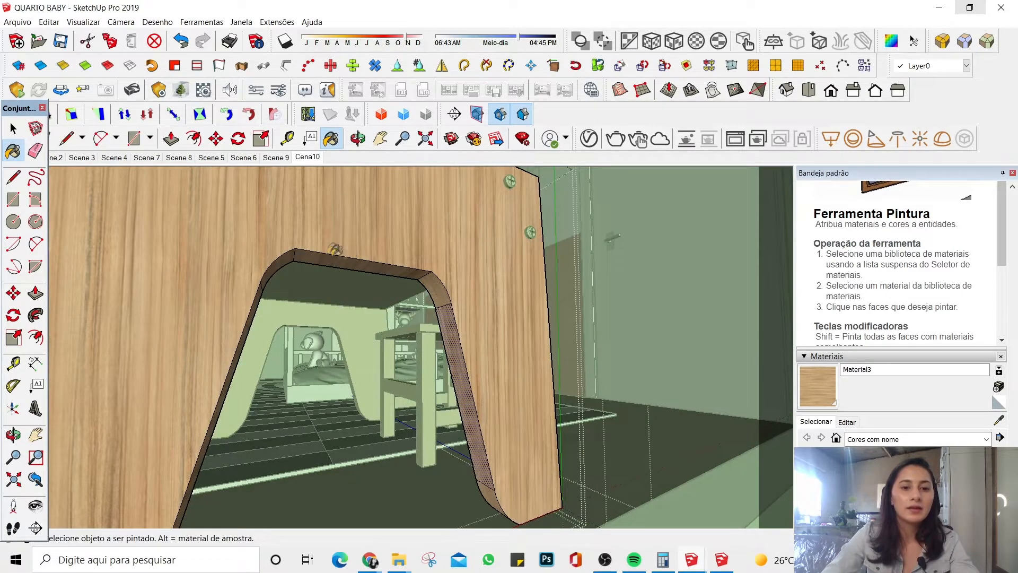
pyautogui.moveTo(335, 249); pyautogui.dragTo(295, 239, button='middle')
pyautogui.scroll(2, 302, 244)
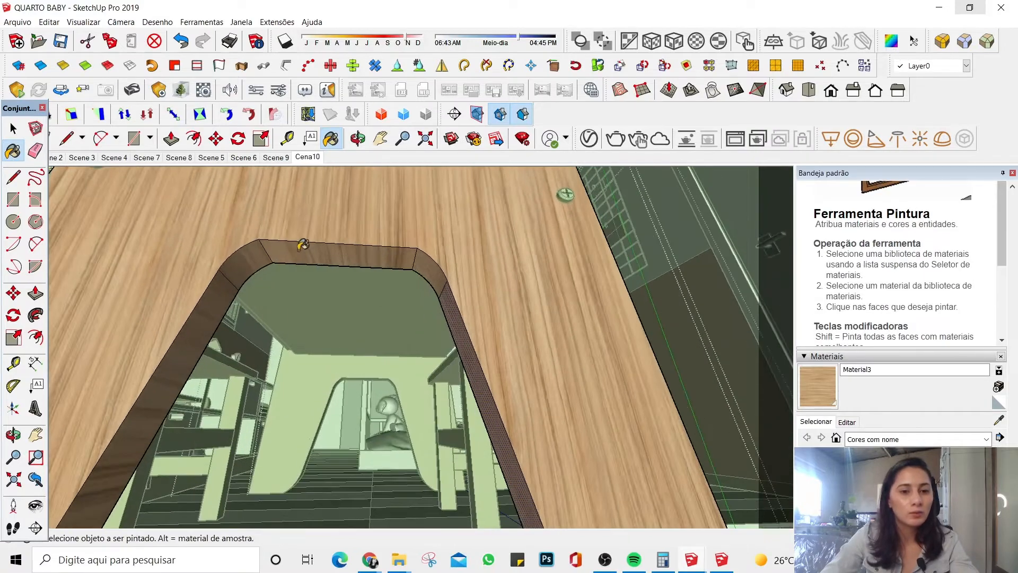
pyautogui.press('space')
pyautogui.click(817, 384)
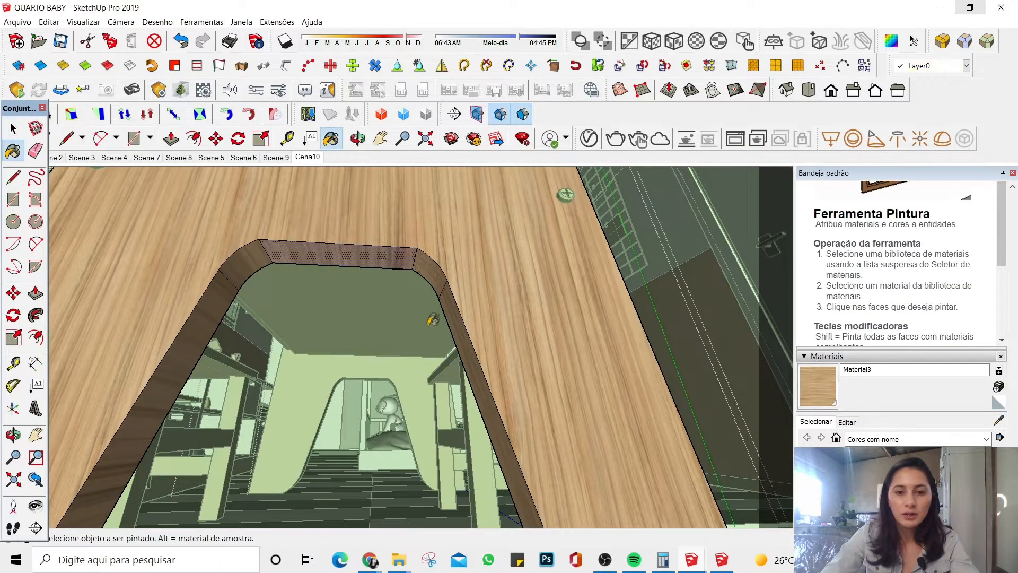
pyautogui.moveTo(269, 257); pyautogui.dragTo(197, 343, button='middle')
pyautogui.scroll(-3, 218, 330)
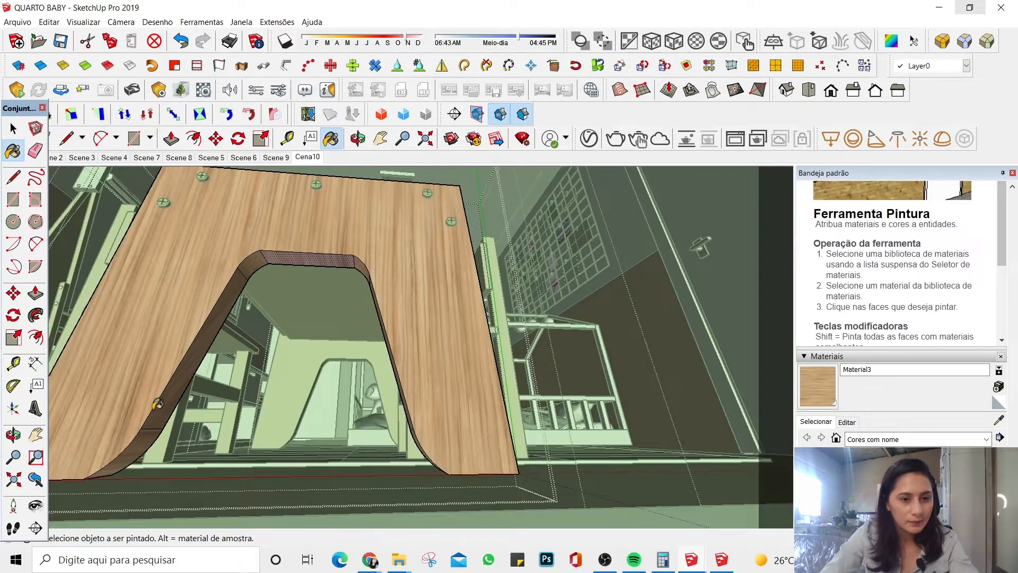
pyautogui.moveTo(157, 404); pyautogui.dragTo(217, 430, button='middle')
pyautogui.scroll(3, 222, 432)
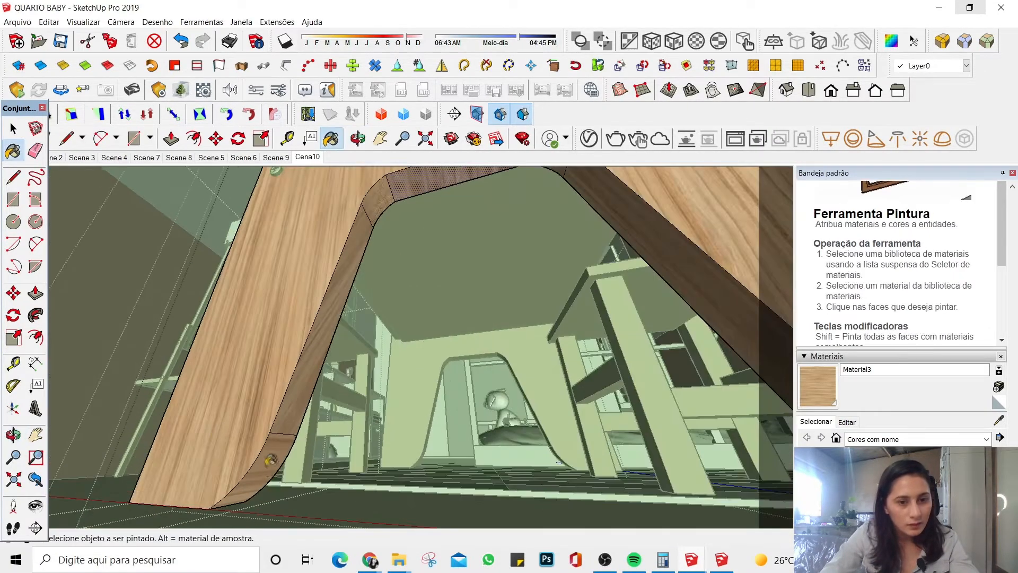
pyautogui.moveTo(323, 376); pyautogui.dragTo(318, 276, button='middle')
# Step: Reposition the wood texture on the cutout's straight side edge face, rotating it so the grain runs along the leg
pyautogui.press('space')
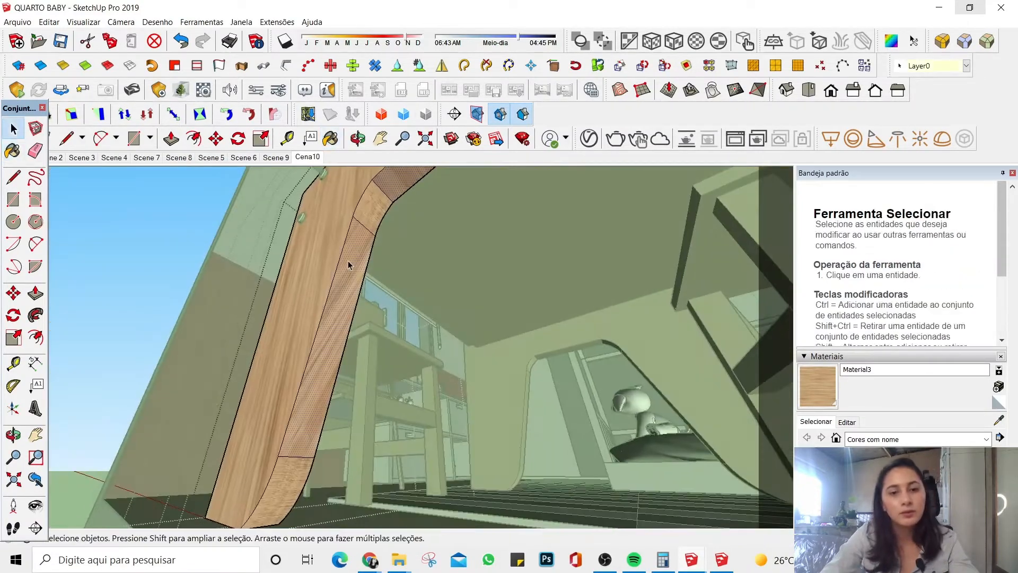
pyautogui.click(348, 260)
pyautogui.rightClick(348, 266)
pyautogui.moveTo(391, 421)
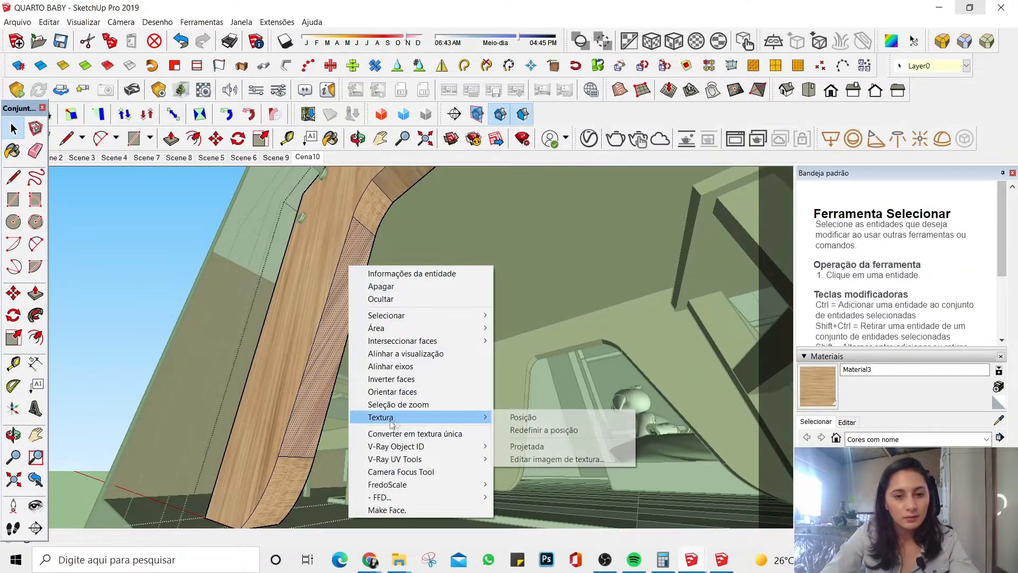
pyautogui.click(523, 417)
pyautogui.rightClick(335, 334)
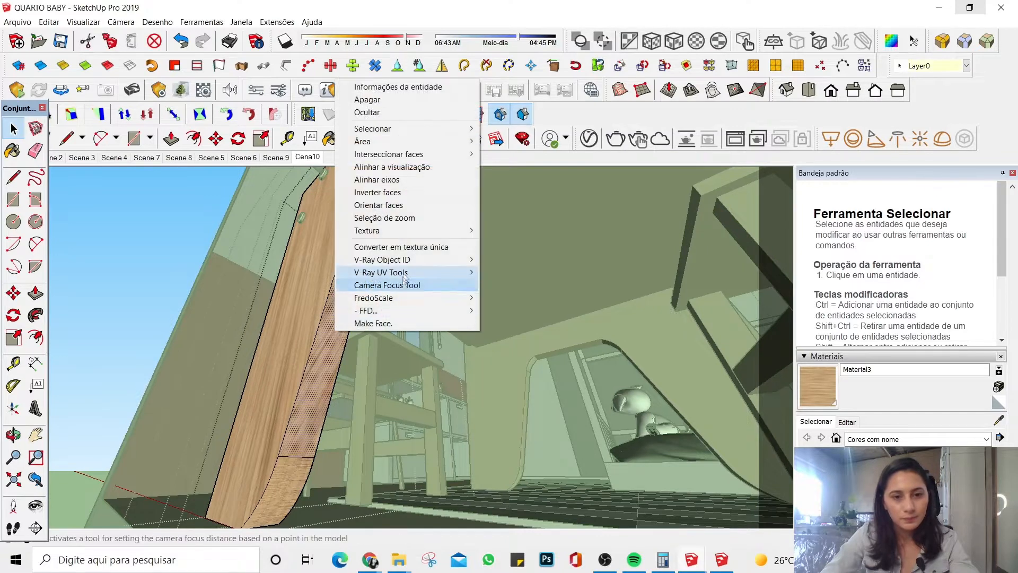
pyautogui.click(416, 218)
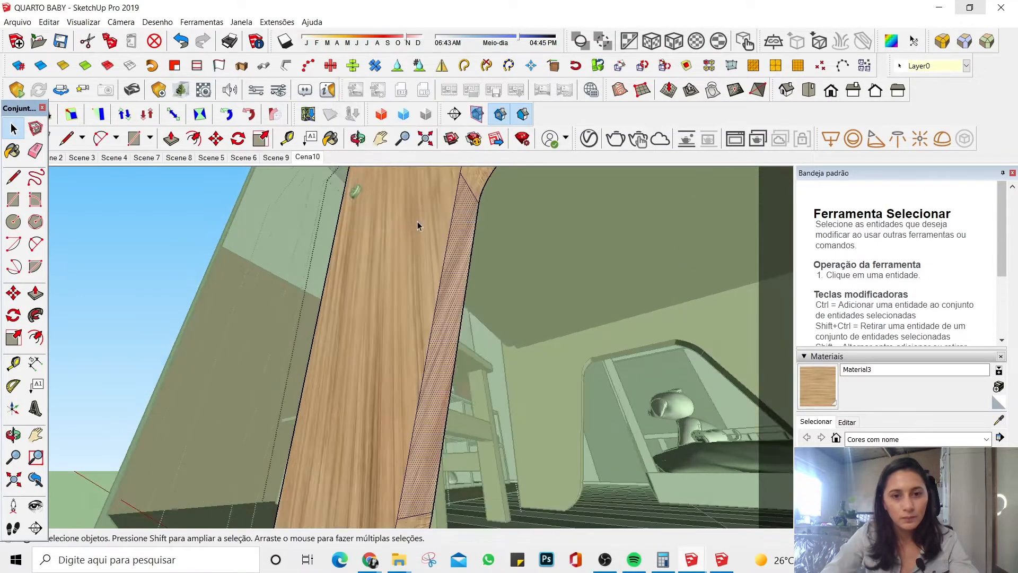
pyautogui.rightClick(461, 268)
pyautogui.moveTo(589, 422)
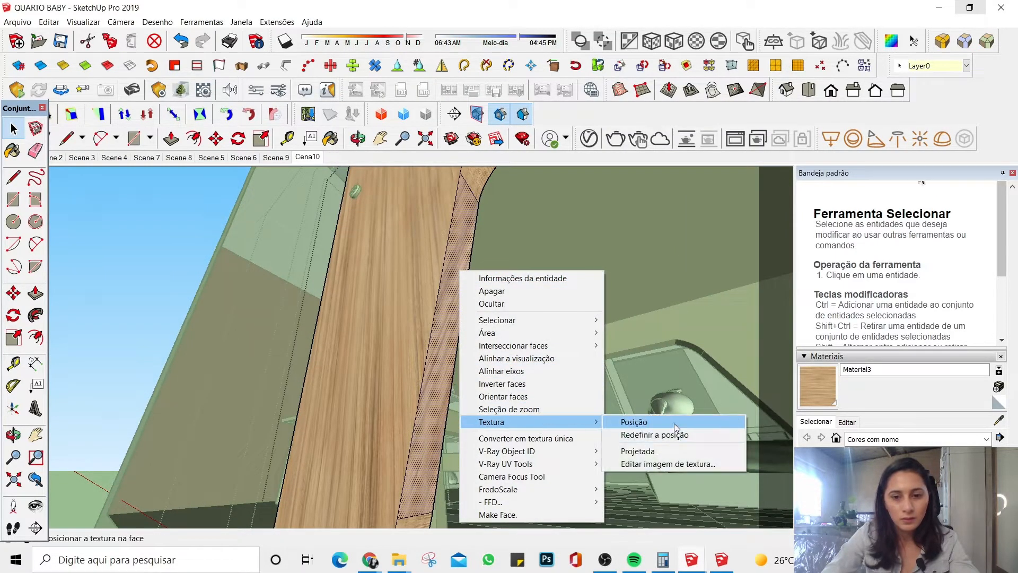
pyautogui.click(675, 427)
pyautogui.moveTo(436, 465); pyautogui.dragTo(496, 382)
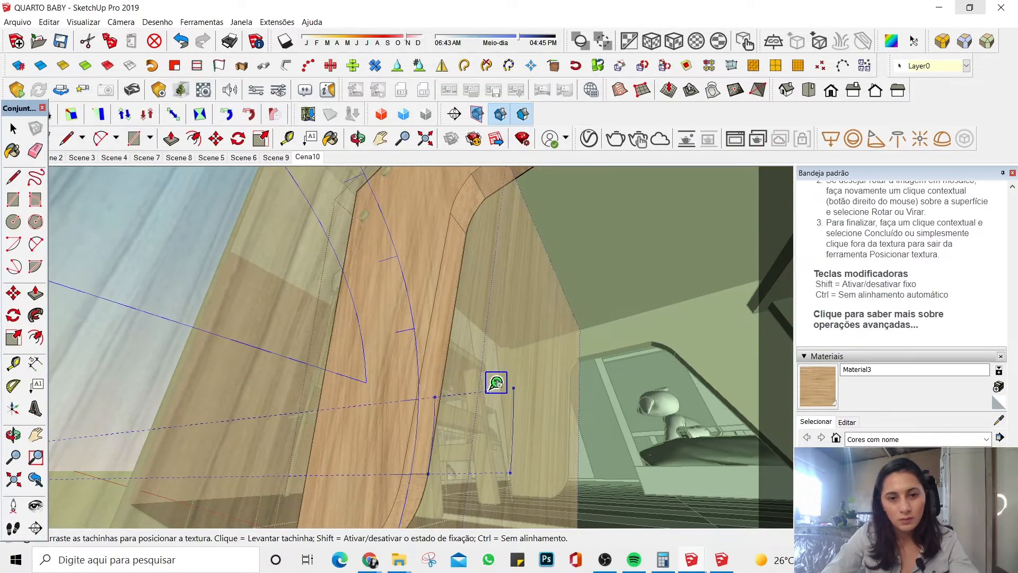
pyautogui.press('Return')
pyautogui.press('Escape')
pyautogui.press('Escape')
# Step: Reopen the desk's side panel, select the cutout's upper inner edge face and sample the wood from the adjacent straight side edge
pyautogui.scroll(-6, 291, 408)
pyautogui.scroll(3, 375, 320)
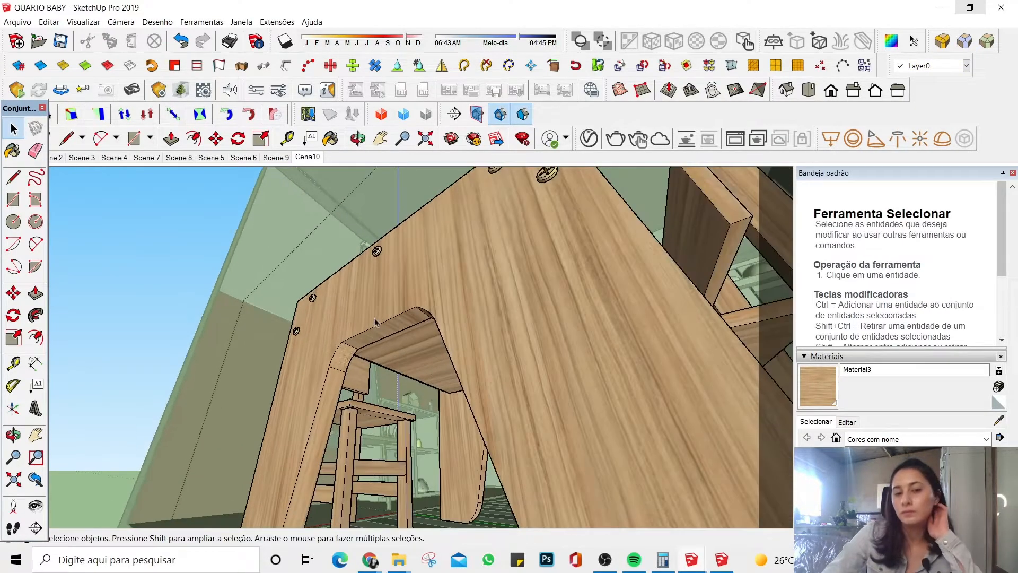
pyautogui.scroll(1, 374, 320)
pyautogui.doubleClick(391, 332)
pyautogui.doubleClick(391, 332)
pyautogui.tripleClick(392, 333)
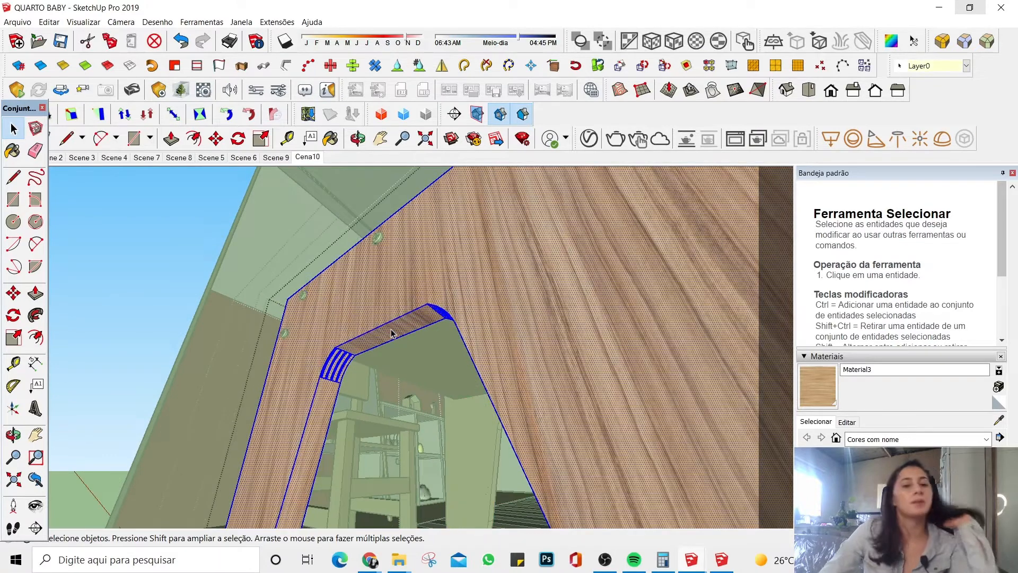
pyautogui.click(391, 333)
pyautogui.moveTo(391, 333)
pyautogui.mouseDown(button='middle')
pyautogui.moveTo(390, 309)
pyautogui.moveTo(387, 338)
pyautogui.mouseUp(button='middle')
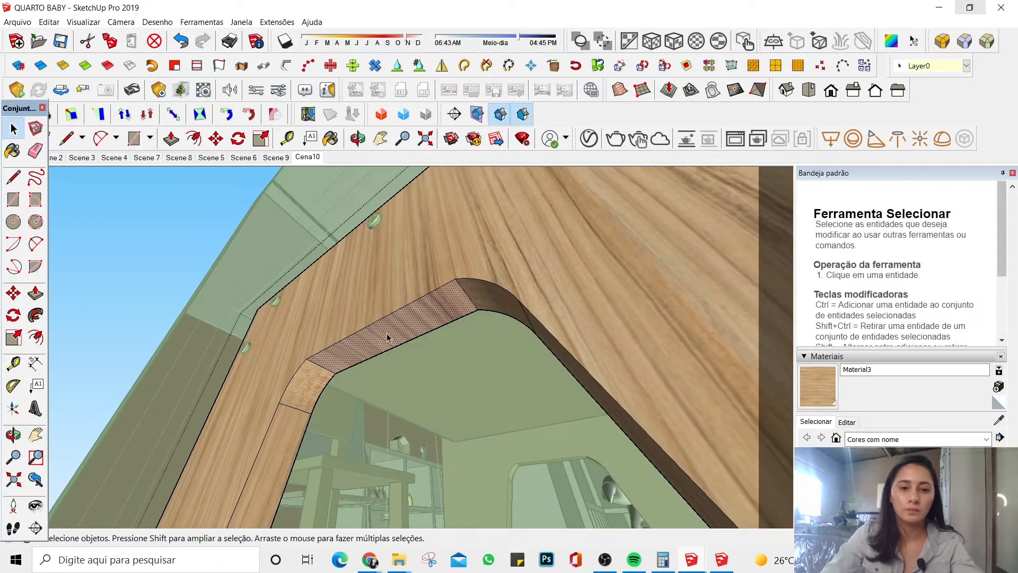
pyautogui.click(999, 421)
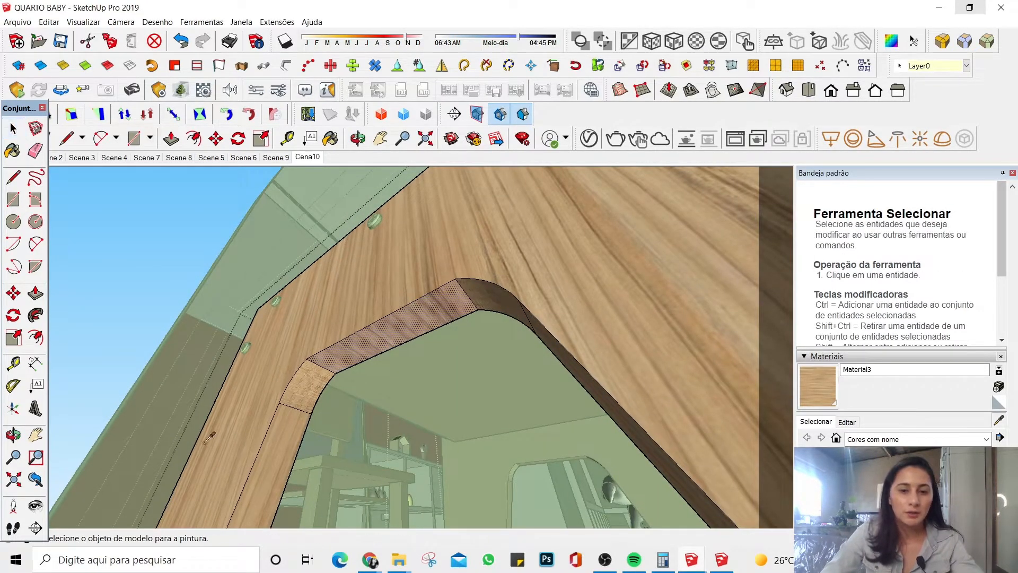
pyautogui.click(289, 457)
pyautogui.press('space')
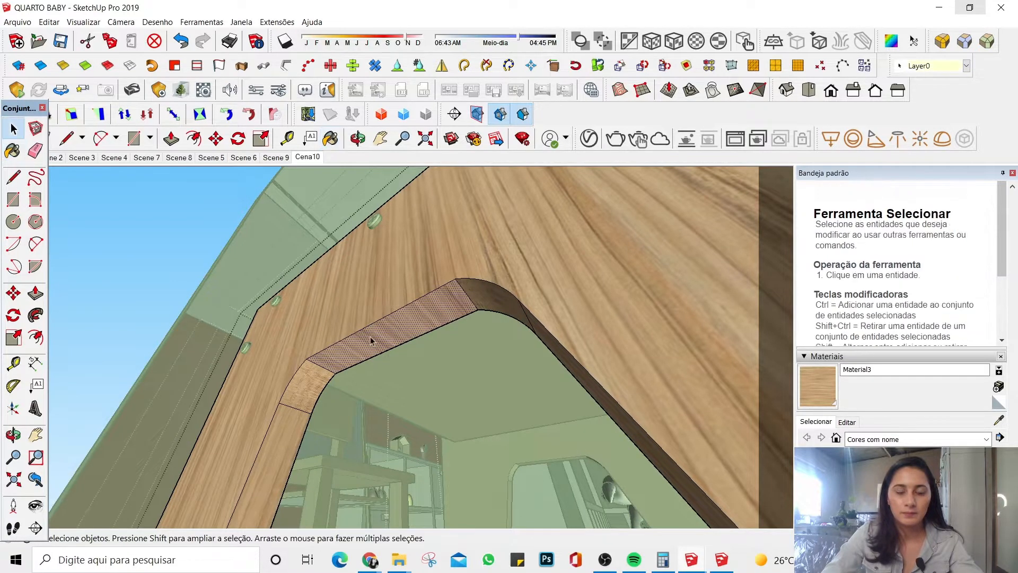
# Step: Reposition the wood texture on the cutout's upper inner edge face, rotating it so the grain follows the edge's length
pyautogui.rightClick(375, 344)
pyautogui.click(467, 234)
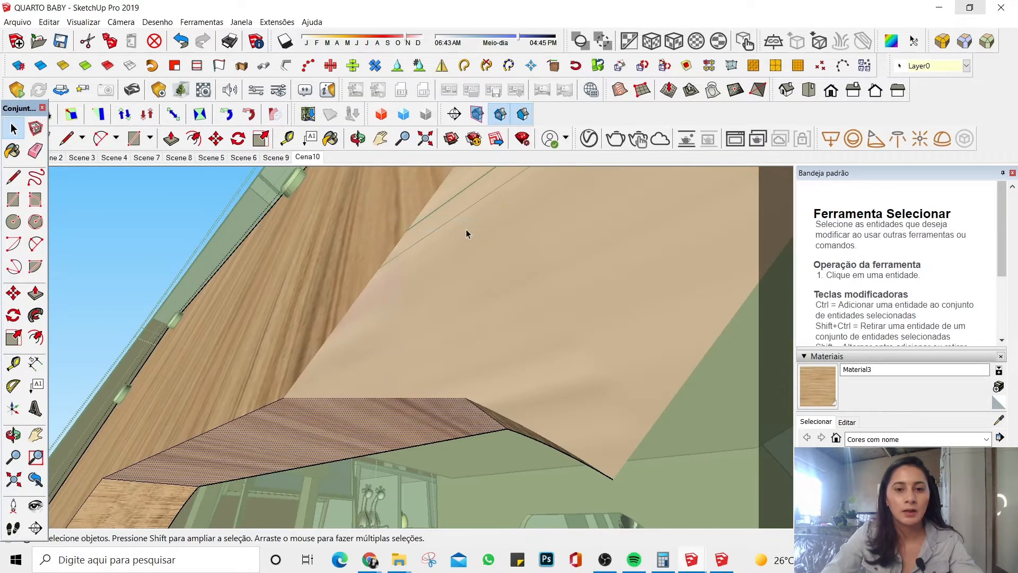
pyautogui.rightClick(293, 435)
pyautogui.moveTo(371, 329)
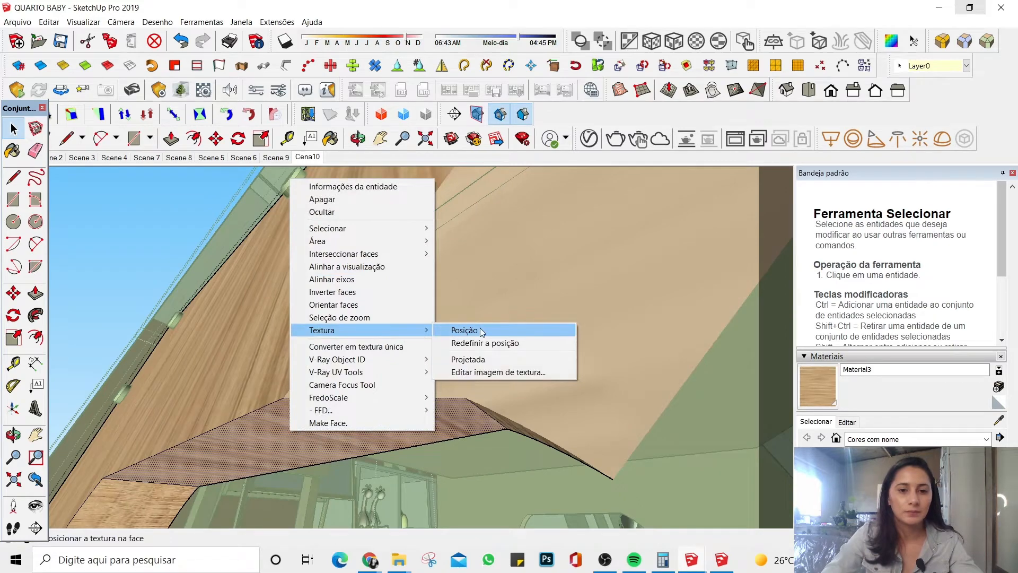
pyautogui.click(479, 329)
pyautogui.scroll(-5, 456, 259)
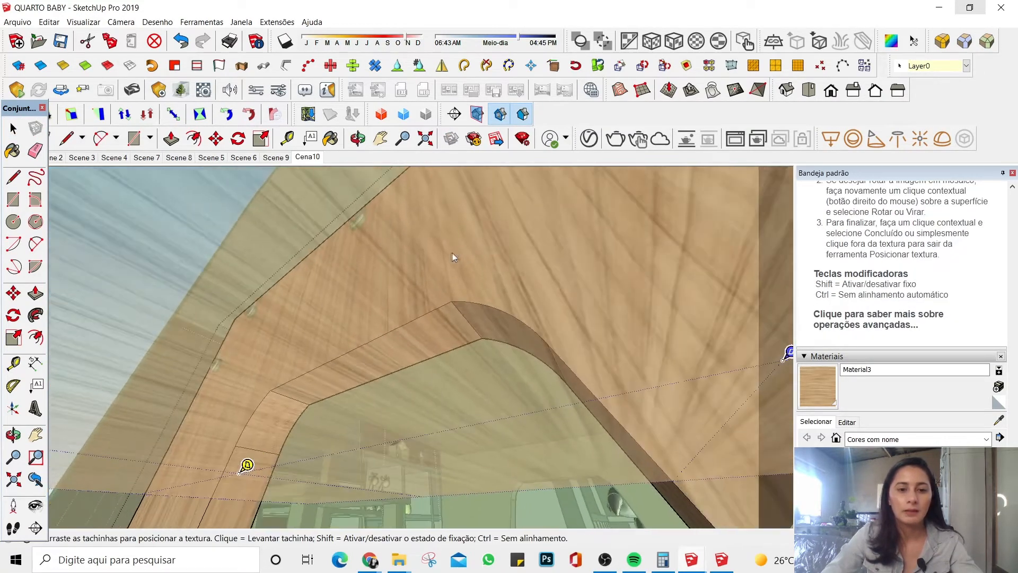
pyautogui.scroll(-5, 472, 444)
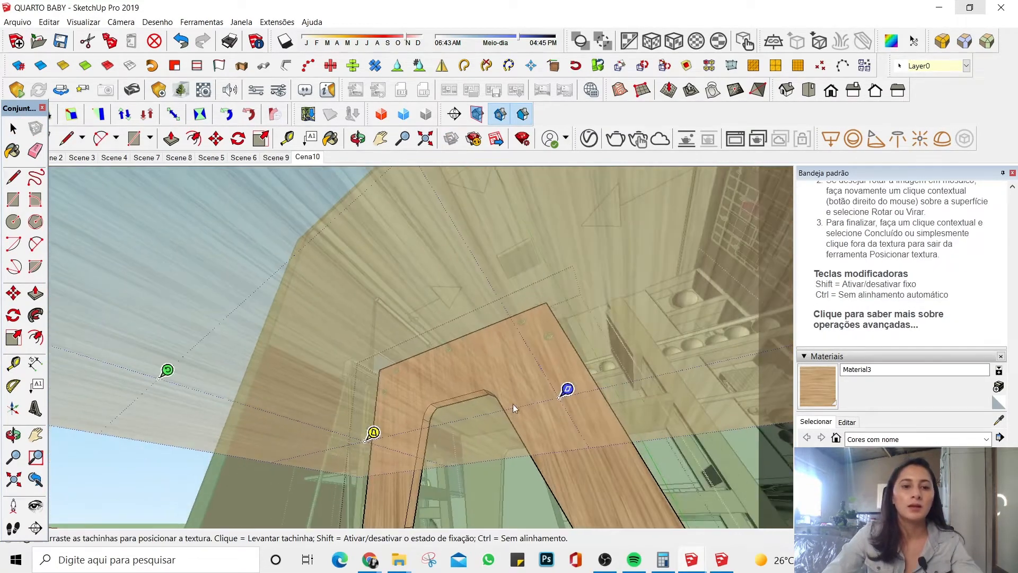
pyautogui.moveTo(196, 372); pyautogui.dragTo(645, 371)
pyautogui.click(484, 422)
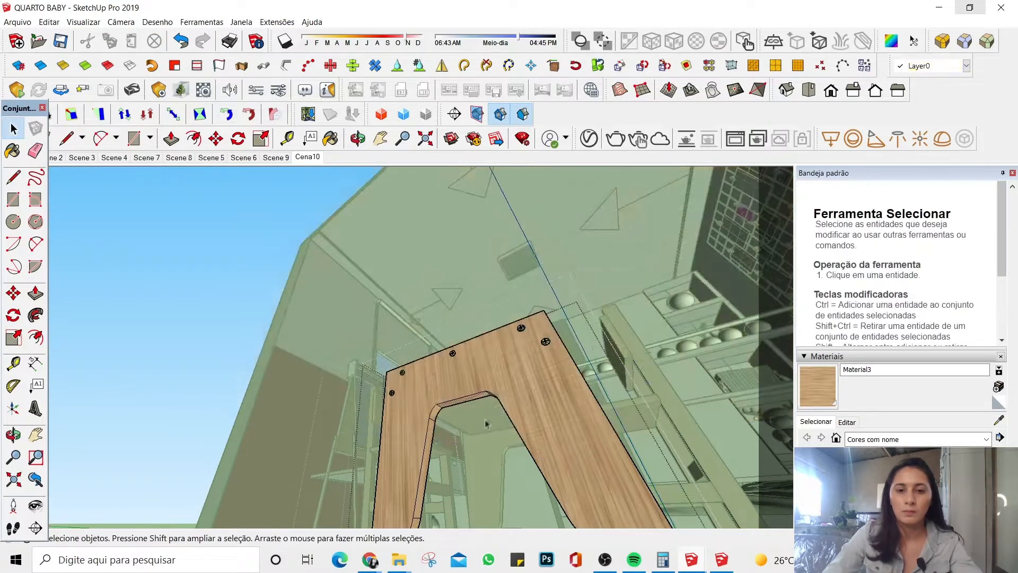
# Step: Readjust the wood texture position on the leg cutout's upper inner edge face, rotating the grain along the edge
pyautogui.scroll(7, 466, 404)
pyautogui.scroll(-1, 484, 326)
pyautogui.scroll(-1, 483, 327)
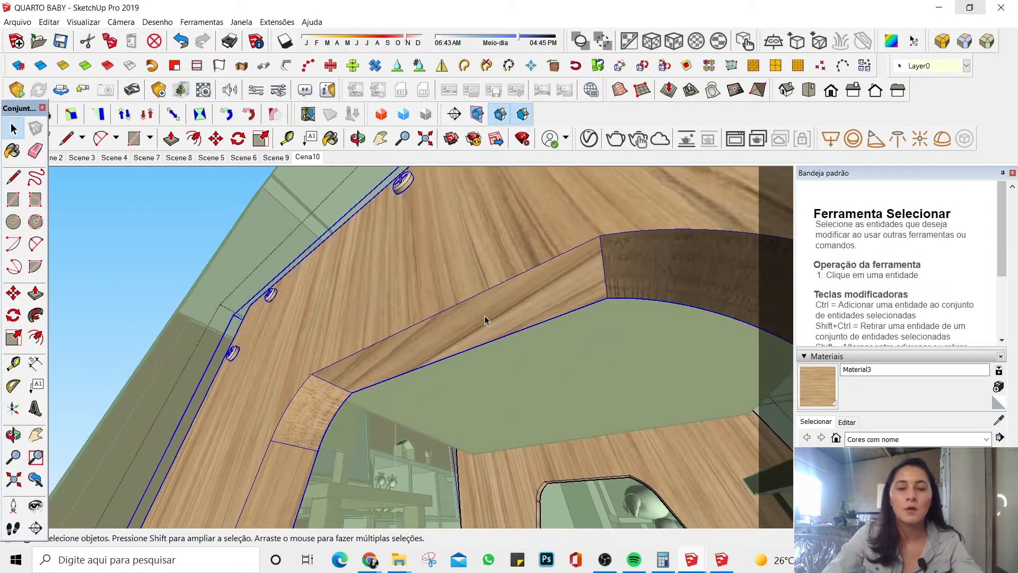
pyautogui.tripleClick(484, 317)
pyautogui.rightClick(485, 318)
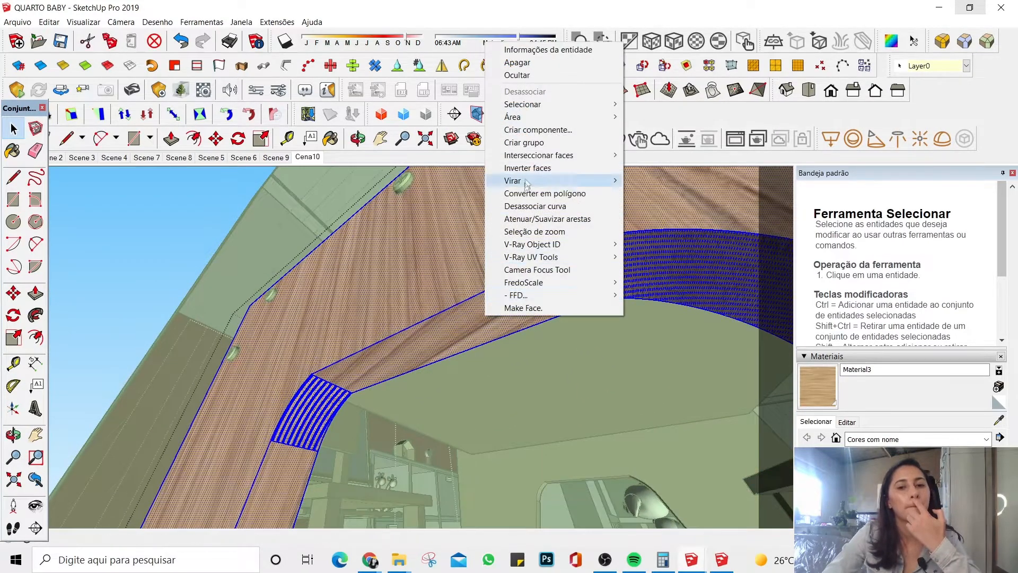
pyautogui.click(432, 341)
pyautogui.rightClick(504, 313)
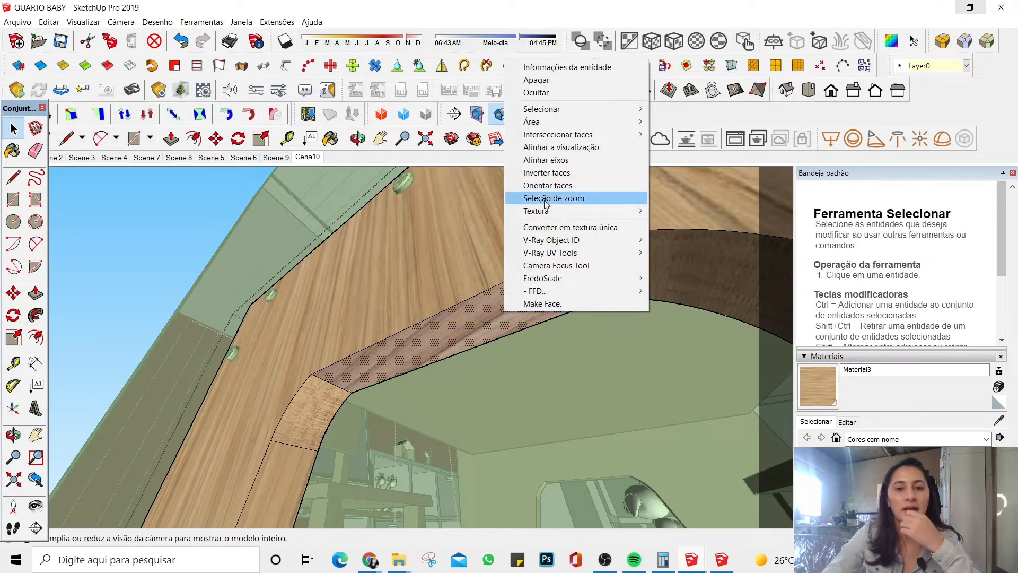
pyautogui.moveTo(628, 217)
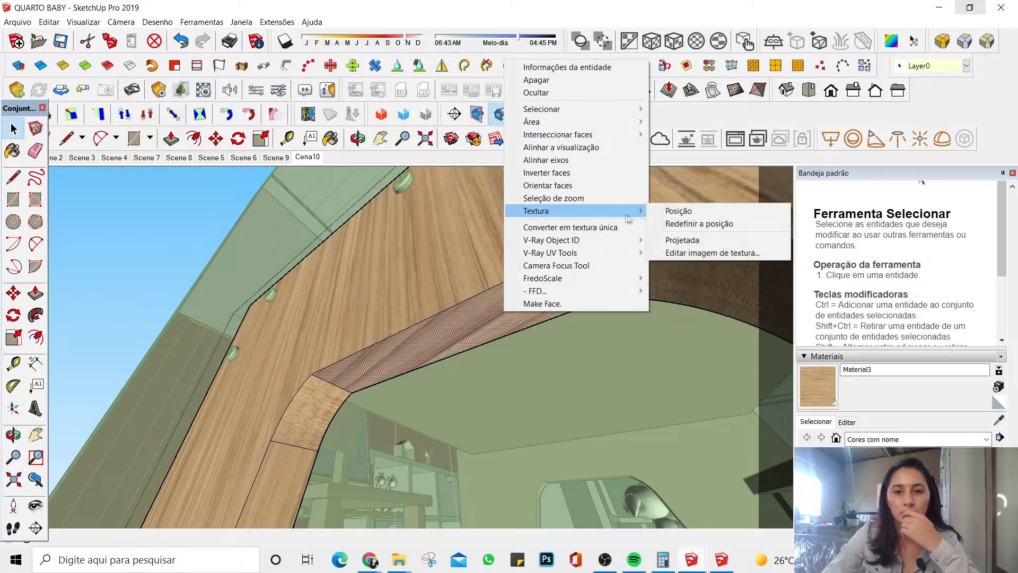
pyautogui.click(663, 212)
pyautogui.moveTo(486, 287); pyautogui.dragTo(446, 334, button='middle')
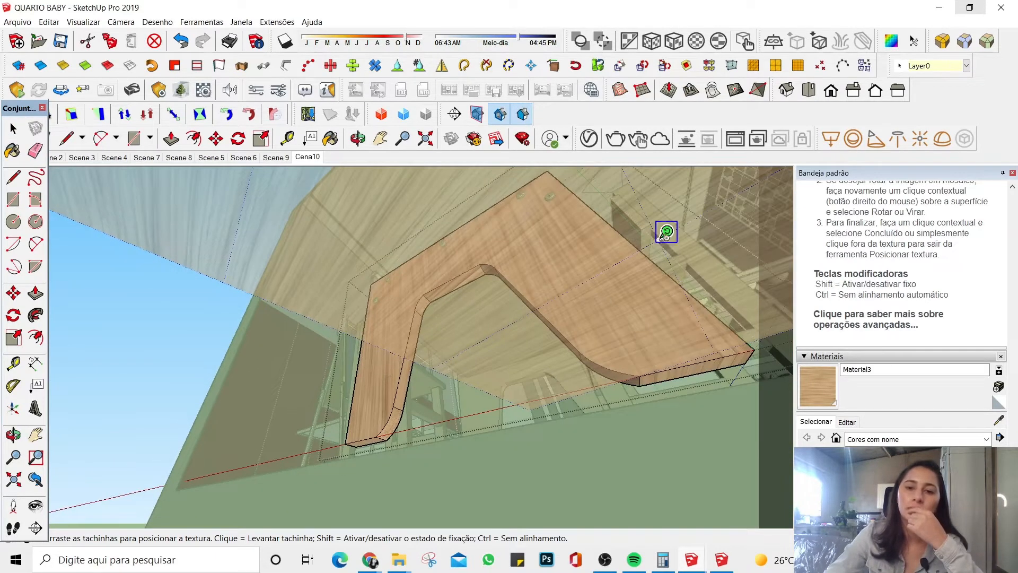
pyautogui.moveTo(661, 236); pyautogui.dragTo(566, 258)
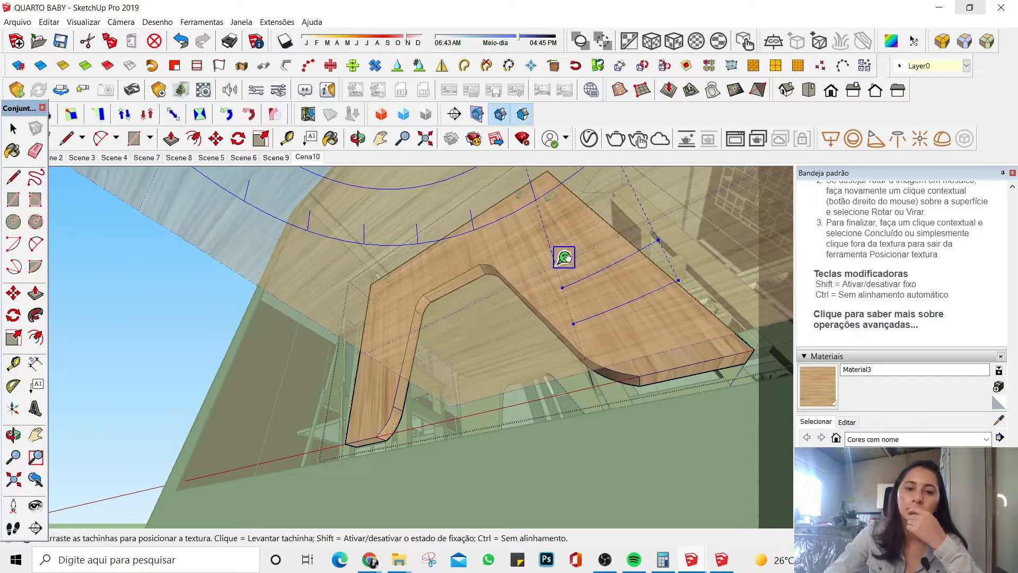
pyautogui.press('space')
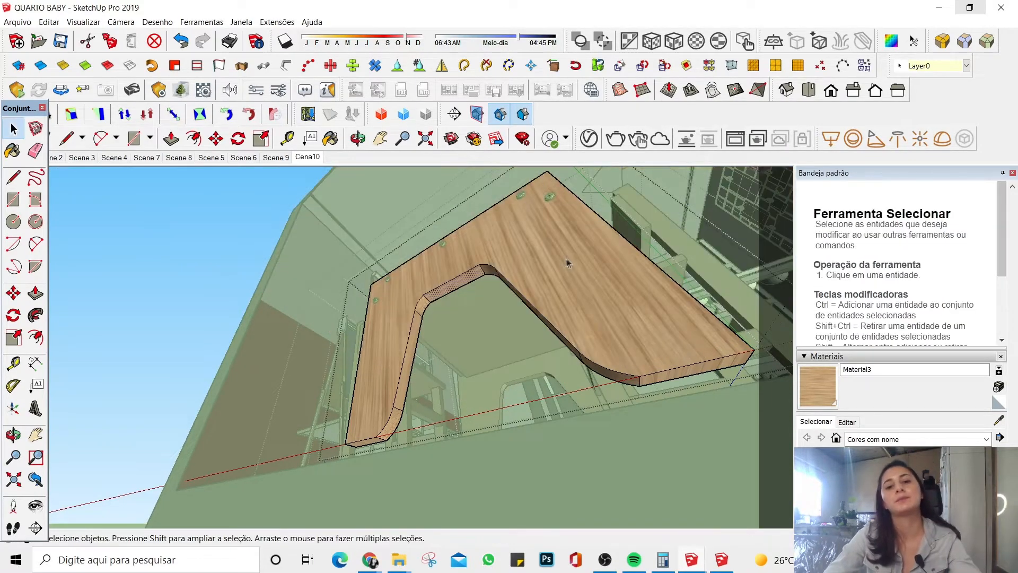
pyautogui.scroll(6, 450, 361)
pyautogui.moveTo(450, 369); pyautogui.dragTo(449, 310, button='middle')
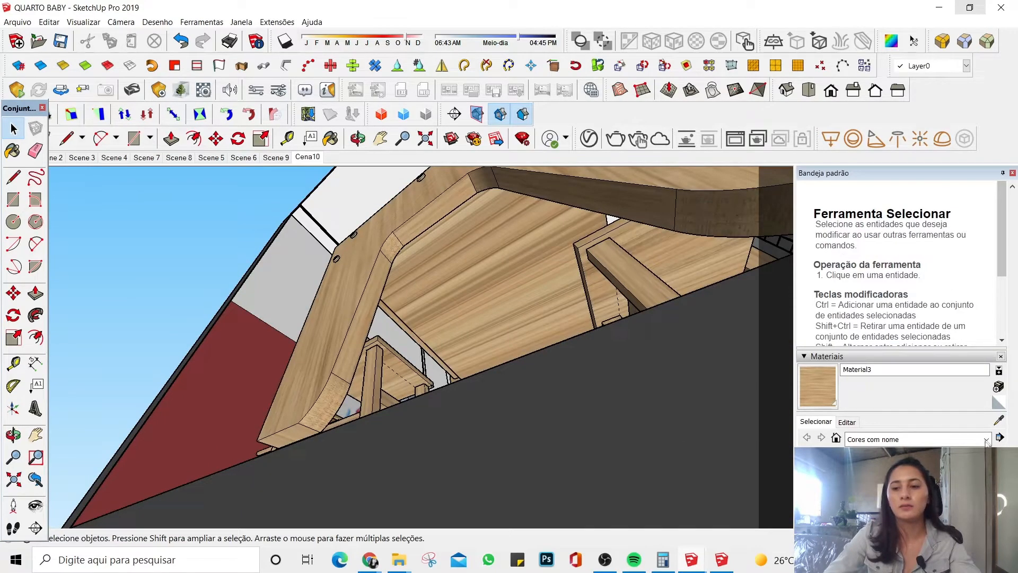
# Step: Move the photo grid panel above the bed horizontally along the red axis toward the wall face
pyautogui.click(433, 208)
pyautogui.moveTo(450, 232)
pyautogui.mouseDown(button='middle')
pyautogui.moveTo(481, 348)
pyautogui.moveTo(520, 364)
pyautogui.moveTo(534, 421)
pyautogui.mouseUp(button='middle')
pyautogui.scroll(6, 524, 365)
pyautogui.scroll(4, 525, 359)
pyautogui.press('space')
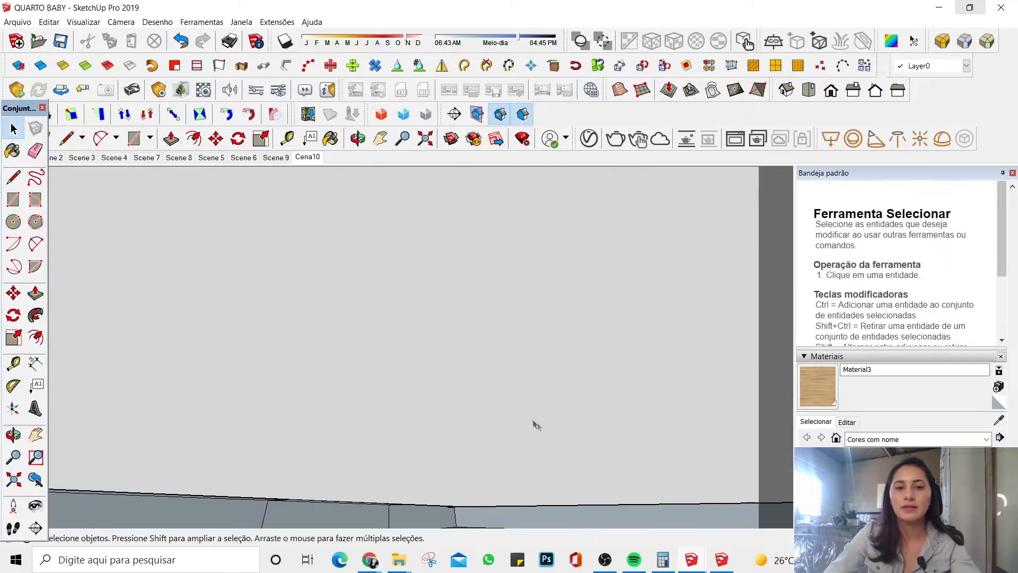
pyautogui.scroll(2, 492, 262)
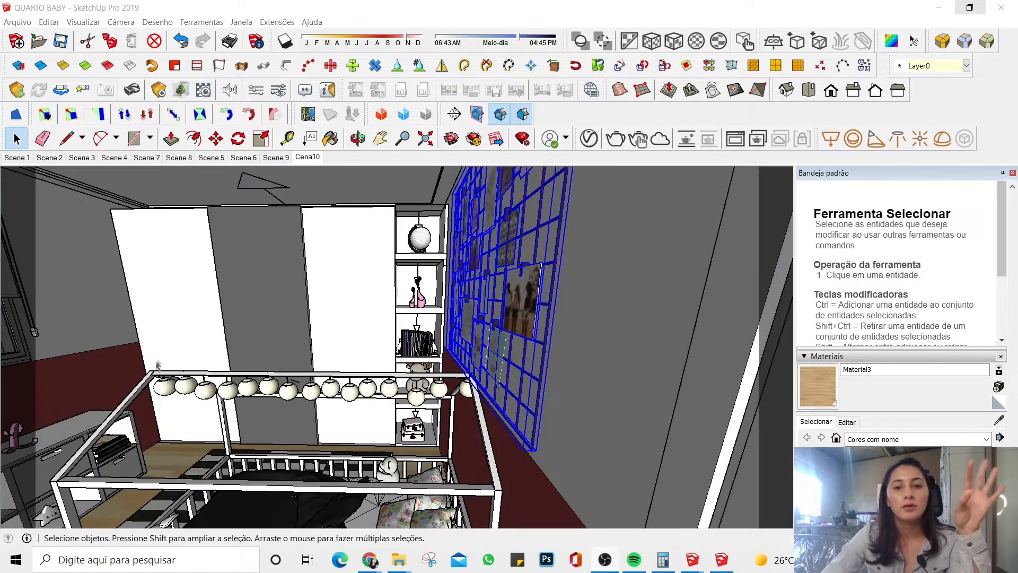
pyautogui.scroll(-1, 586, 311)
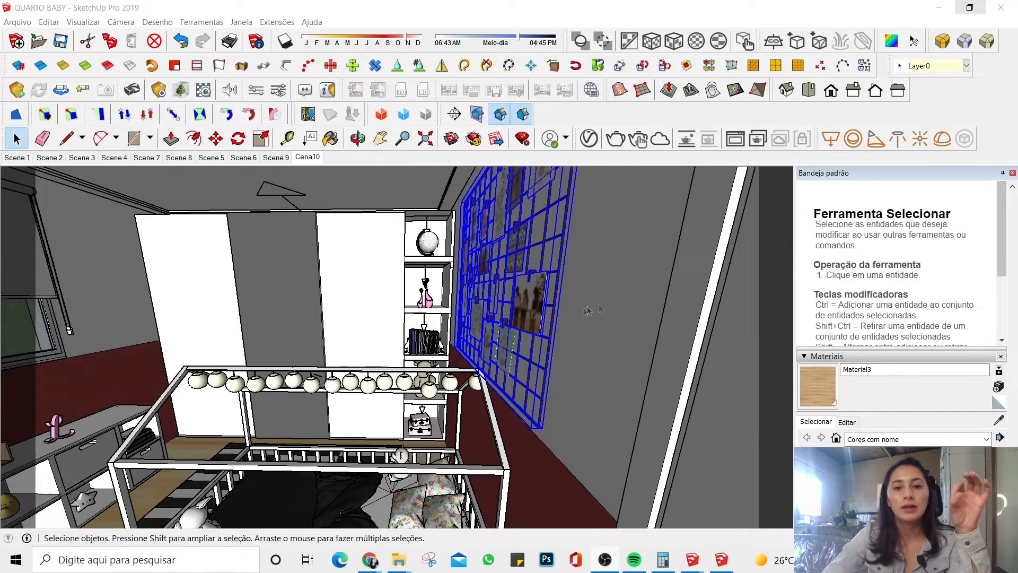
pyautogui.moveTo(570, 322); pyautogui.dragTo(591, 318, button='middle')
pyautogui.scroll(2, 591, 317)
pyautogui.press('m')
pyautogui.scroll(3, 593, 317)
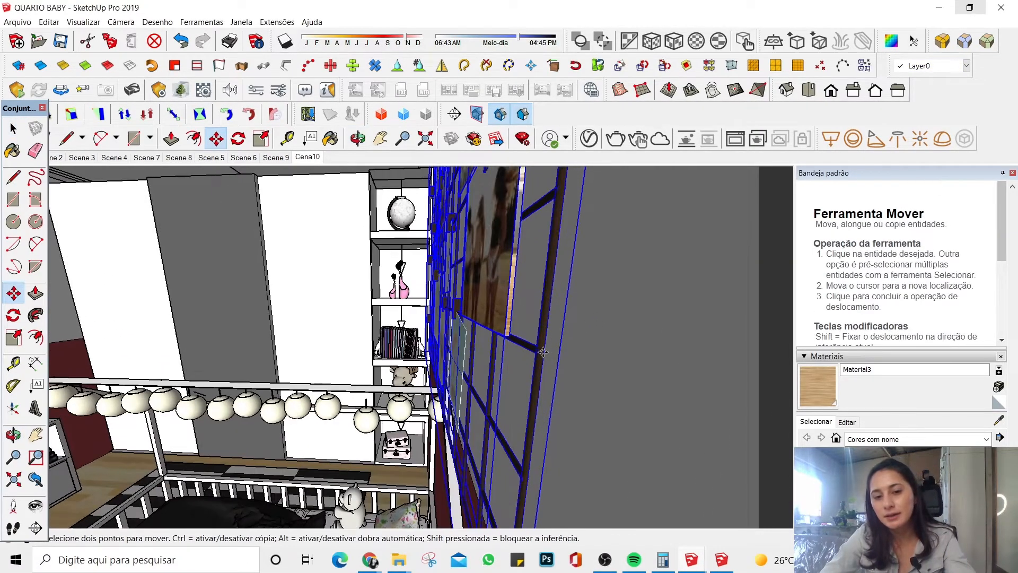
pyautogui.click(542, 351)
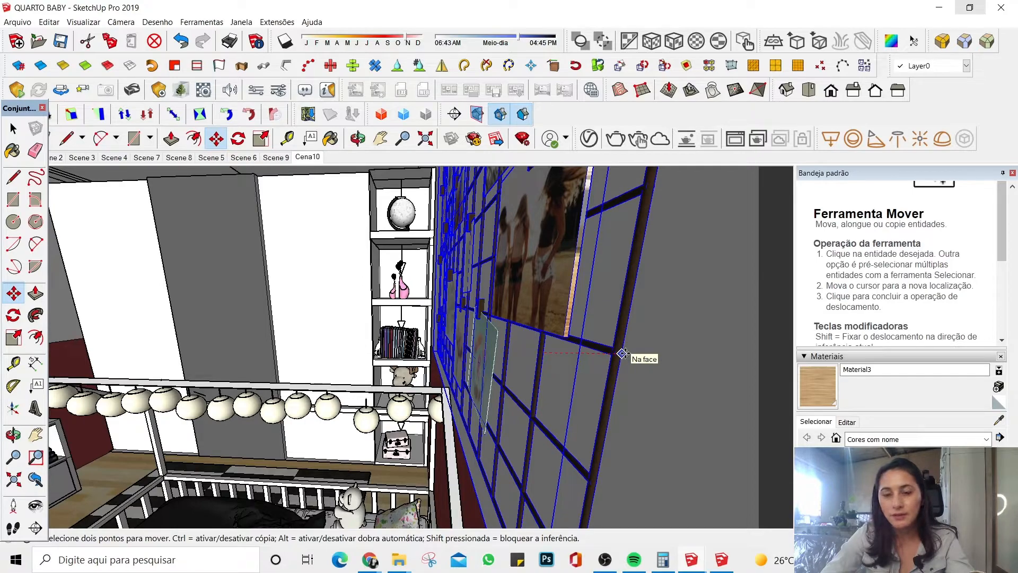
pyautogui.scroll(-1, 623, 357)
pyautogui.press('space')
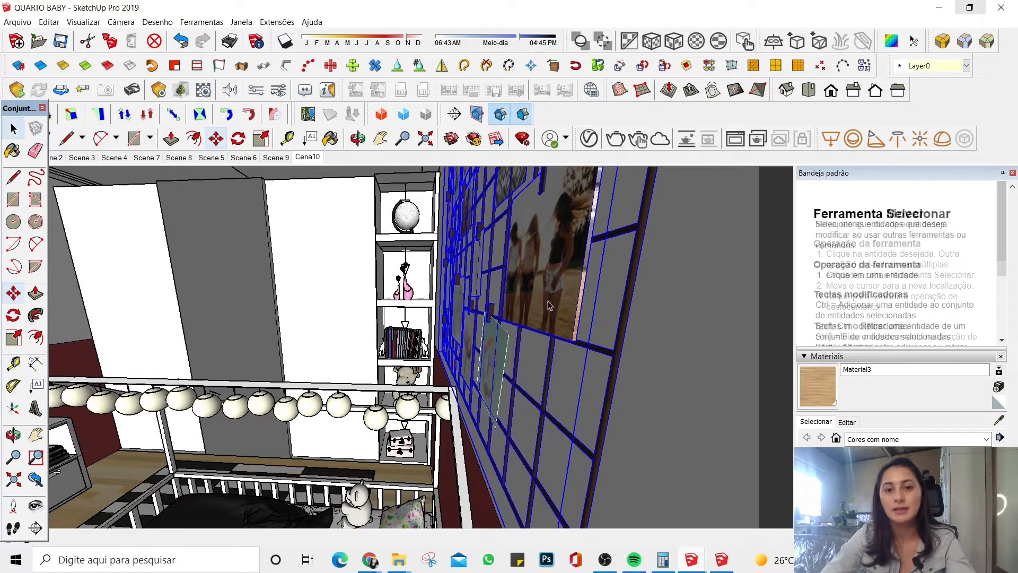
# Step: Examine the textures on the toy shelf's plush toys, the small wooden house, and the bed's pillows and teddy bear
pyautogui.scroll(-2, 549, 319)
pyautogui.moveTo(549, 320); pyautogui.dragTo(629, 345, button='middle')
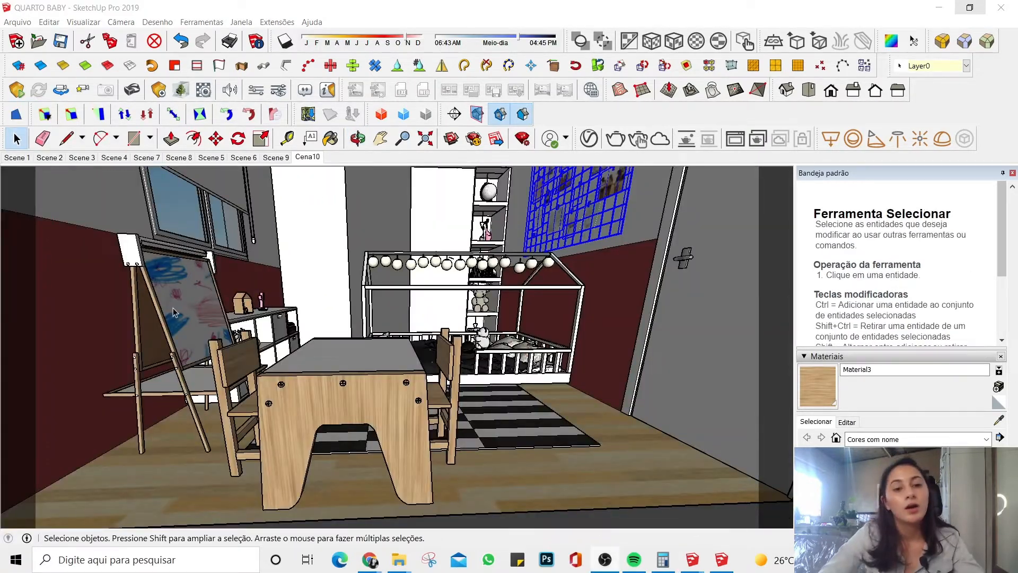
pyautogui.scroll(3, 408, 297)
pyautogui.moveTo(456, 281)
pyautogui.mouseDown(button='middle')
pyautogui.moveTo(401, 304)
pyautogui.moveTo(407, 296)
pyautogui.moveTo(201, 284)
pyautogui.mouseUp(button='middle')
pyautogui.scroll(3, 401, 304)
pyautogui.scroll(2, 401, 304)
pyautogui.scroll(-4, 201, 286)
pyautogui.scroll(3, 205, 388)
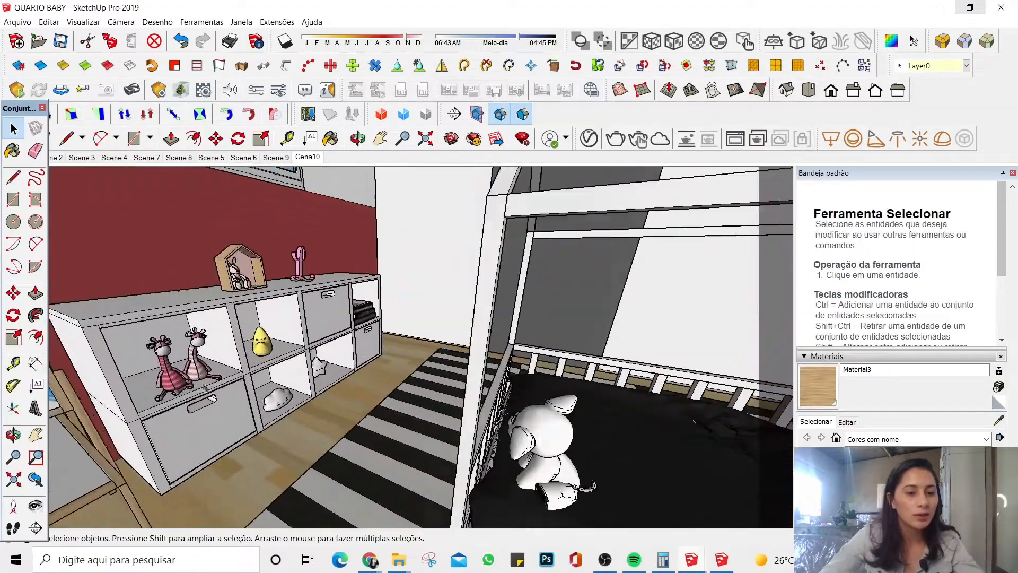
pyautogui.scroll(4, 204, 387)
pyautogui.scroll(3, 146, 347)
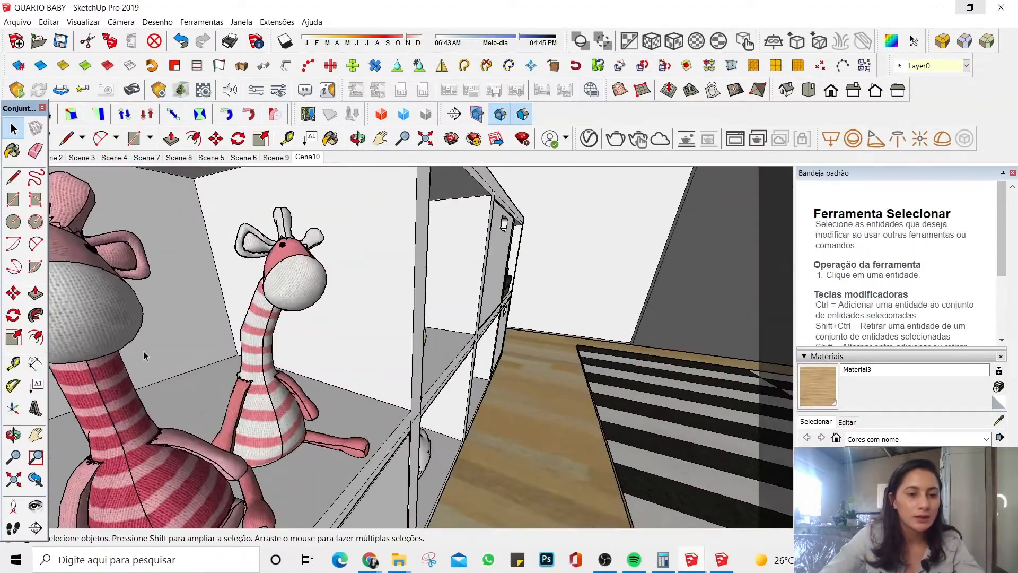
pyautogui.scroll(-6, 132, 366)
pyautogui.scroll(5, 199, 224)
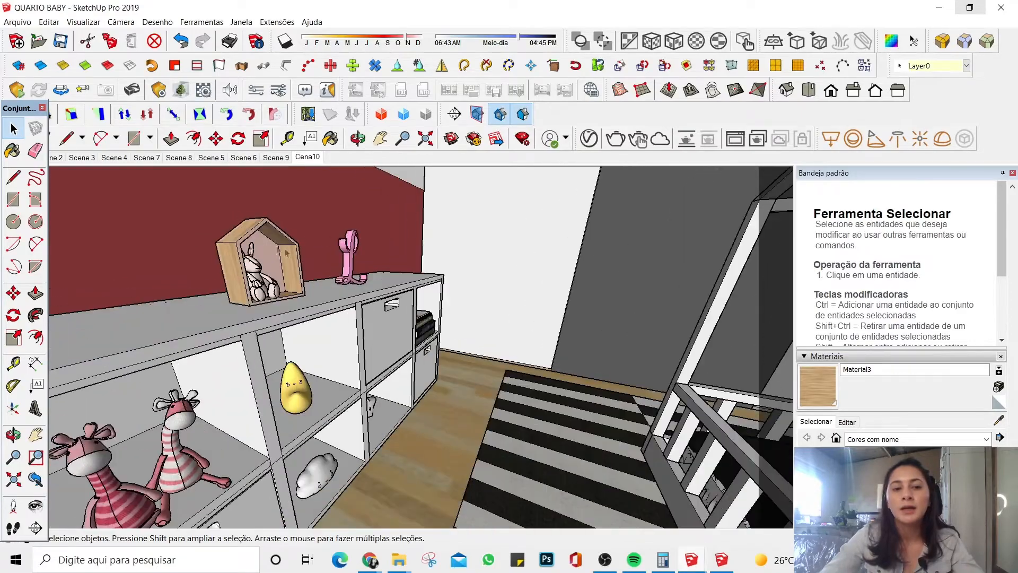
pyautogui.scroll(-3, 80, 235)
pyautogui.scroll(-6, 151, 273)
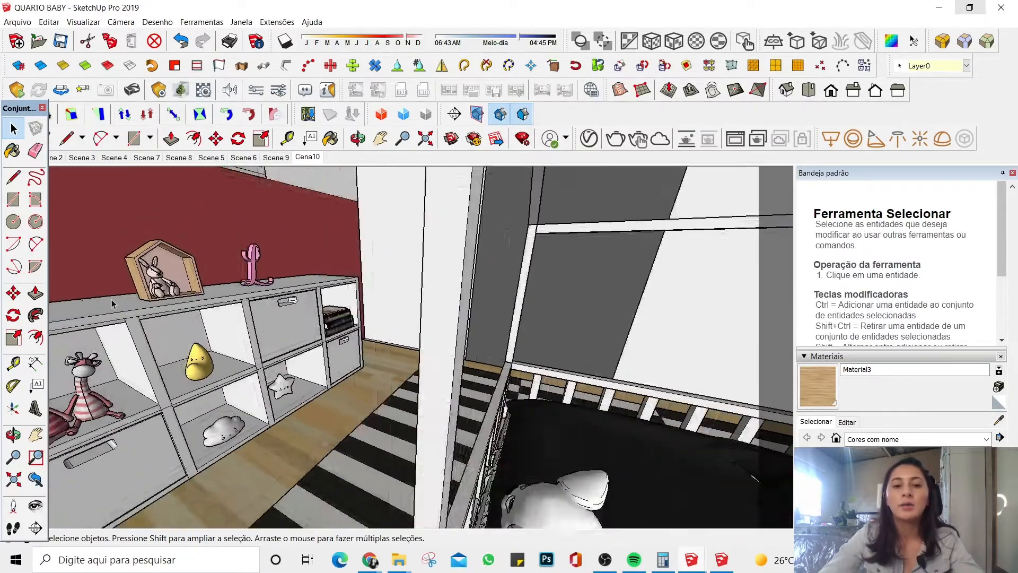
pyautogui.moveTo(151, 274); pyautogui.dragTo(377, 348, button='middle')
pyautogui.scroll(-5, 377, 348)
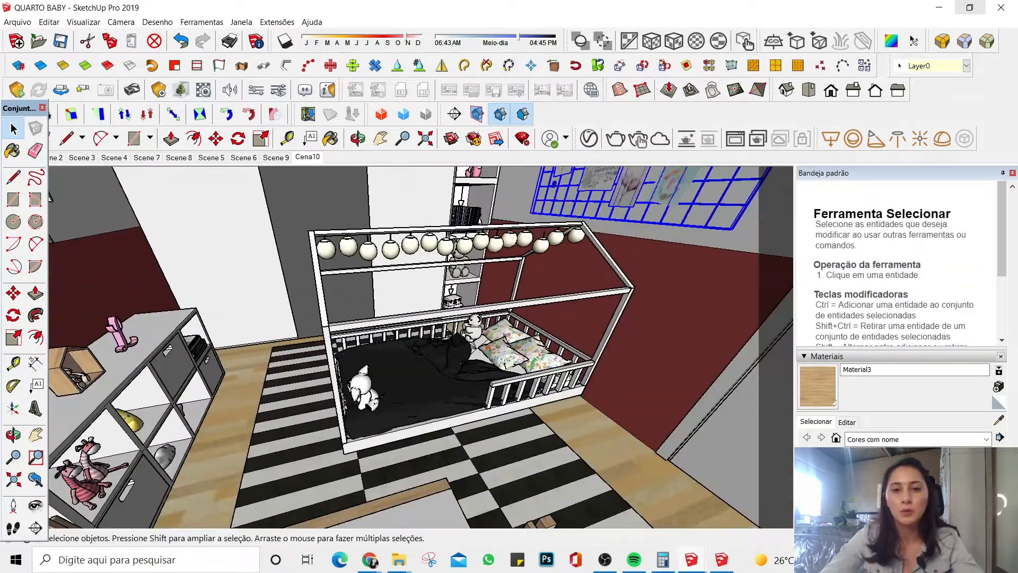
pyautogui.scroll(7, 527, 297)
pyautogui.scroll(2, 527, 300)
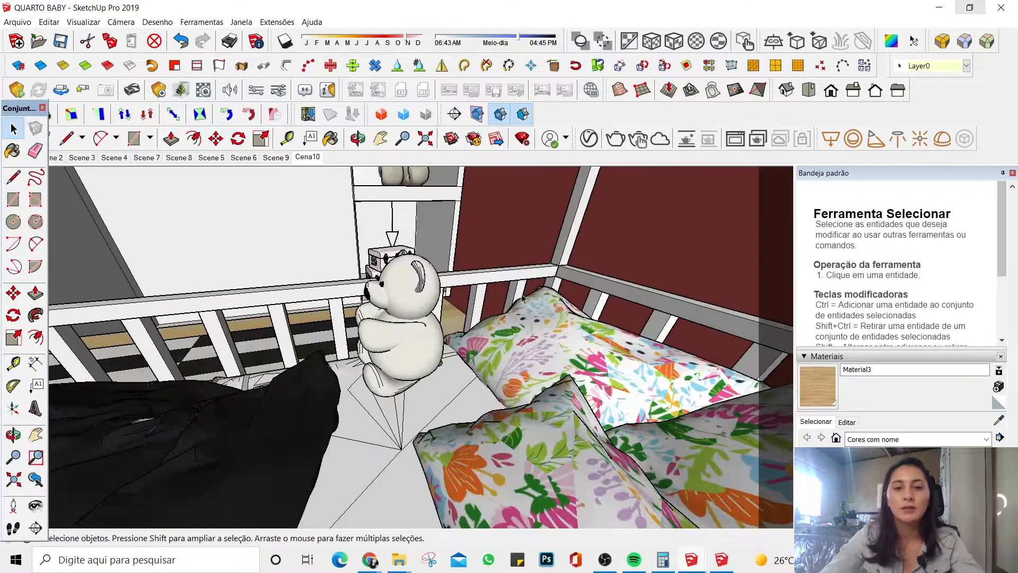
pyautogui.scroll(-4, 460, 259)
pyautogui.moveTo(460, 258); pyautogui.dragTo(468, 309, button='middle')
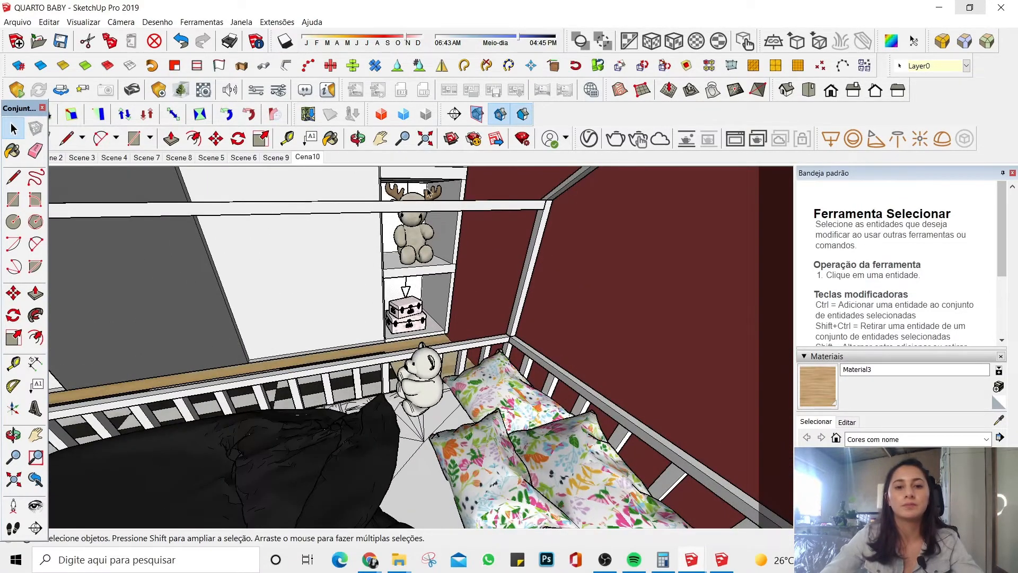
# Step: Open the plush moose on the wall shelf, select all its head faces and apply a Box Map, then remap them
pyautogui.scroll(8, 427, 193)
pyautogui.click(417, 204)
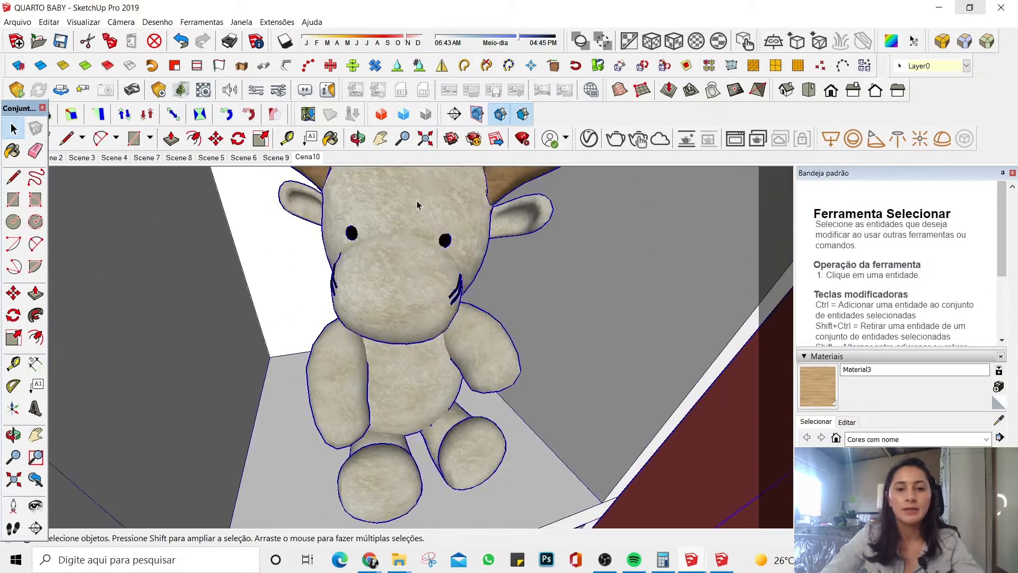
pyautogui.doubleClick(416, 201)
pyautogui.doubleClick(416, 202)
pyautogui.doubleClick(417, 201)
pyautogui.click(417, 201)
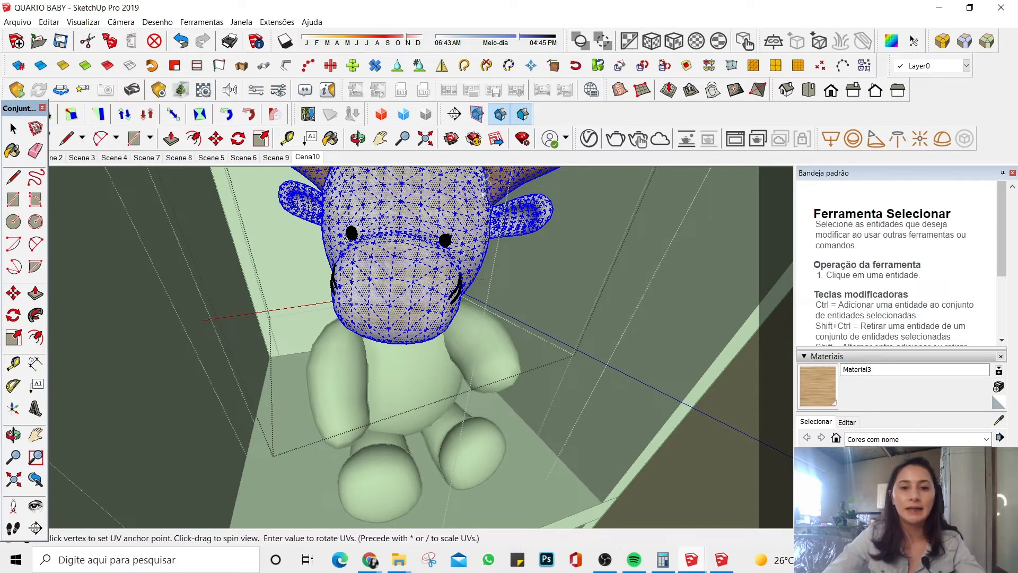
pyautogui.rightClick(432, 205)
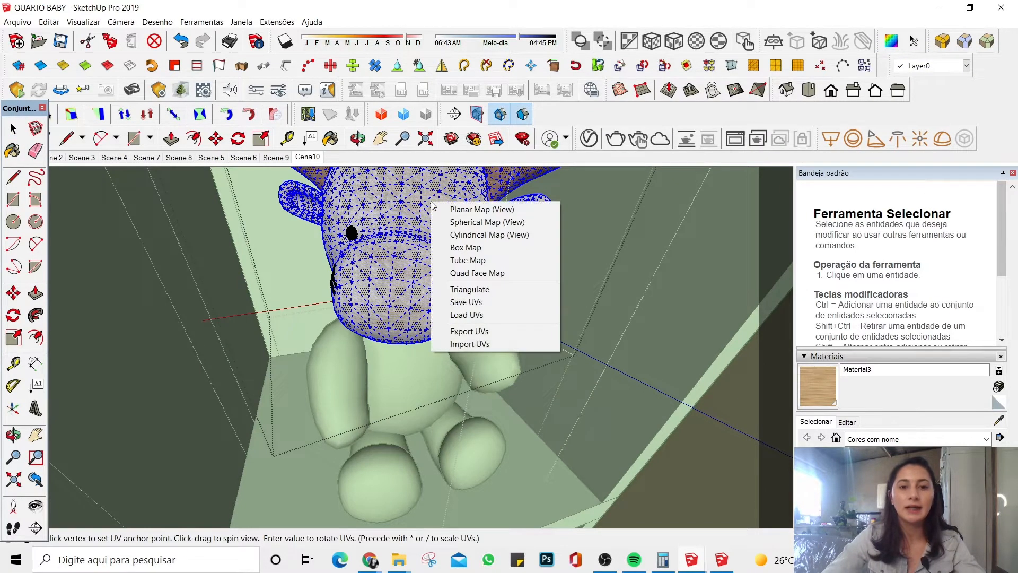
pyautogui.click(464, 249)
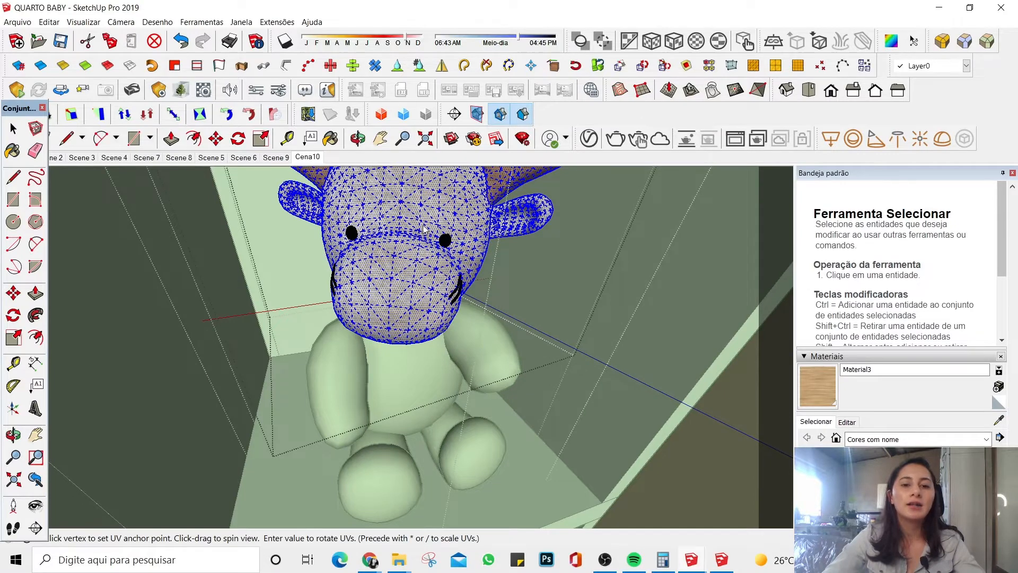
pyautogui.rightClick(412, 212)
pyautogui.click(448, 270)
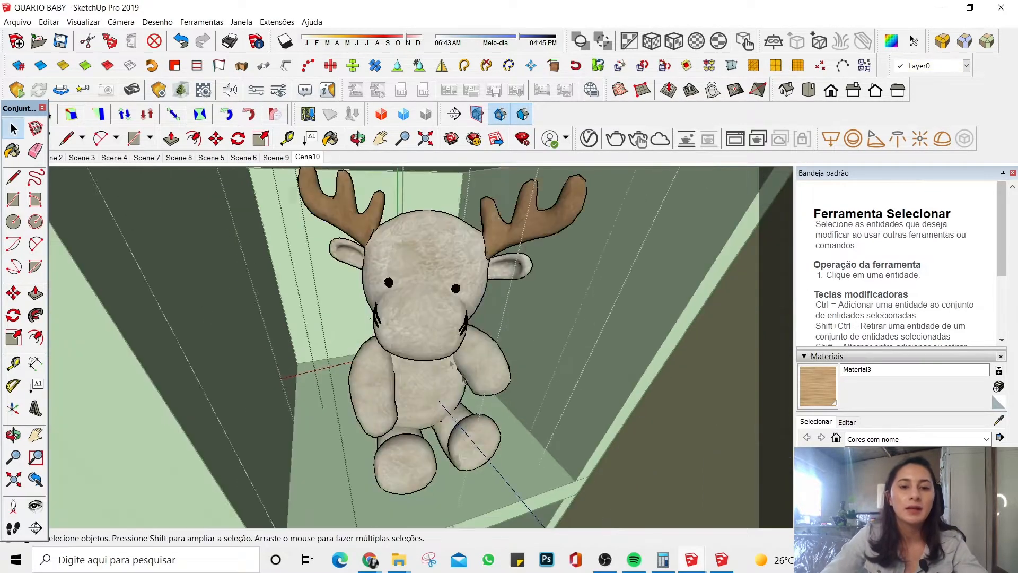
# Step: Reopen the plush moose's head, reselect all its faces and apply a Spherical Map (View) to the fur texture
pyautogui.scroll(5, 430, 289)
pyautogui.click(440, 260)
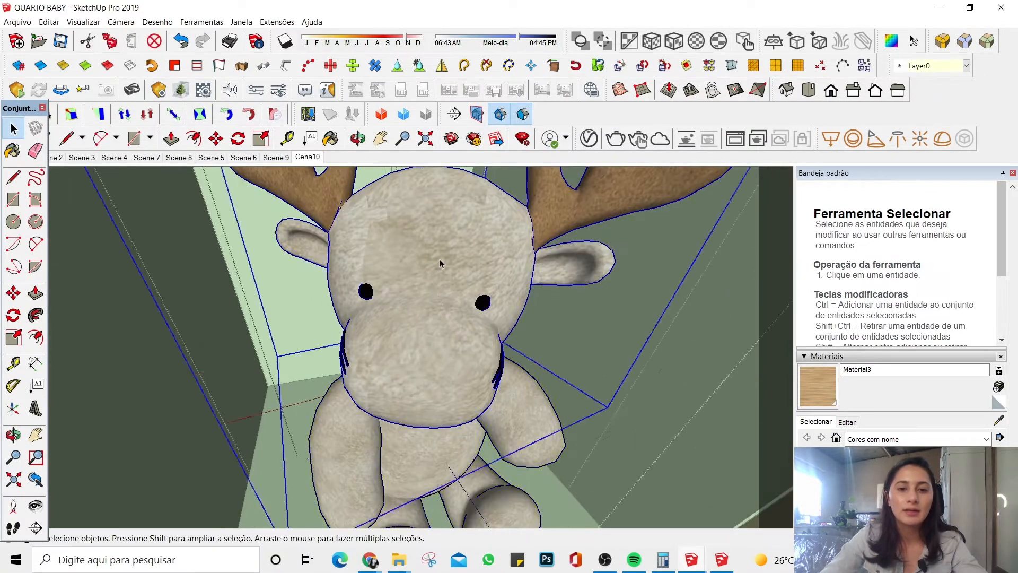
pyautogui.doubleClick(440, 259)
pyautogui.click(440, 259)
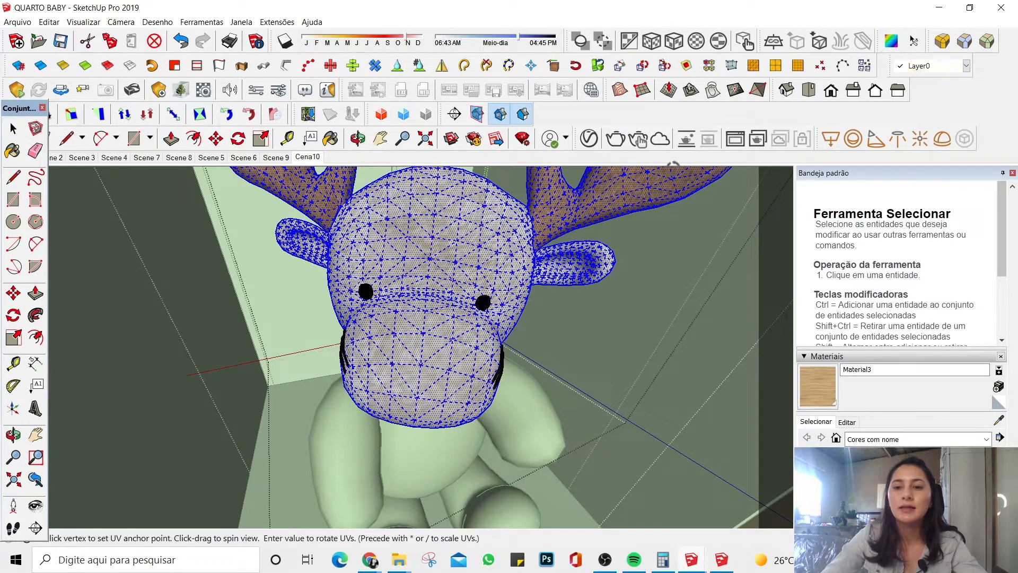
pyautogui.rightClick(435, 267)
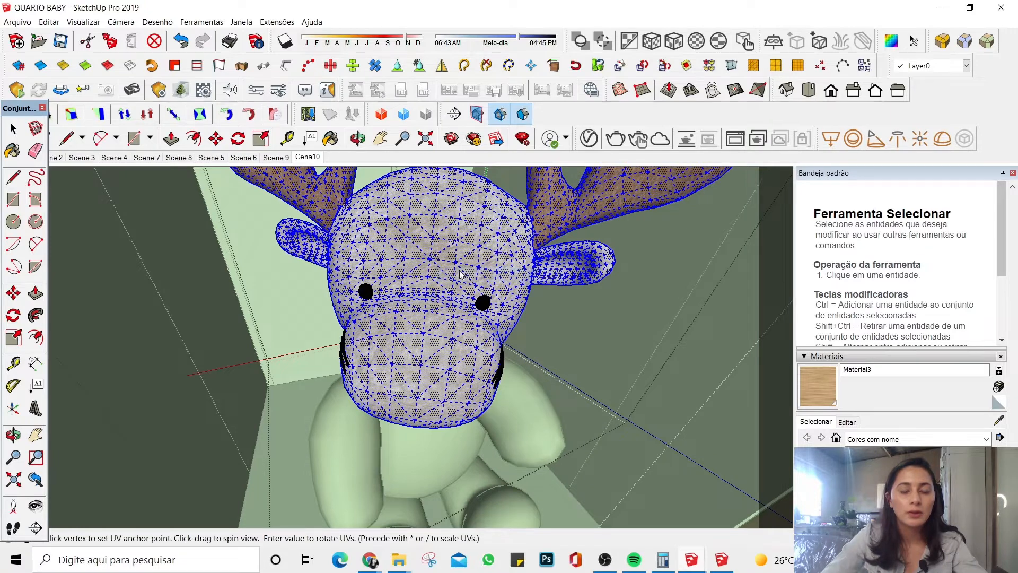
pyautogui.press('Return')
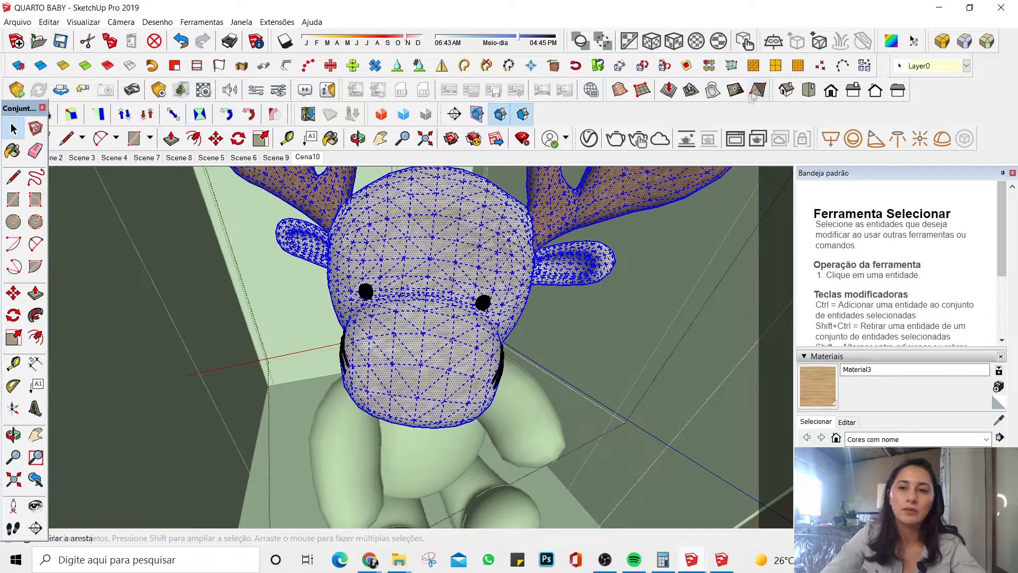
pyautogui.click(892, 42)
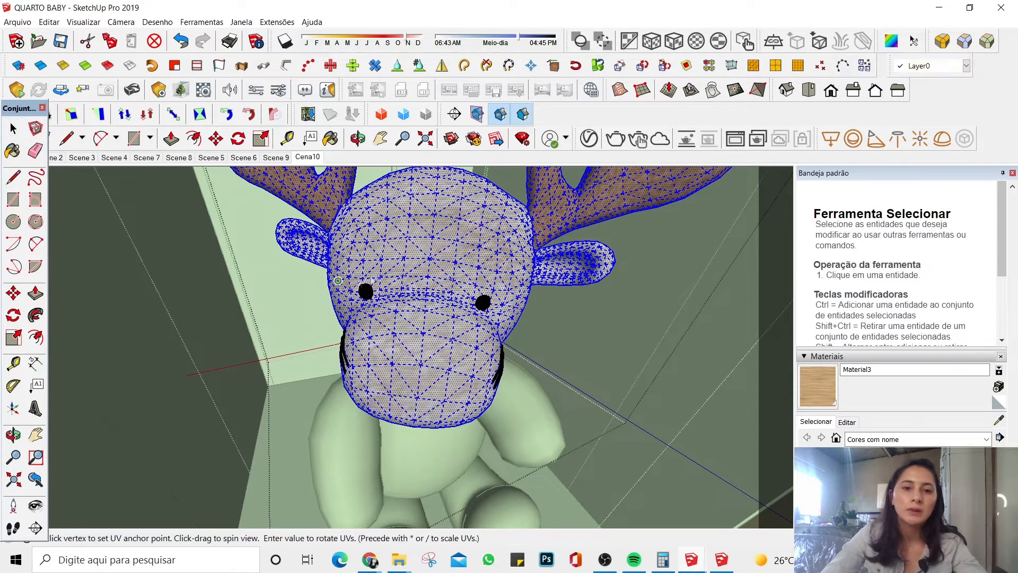
pyautogui.rightClick(433, 236)
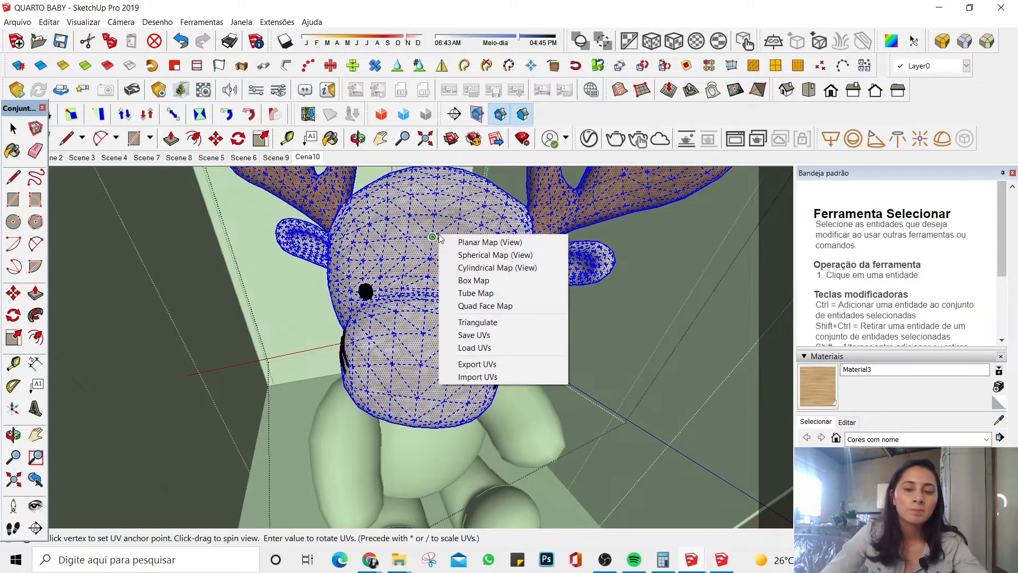
pyautogui.click(457, 255)
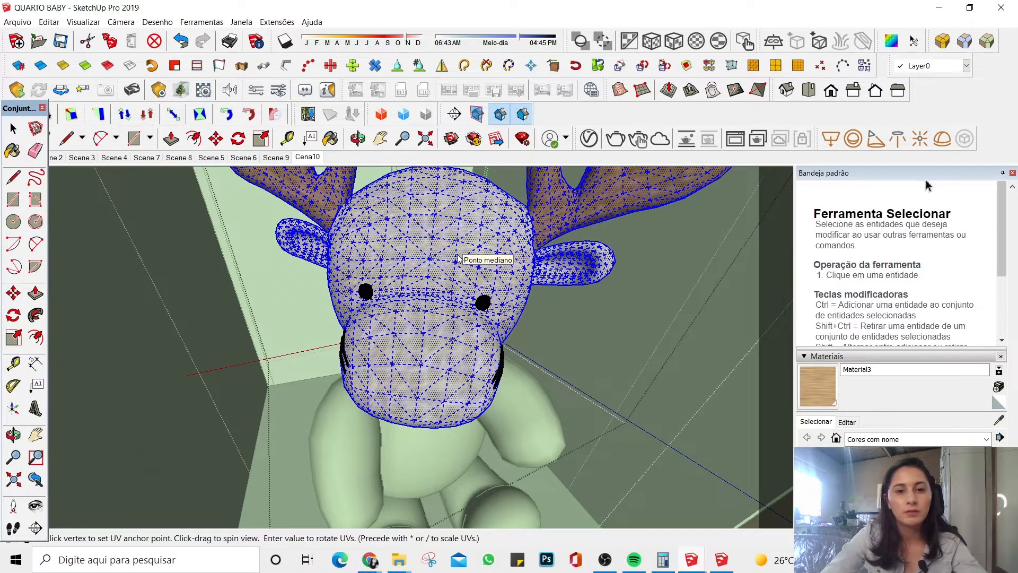
pyautogui.press('space')
pyautogui.click(458, 258)
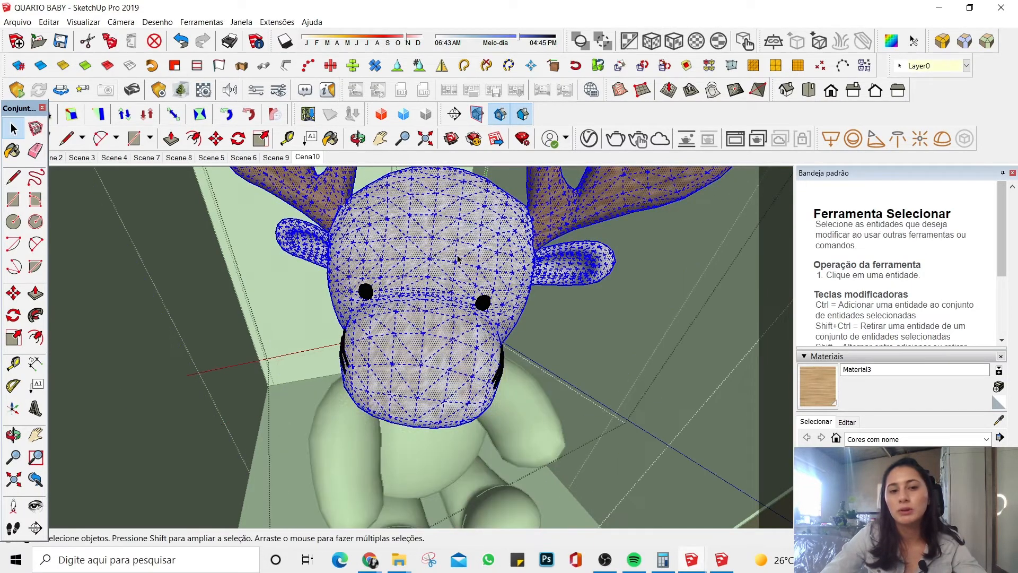
# Step: Try a Quad Face Map and then a Spherical Map (View) on the moose head's selected faces
pyautogui.click(891, 41)
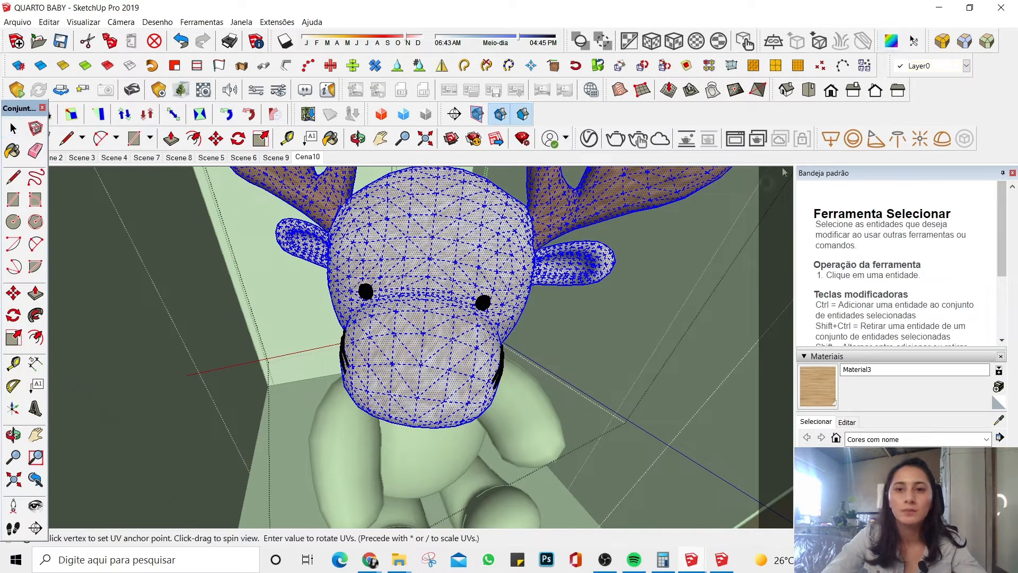
pyautogui.rightClick(428, 240)
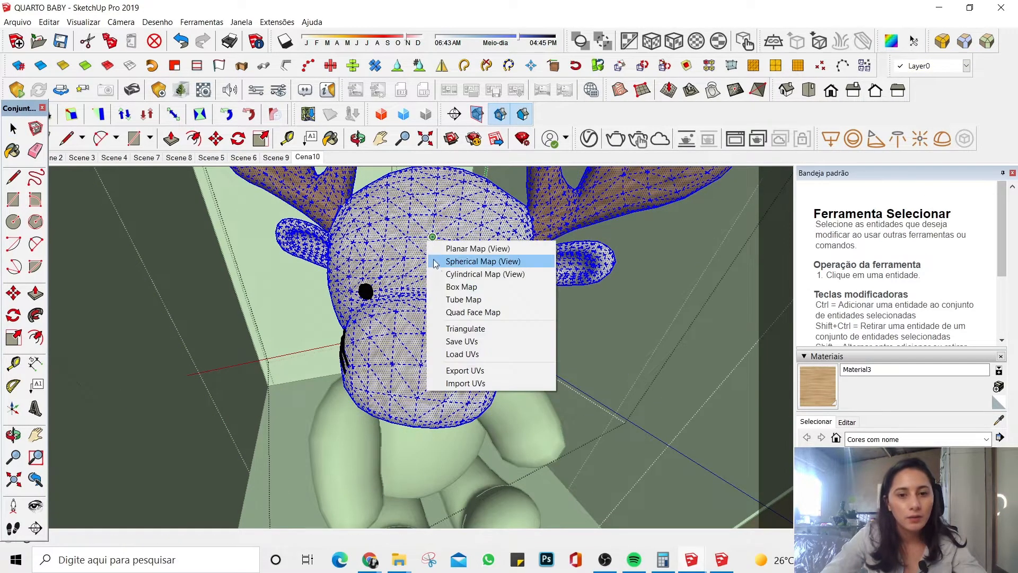
pyautogui.click(459, 312)
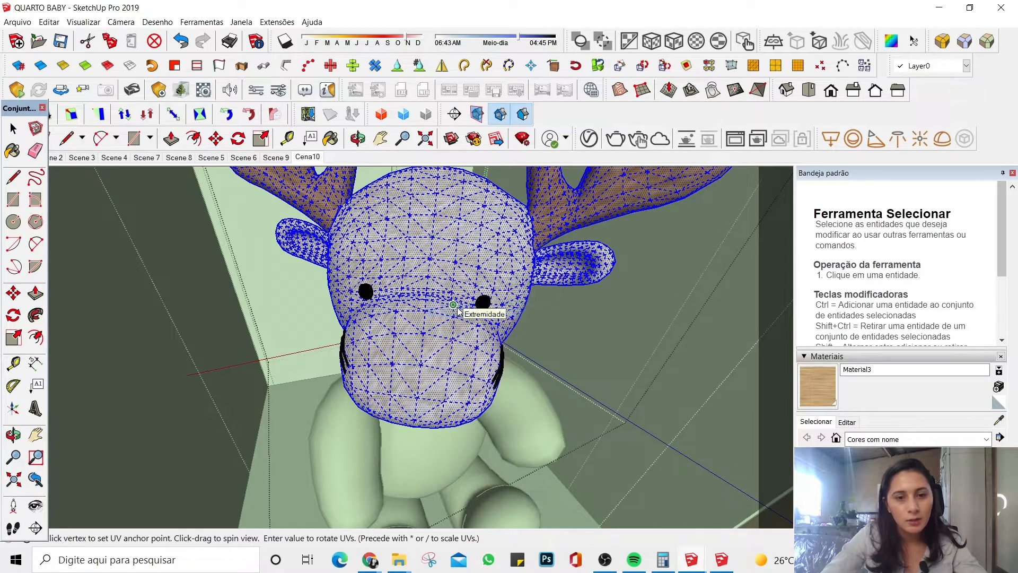
pyautogui.rightClick(449, 278)
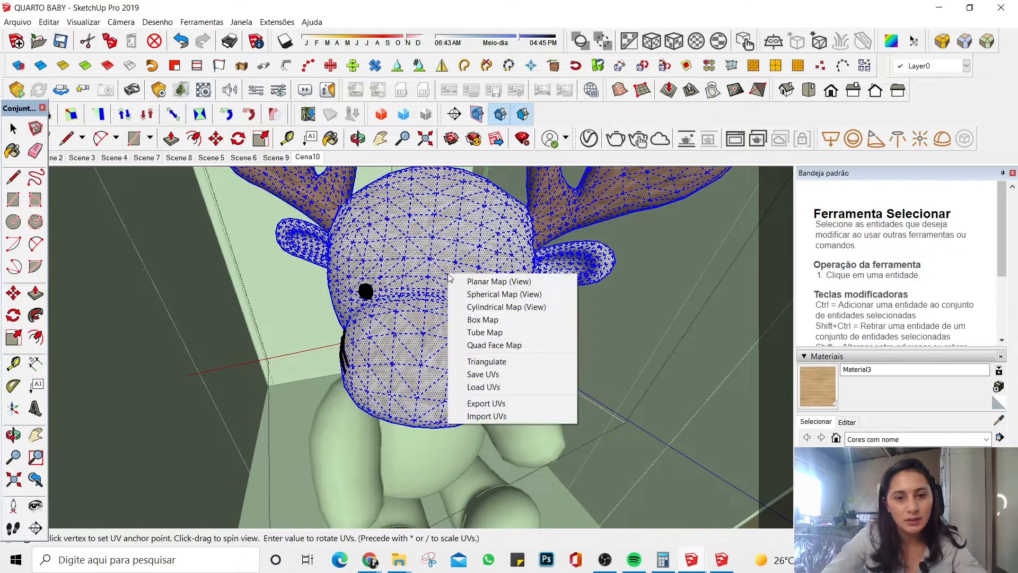
pyautogui.click(483, 295)
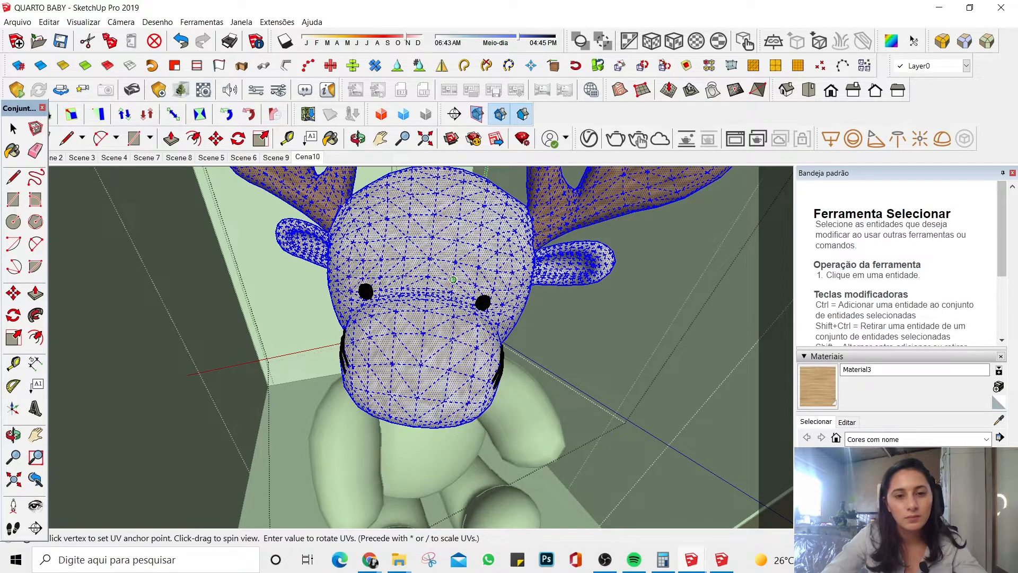
pyautogui.rightClick(456, 293)
pyautogui.click(474, 294)
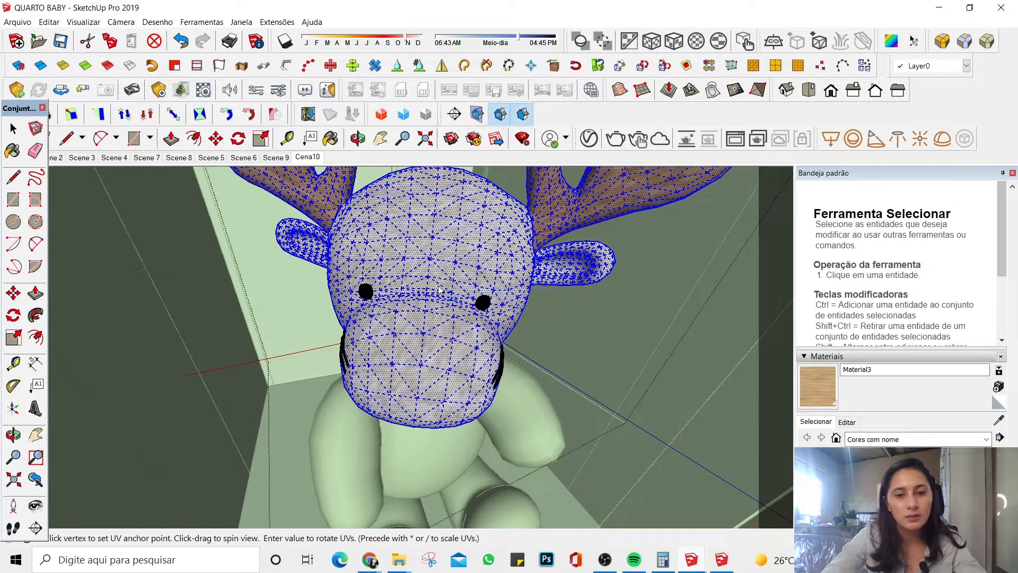
pyautogui.press('Escape')
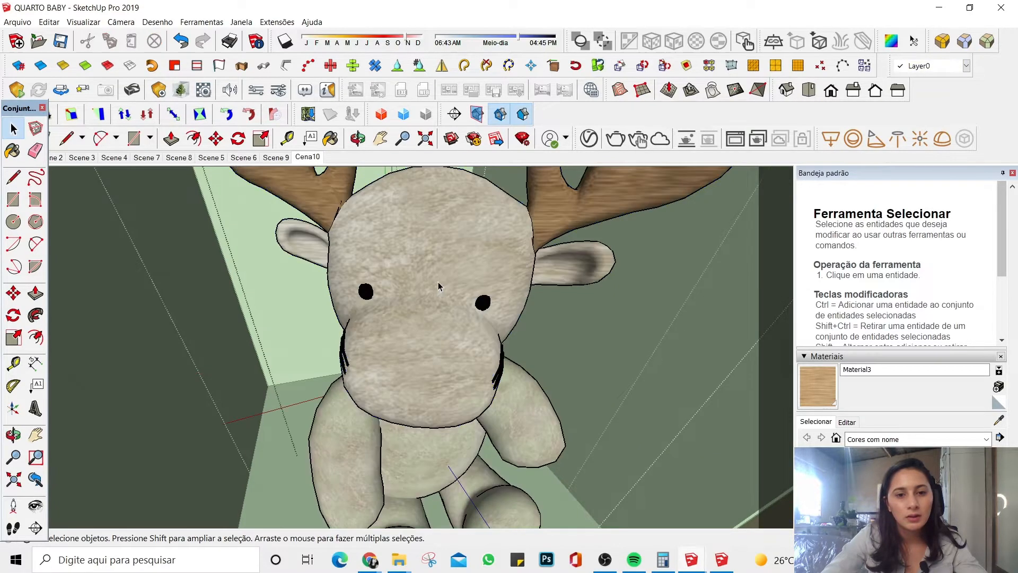
# Step: Reopen the plush moose's head, select all its connected faces and apply a Box Map to the fur texture
pyautogui.moveTo(438, 282); pyautogui.dragTo(426, 276, button='middle')
pyautogui.click(427, 275)
pyautogui.doubleClick(427, 276)
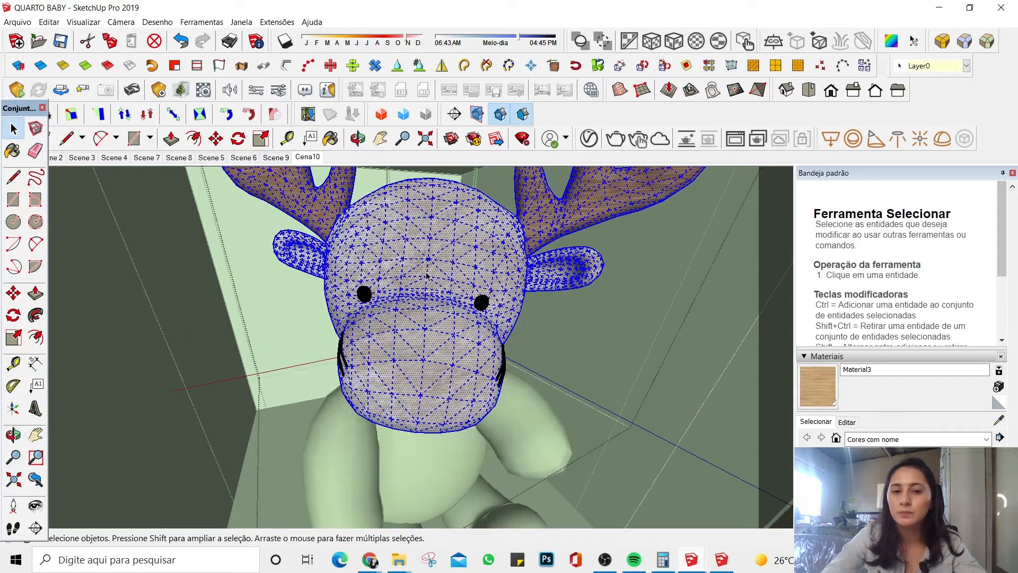
pyautogui.click(893, 41)
pyautogui.rightClick(466, 244)
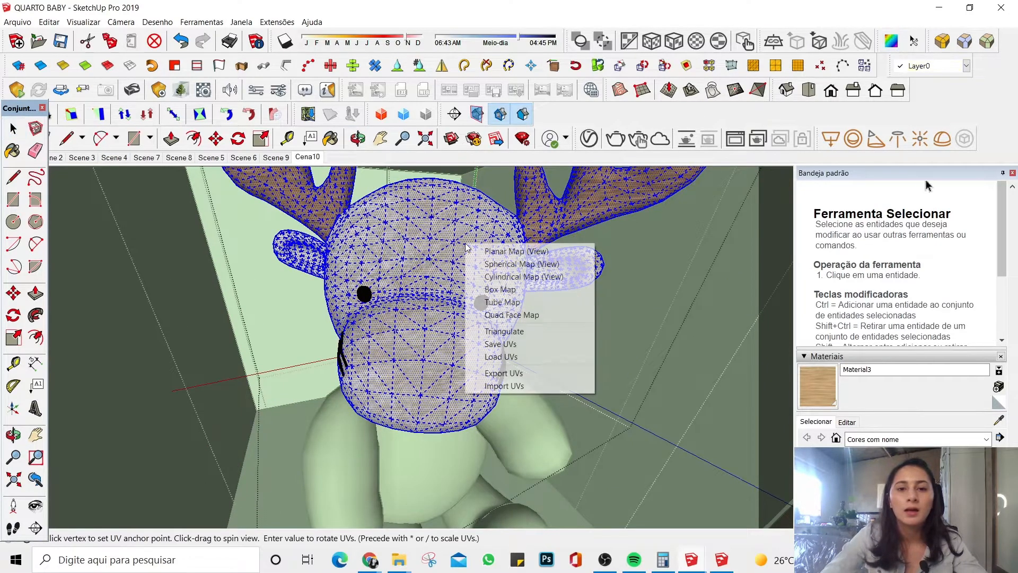
pyautogui.click(500, 289)
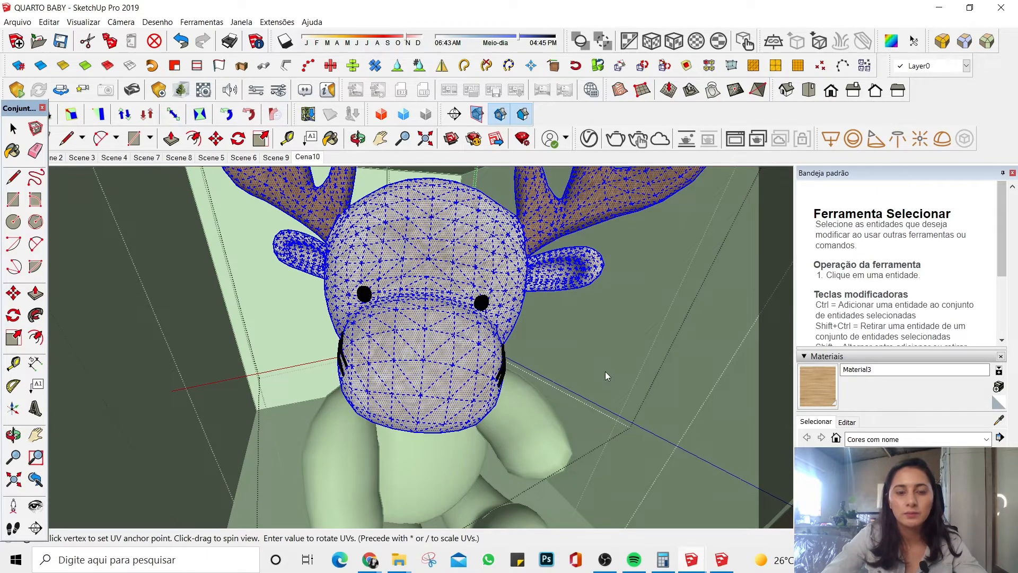
pyautogui.press('space')
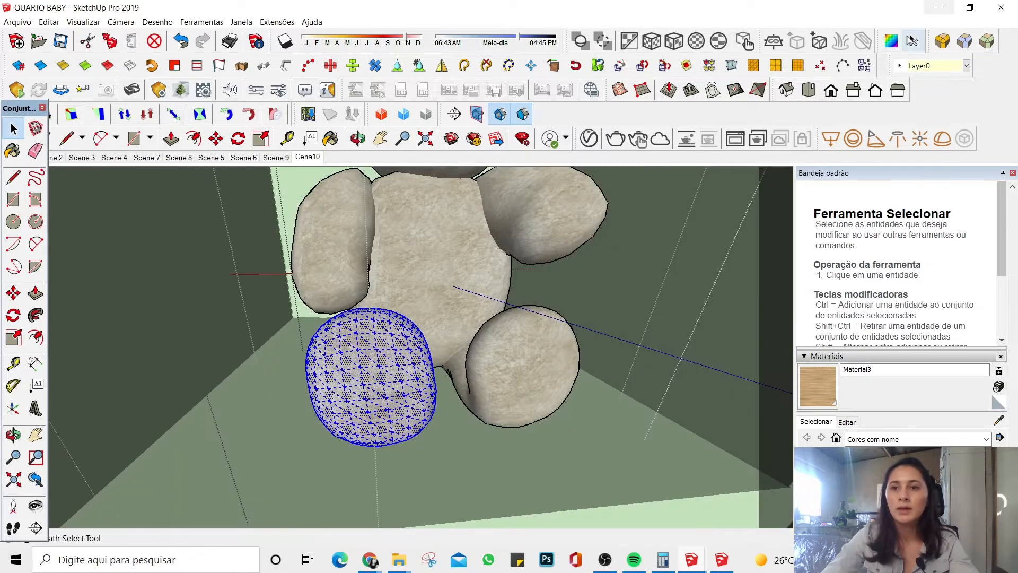
# Step: Apply a Box Map to the selected faces of the plush moose's foot and close the group
pyautogui.click(912, 40)
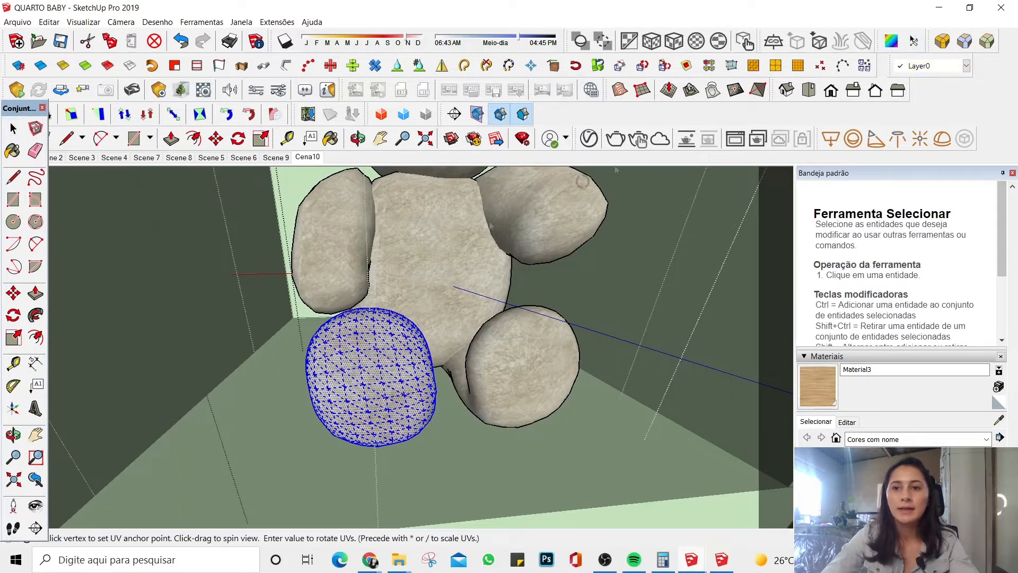
pyautogui.rightClick(358, 352)
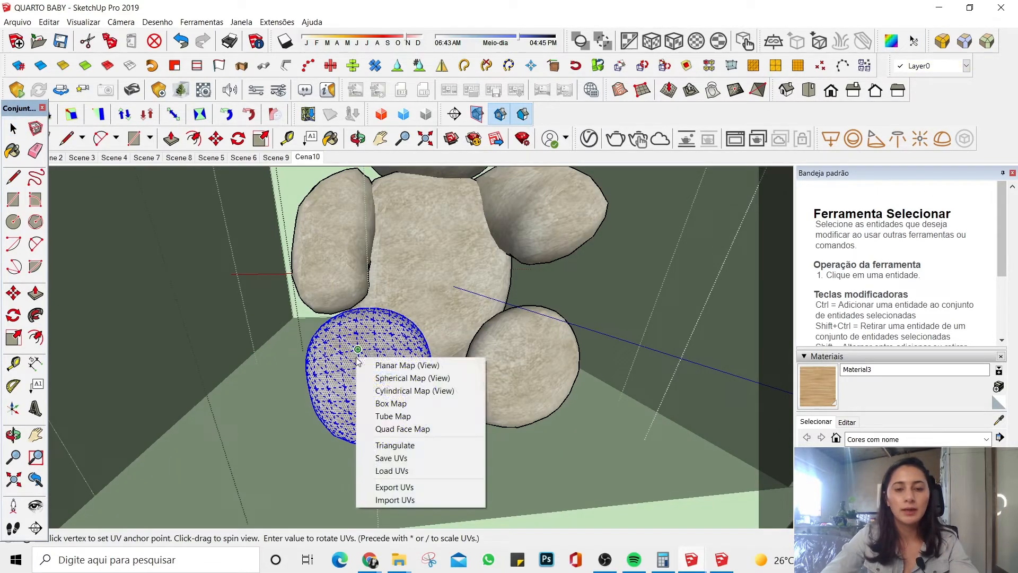
pyautogui.click(385, 407)
pyautogui.press('space')
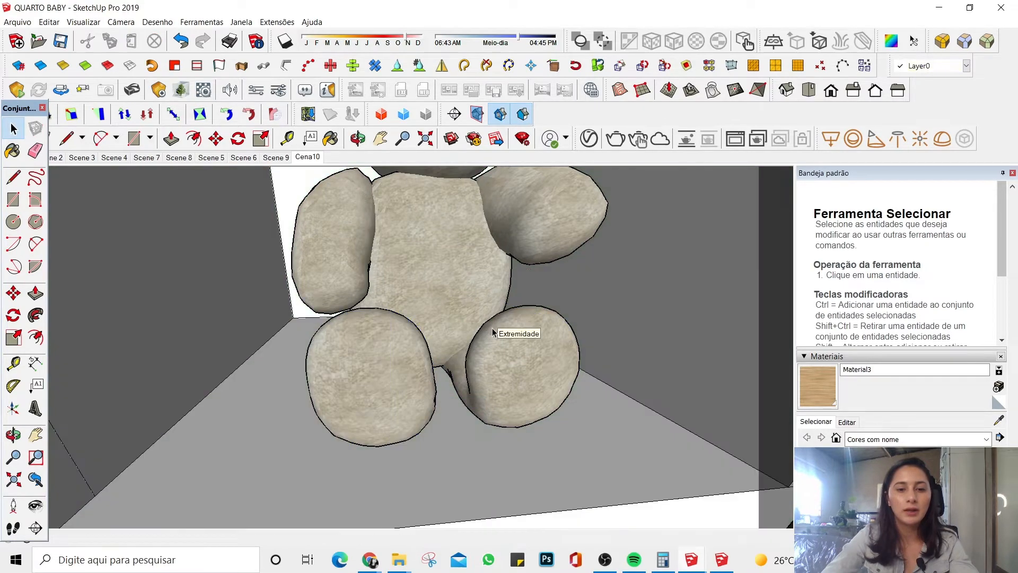
# Step: Examine the textures on the shelf's plush moose and pink suitcases, and on the teddy bear sitting on the bed
pyautogui.scroll(-6, 450, 412)
pyautogui.moveTo(455, 327); pyautogui.dragTo(459, 414, button='middle')
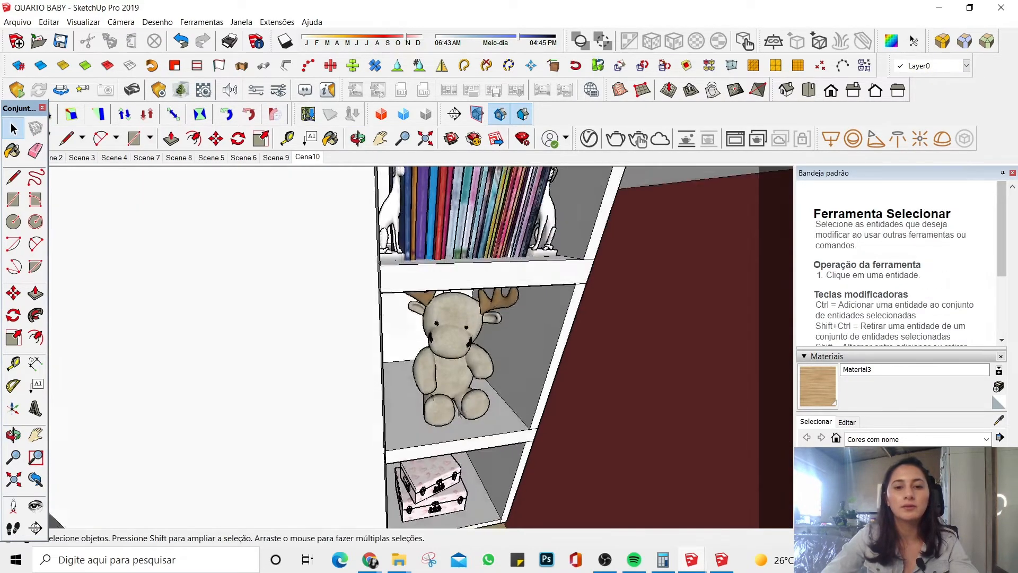
pyautogui.scroll(-6, 248, 258)
pyautogui.scroll(8, 395, 379)
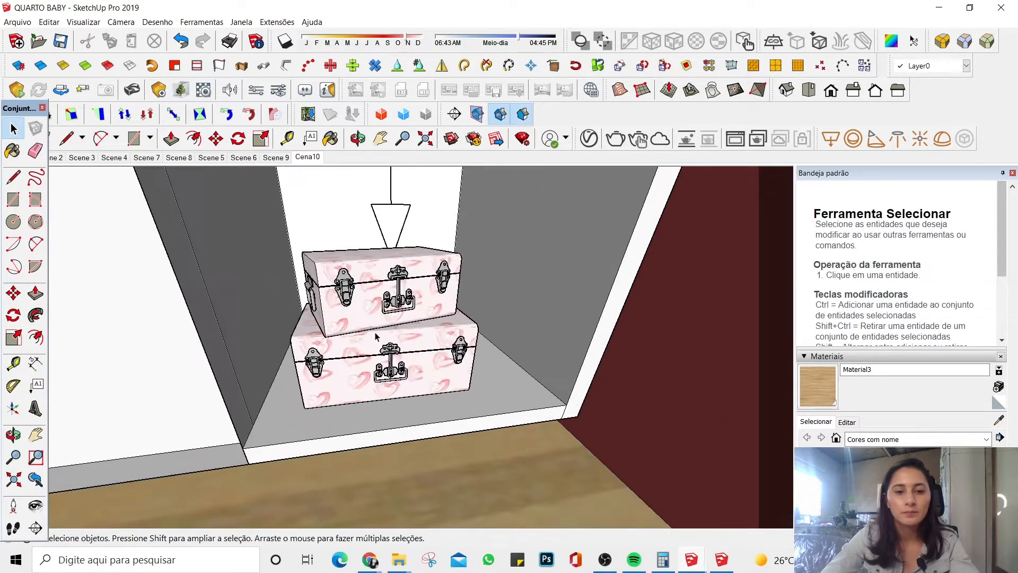
pyautogui.moveTo(375, 335); pyautogui.dragTo(297, 308, button='middle')
pyautogui.scroll(8, 280, 295)
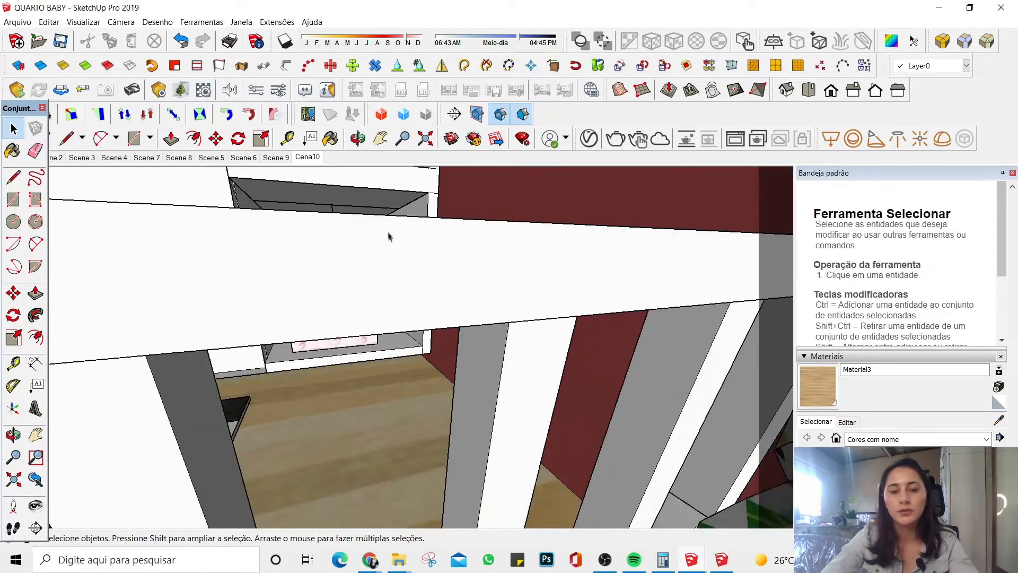
pyautogui.scroll(-7, 389, 238)
pyautogui.moveTo(390, 240); pyautogui.dragTo(493, 331, button='middle')
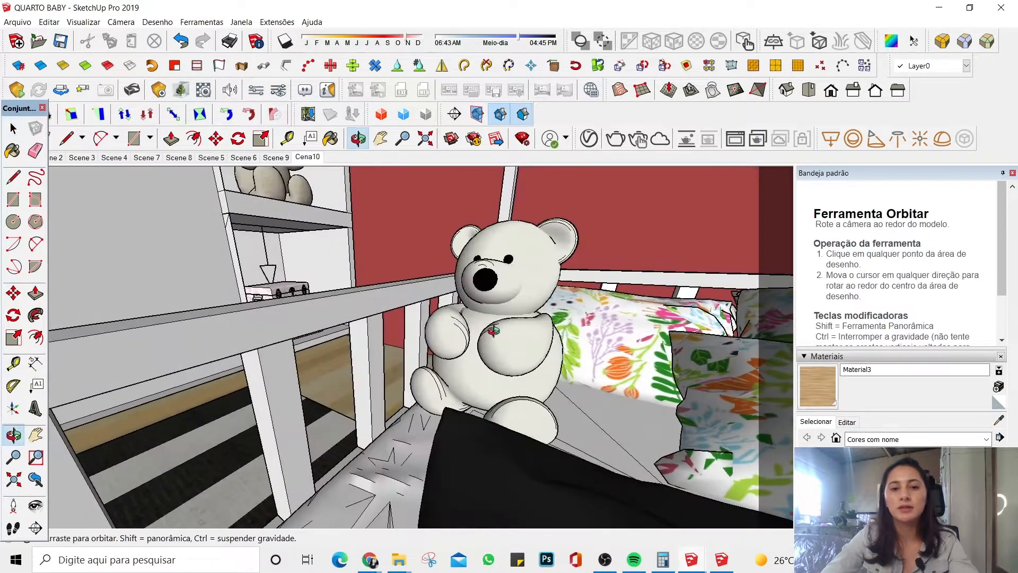
pyautogui.scroll(8, 511, 262)
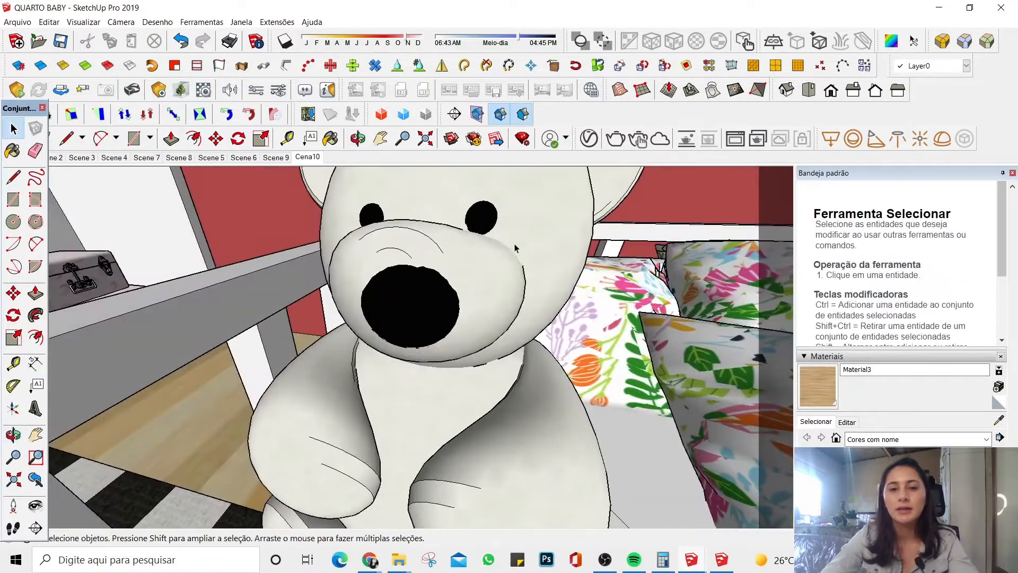
pyautogui.scroll(6, 514, 245)
pyautogui.scroll(-3, 424, 314)
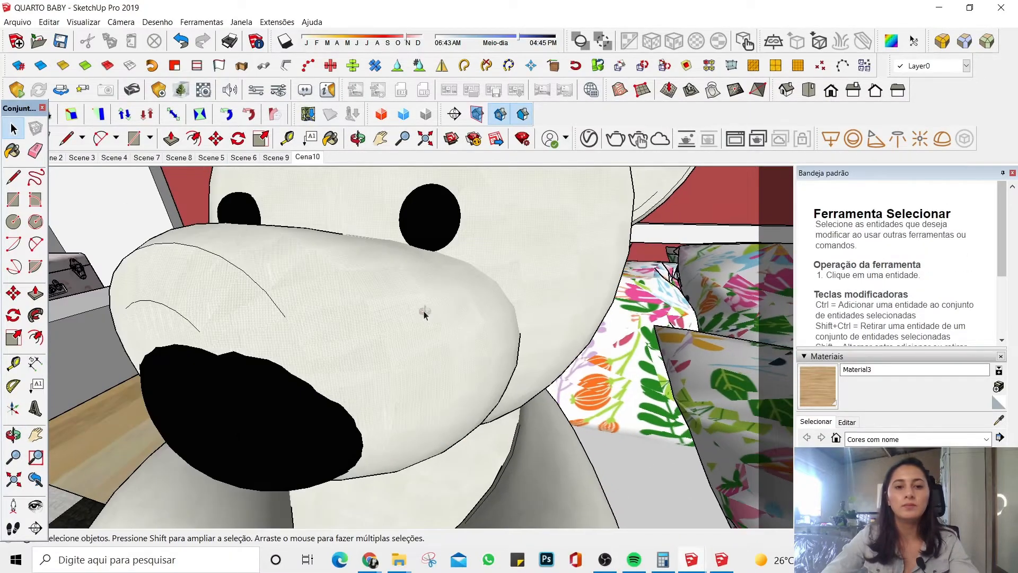
# Step: Open the teddy bear's muzzle, select all its faces and apply a Tube Map, then remap them with a Planar Map (View)
pyautogui.moveTo(424, 314); pyautogui.dragTo(496, 331, button='middle')
pyautogui.scroll(-3, 496, 331)
pyautogui.doubleClick(329, 317)
pyautogui.doubleClick(329, 317)
pyautogui.click(328, 317)
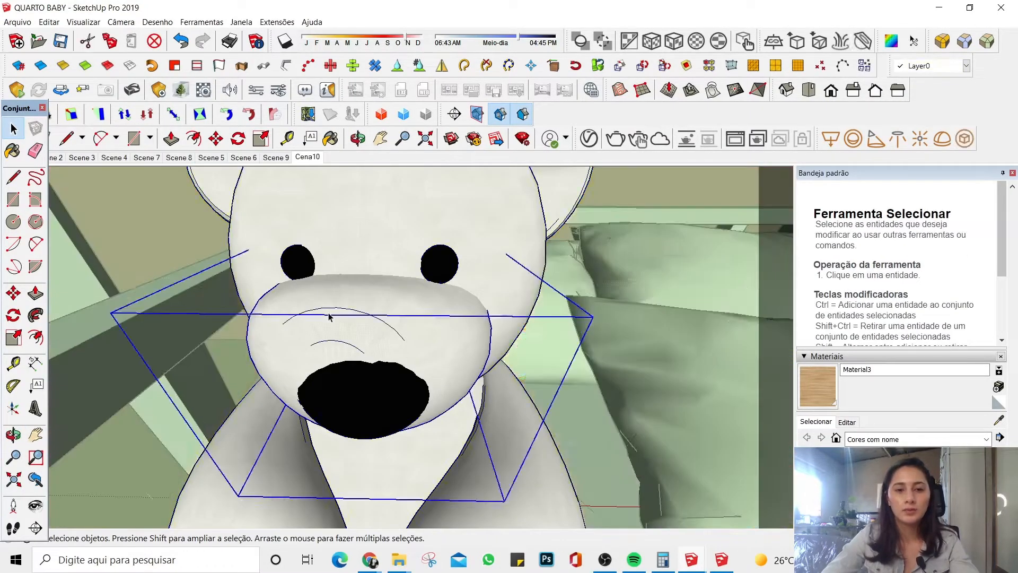
pyautogui.tripleClick(328, 317)
pyautogui.click(913, 40)
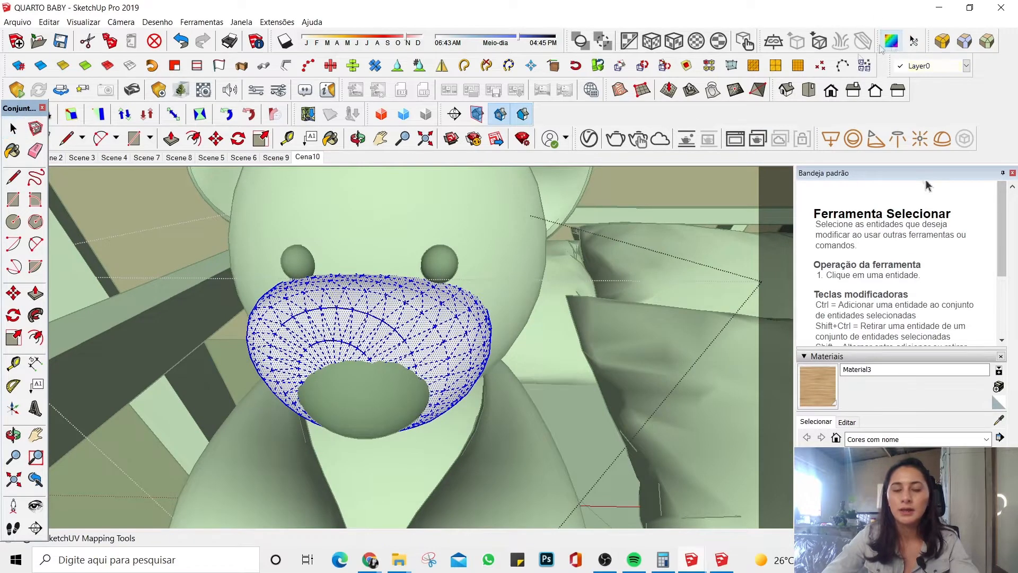
pyautogui.scroll(2, 384, 300)
pyautogui.rightClick(383, 297)
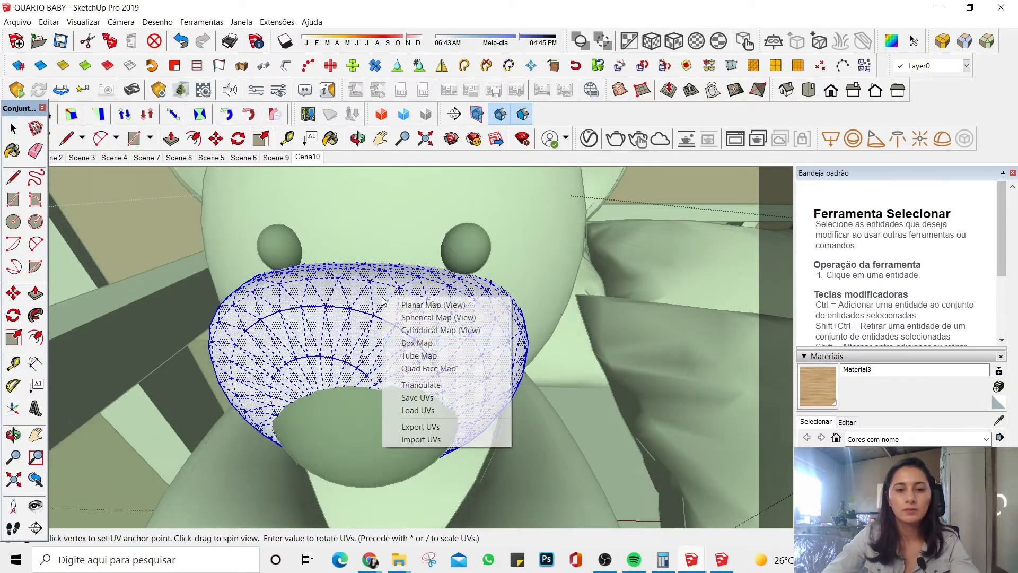
pyautogui.click(419, 355)
pyautogui.rightClick(413, 330)
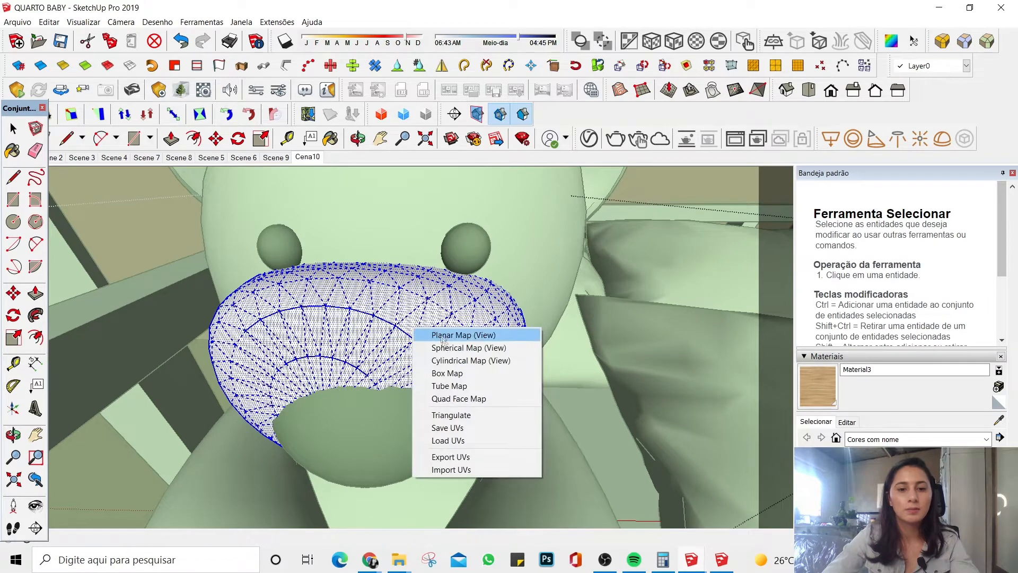
pyautogui.click(435, 335)
pyautogui.press('space')
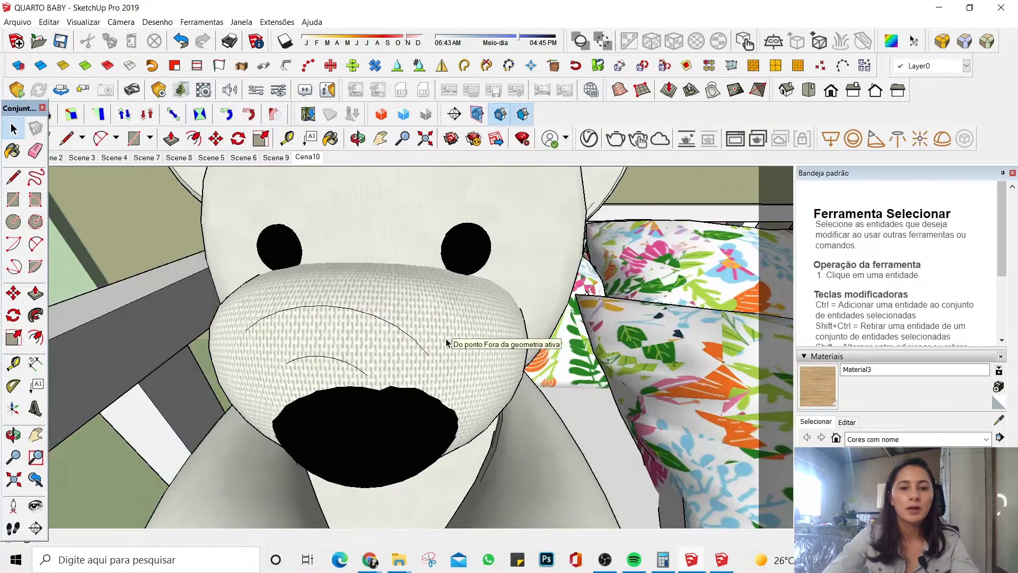
# Step: Select all the faces of the teddy bear's head and apply a Planar Map (View) to the knit texture
pyautogui.click(440, 231)
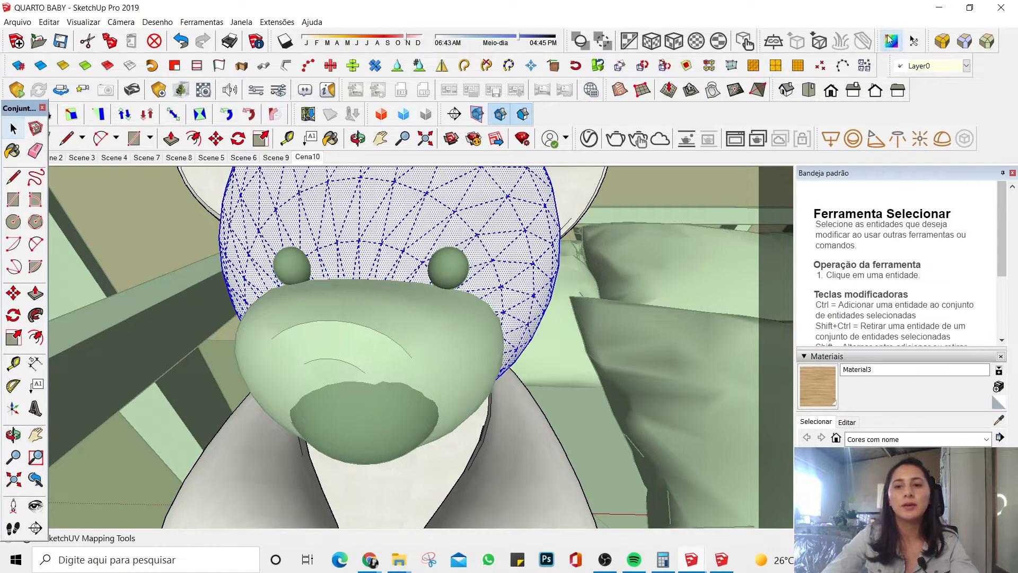
pyautogui.click(889, 40)
pyautogui.scroll(-1, 444, 438)
pyautogui.rightClick(403, 206)
pyautogui.click(432, 215)
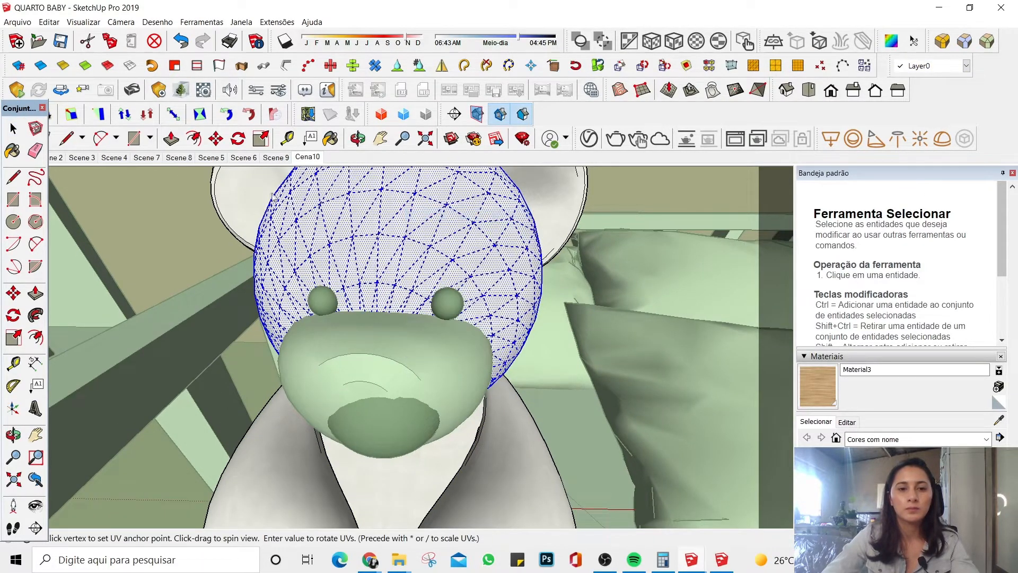
pyautogui.hotkey('shift', 'z')
pyautogui.press('space')
# Step: Switch the camera from parallel projection to Perspective and return to the teddy bear on the bed
pyautogui.click(354, 248)
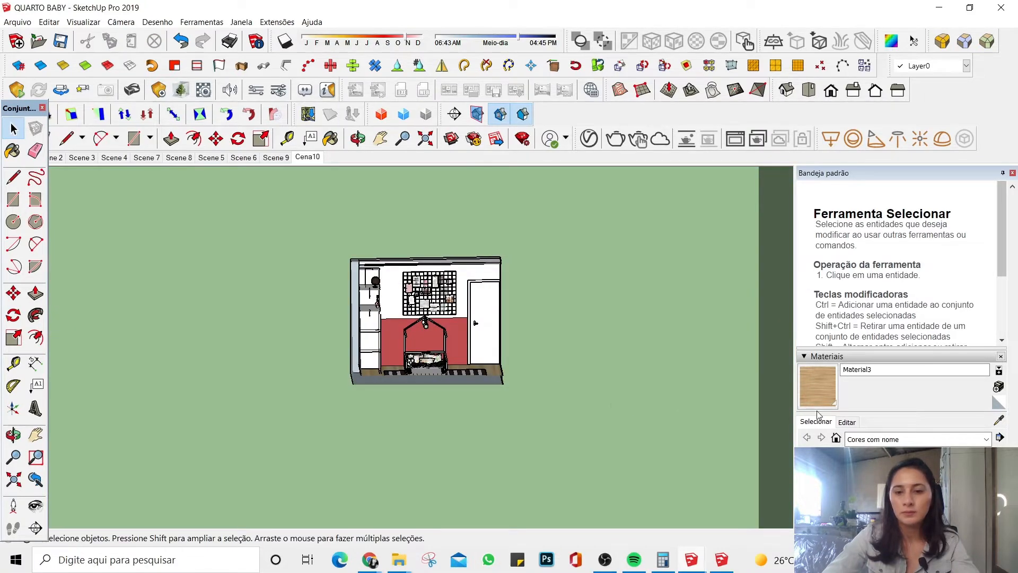
pyautogui.click(112, 21)
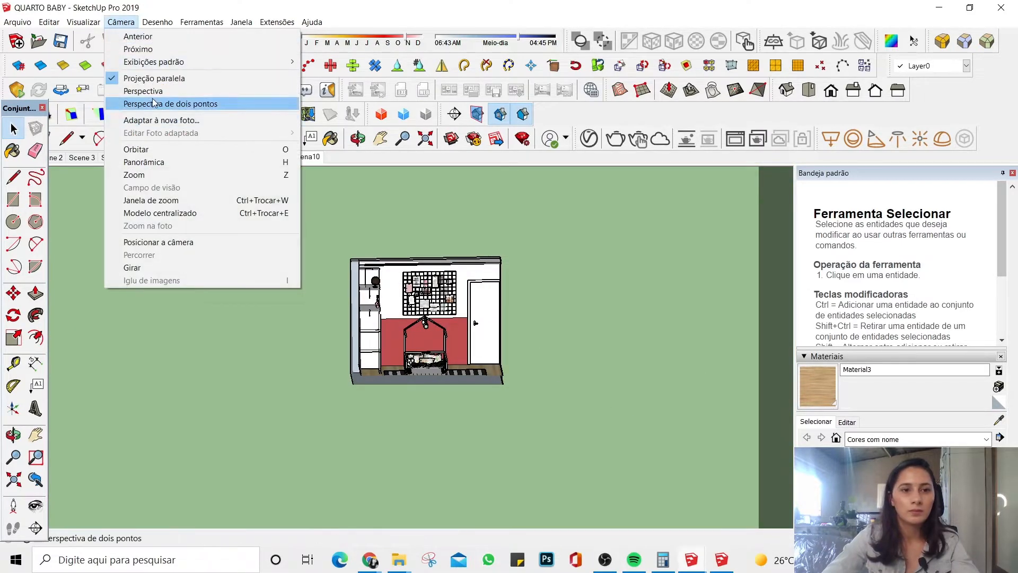
pyautogui.click(143, 89)
pyautogui.scroll(-3, 350, 329)
pyautogui.scroll(5, 388, 380)
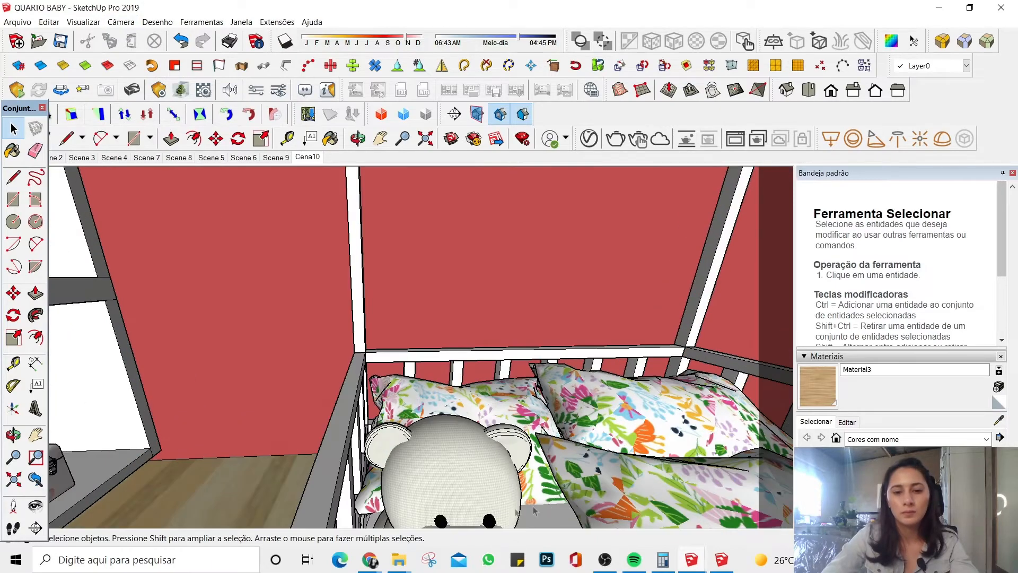
# Step: Select all the faces of both teddy bear ears together and apply a Planar Map (View) to them
pyautogui.scroll(-5, 359, 253)
pyautogui.scroll(6, 365, 336)
pyautogui.moveTo(364, 308); pyautogui.dragTo(352, 360, button='middle')
pyautogui.scroll(4, 307, 237)
pyautogui.doubleClick(278, 233)
pyautogui.doubleClick(278, 233)
pyautogui.doubleClick(278, 233)
pyautogui.click(277, 234)
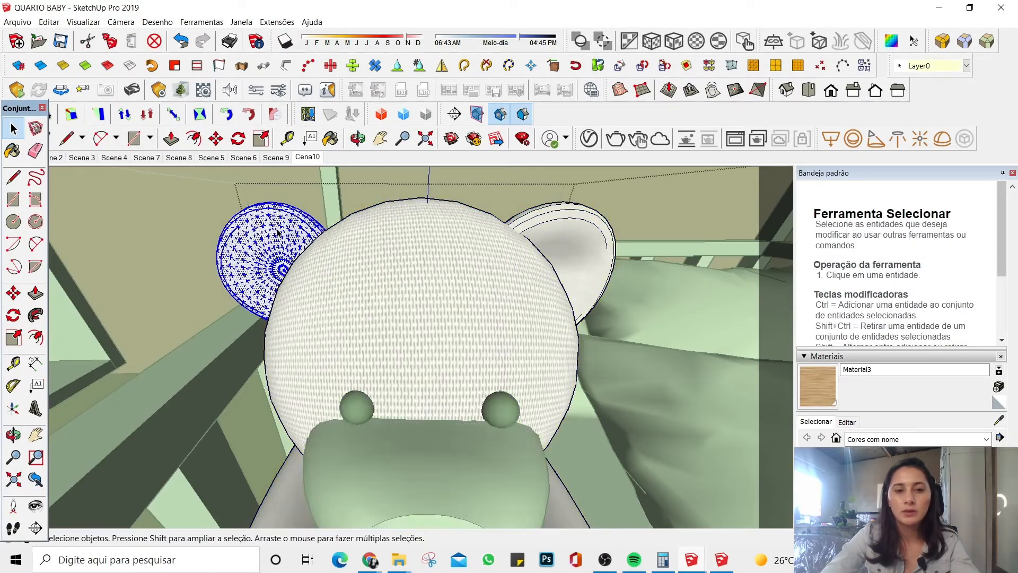
pyautogui.keyDown('ctrl'); pyautogui.click(566, 235); pyautogui.keyUp('ctrl')
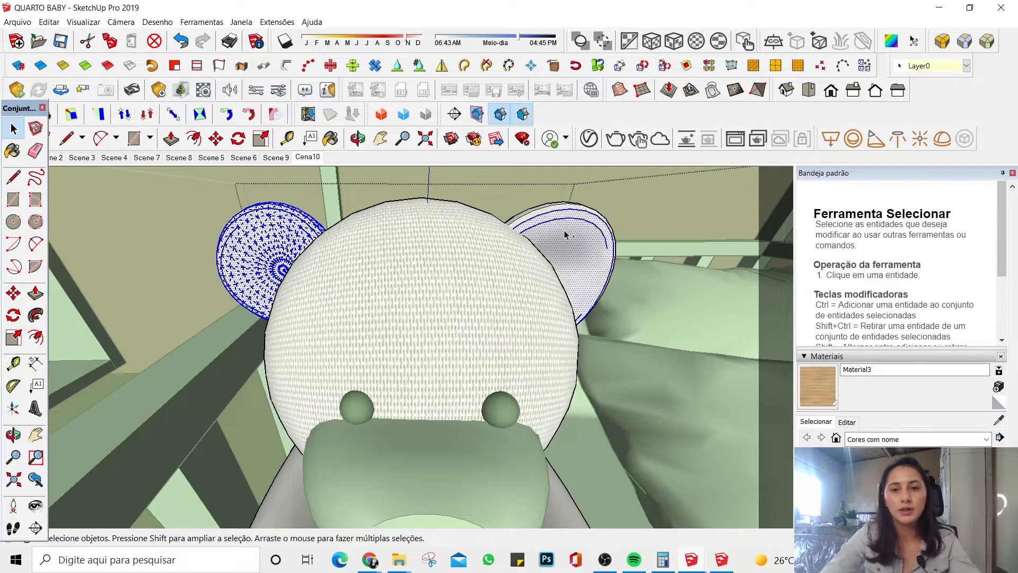
pyautogui.click(891, 41)
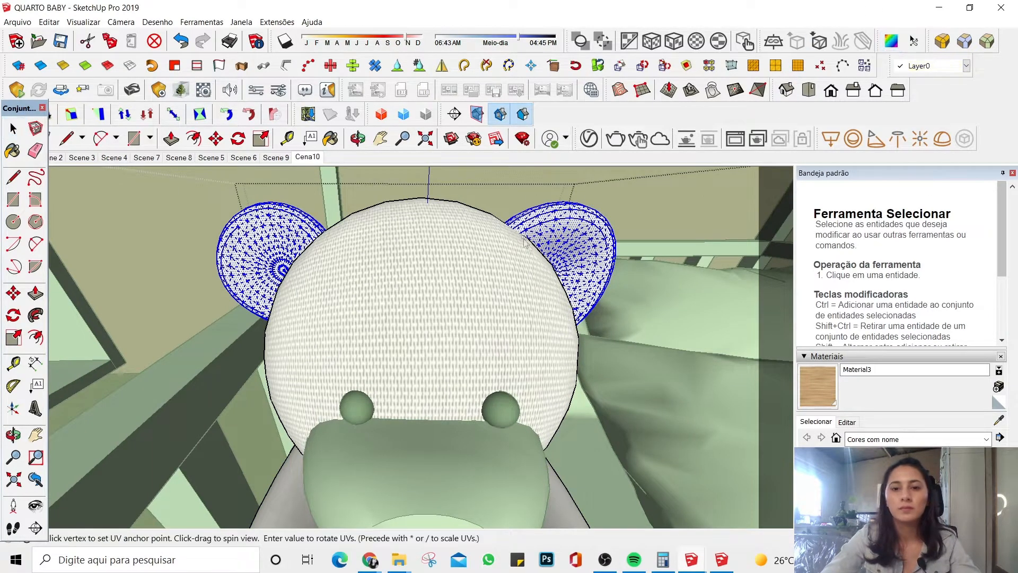
pyautogui.rightClick(600, 229)
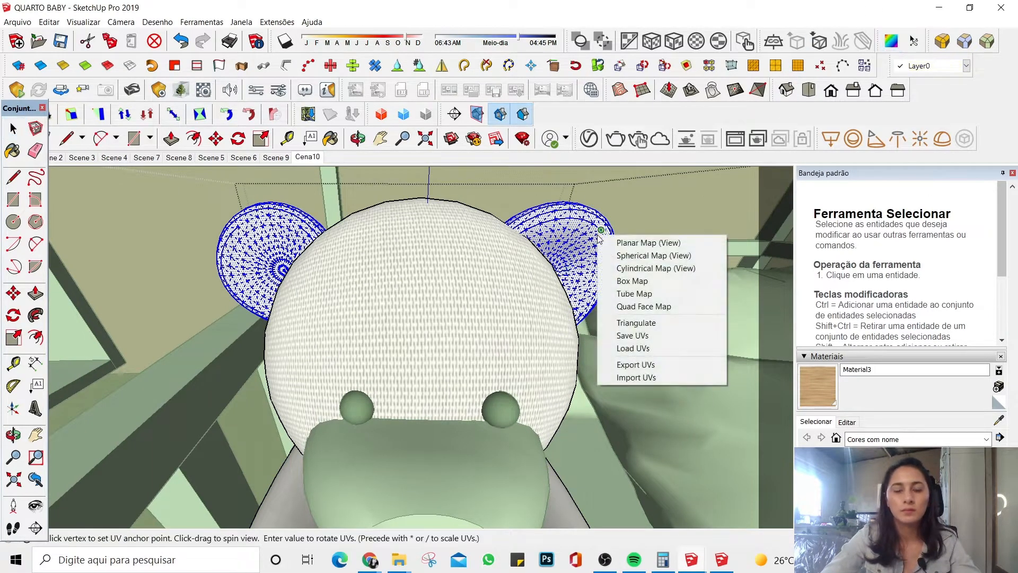
pyautogui.click(649, 242)
pyautogui.moveTo(547, 398); pyautogui.dragTo(413, 310, button='middle')
pyautogui.scroll(6, 413, 310)
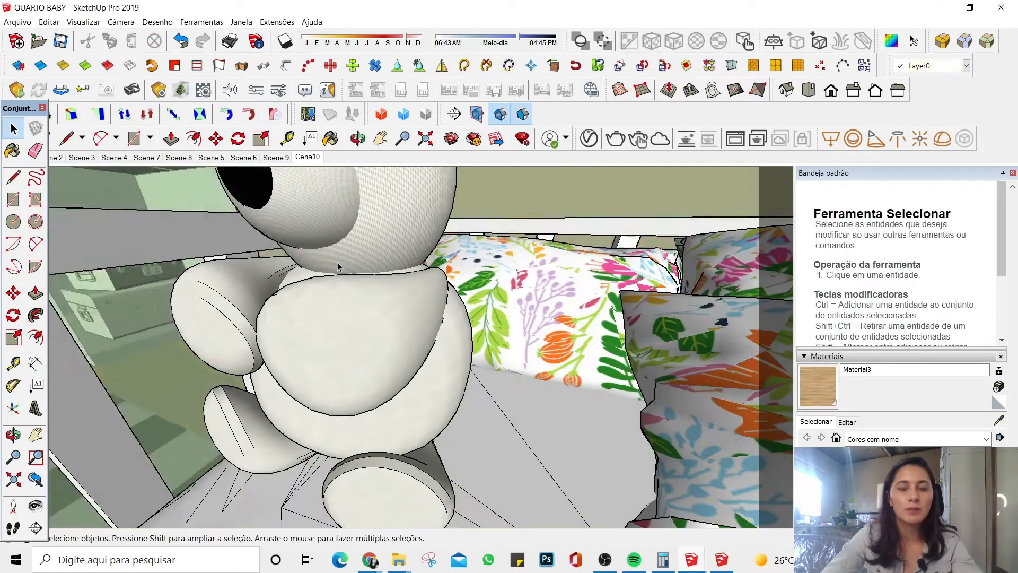
# Step: Select all the faces of the teddy bear's torso, arms and legs together and apply a Planar Map (View) to them
pyautogui.scroll(-3, 338, 267)
pyautogui.scroll(5, 379, 298)
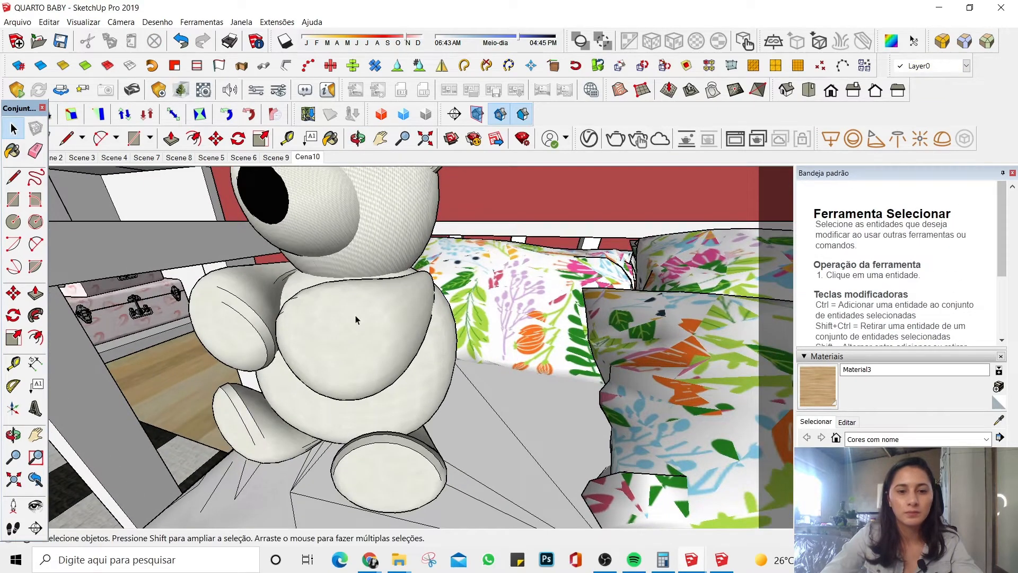
pyautogui.doubleClick(356, 319)
pyautogui.click(355, 319)
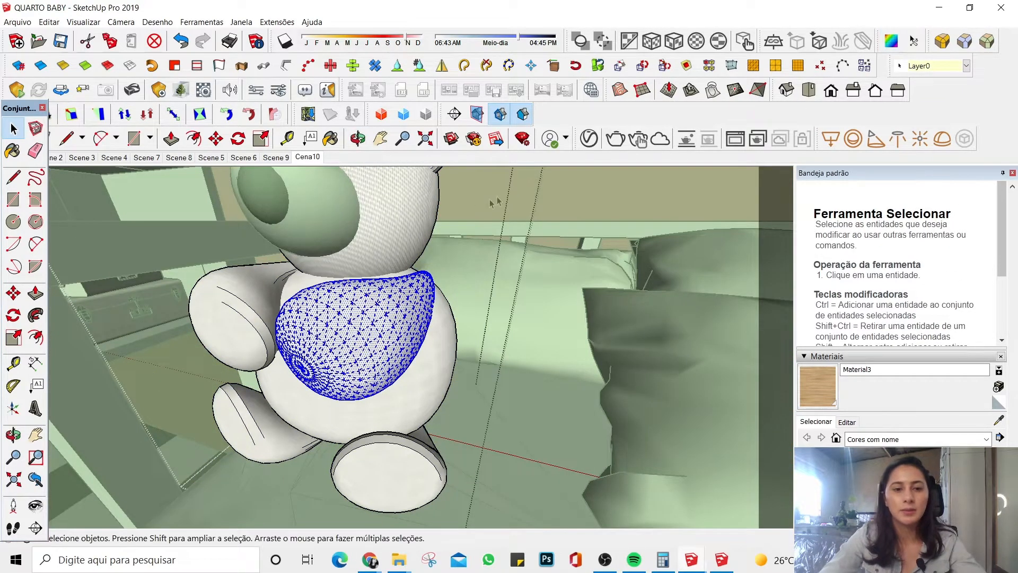
pyautogui.keyDown('ctrl'); pyautogui.click(261, 300); pyautogui.keyUp('ctrl')
pyautogui.keyDown('ctrl'); pyautogui.click(260, 446); pyautogui.keyUp('ctrl')
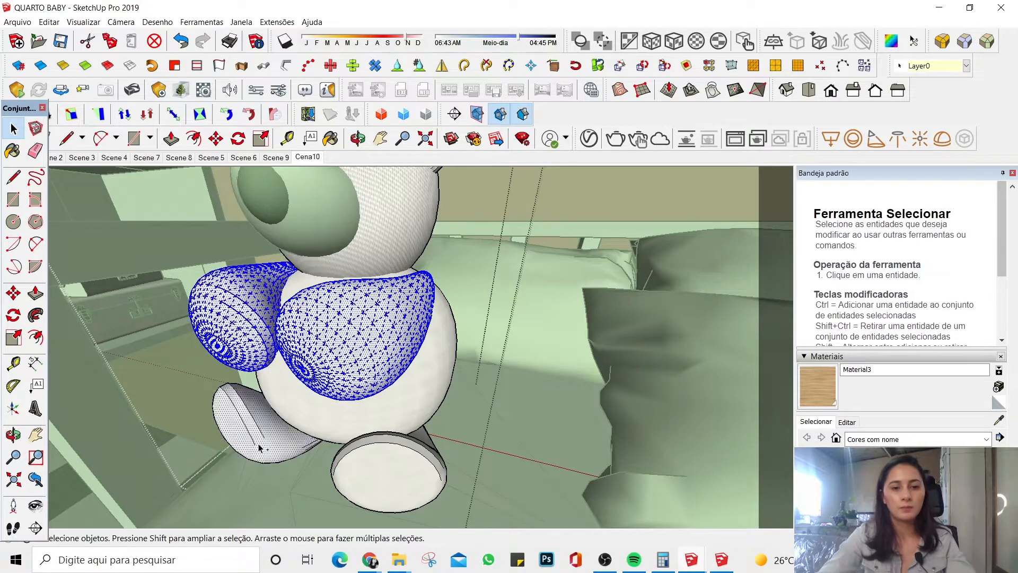
pyautogui.keyDown('ctrl'); pyautogui.click(393, 462); pyautogui.keyUp('ctrl')
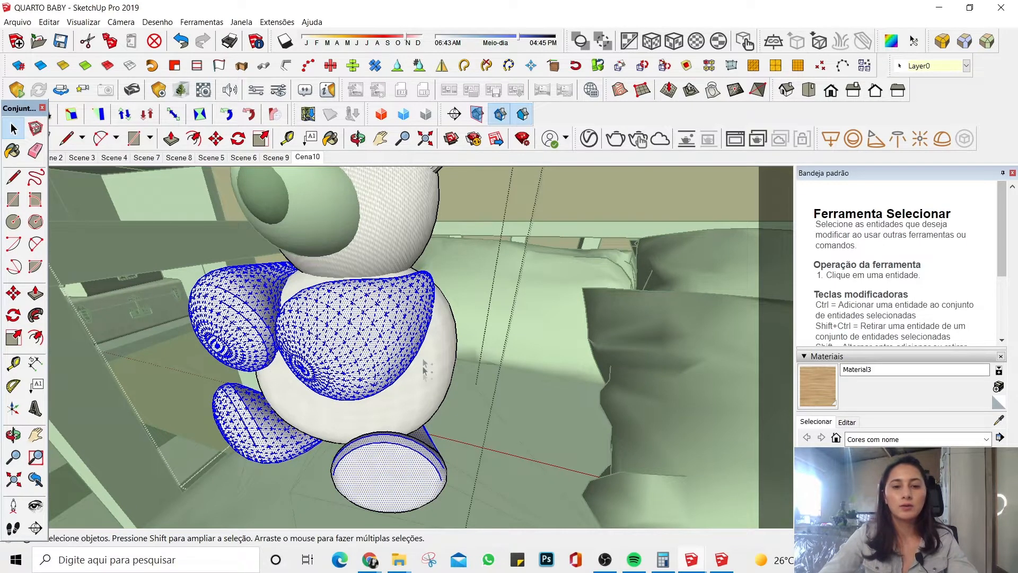
pyautogui.keyDown('ctrl'); pyautogui.click(424, 368); pyautogui.keyUp('ctrl')
pyautogui.keyDown('ctrl'); pyautogui.click(387, 483); pyautogui.keyUp('ctrl')
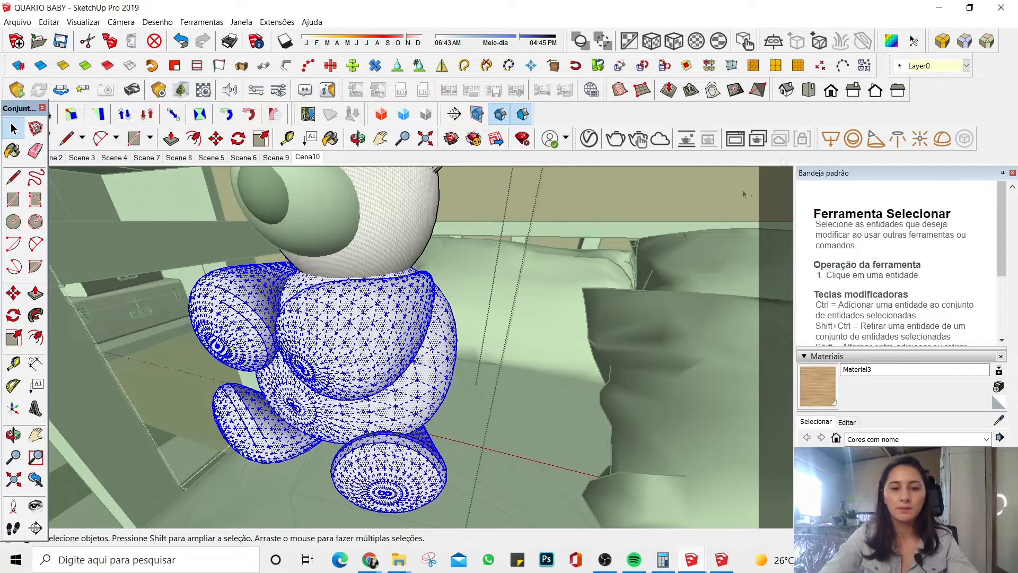
pyautogui.click(892, 41)
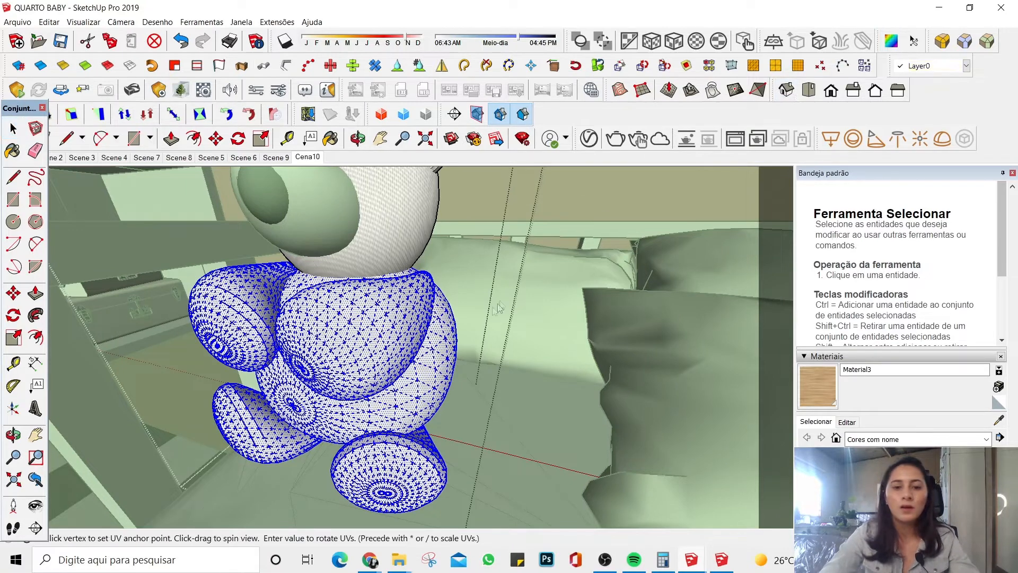
pyautogui.rightClick(383, 320)
pyautogui.click(424, 323)
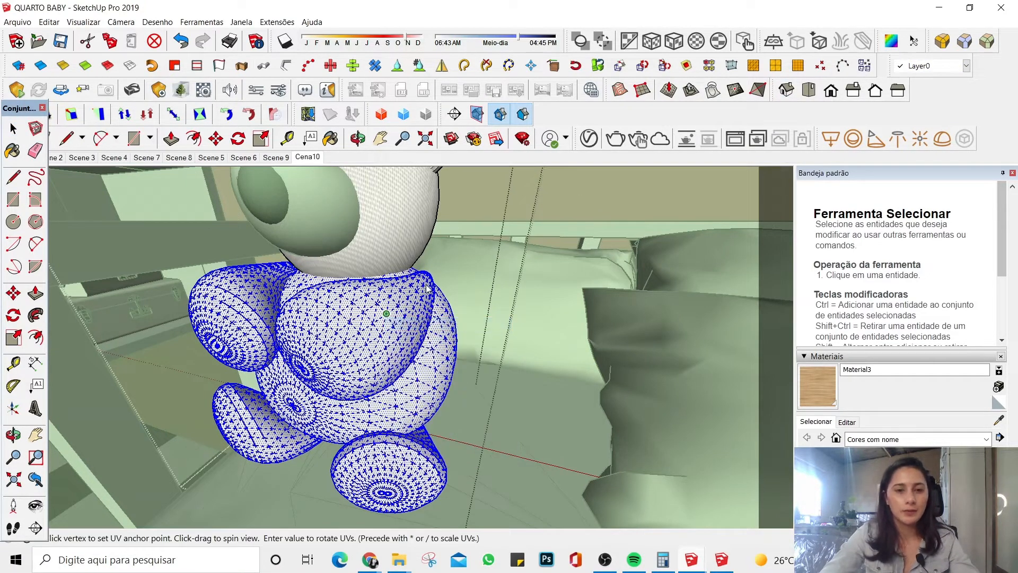
pyautogui.press('space')
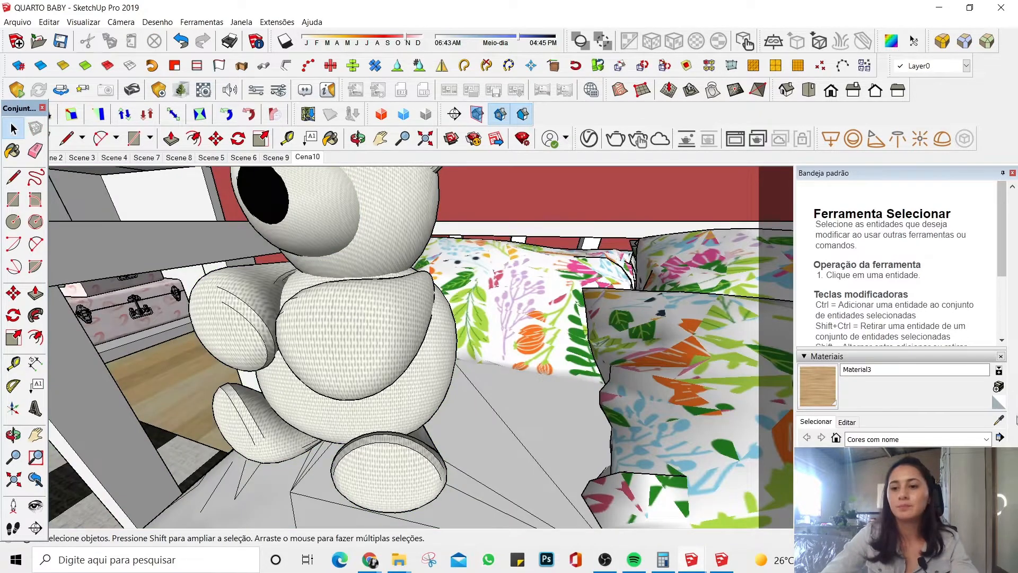
# Step: Sample the teddy bear's knit material Rat textile 6 and reduce its texture size for a finer weave
pyautogui.click(999, 419)
pyautogui.click(365, 311)
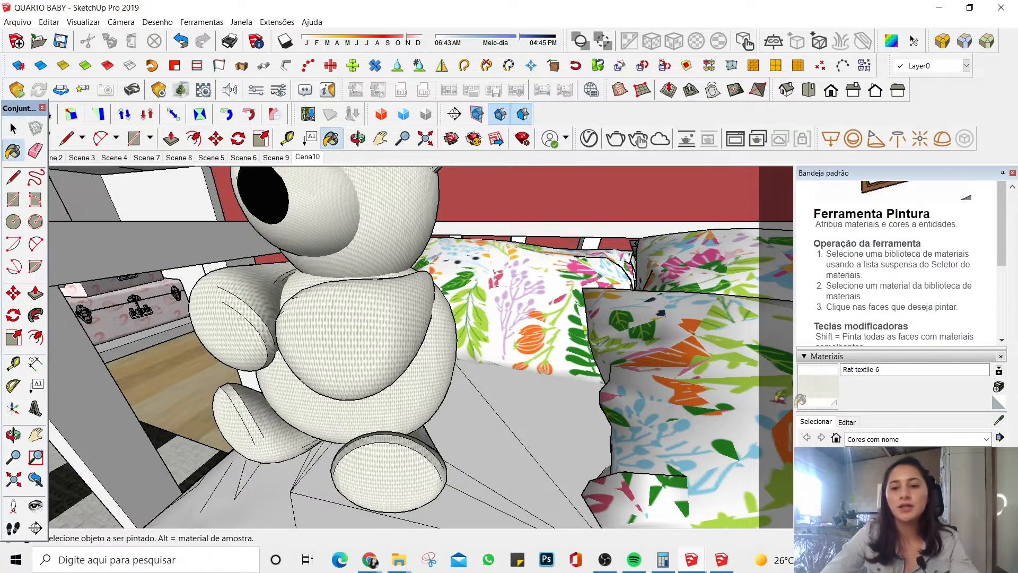
pyautogui.click(847, 422)
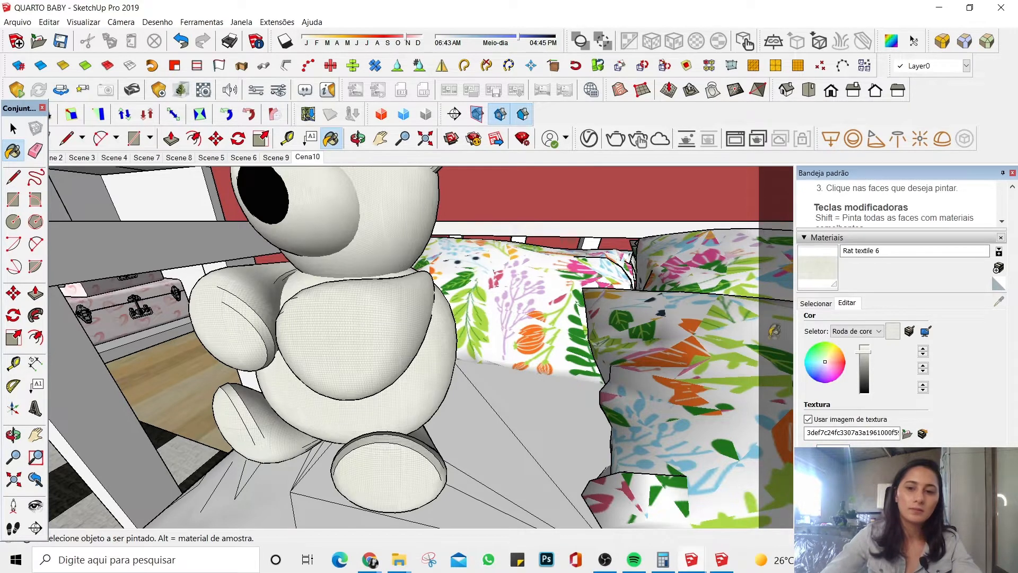
pyautogui.click(830, 304)
pyautogui.scroll(3, 217, 177)
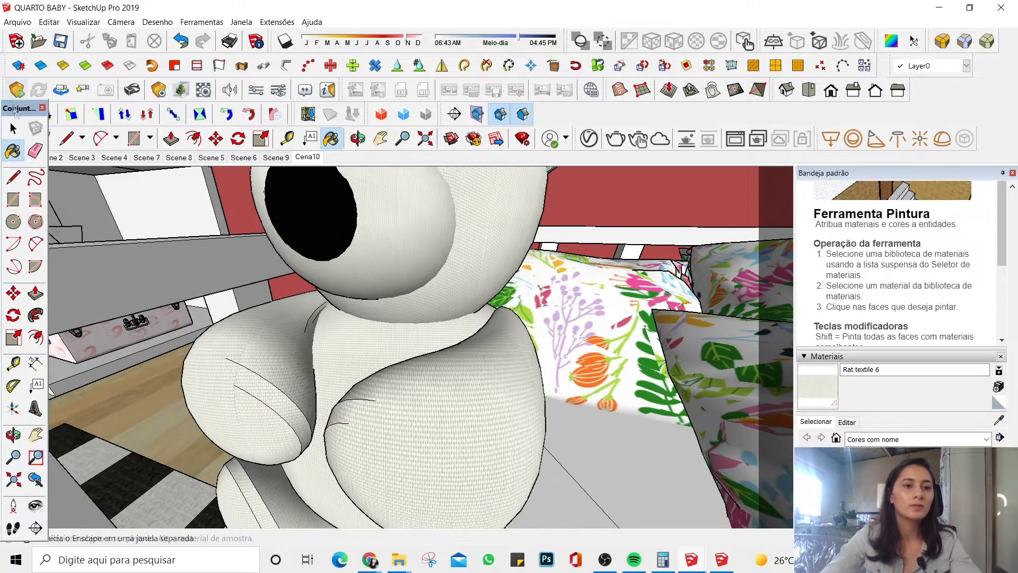
pyautogui.click(13, 128)
# Step: Sample the plush moose's body material, Material #38__noTTo3Ds, on the shelf and adjust its texture size
pyautogui.scroll(-7, 304, 284)
pyautogui.moveTo(303, 287)
pyautogui.mouseDown(button='middle')
pyautogui.moveTo(315, 322)
pyautogui.moveTo(297, 340)
pyautogui.moveTo(459, 333)
pyautogui.moveTo(401, 410)
pyautogui.moveTo(313, 393)
pyautogui.mouseUp(button='middle')
pyautogui.scroll(5, 294, 347)
pyautogui.scroll(-5, 345, 381)
pyautogui.moveTo(403, 377); pyautogui.dragTo(260, 428, button='middle')
pyautogui.scroll(-4, 260, 429)
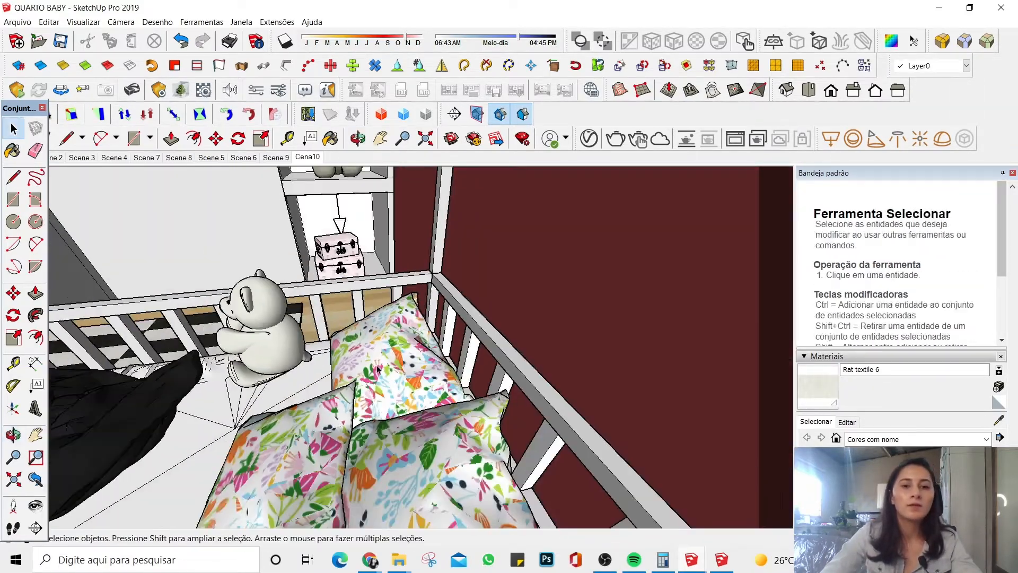
pyautogui.scroll(6, 345, 178)
pyautogui.scroll(6, 331, 183)
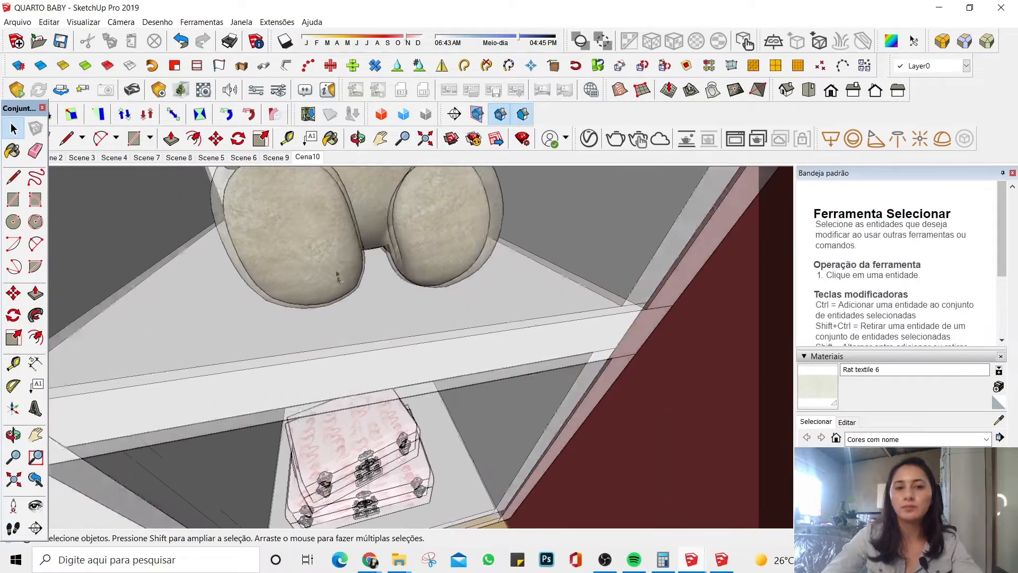
pyautogui.scroll(-6, 335, 432)
pyautogui.moveTo(336, 434); pyautogui.dragTo(367, 366, button='middle')
pyautogui.scroll(4, 366, 366)
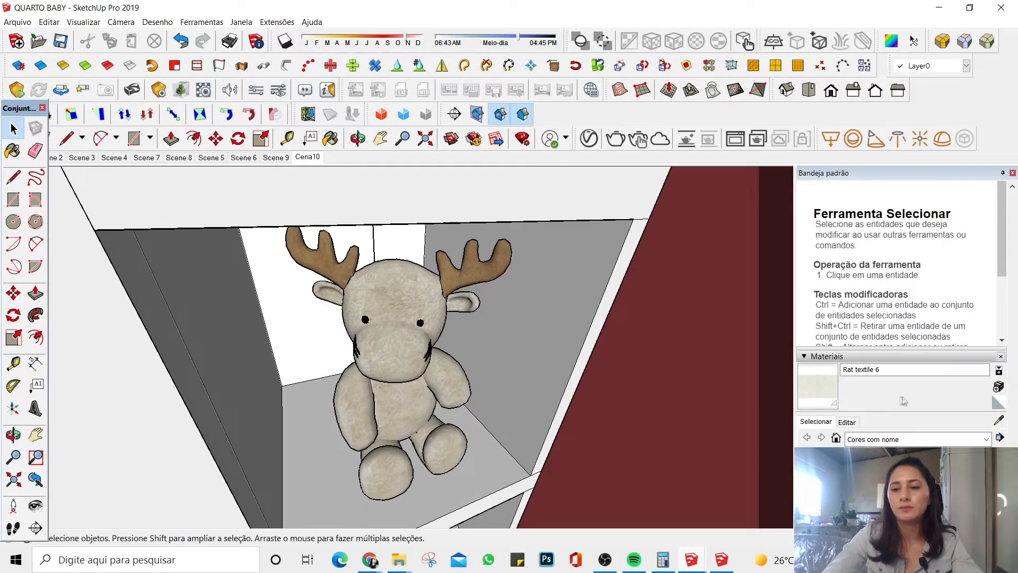
pyautogui.click(998, 422)
pyautogui.click(403, 277)
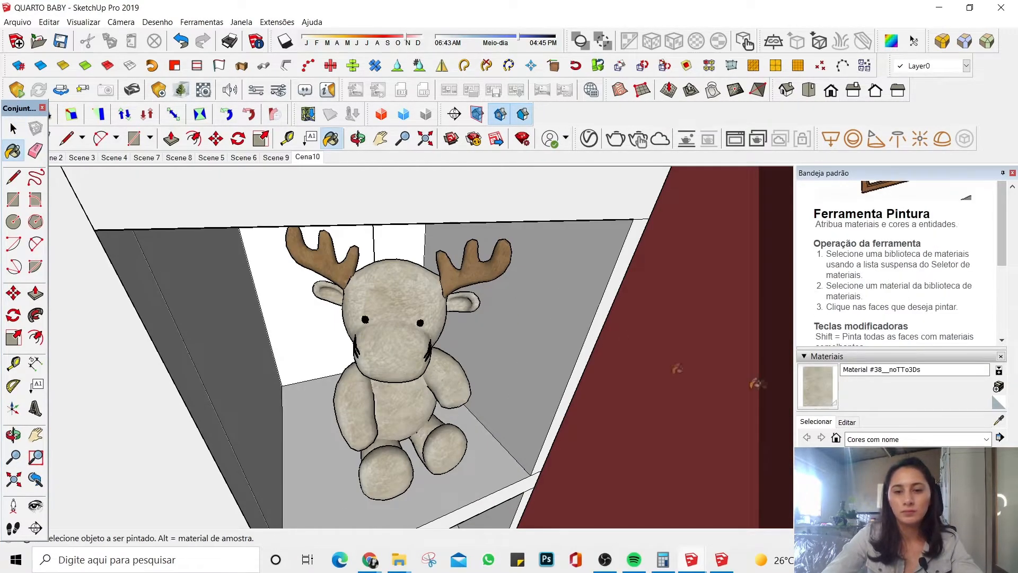
pyautogui.click(846, 422)
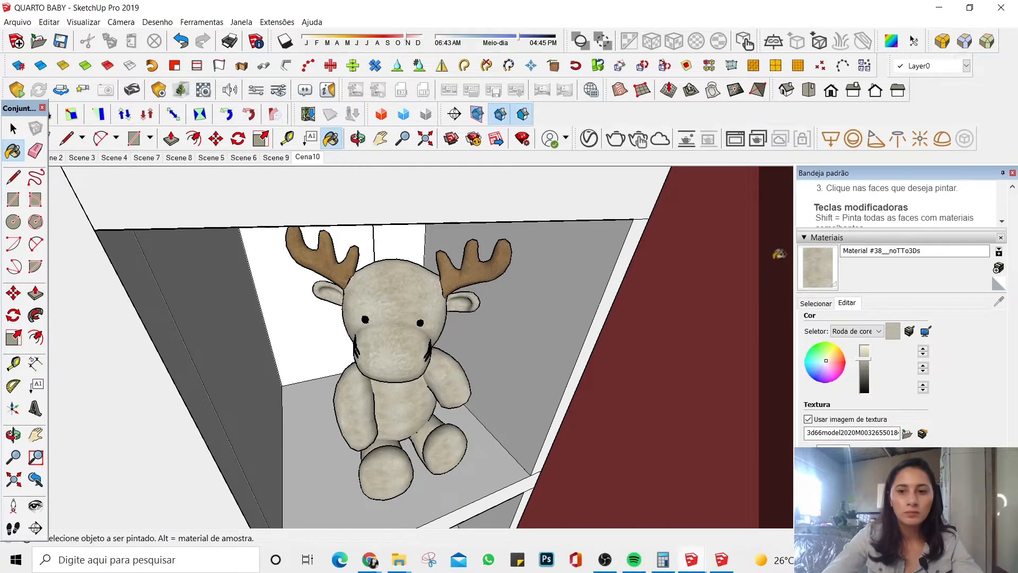
pyautogui.click(815, 304)
# Step: Set the texture size of the moose's body material to 50
pyautogui.moveTo(443, 406); pyautogui.dragTo(432, 249, button='middle')
pyautogui.scroll(5, 381, 318)
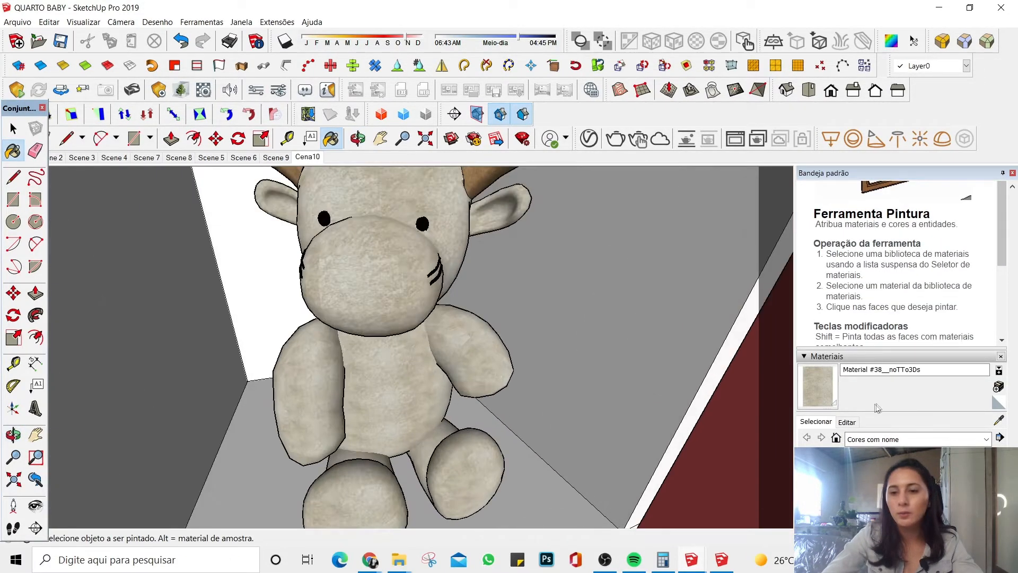
pyautogui.click(847, 423)
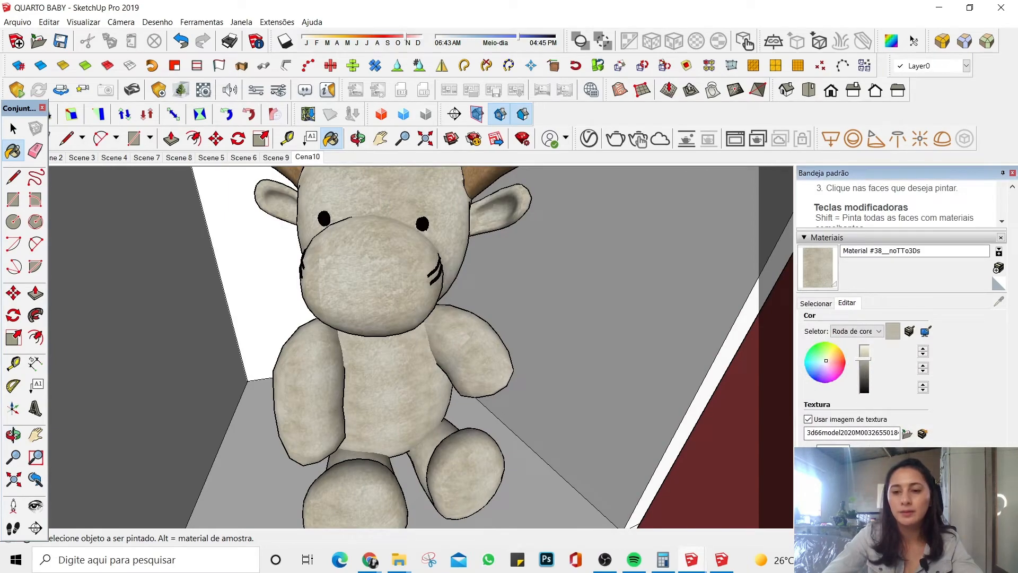
pyautogui.write('50')
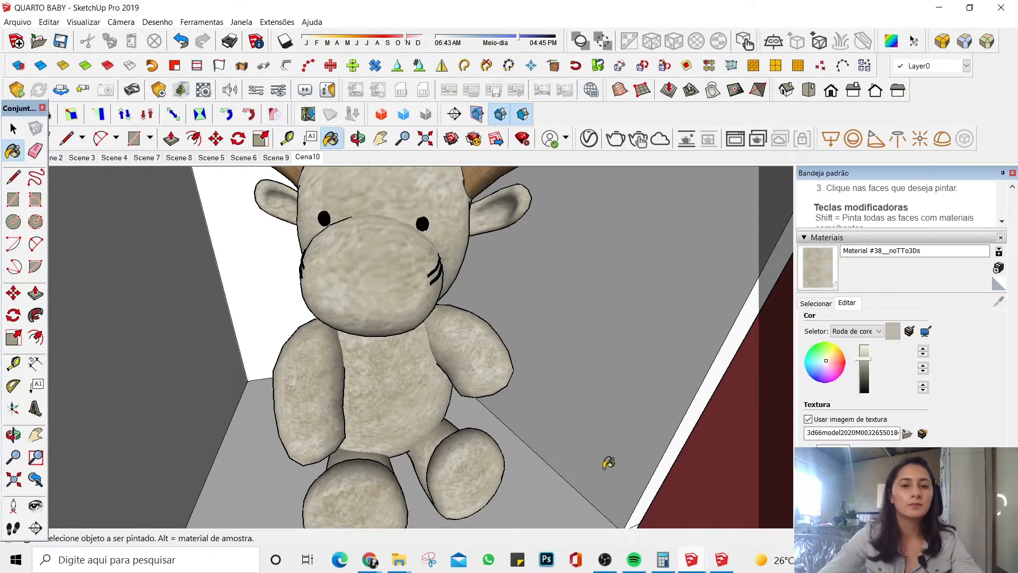
pyautogui.press('space')
# Step: Examine the plush dog on the bed and the textures around it from several sides
pyautogui.scroll(-8, 557, 318)
pyautogui.moveTo(500, 446)
pyautogui.mouseDown(button='middle')
pyautogui.moveTo(269, 418)
pyautogui.moveTo(318, 443)
pyautogui.moveTo(348, 388)
pyautogui.mouseUp(button='middle')
pyautogui.scroll(5, 414, 412)
pyautogui.moveTo(419, 415); pyautogui.dragTo(446, 463, button='middle')
pyautogui.scroll(2, 371, 411)
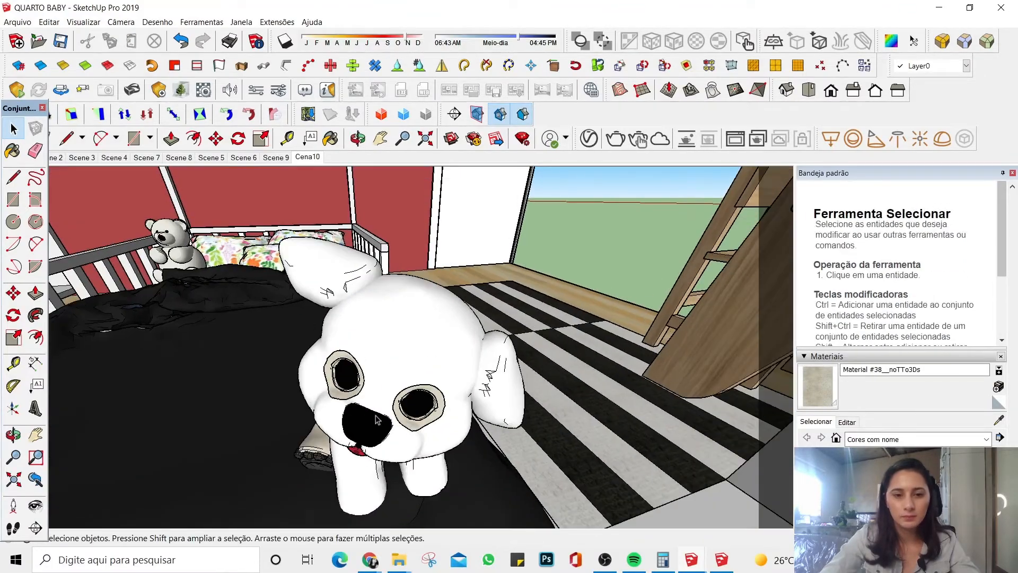
pyautogui.moveTo(371, 411); pyautogui.dragTo(430, 450, button='middle')
pyautogui.scroll(5, 284, 448)
pyautogui.moveTo(285, 447); pyautogui.dragTo(443, 411, button='middle')
pyautogui.scroll(2, 334, 476)
pyautogui.scroll(3, 334, 476)
pyautogui.moveTo(334, 476); pyautogui.dragTo(421, 247, button='middle')
pyautogui.scroll(-6, 393, 418)
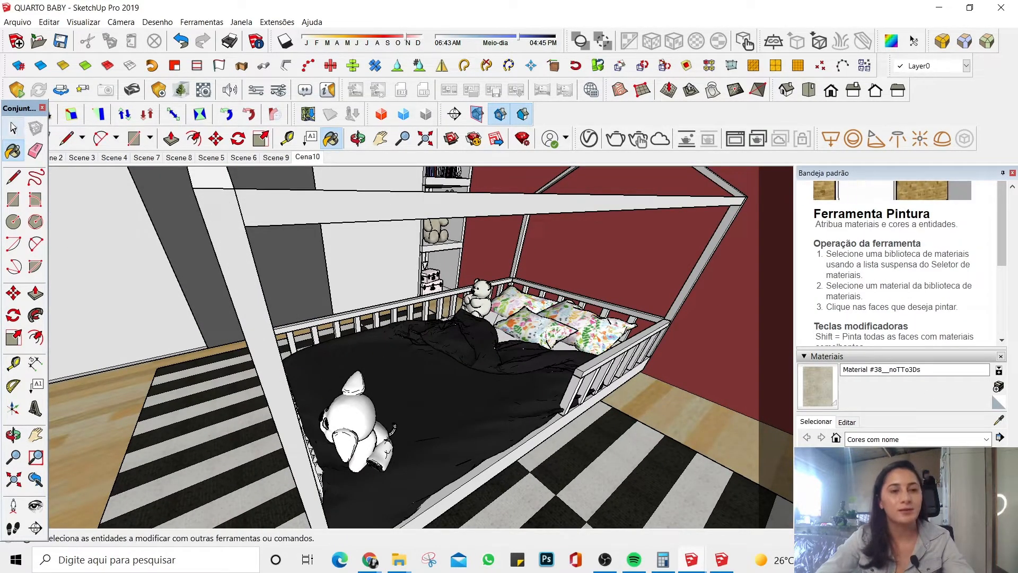
# Step: Open the plush dog's head, select all its faces and paint them with Material #38__noTTo3Ds
pyautogui.click(14, 129)
pyautogui.scroll(3, 381, 406)
pyautogui.scroll(2, 382, 406)
pyautogui.doubleClick(388, 401)
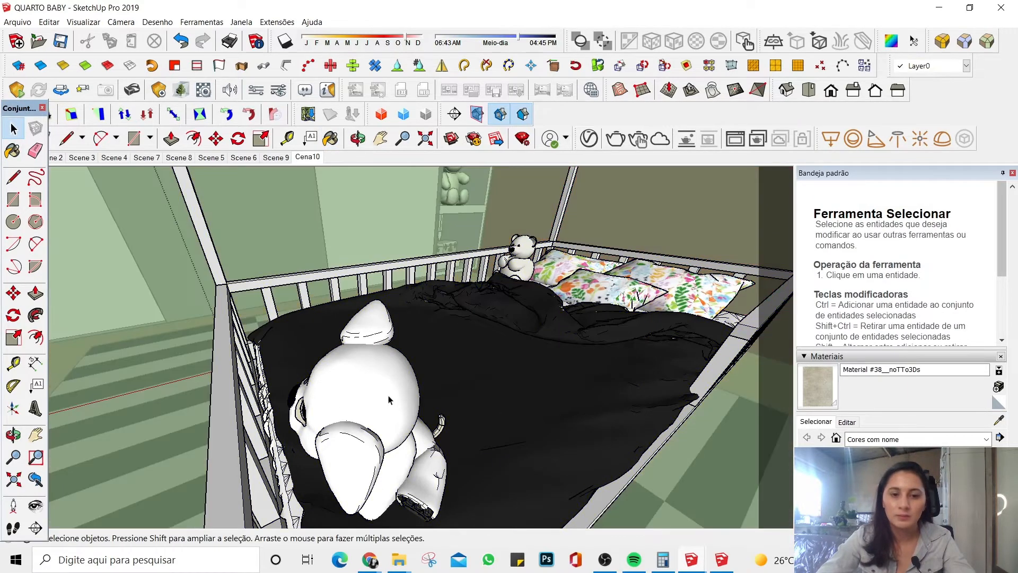
pyautogui.doubleClick(390, 400)
pyautogui.doubleClick(389, 399)
pyautogui.click(389, 399)
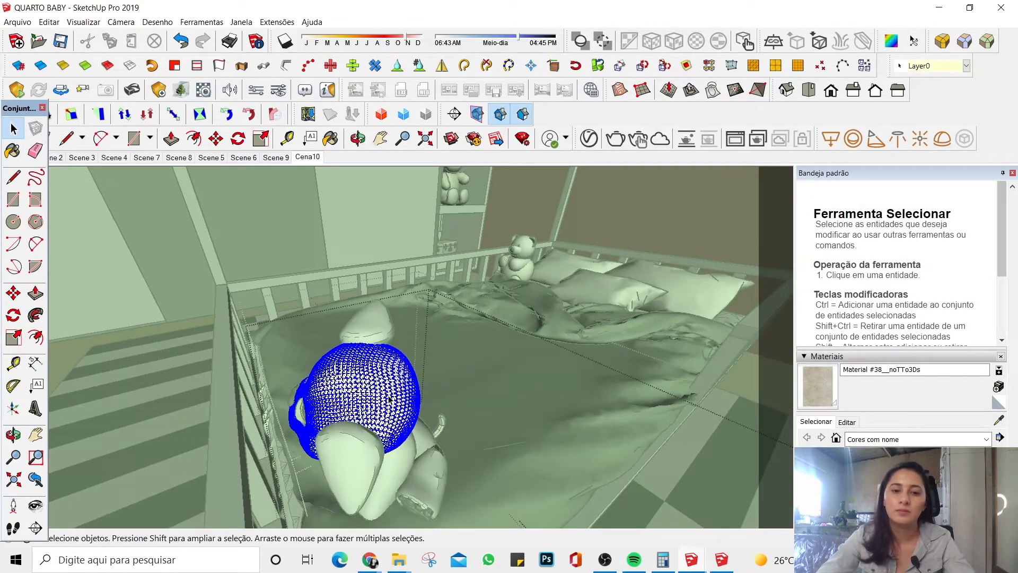
pyautogui.click(816, 386)
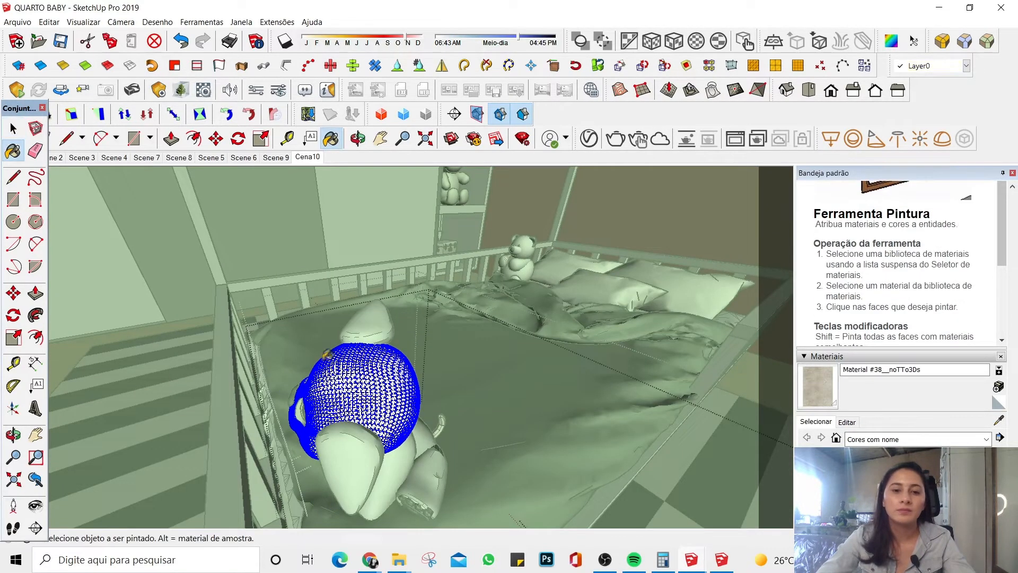
# Step: Select all the faces of both plush dog ears and paint them with Material #38__noTTo3Ds
pyautogui.click(372, 328)
pyautogui.doubleClick(372, 329)
pyautogui.click(372, 329)
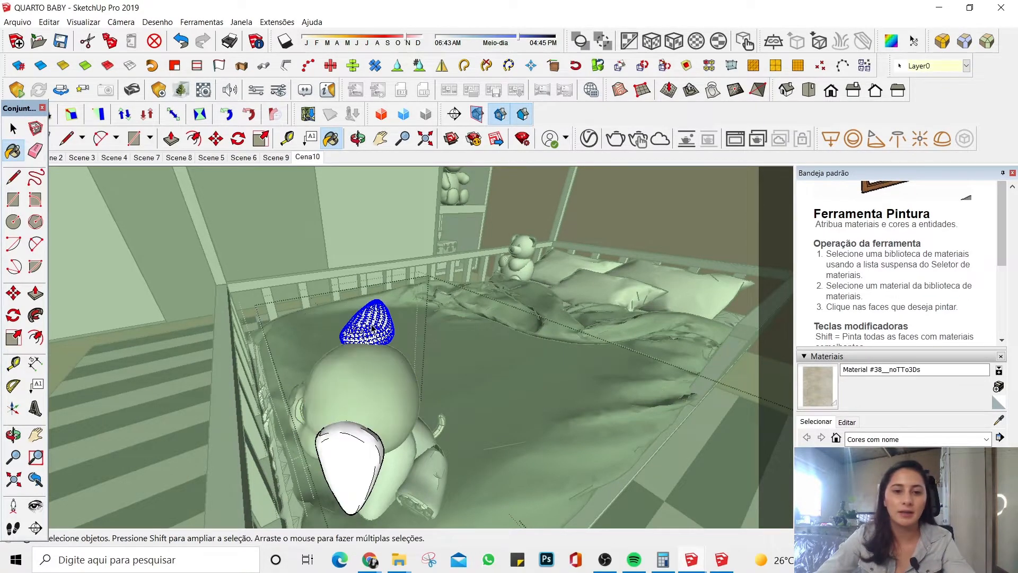
pyautogui.keyDown('ctrl'); pyautogui.click(346, 455); pyautogui.keyUp('ctrl')
pyautogui.click(835, 400)
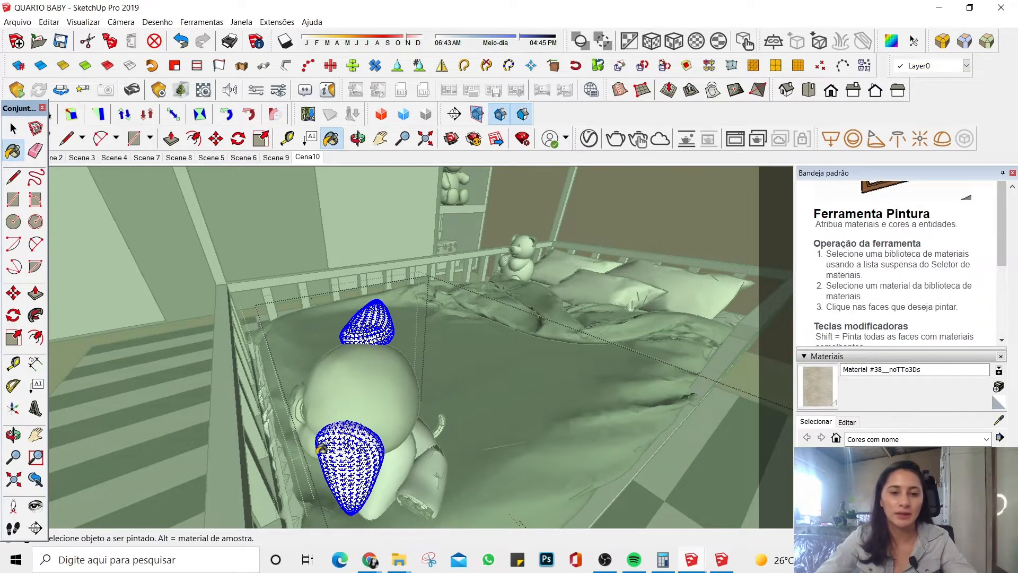
pyautogui.click(348, 443)
pyautogui.press('space')
pyautogui.click(360, 416)
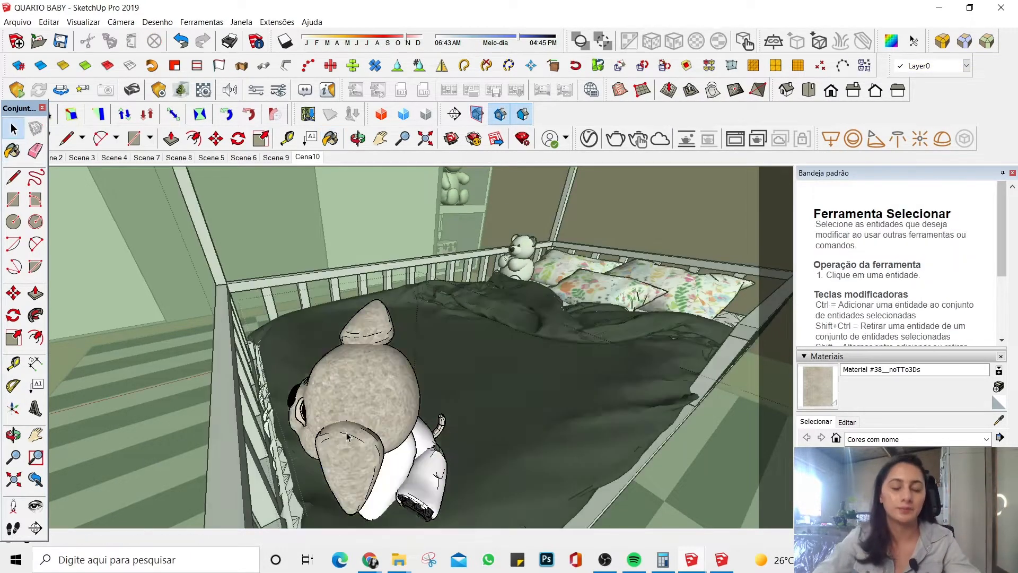
# Step: Select the whole plush dog and rotate it about its vertical axis so its face points away from the pillows
pyautogui.click(368, 406)
pyautogui.scroll(-1, 378, 407)
pyautogui.doubleClick(379, 408)
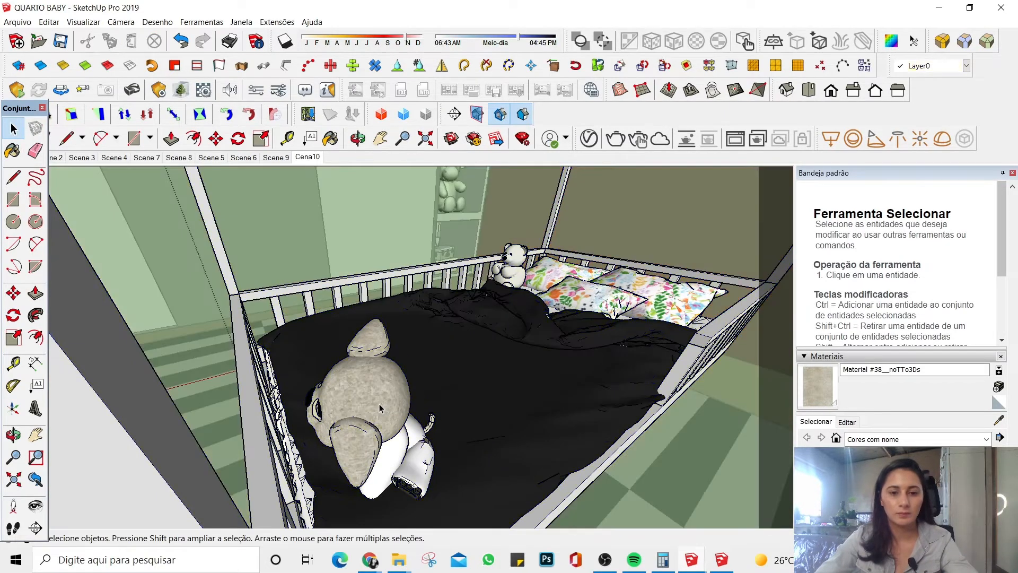
pyautogui.click(379, 408)
pyautogui.press('m')
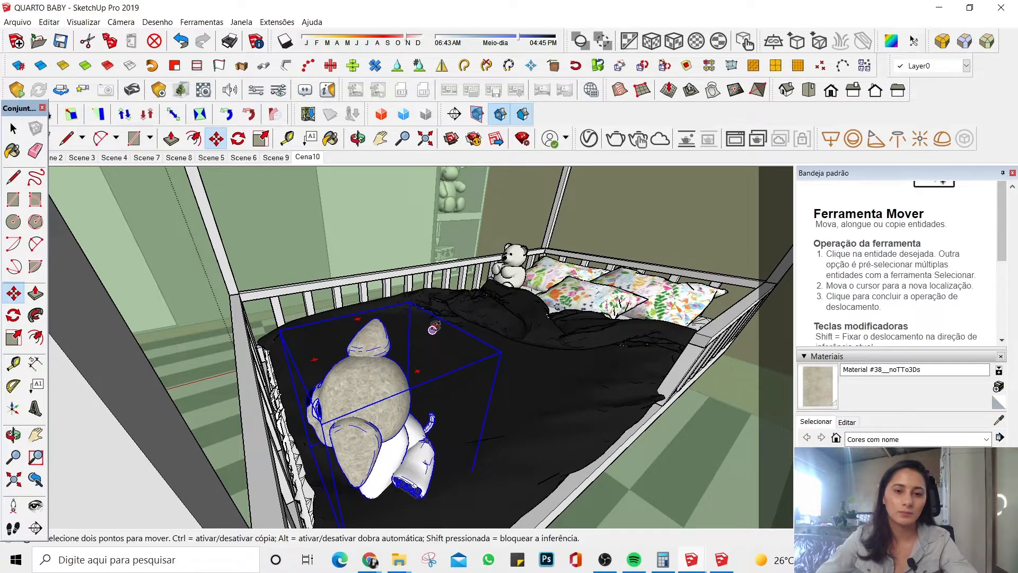
pyautogui.click(343, 281)
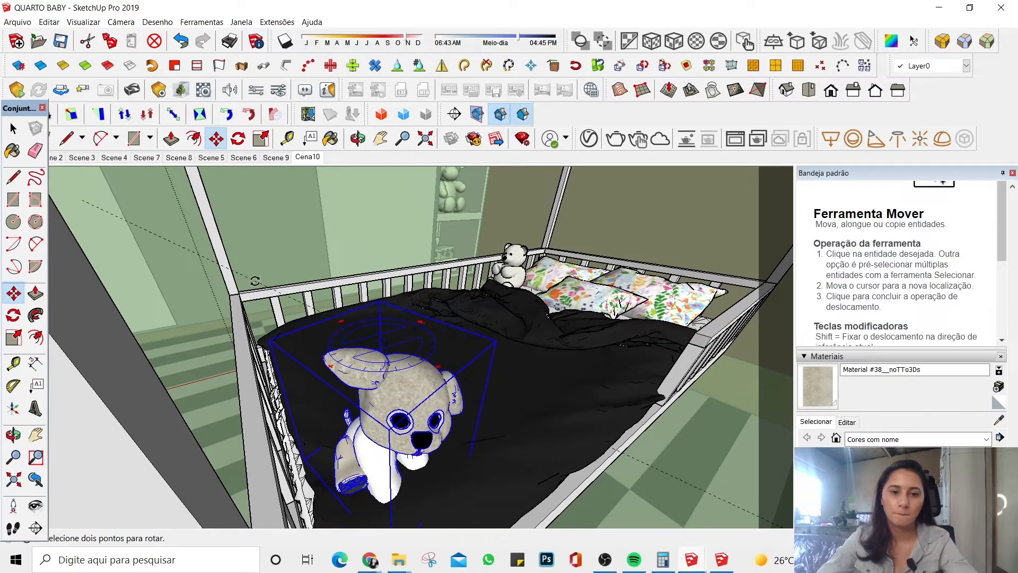
pyautogui.press('space')
# Step: Open the plush dog's head on the bed, select all its faces and apply Planar Map (View) UV mapping to them
pyautogui.scroll(-5, 335, 297)
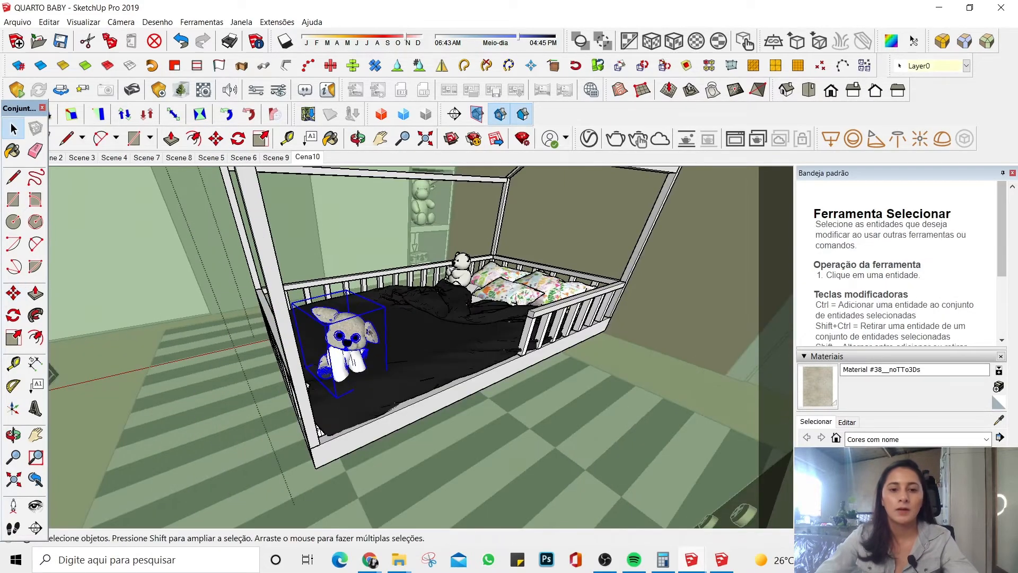
pyautogui.scroll(8, 380, 377)
pyautogui.scroll(-3, 316, 317)
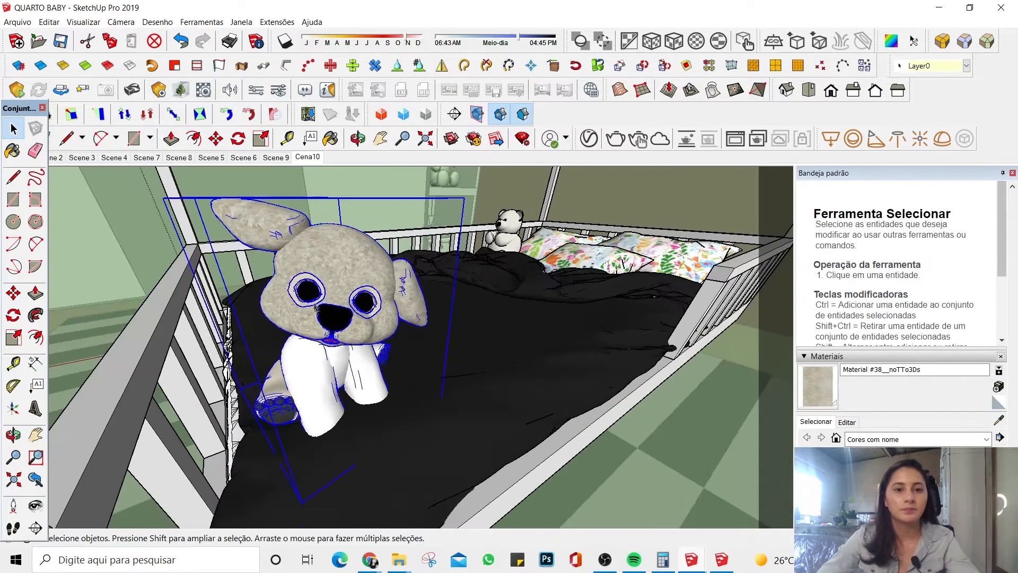
pyautogui.moveTo(317, 313); pyautogui.dragTo(324, 230, button='middle')
pyautogui.scroll(3, 325, 228)
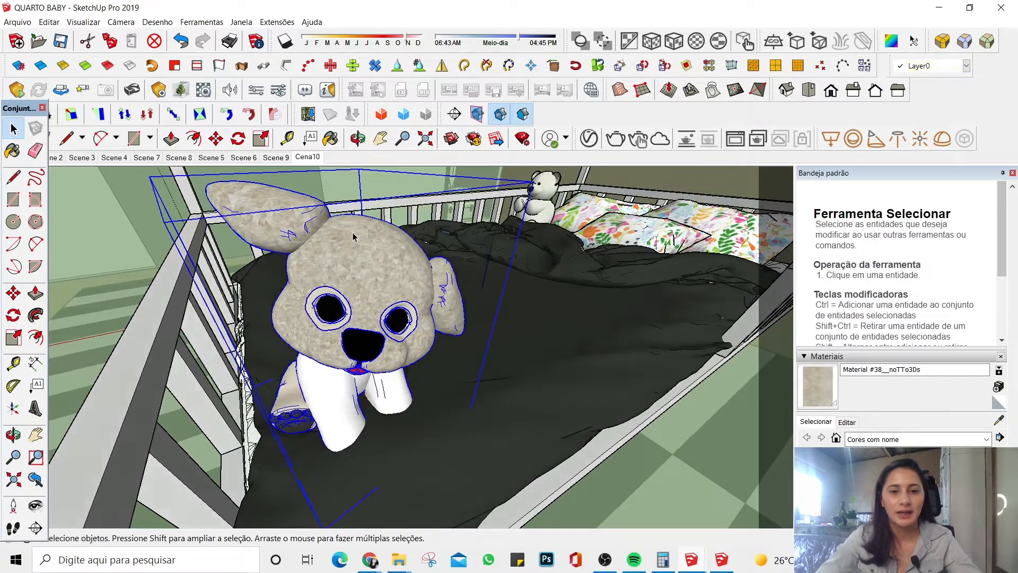
pyautogui.doubleClick(326, 228)
pyautogui.click(329, 233)
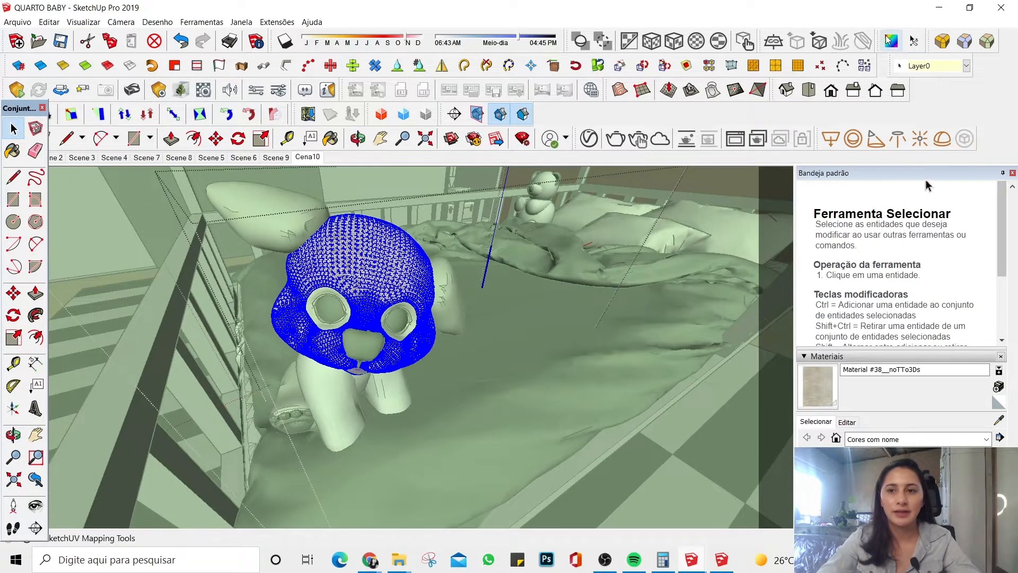
pyautogui.click(886, 36)
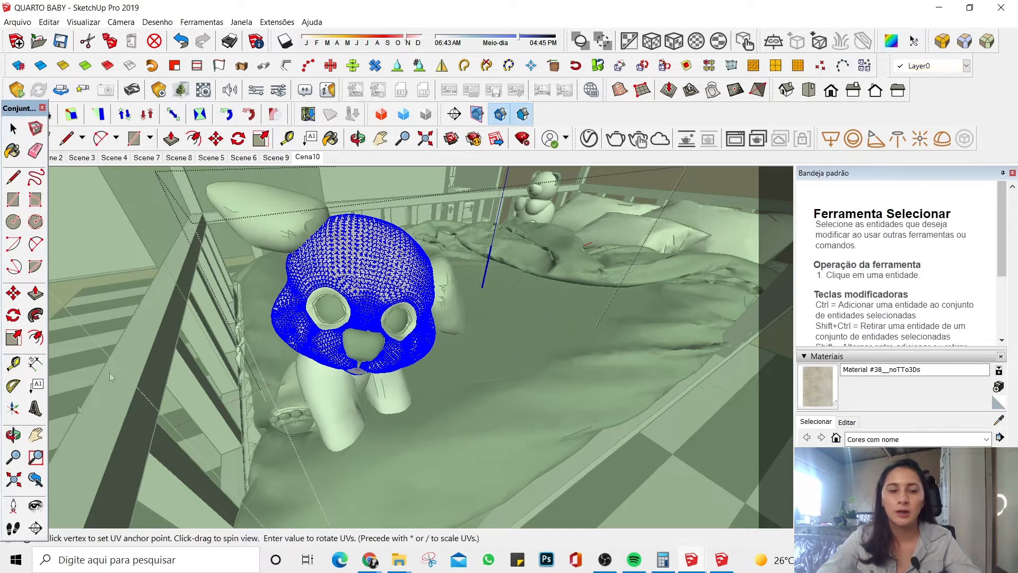
pyautogui.rightClick(325, 248)
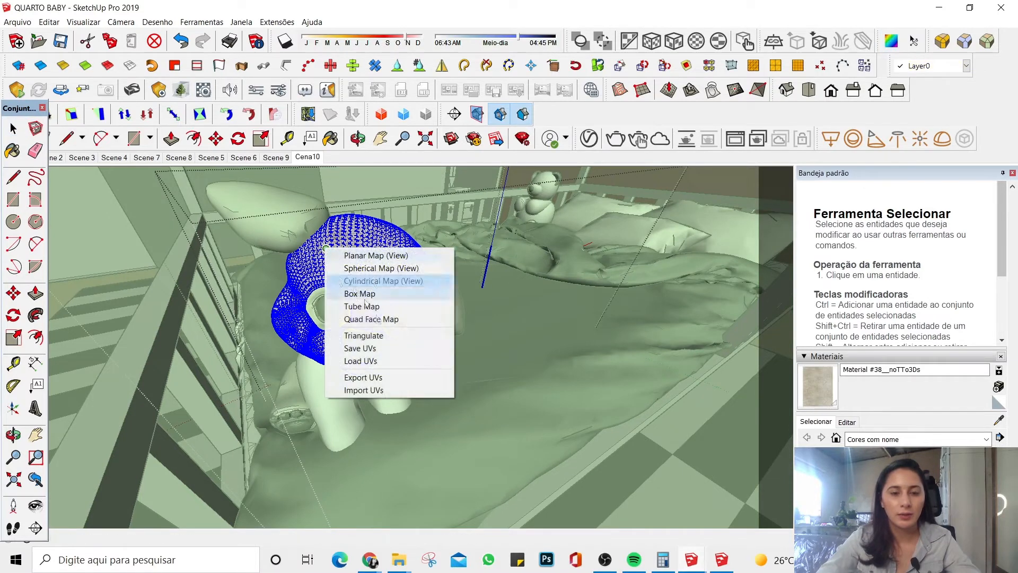
pyautogui.click(370, 256)
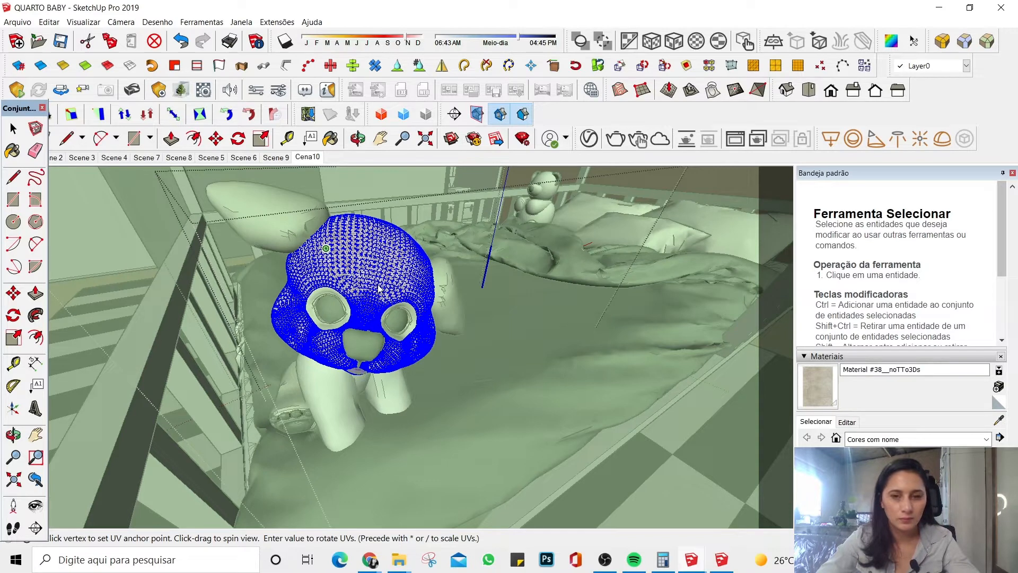
pyautogui.press('space')
pyautogui.scroll(1, 382, 289)
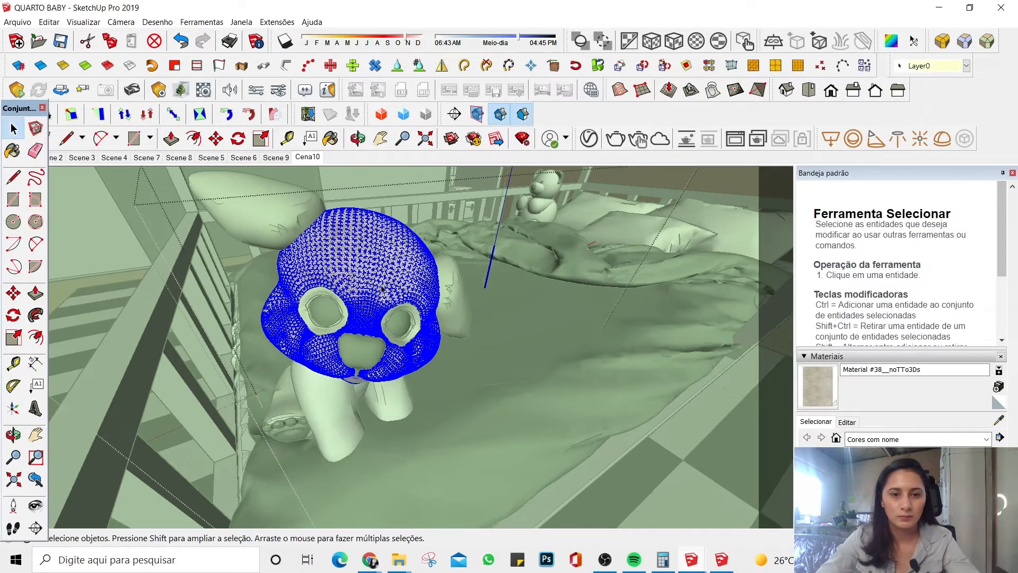
pyautogui.press('Escape')
pyautogui.doubleClick(372, 273)
pyautogui.click(372, 273)
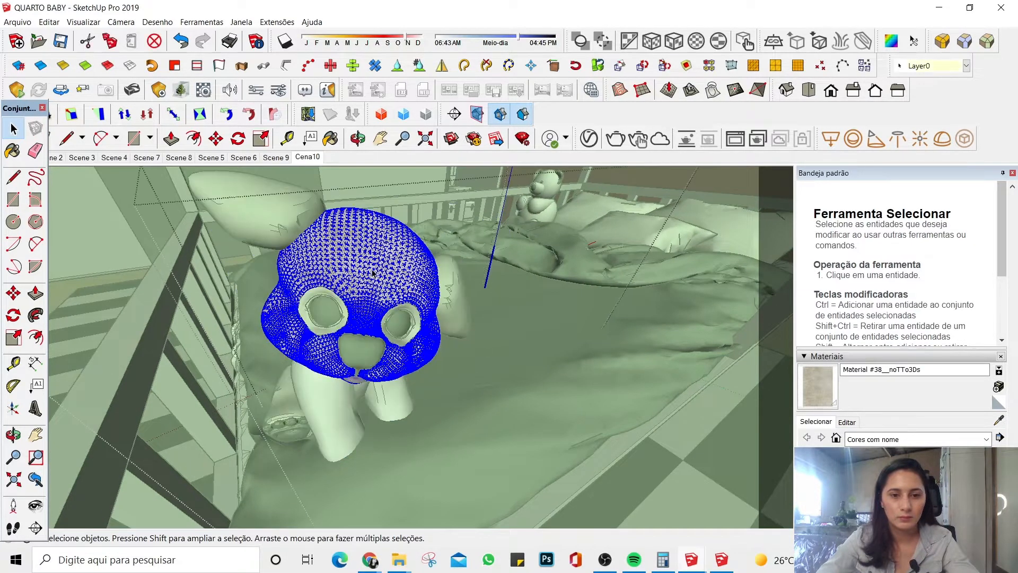
pyautogui.press('Escape')
# Step: Open the plush dog's ears, select the faces of both and apply a SketchUV mapping to them from the front view
pyautogui.click(456, 299)
pyautogui.doubleClick(456, 300)
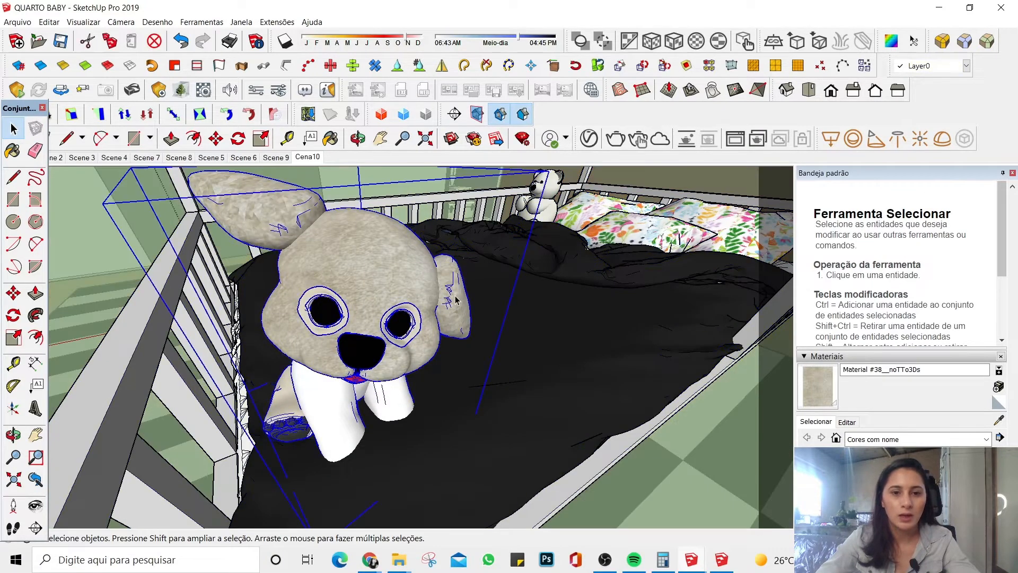
pyautogui.click(455, 299)
pyautogui.keyDown('ctrl'); pyautogui.click(223, 214); pyautogui.keyUp('ctrl')
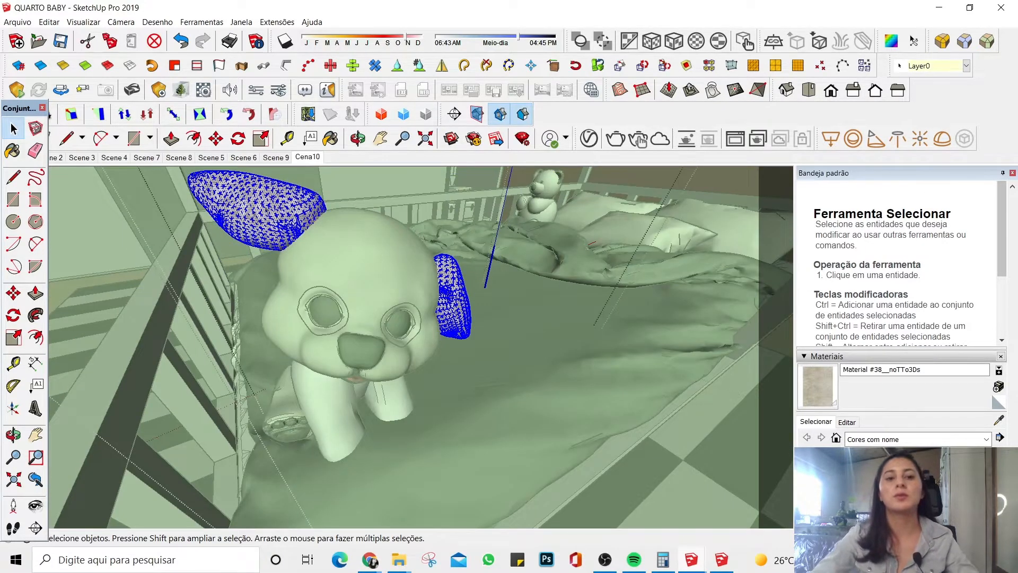
pyautogui.click(819, 41)
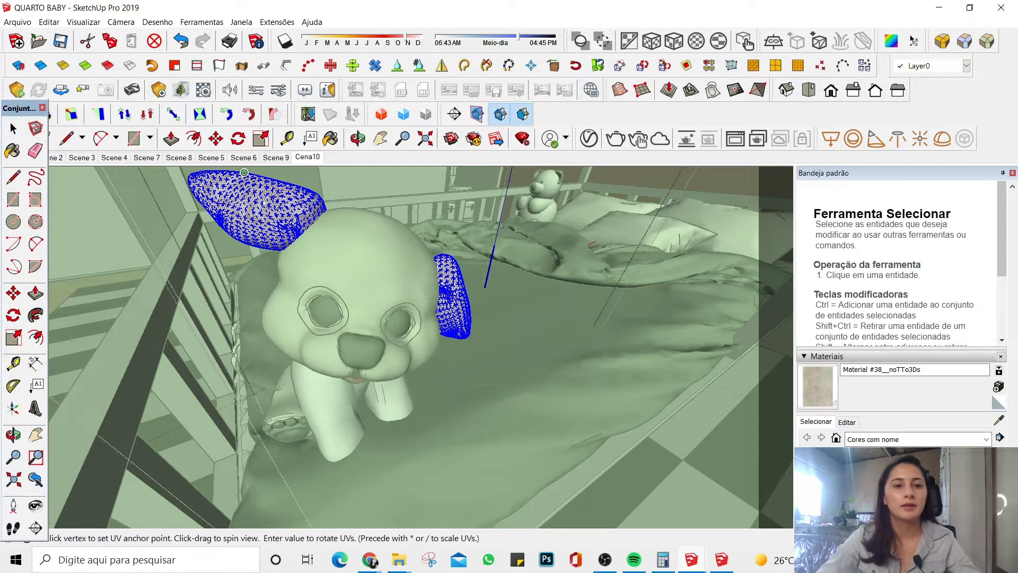
pyautogui.rightClick(260, 213)
pyautogui.click(305, 267)
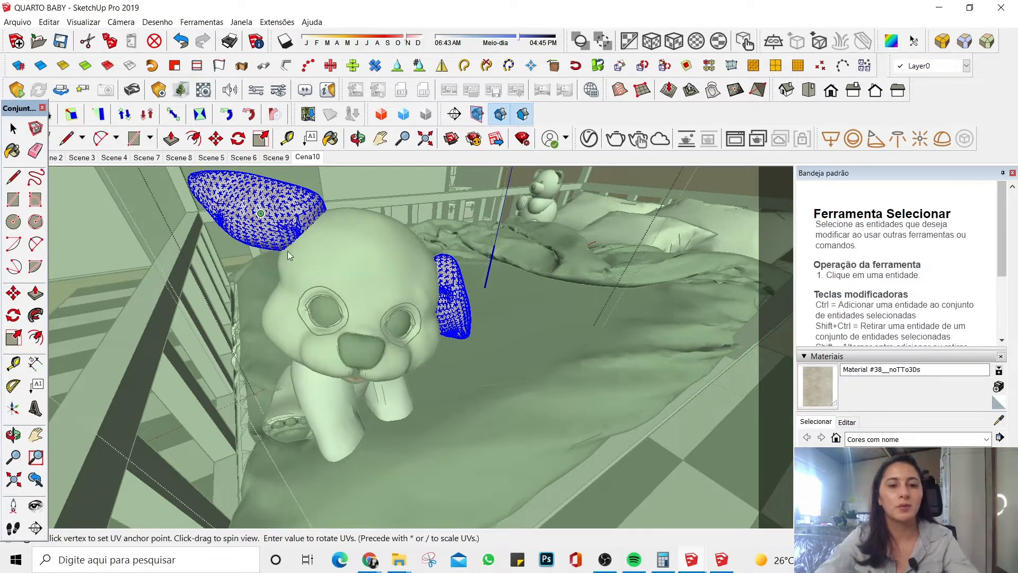
pyautogui.press('space')
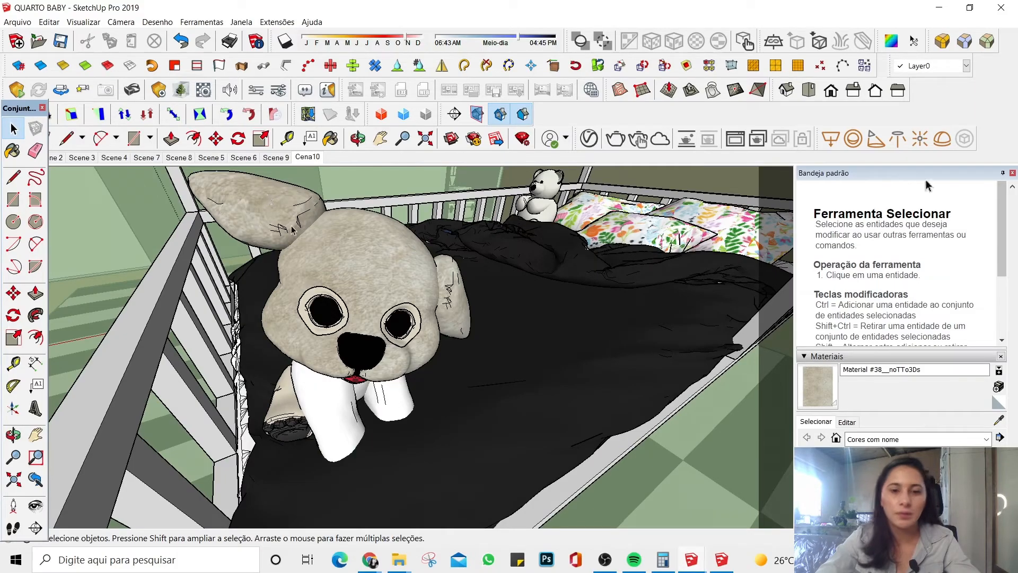
# Step: Reselect the faces of both plush dog ears from a slightly turned view and reapply the UV mapping to them
pyautogui.moveTo(291, 229); pyautogui.dragTo(263, 201, button='middle')
pyautogui.click(276, 217)
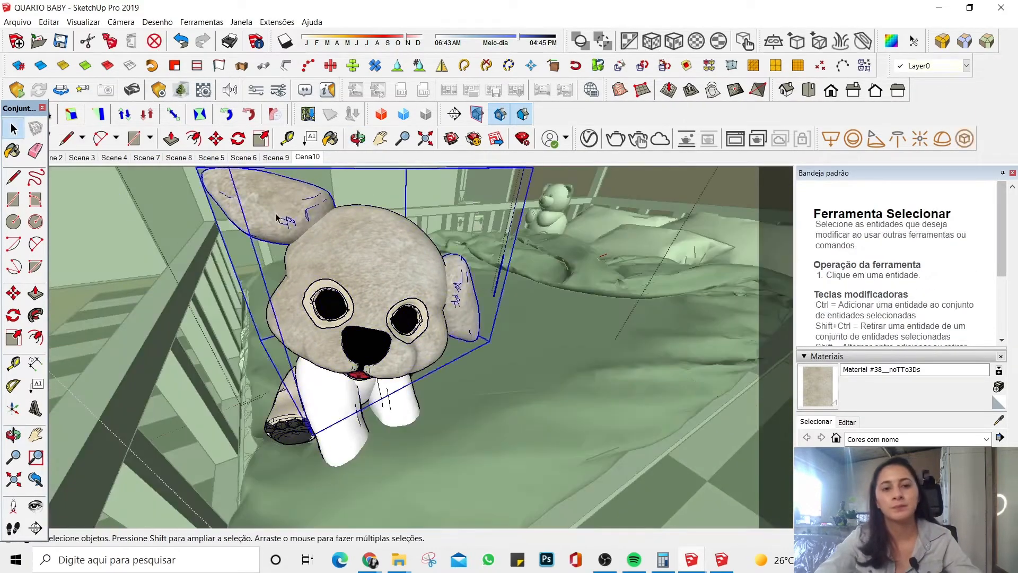
pyautogui.doubleClick(276, 217)
pyautogui.keyDown('ctrl'); pyautogui.click(469, 316); pyautogui.keyUp('ctrl')
pyautogui.press('Escape')
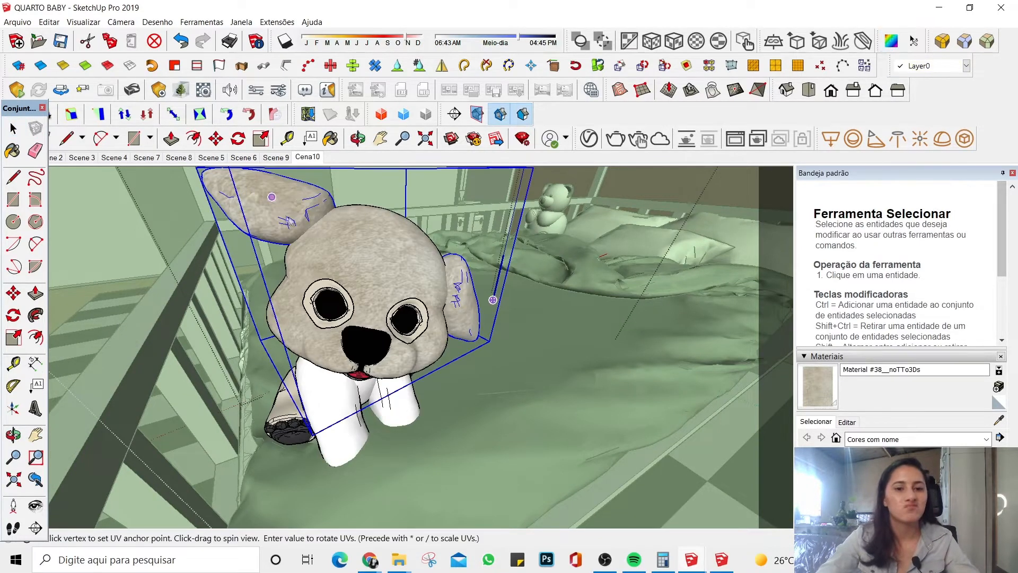
pyautogui.press('space')
pyautogui.doubleClick(286, 210)
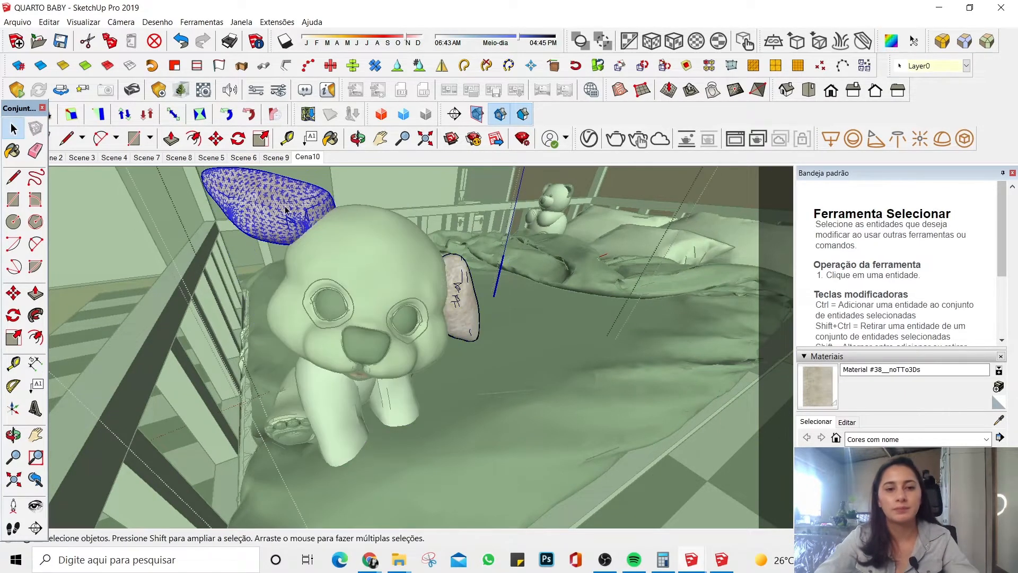
pyautogui.keyDown('ctrl'); pyautogui.click(464, 300); pyautogui.keyUp('ctrl')
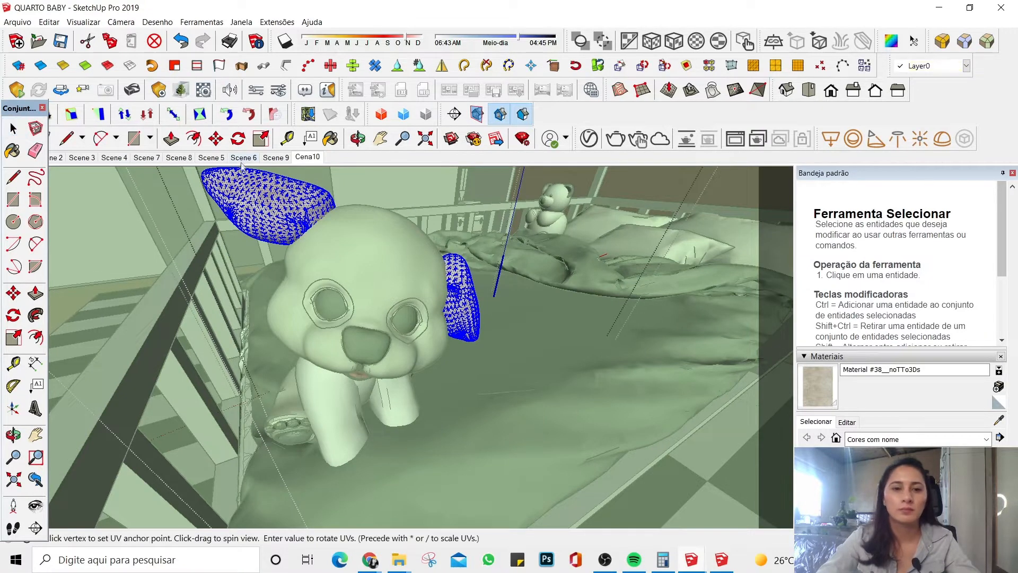
pyautogui.rightClick(246, 198)
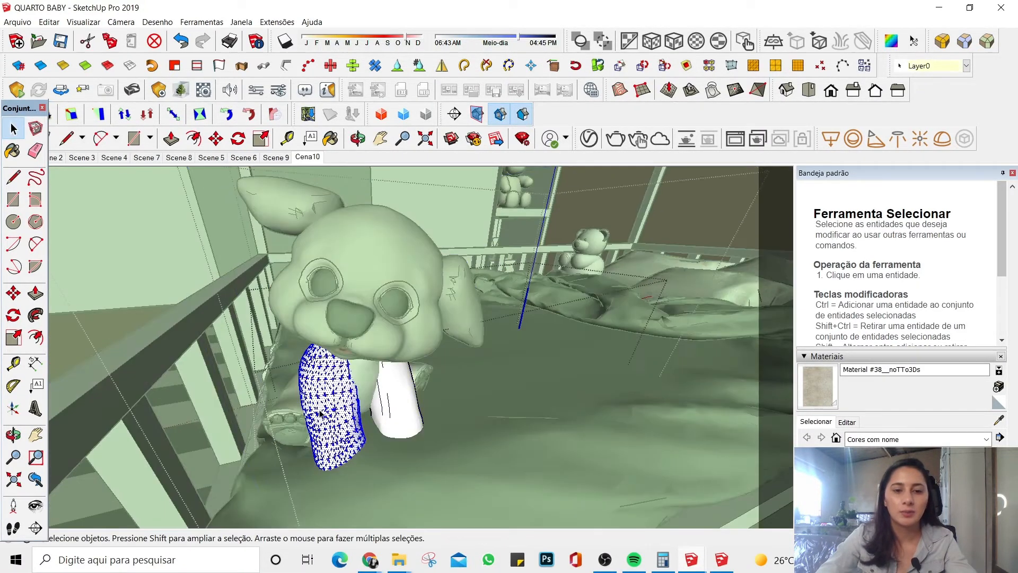
# Step: Select the faces of the plush dog's white chest between the front legs, apply Planar Map (View) and paint them with Material #38__noTTo3Ds
pyautogui.scroll(10, 351, 372)
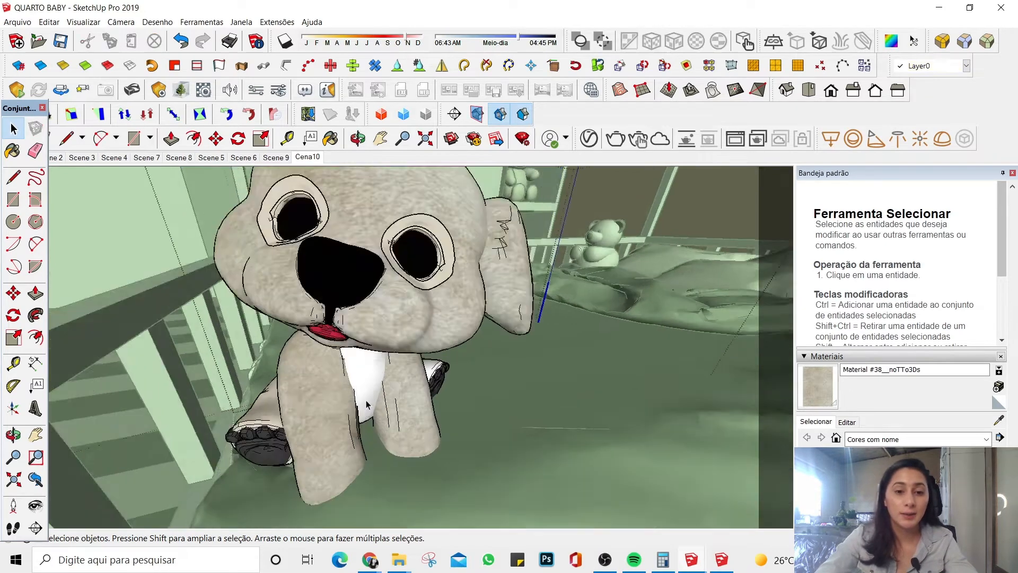
pyautogui.doubleClick(377, 326)
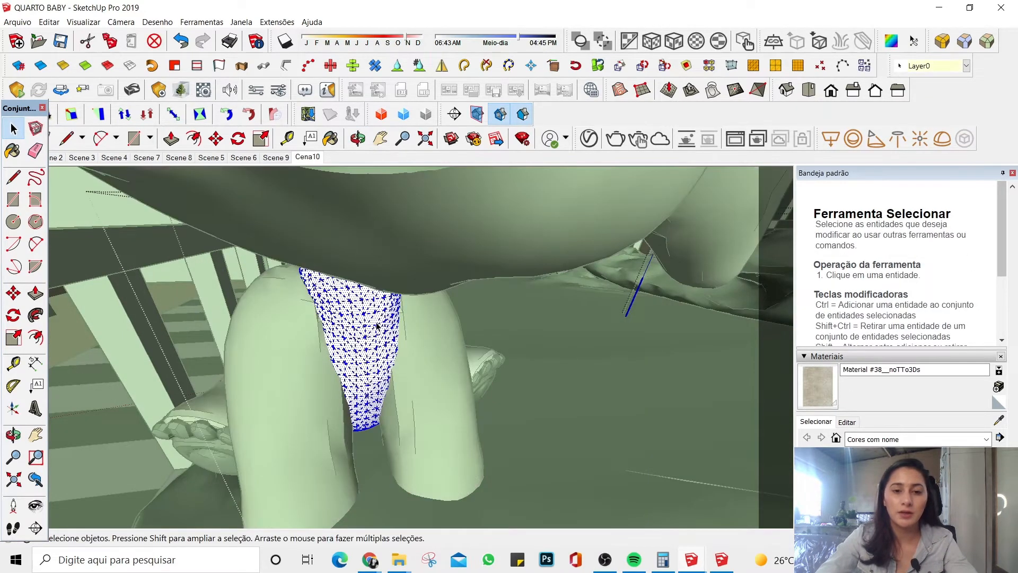
pyautogui.click(891, 40)
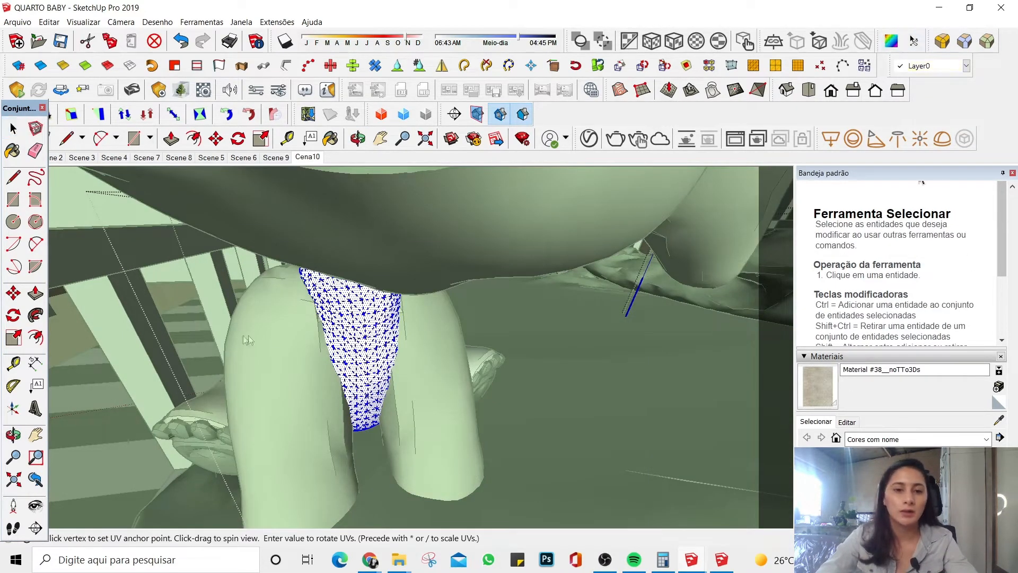
pyautogui.rightClick(342, 314)
pyautogui.click(424, 321)
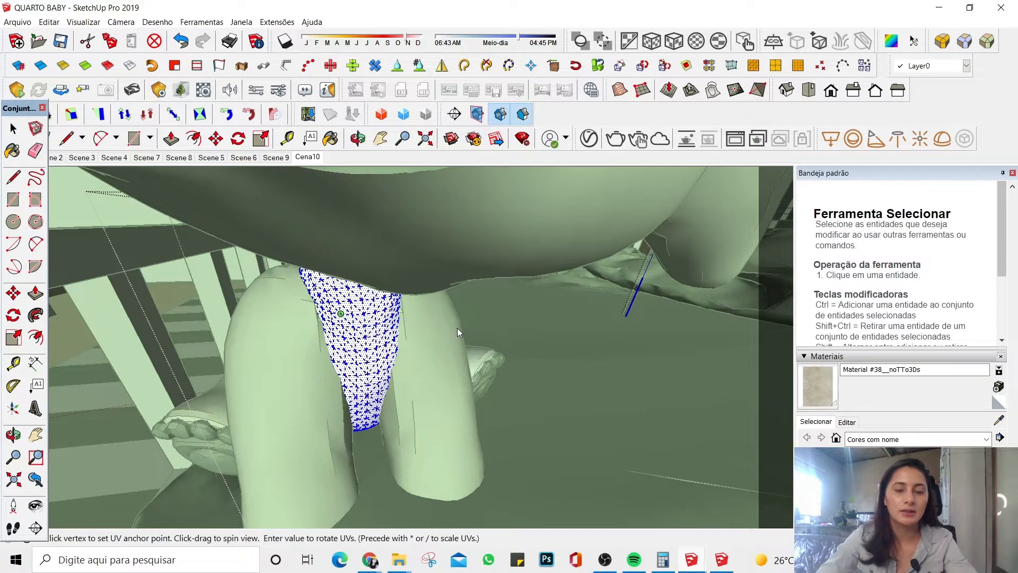
pyautogui.click(824, 391)
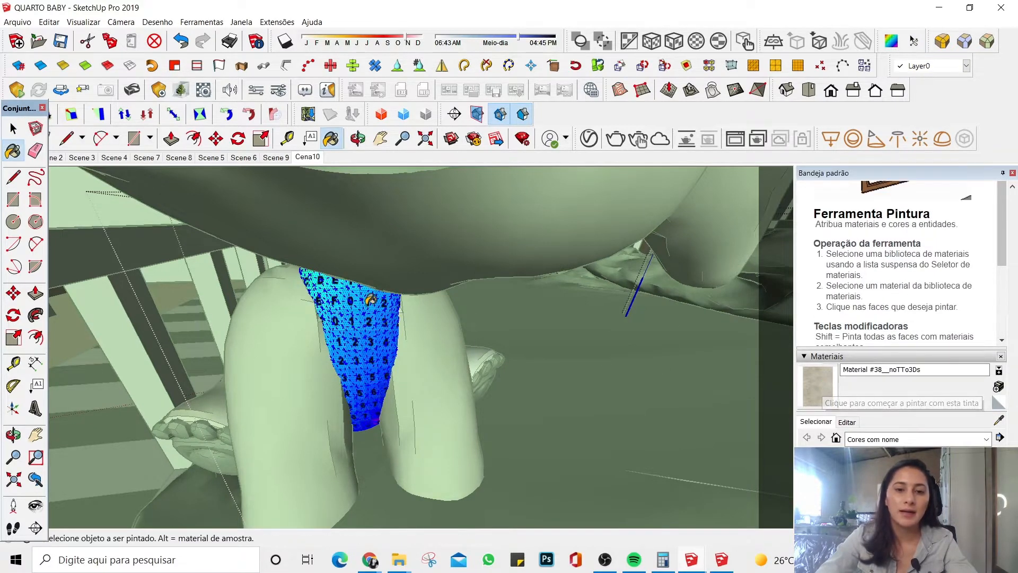
pyautogui.click(357, 300)
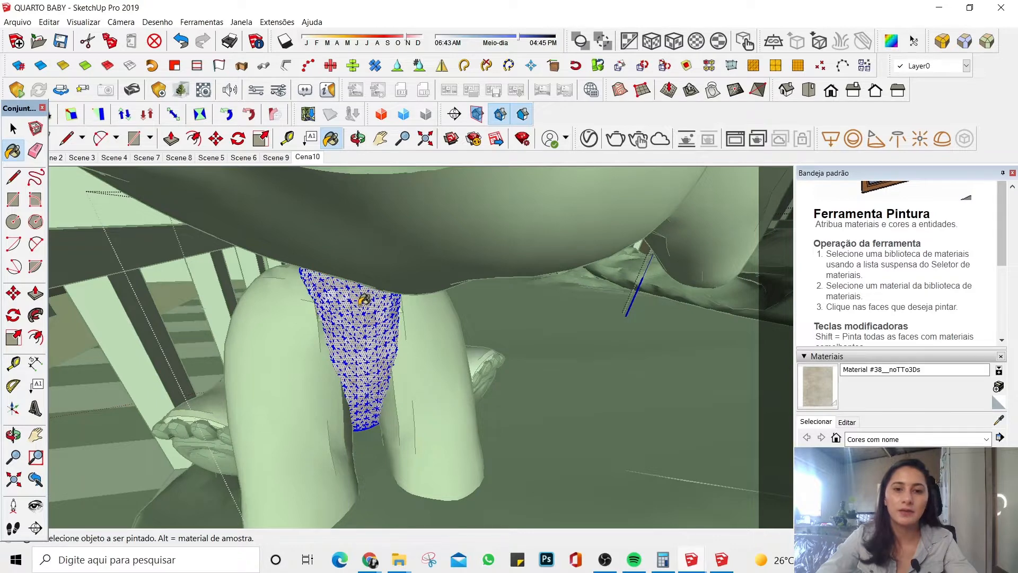
# Step: Reapply Planar Map (View) to the painted chest faces of the plush dog and leave the UV mapping tool
pyautogui.click(892, 47)
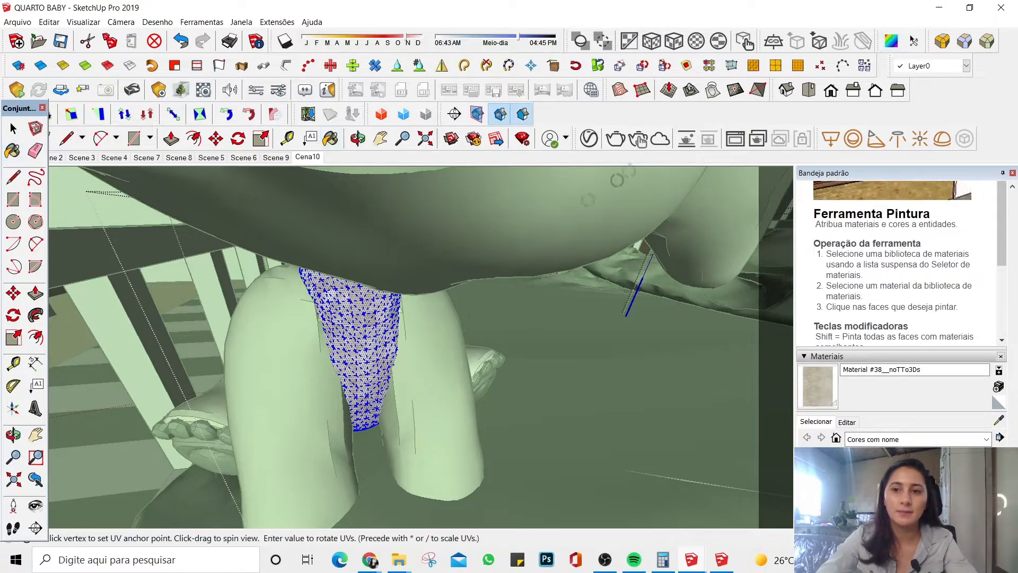
pyautogui.rightClick(367, 304)
pyautogui.click(403, 312)
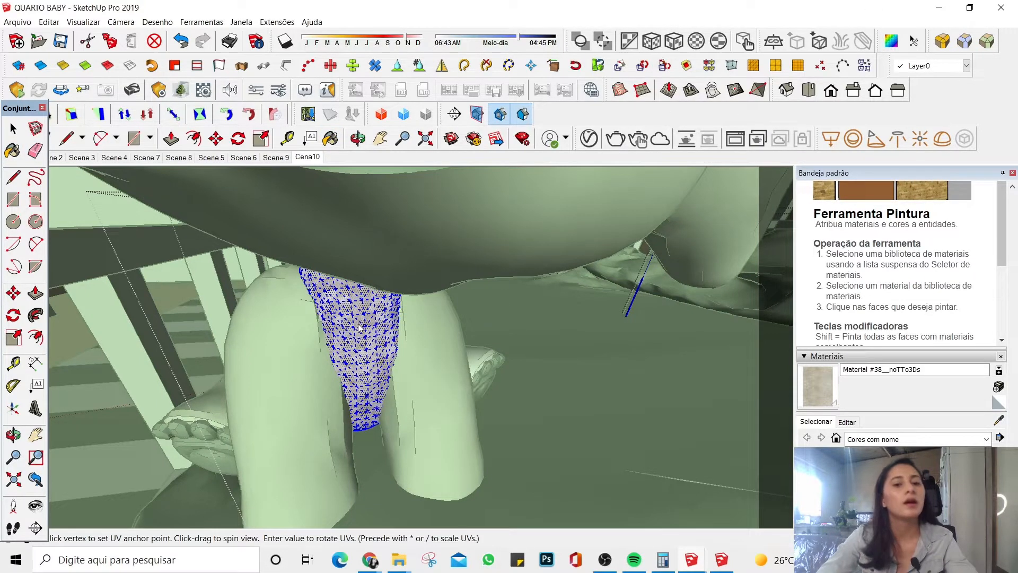
pyautogui.press('space')
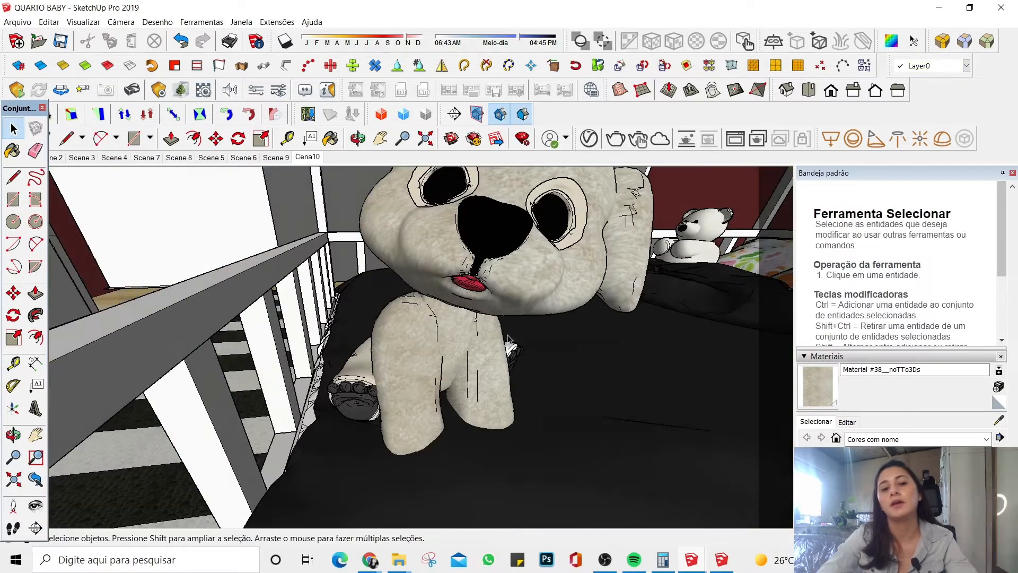
# Step: From behind the plush dog, open the hind leg nearest the bed rail, select all its faces and remap their texture UVs
pyautogui.moveTo(508, 338); pyautogui.dragTo(468, 403, button='middle')
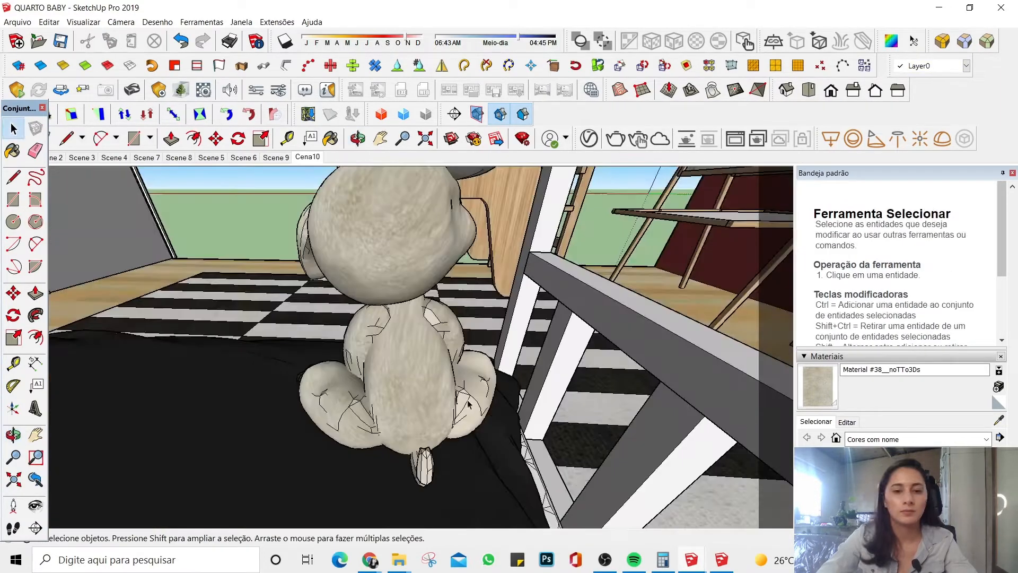
pyautogui.scroll(3, 488, 403)
pyautogui.doubleClick(465, 397)
pyautogui.tripleClick(466, 397)
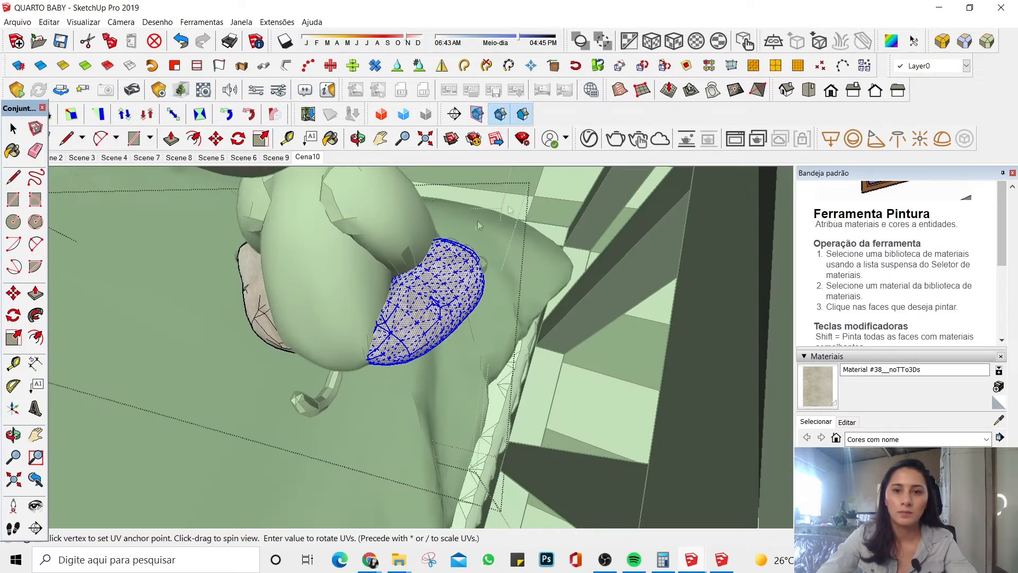
pyautogui.rightClick(457, 298)
pyautogui.press('Escape')
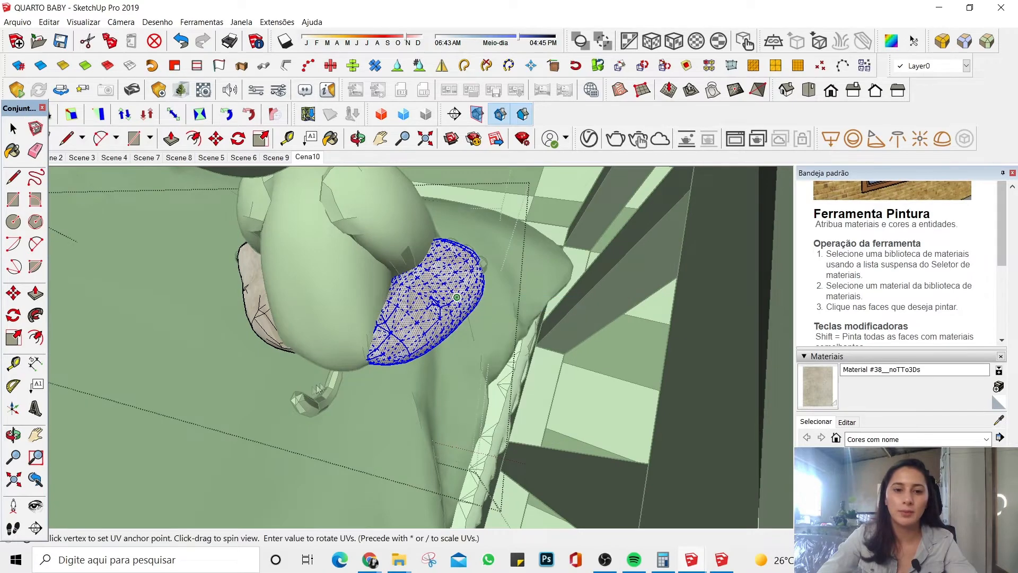
pyautogui.press('space')
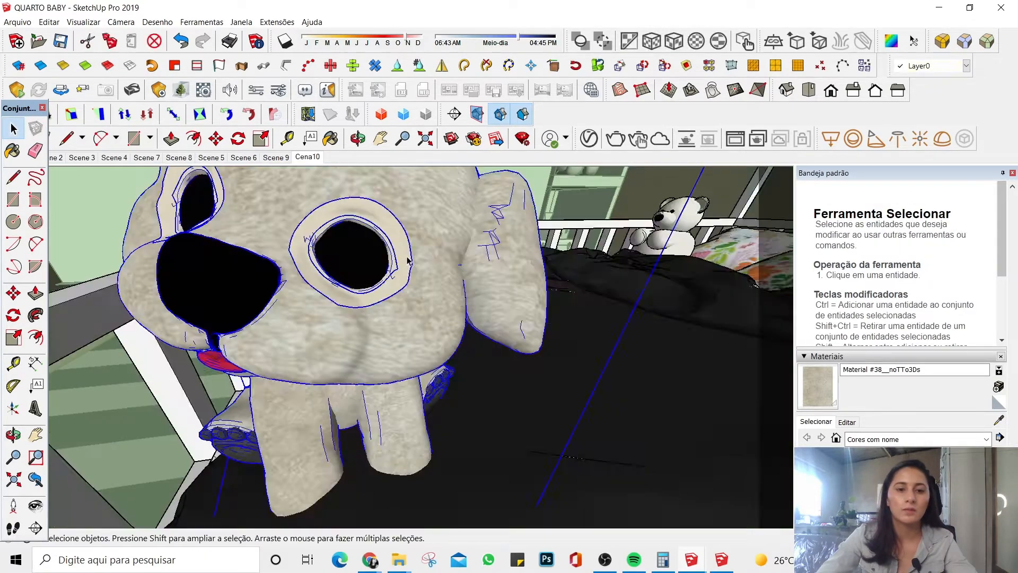
# Step: Paint all faces of the ring around one of the plush dog's eyes with Material #38__noTTo3Ds and open the other eye's ring
pyautogui.doubleClick(408, 260)
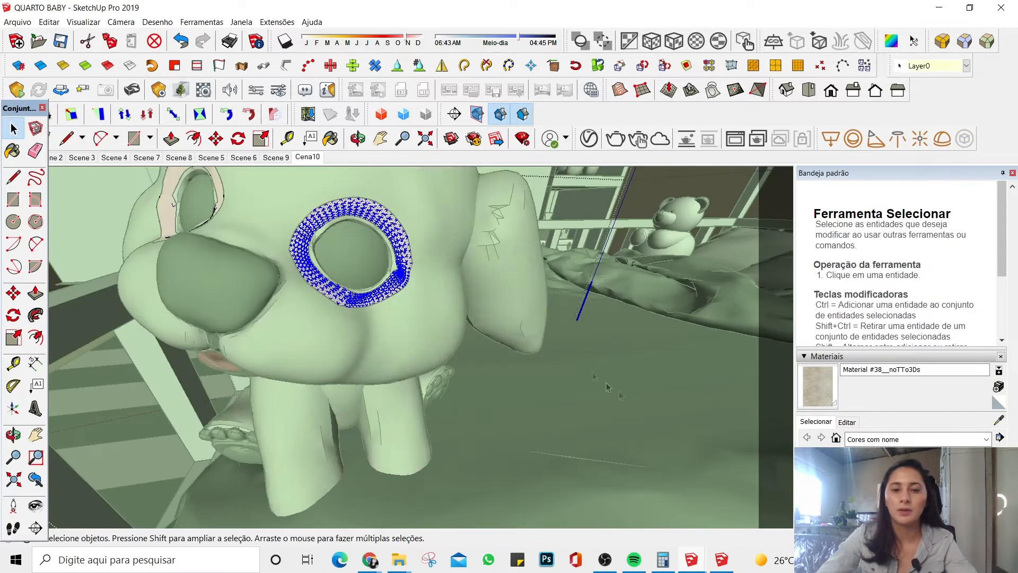
pyautogui.click(811, 388)
pyautogui.click(395, 218)
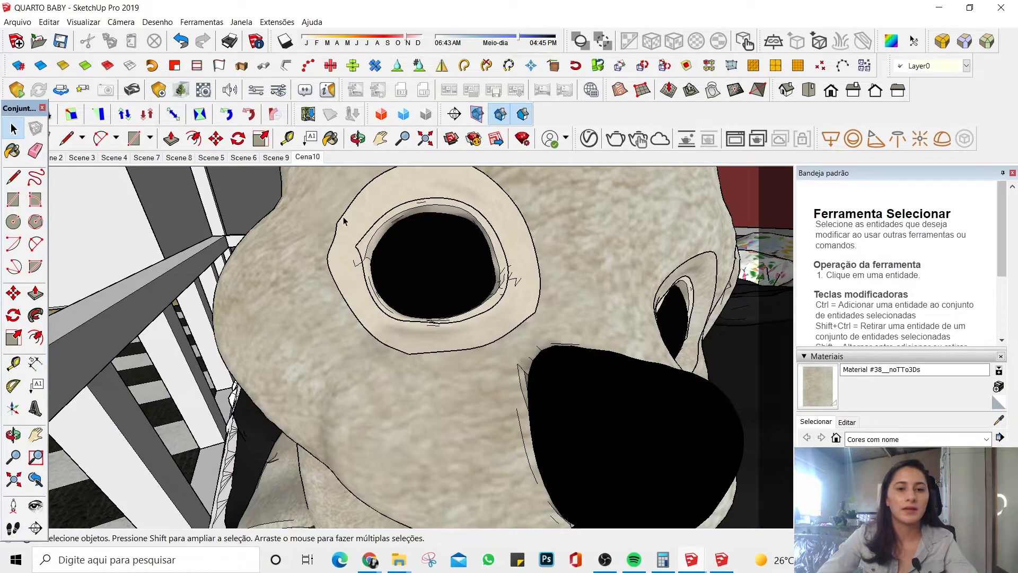
pyautogui.doubleClick(344, 221)
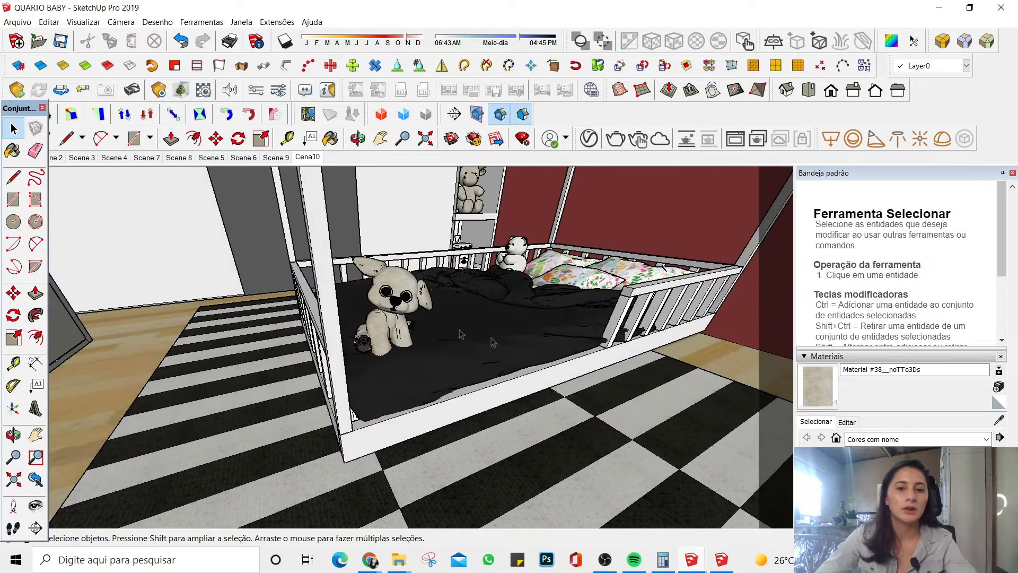
# Step: Open the large floral pillow nearest the guard rail at the head of the bed and select all its faces
pyautogui.moveTo(461, 357); pyautogui.dragTo(610, 344, button='middle')
pyautogui.scroll(2, 545, 322)
pyautogui.scroll(4, 637, 352)
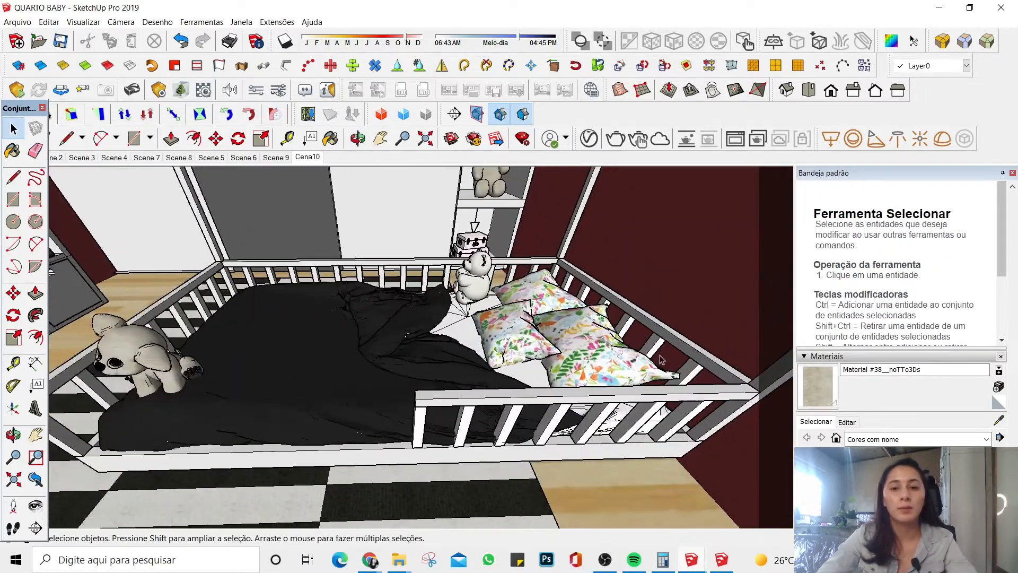
pyautogui.scroll(5, 661, 360)
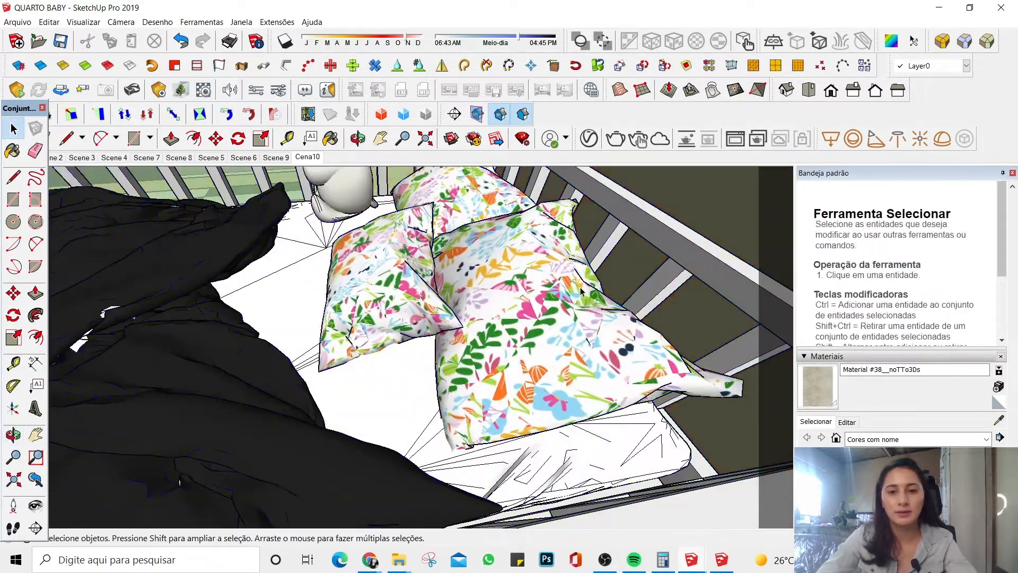
pyautogui.doubleClick(581, 291)
pyautogui.doubleClick(562, 297)
pyautogui.scroll(-2, 530, 310)
pyautogui.tripleClick(519, 313)
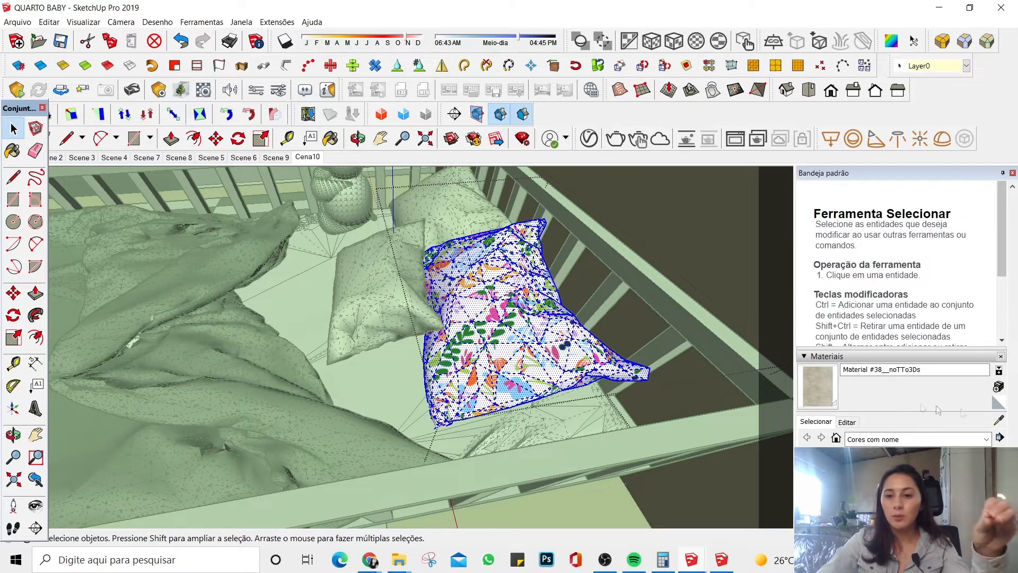
# Step: Start a new material and browse for its texture image to the TECIDOS > CAMA folder inside MATERIAIS PARA RENDER
pyautogui.click(816, 389)
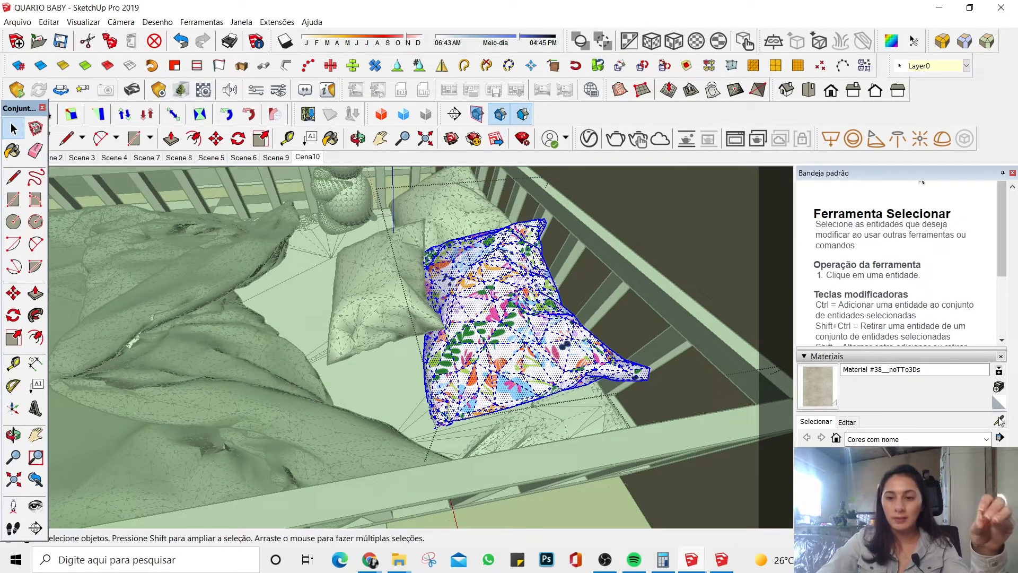
pyautogui.click(998, 387)
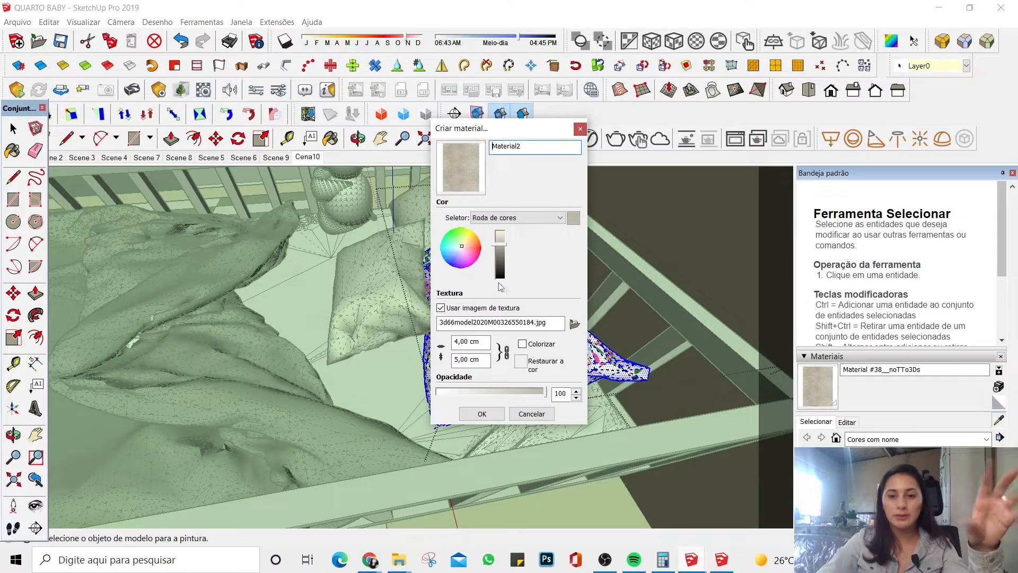
pyautogui.click(574, 324)
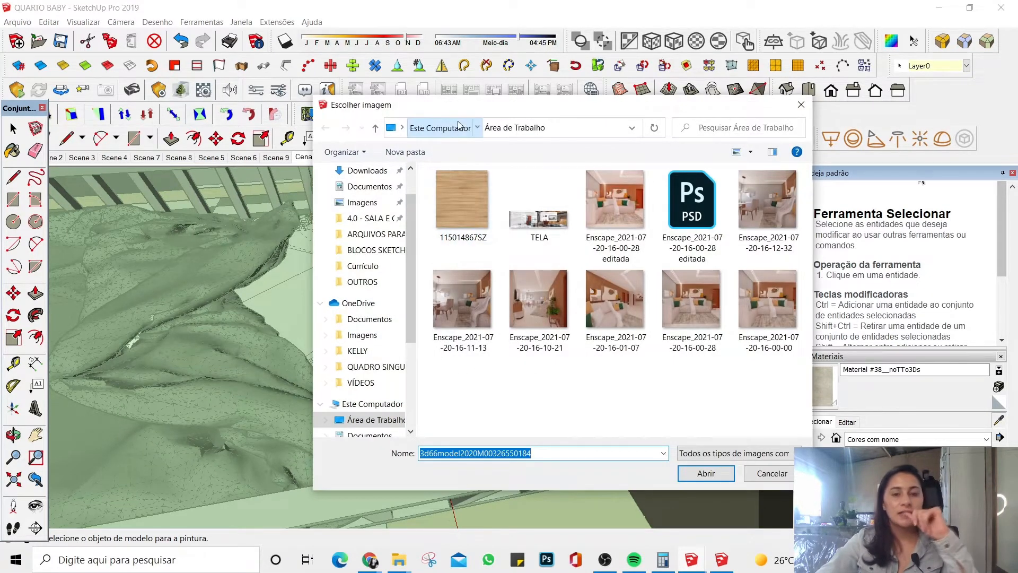
pyautogui.click(440, 128)
pyautogui.scroll(1, 372, 260)
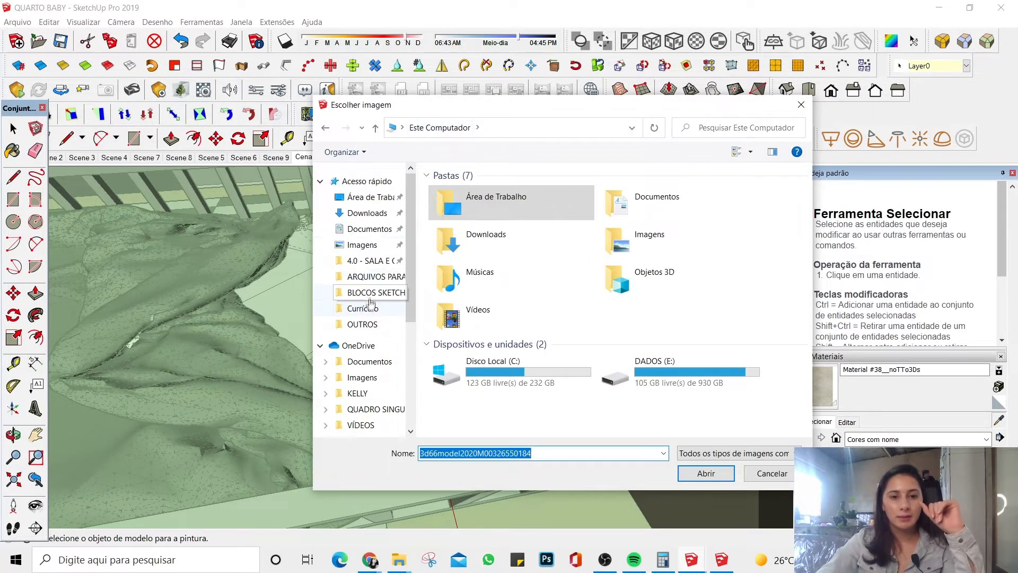
pyautogui.click(374, 292)
pyautogui.click(485, 127)
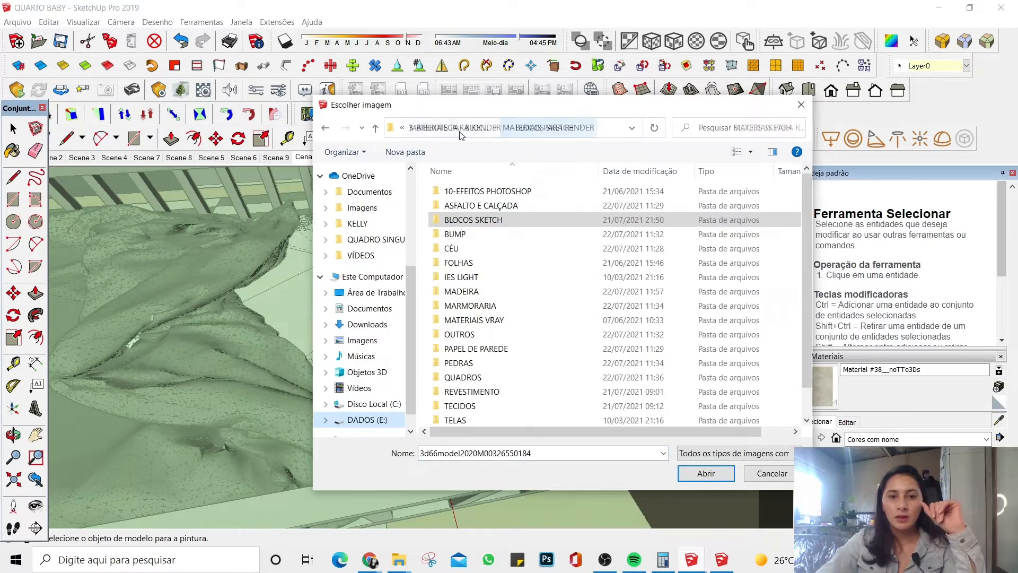
pyautogui.scroll(-1, 477, 249)
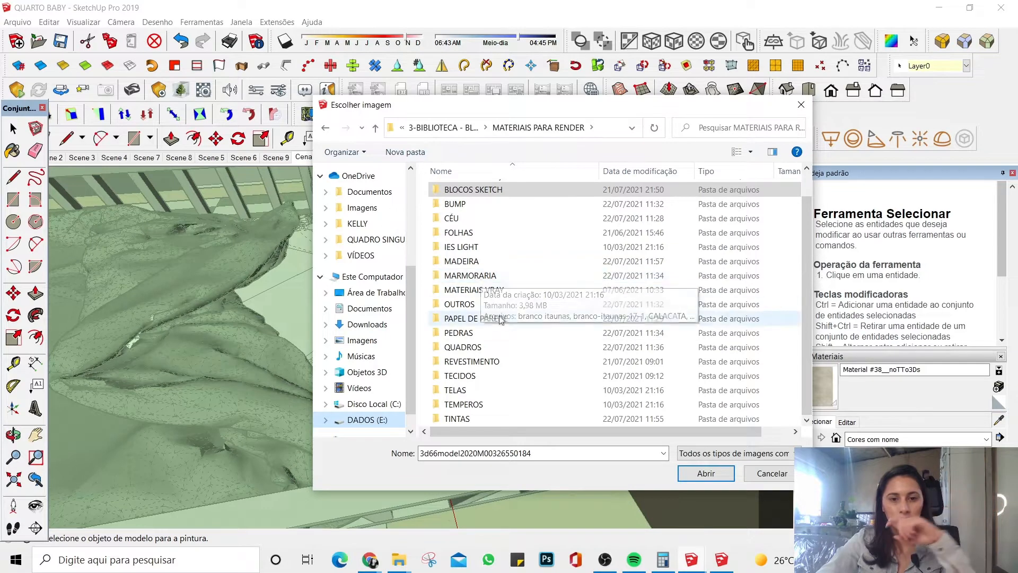
pyautogui.doubleClick(485, 375)
pyautogui.doubleClick(479, 223)
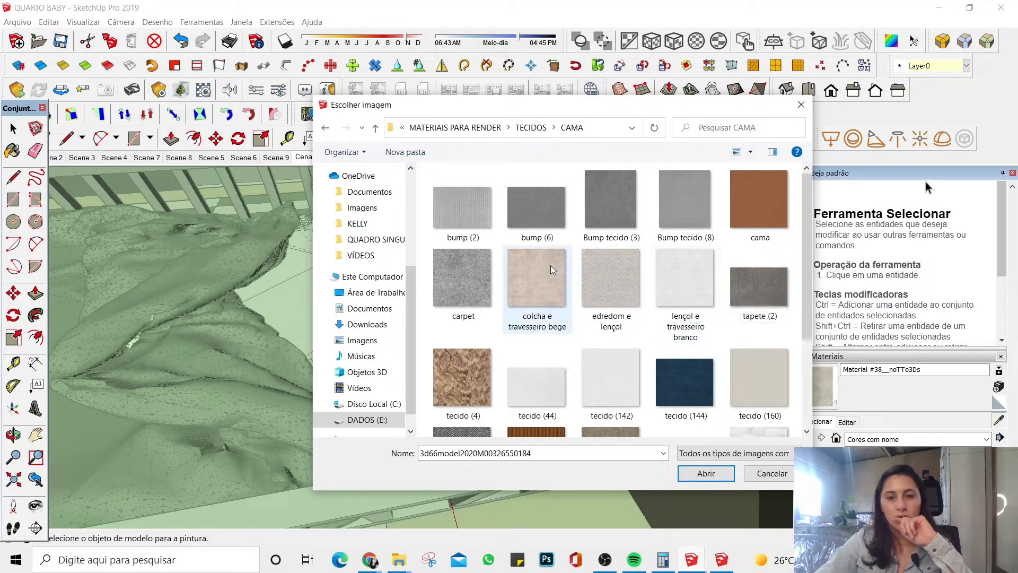
# Step: Choose "lençol e travesseiro branco" as the new material's texture image and create the material
pyautogui.scroll(-3, 552, 266)
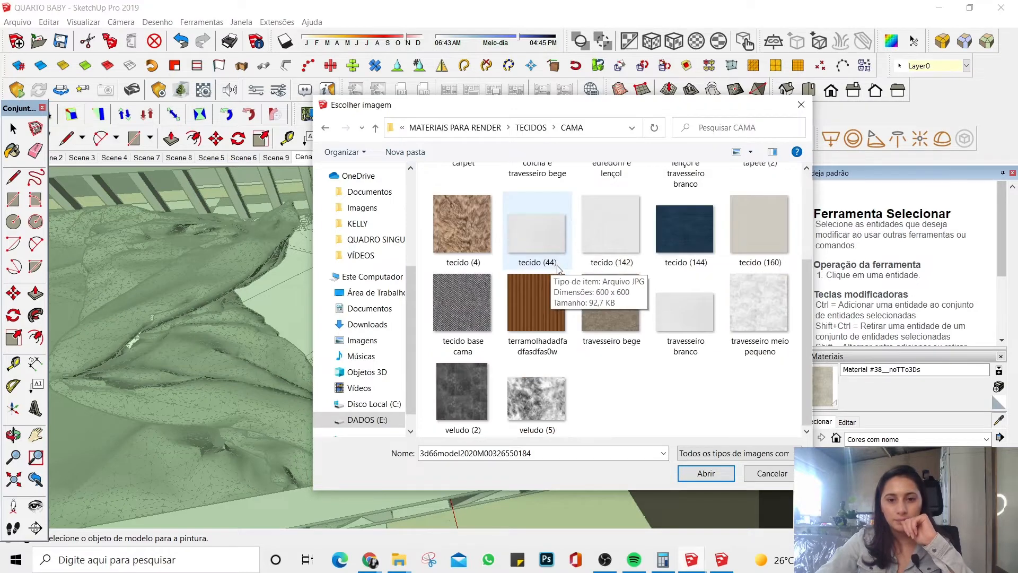
pyautogui.scroll(3, 686, 287)
pyautogui.scroll(-3, 685, 288)
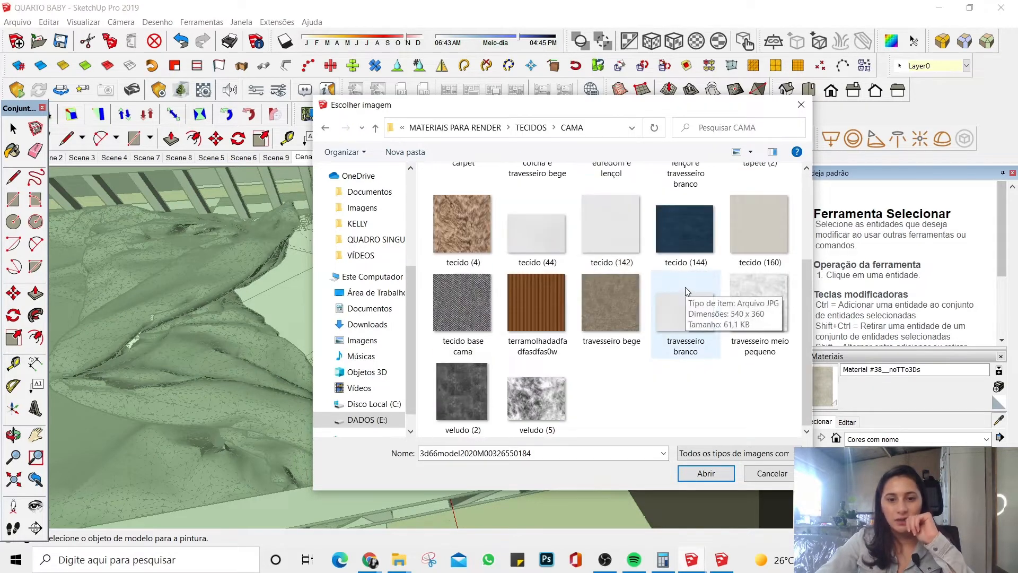
pyautogui.scroll(3, 684, 291)
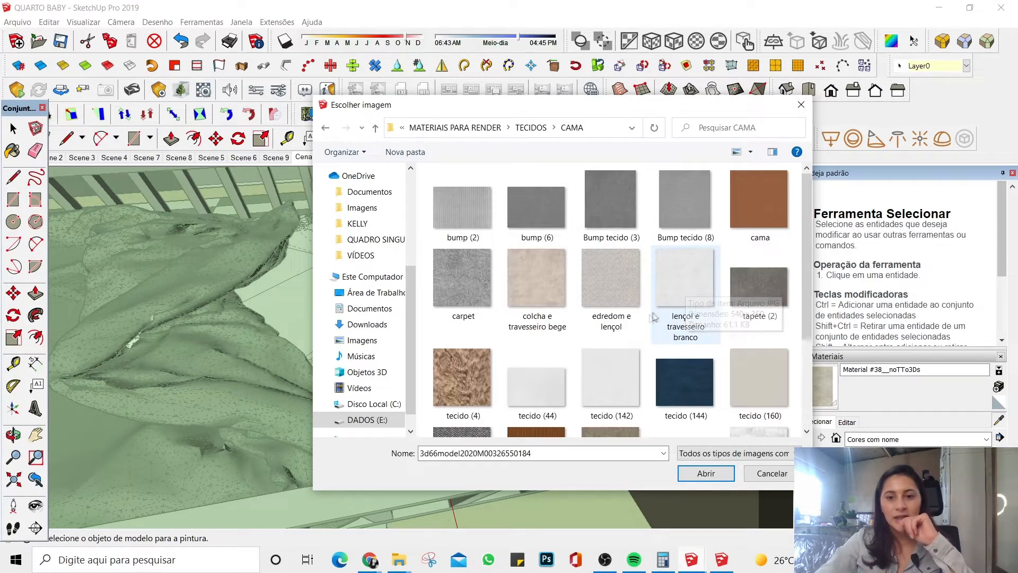
pyautogui.click(676, 287)
pyautogui.doubleClick(675, 284)
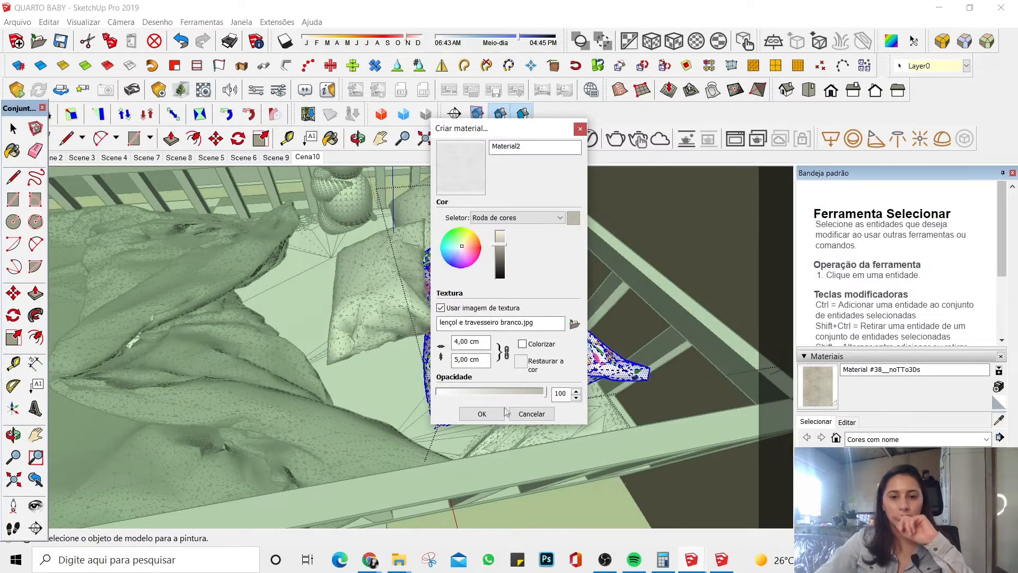
pyautogui.click(479, 412)
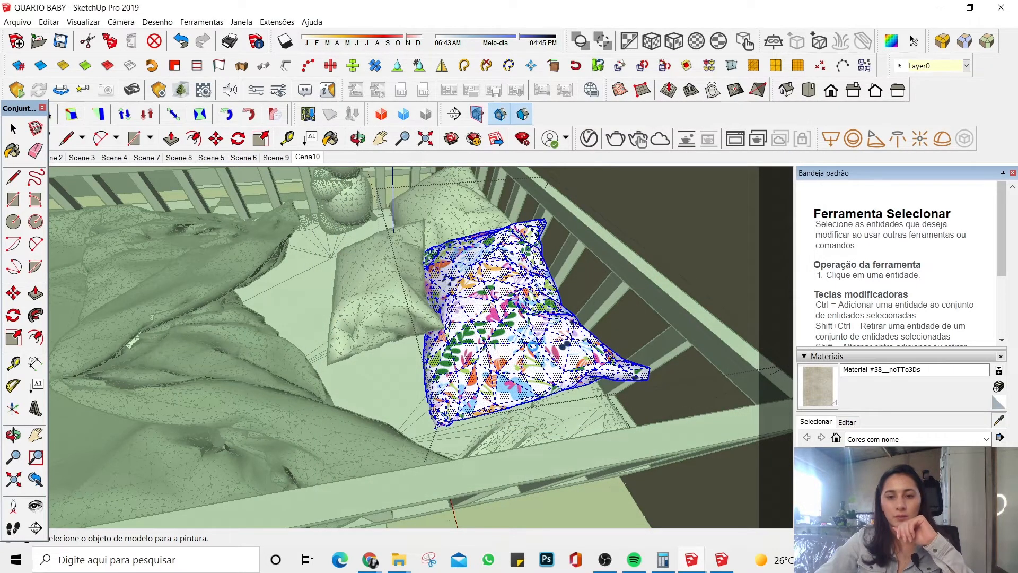
# Step: Paint the selected faces of the large pillow with the new white linen material and close the pillow for editing
pyautogui.click(519, 315)
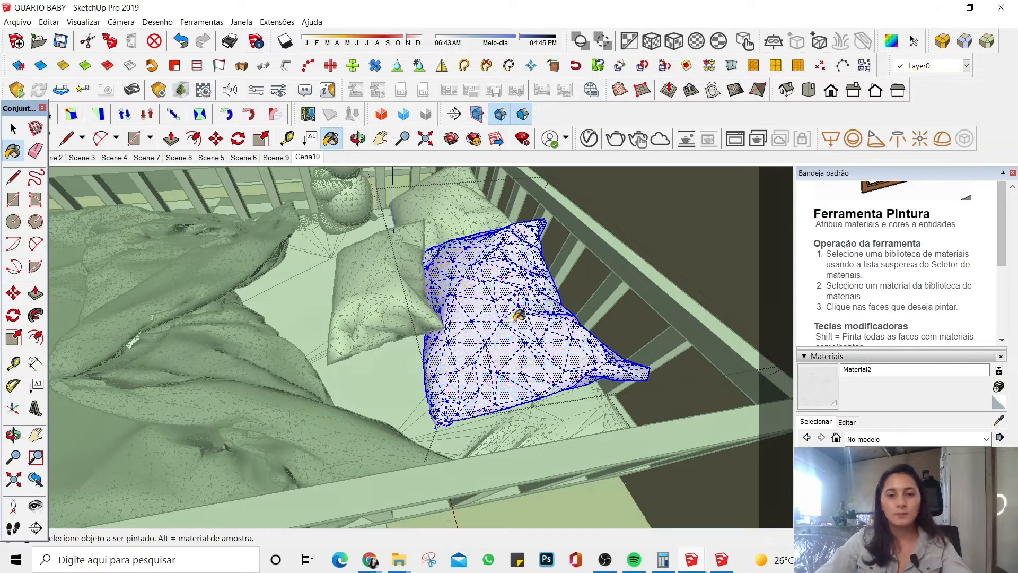
pyautogui.press('space')
pyautogui.press('Escape')
pyautogui.press('Escape')
# Step: Open the small floral pillow beside the large one, paint all its faces with Material2 and leave its editing
pyautogui.scroll(8, 394, 264)
pyautogui.scroll(-7, 413, 259)
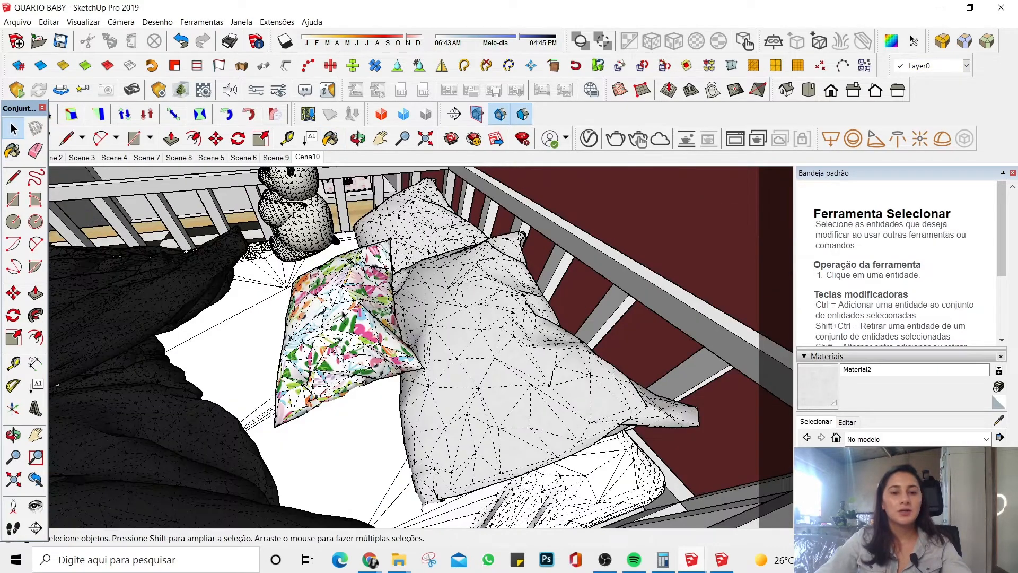
pyautogui.doubleClick(341, 313)
pyautogui.click(341, 312)
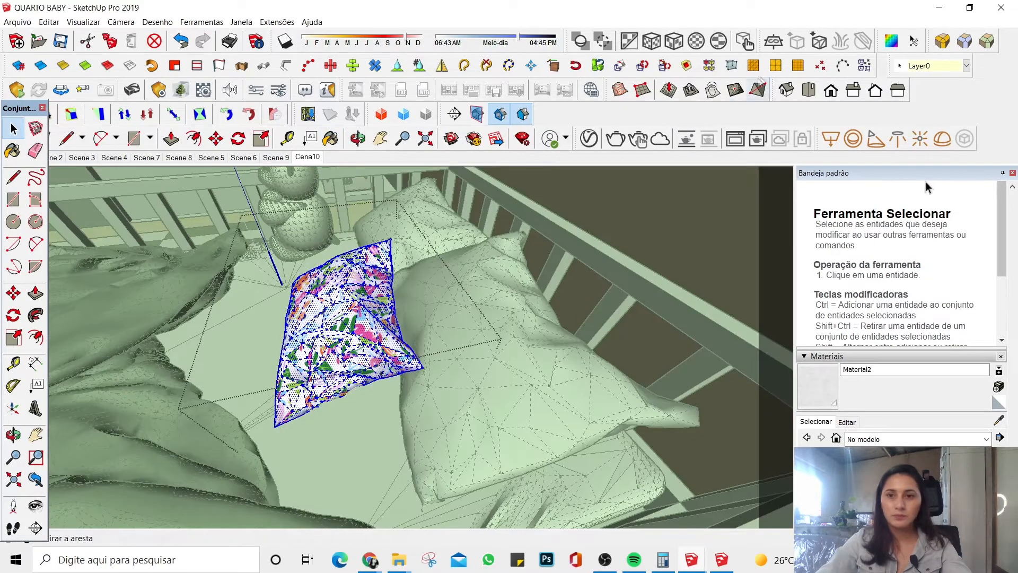
pyautogui.press('b')
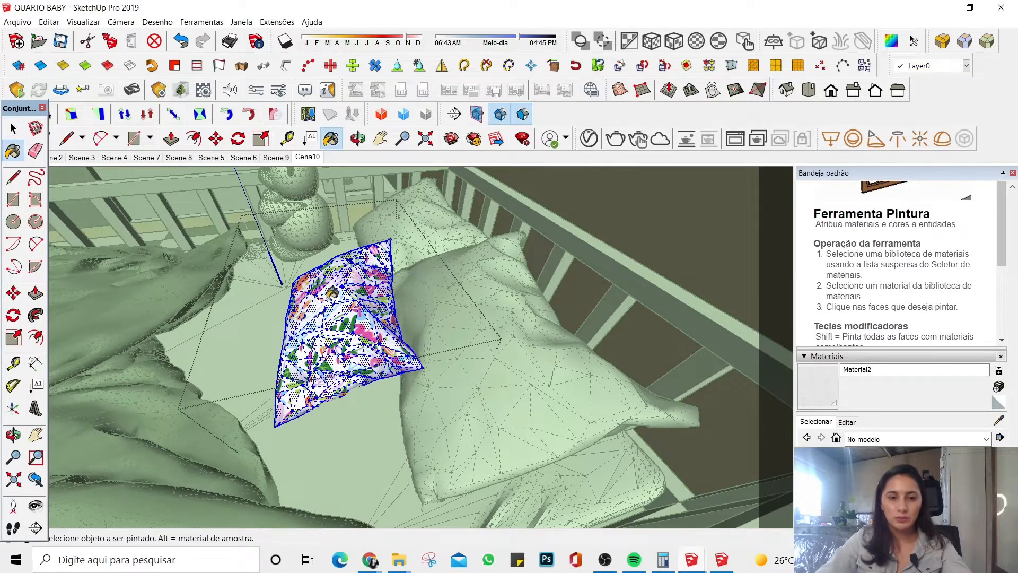
pyautogui.click(332, 292)
pyautogui.press('space')
pyautogui.press('Escape')
pyautogui.scroll(-6, 438, 315)
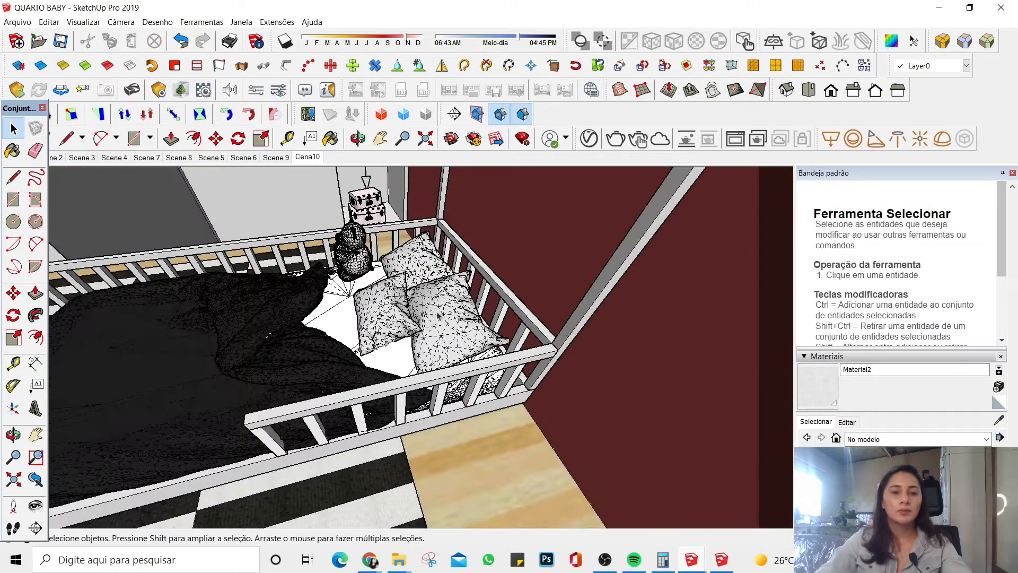
# Step: Sample the black duvet's material, Cor M08, from the surface of the bed
pyautogui.moveTo(438, 315); pyautogui.dragTo(312, 355, button='middle')
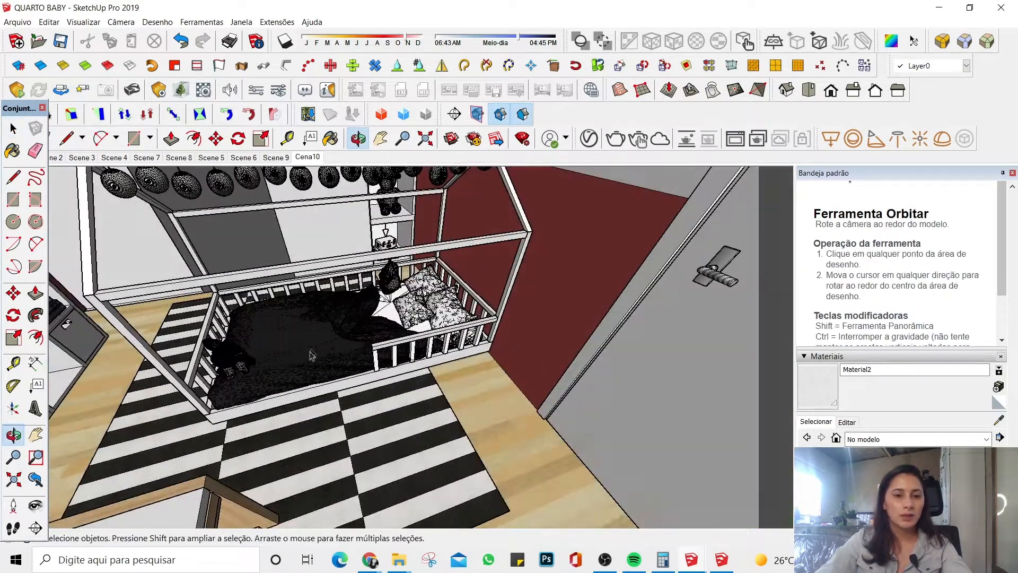
pyautogui.scroll(8, 308, 347)
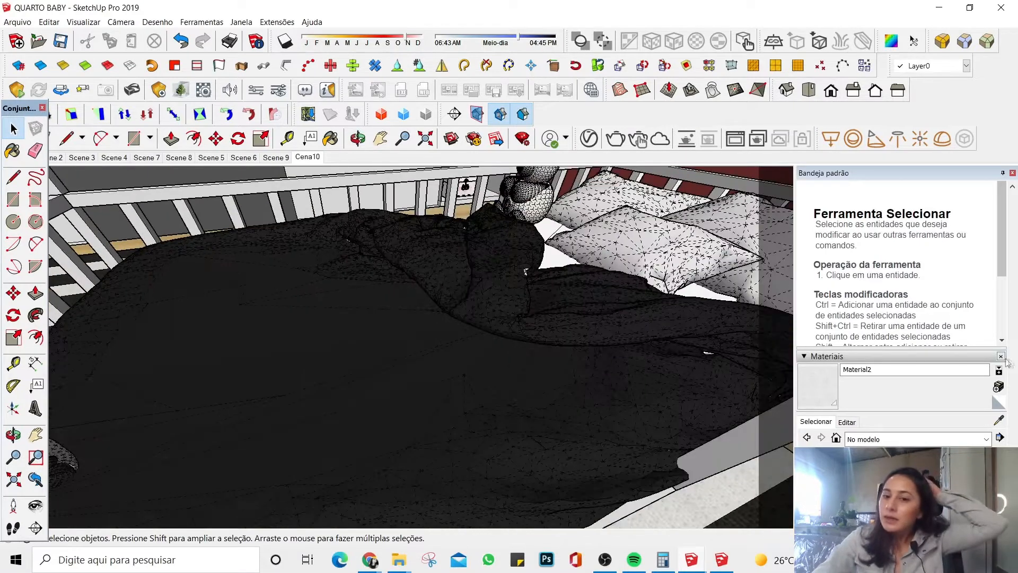
pyautogui.click(998, 421)
pyautogui.click(512, 377)
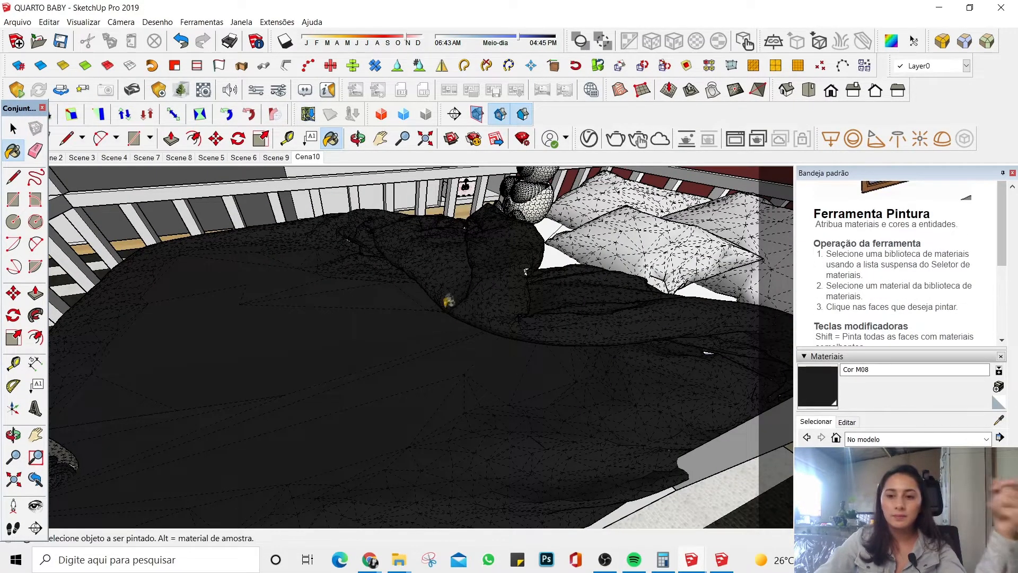
pyautogui.scroll(-3, 465, 314)
pyautogui.press('space')
pyautogui.scroll(-2, 465, 313)
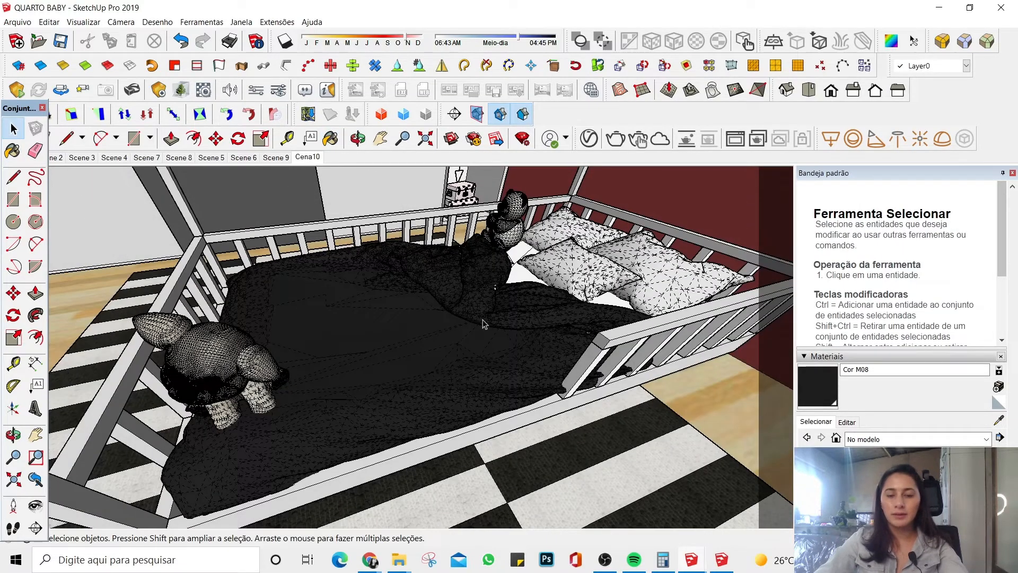
# Step: Open the black duvet inside the bed model and select all its faces
pyautogui.doubleClick(483, 323)
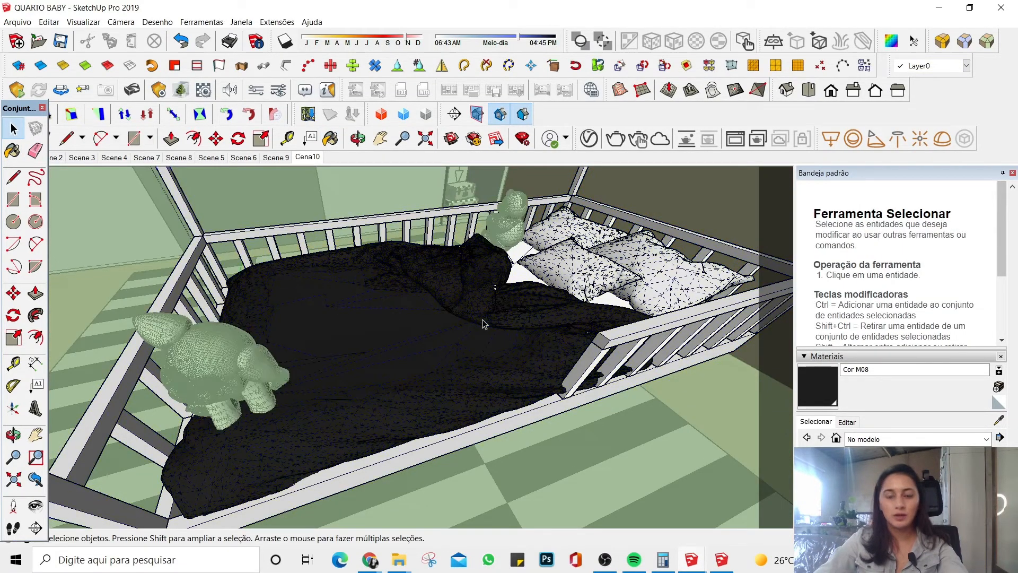
pyautogui.tripleClick(468, 257)
pyautogui.click(467, 257)
pyautogui.tripleClick(467, 258)
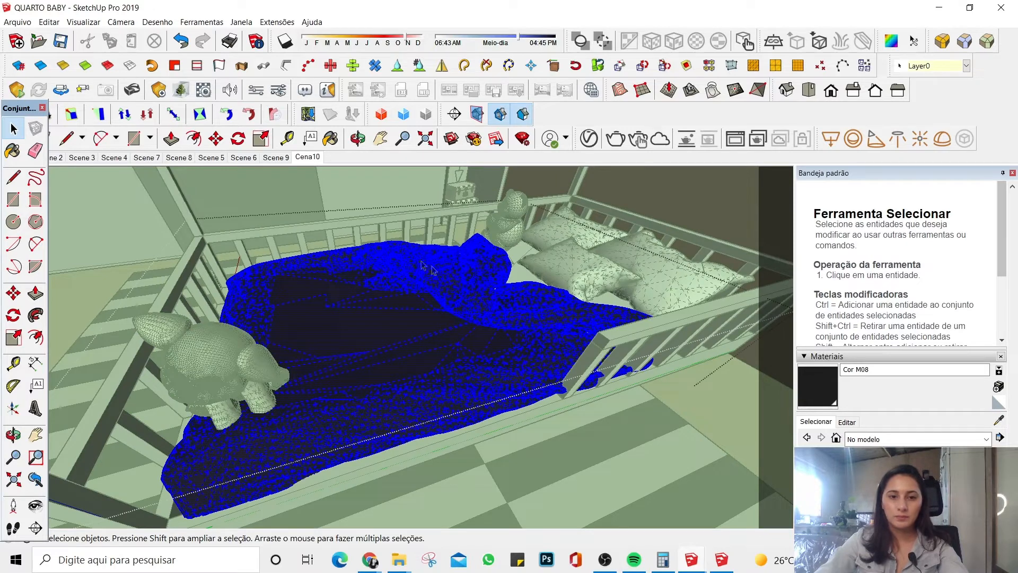
# Step: Create a new material that uses the texture image "colcha e travesseiro bege" from the CAMA folder
pyautogui.click(998, 386)
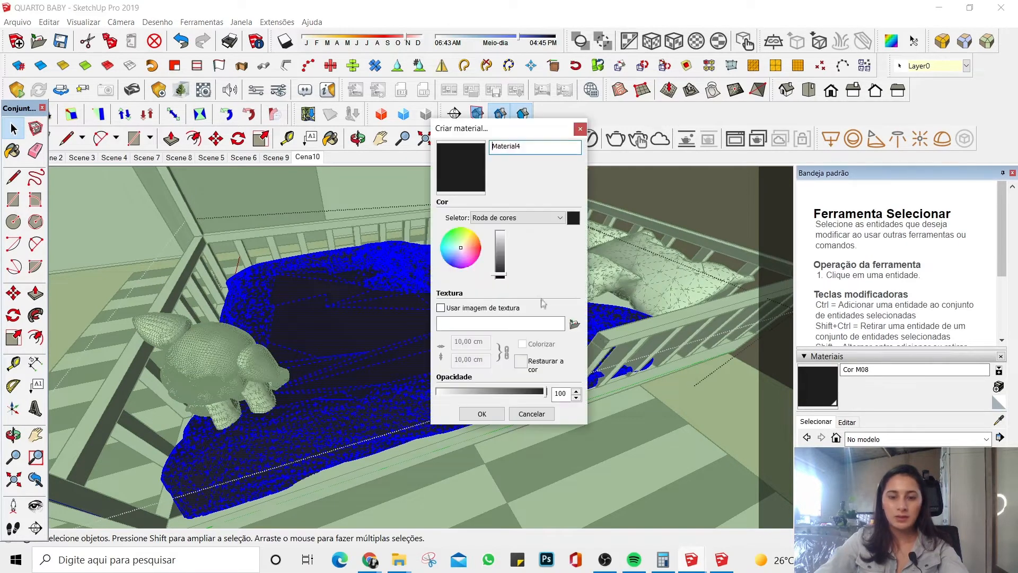
pyautogui.click(575, 325)
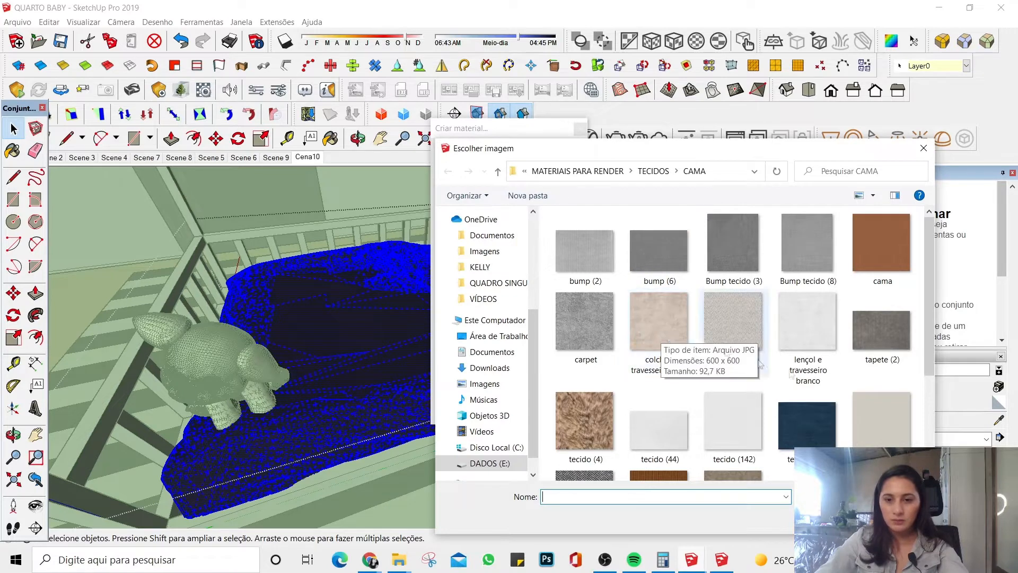
pyautogui.scroll(-3, 654, 333)
pyautogui.scroll(3, 654, 333)
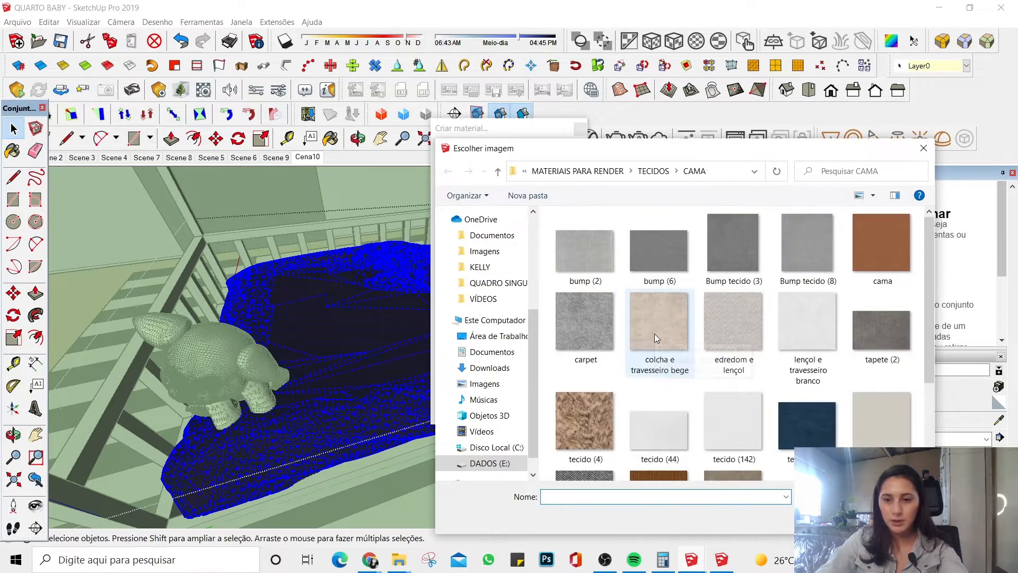
pyautogui.doubleClick(672, 358)
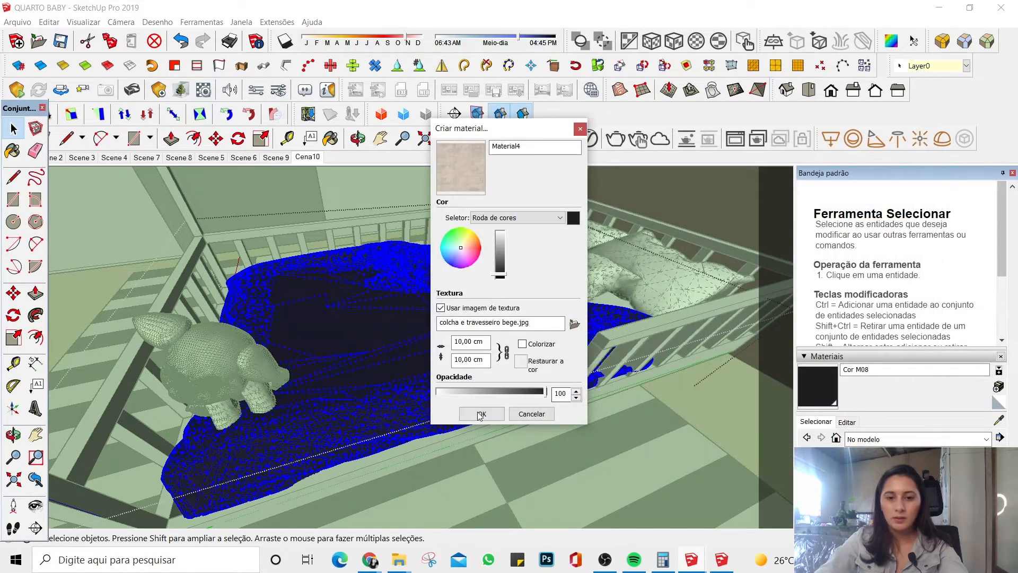
pyautogui.click(480, 413)
# Step: Paint all selected faces of the duvet with the new beige bedspread material
pyautogui.click(815, 389)
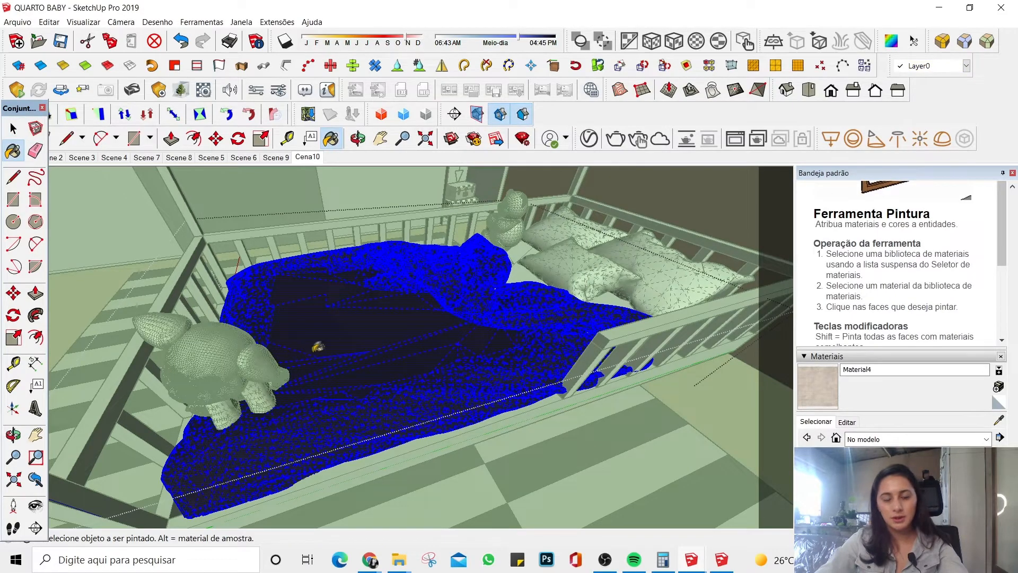
pyautogui.click(347, 334)
pyautogui.press('space')
# Step: Select all connected faces of the beige duvet and apply SketchUV's Planar Map (View) projection to them
pyautogui.scroll(10, 348, 334)
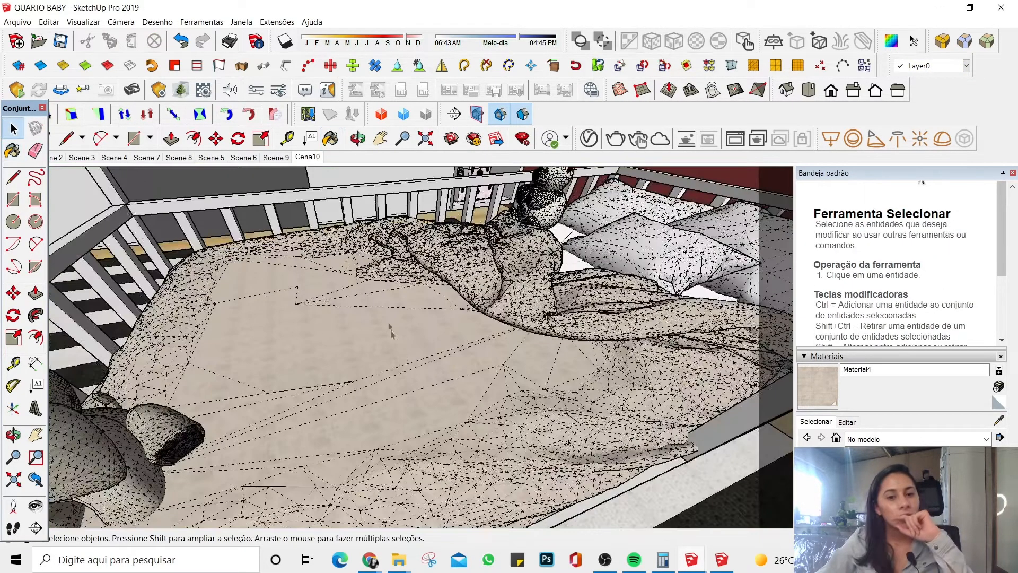
pyautogui.scroll(-3, 399, 308)
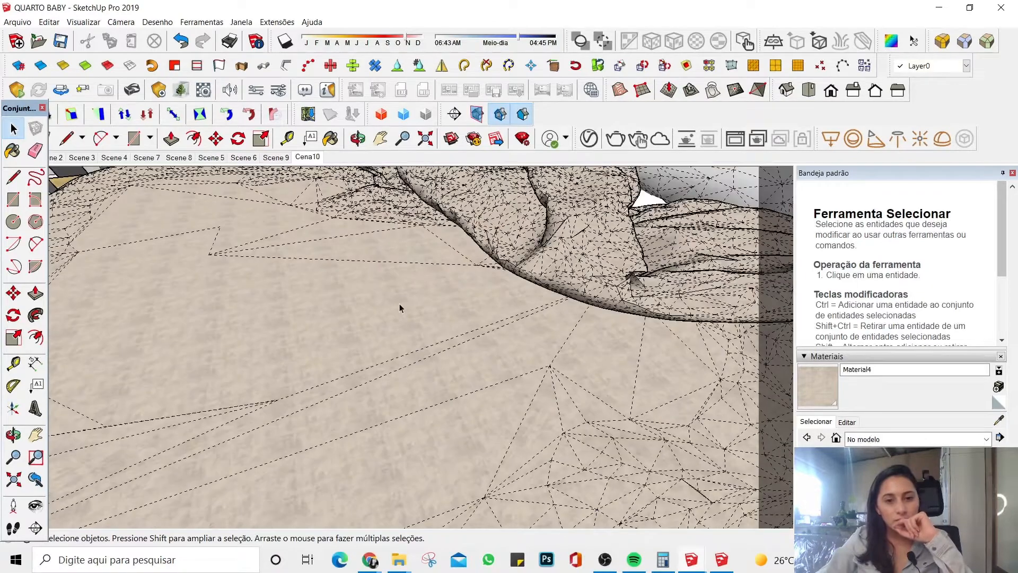
pyautogui.click(399, 307)
pyautogui.tripleClick(400, 305)
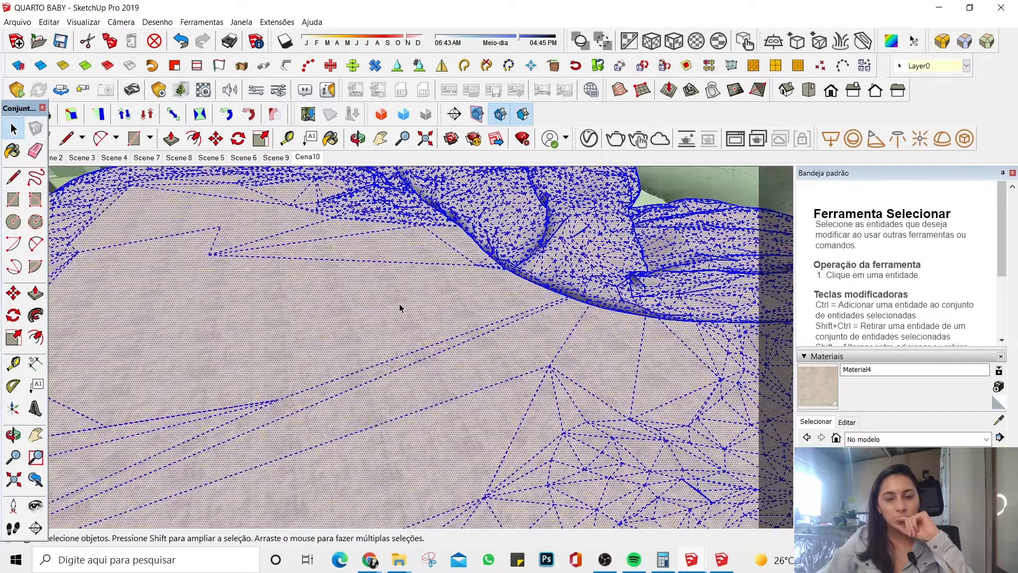
pyautogui.scroll(-3, 400, 306)
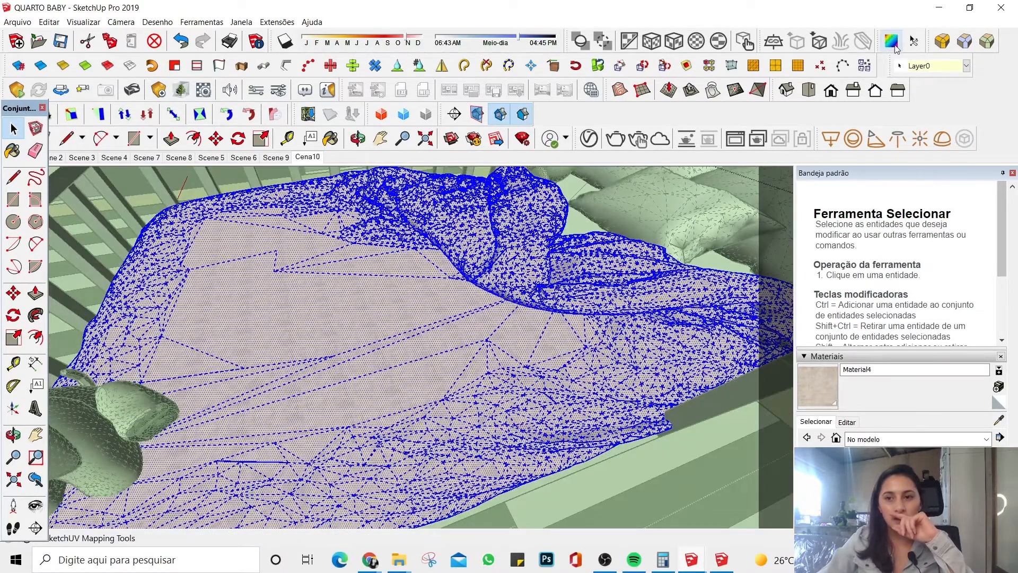
pyautogui.click(891, 41)
pyautogui.rightClick(341, 245)
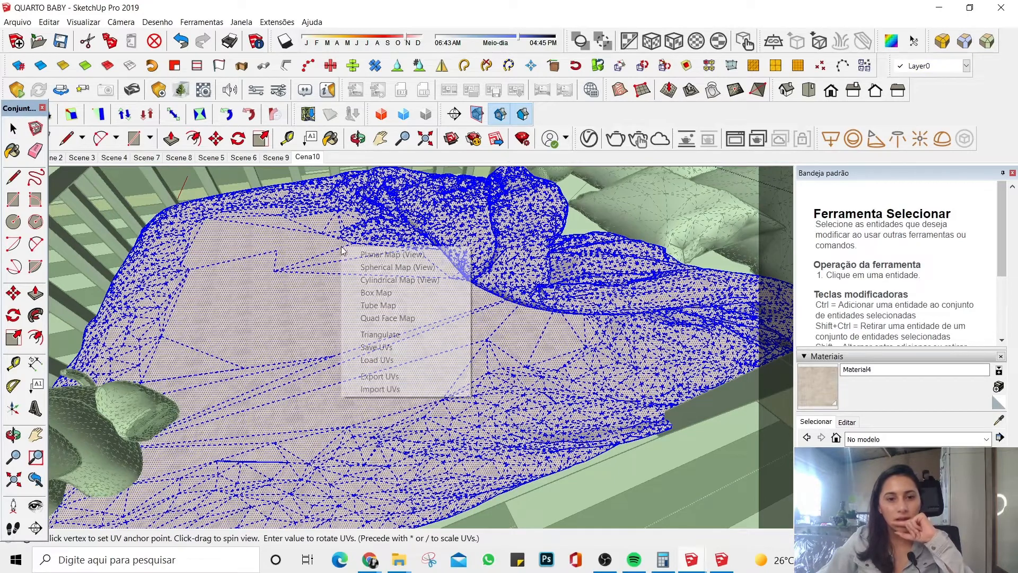
pyautogui.click(398, 255)
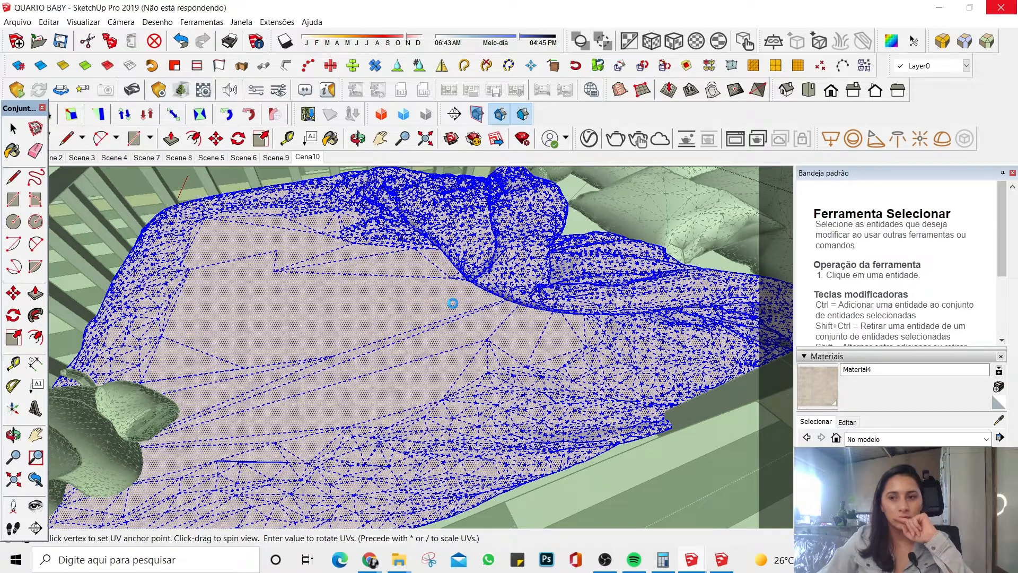
pyautogui.click(431, 306)
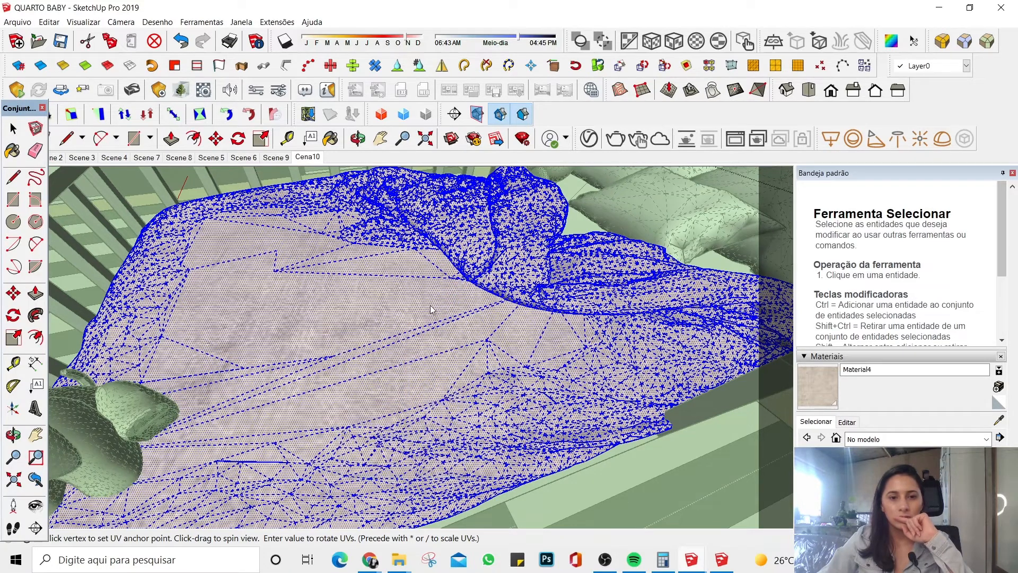
# Step: Remap the selected duvet faces with another SketchUV projection and clear the selection
pyautogui.rightClick(376, 296)
pyautogui.click(418, 337)
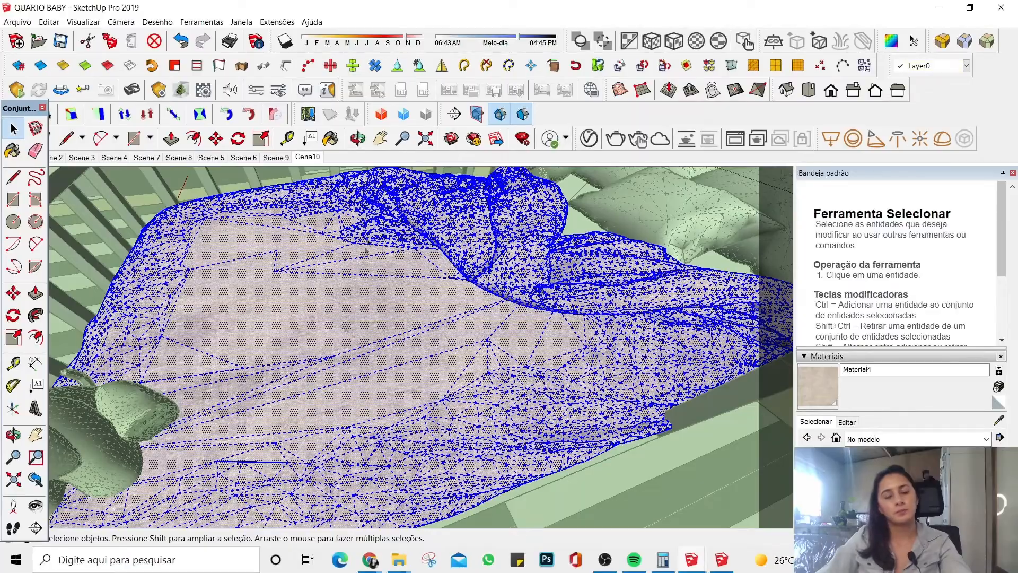
pyautogui.press('Escape')
pyautogui.scroll(-5, 360, 275)
pyautogui.moveTo(386, 282); pyautogui.dragTo(356, 288, button='middle')
pyautogui.scroll(5, 357, 288)
pyautogui.scroll(-8, 356, 288)
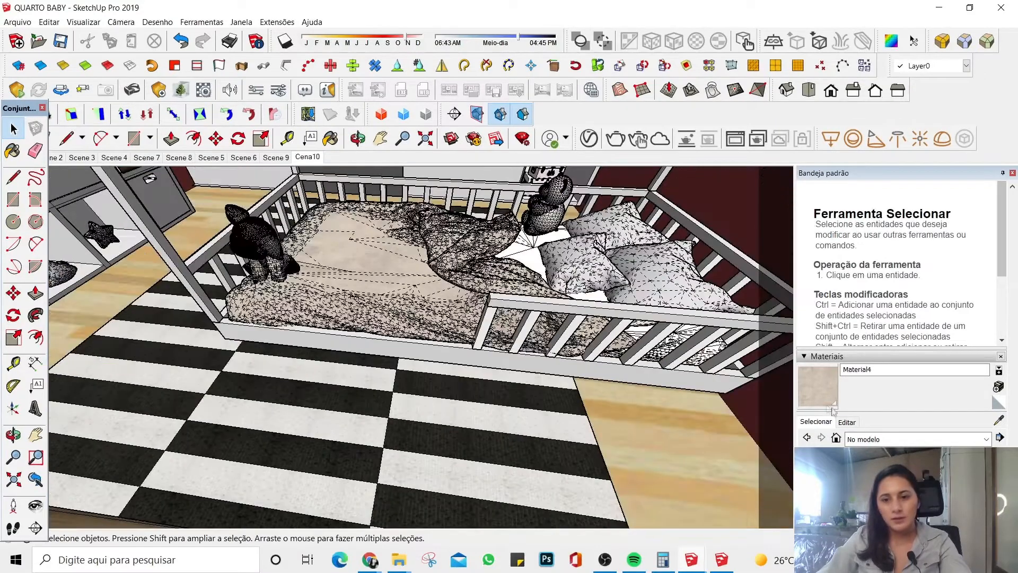
# Step: Check the beige bedspread material's texture settings and examine the retextured bed from several distances
pyautogui.click(850, 422)
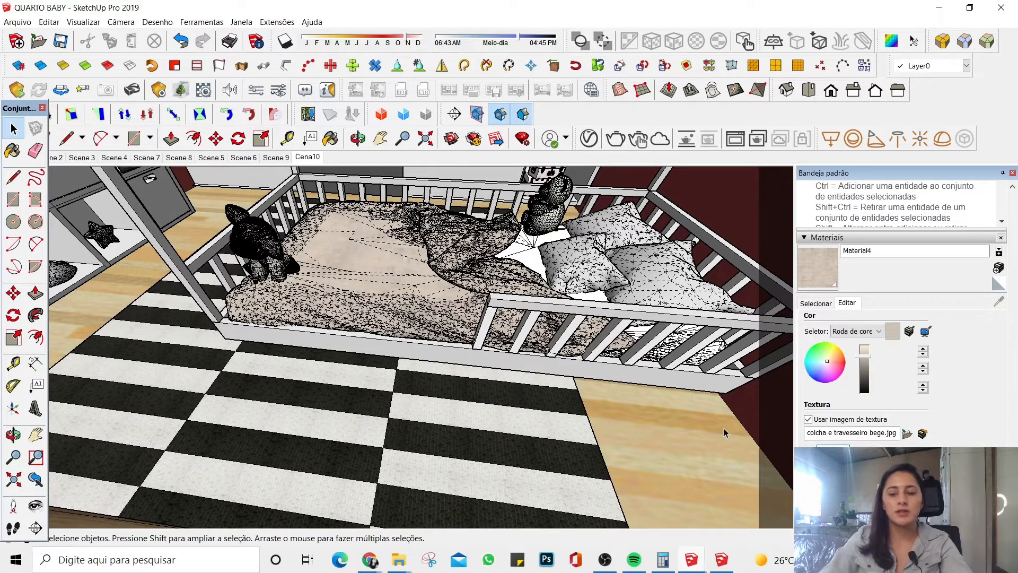
pyautogui.click(815, 303)
pyautogui.scroll(5, 371, 246)
pyautogui.moveTo(404, 223); pyautogui.dragTo(429, 310, button='middle')
pyautogui.scroll(-6, 385, 358)
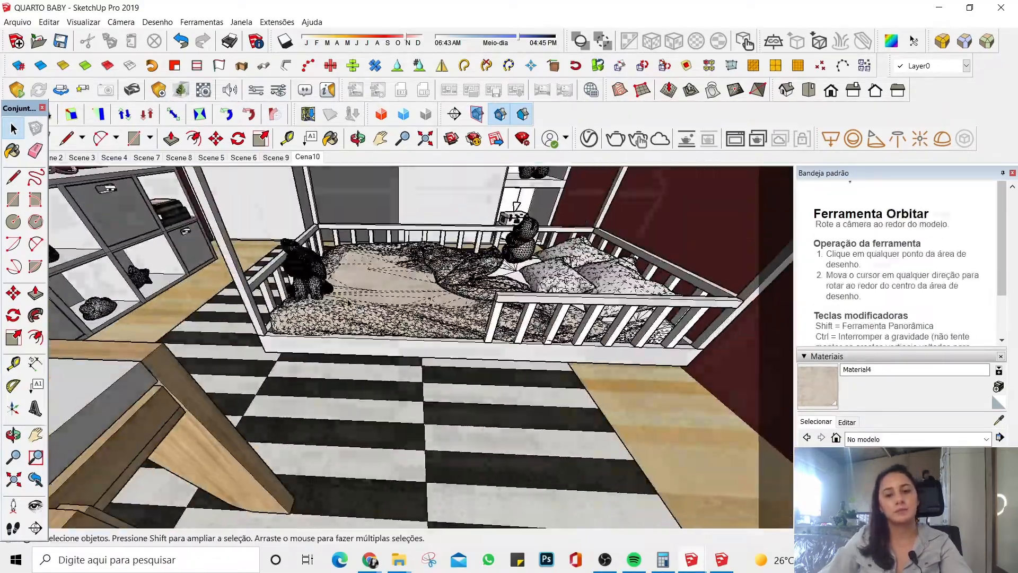
pyautogui.scroll(-3, 429, 310)
pyautogui.scroll(3, 603, 259)
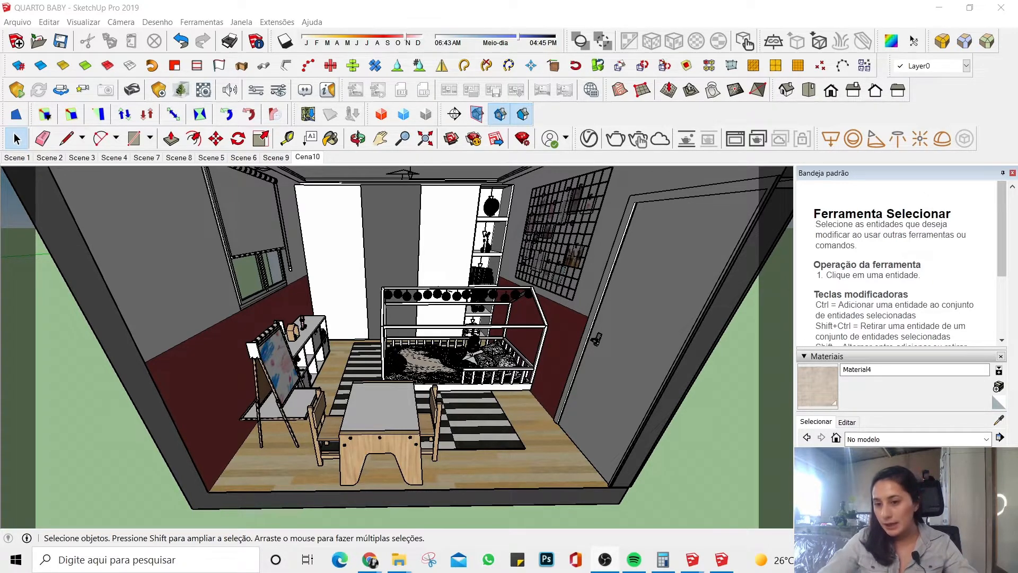
# Step: Sample the wood floor's material, Piso de madeira claro, and inspect its texture image settings
pyautogui.click(998, 420)
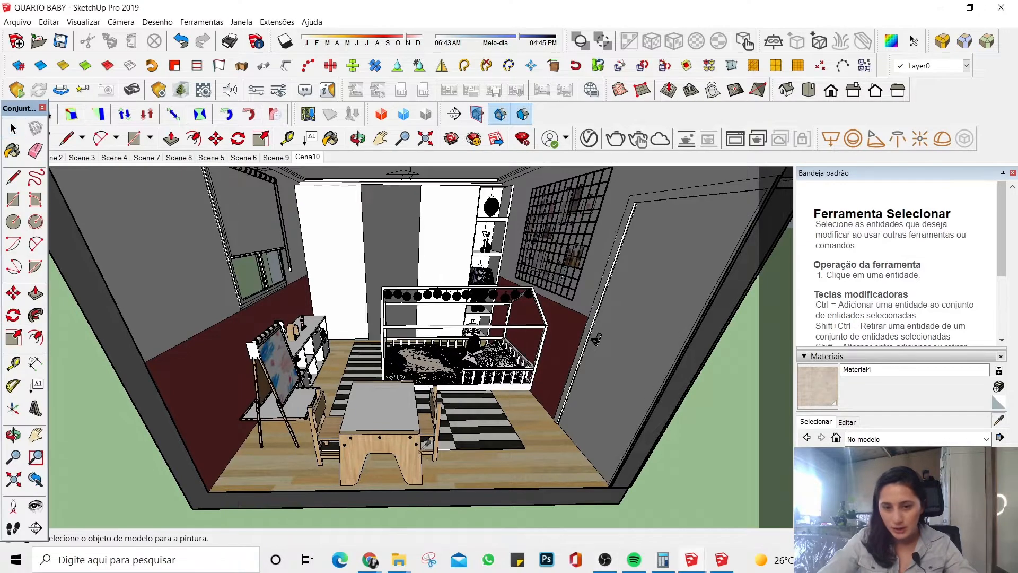
pyautogui.click(442, 465)
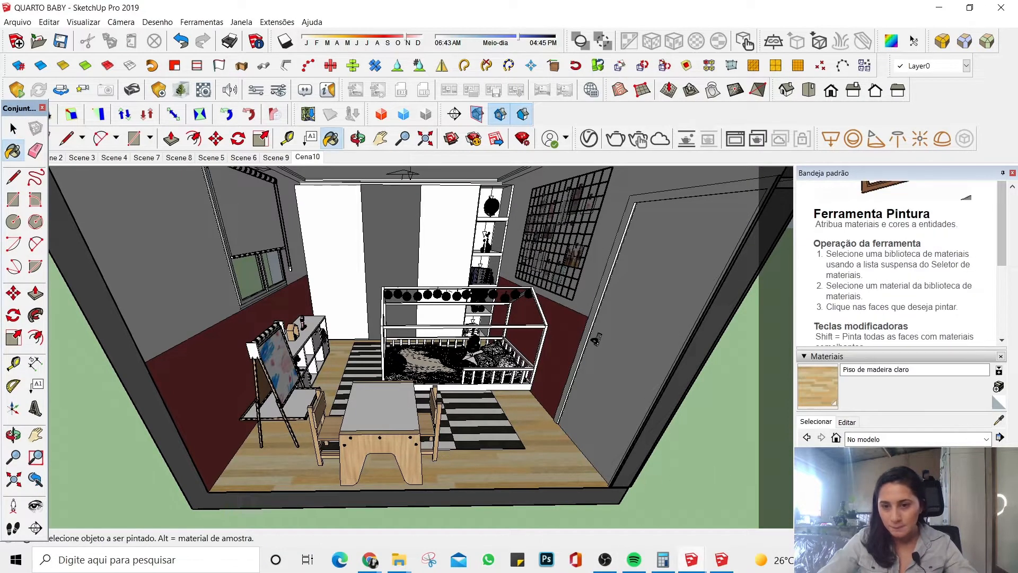
pyautogui.click(852, 422)
pyautogui.scroll(-3, 855, 423)
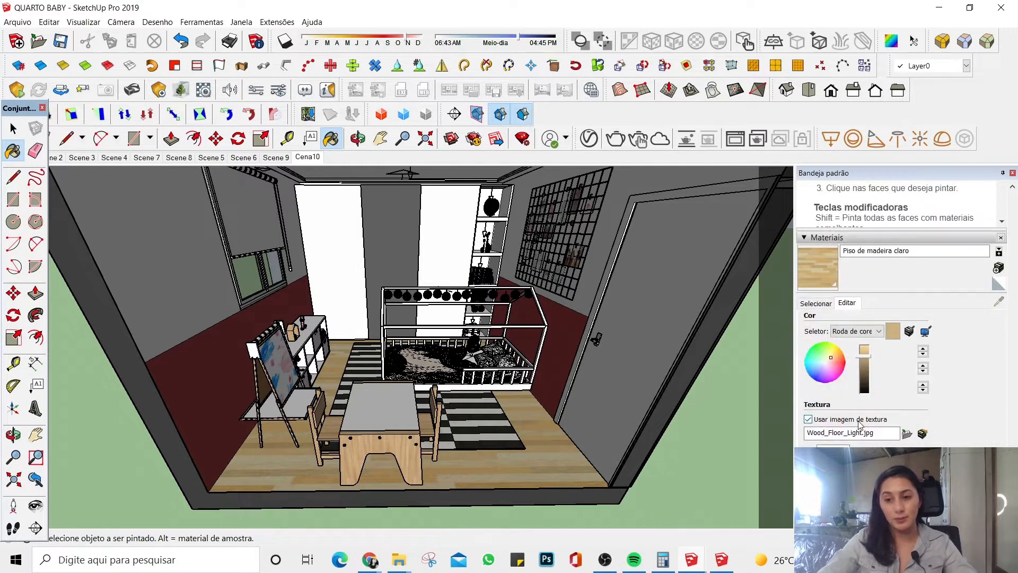
pyautogui.scroll(3, 853, 424)
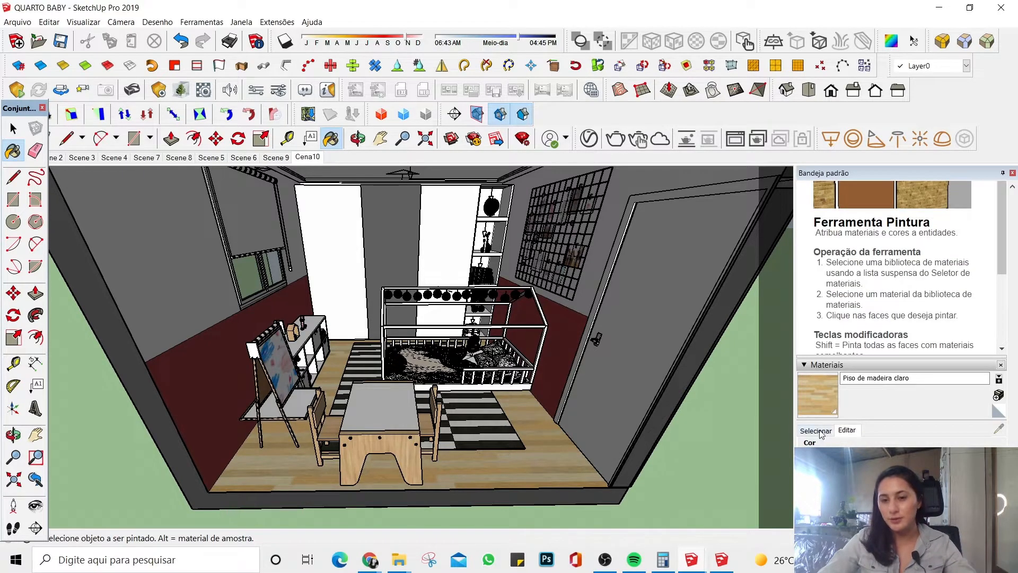
pyautogui.click(827, 428)
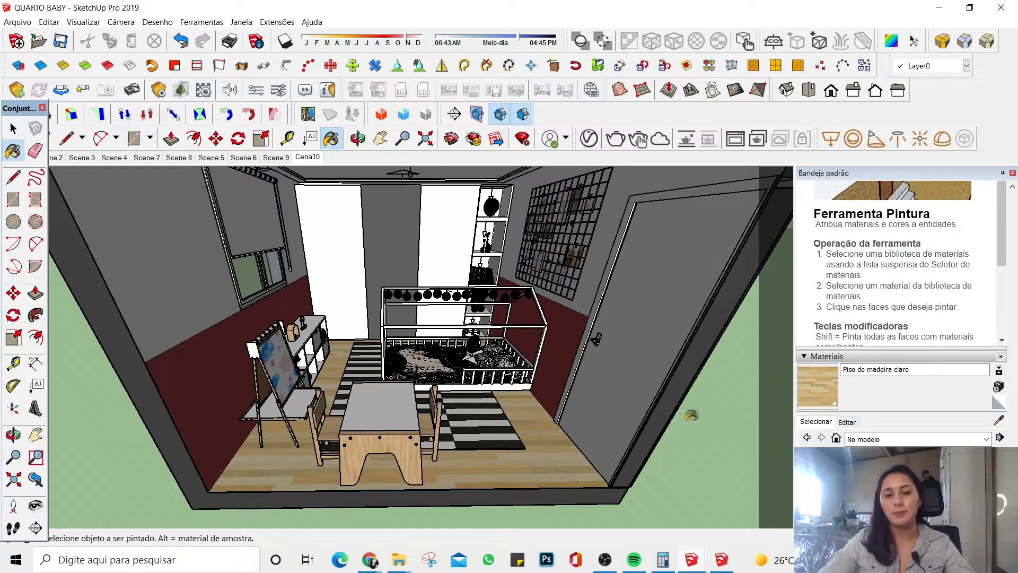